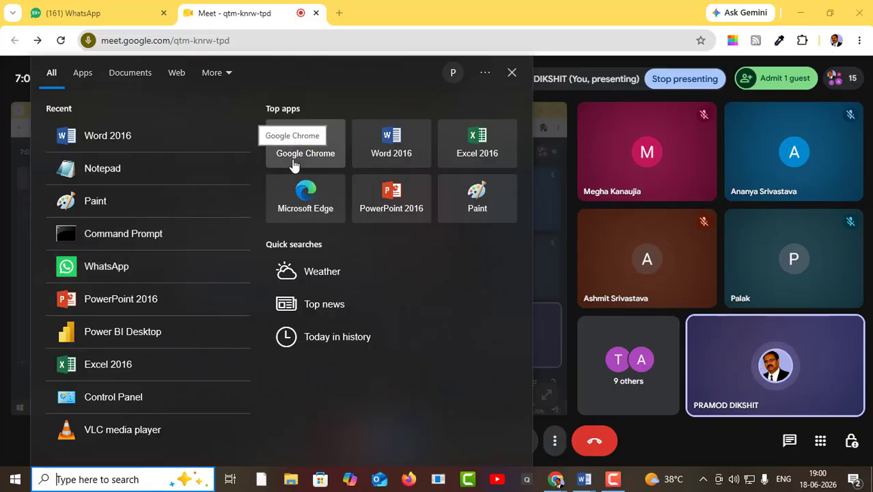
# - Switch to Power BI Desktop, start a blank report and connect it to the Excel workbook emp.xlsx
pyautogui.click(171, 332)
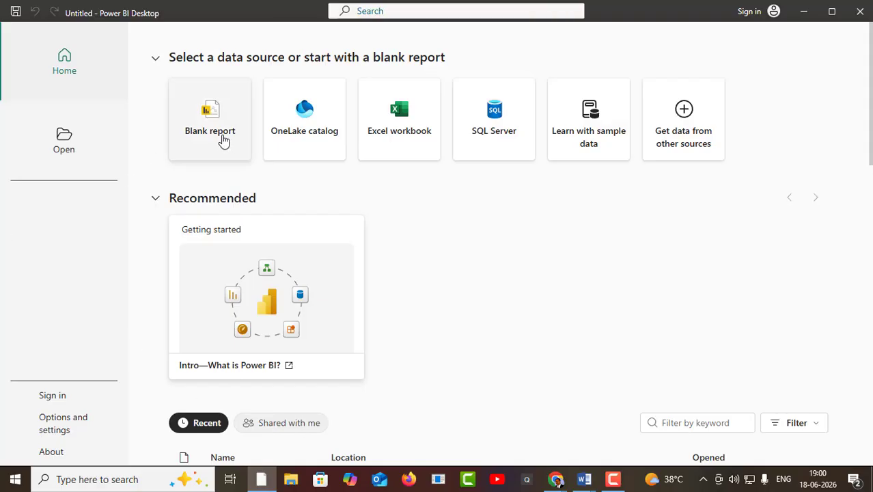
pyautogui.click(224, 139)
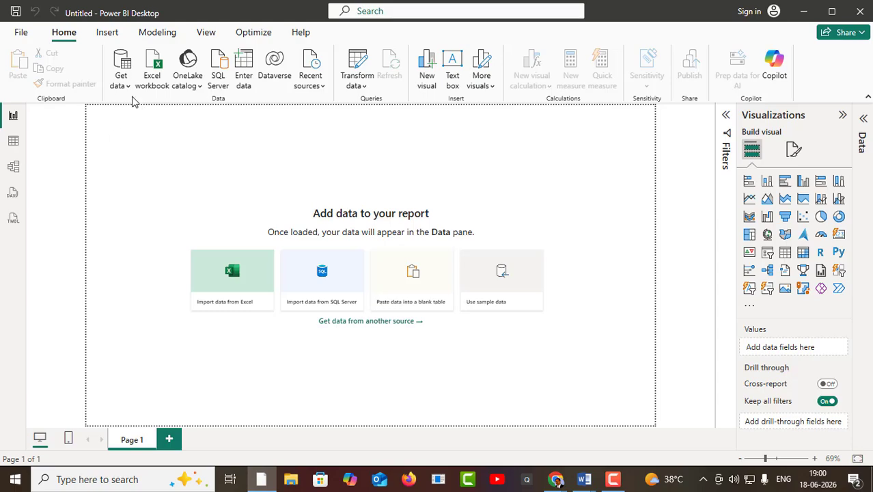
pyautogui.click(128, 89)
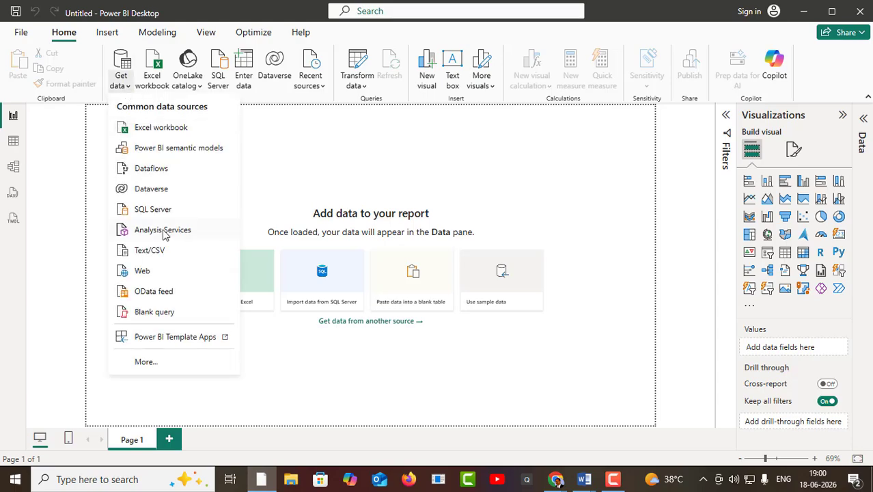
pyautogui.click(164, 129)
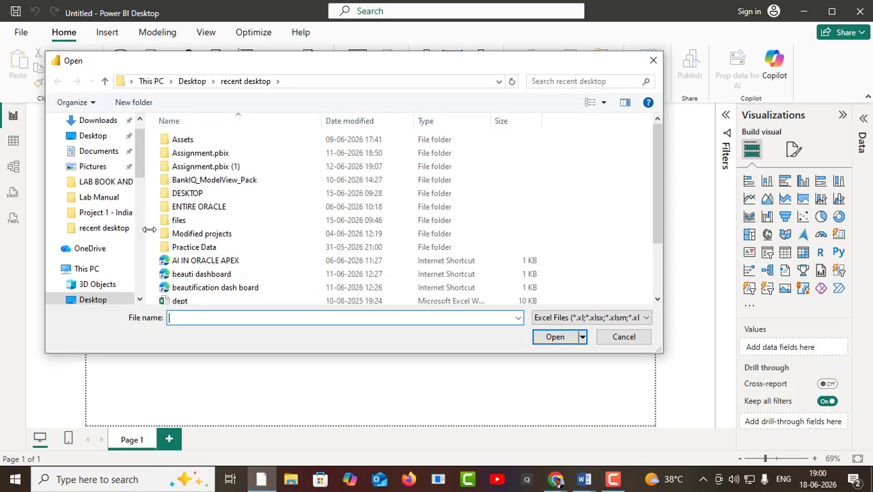
pyautogui.scroll(-2, 181, 263)
pyautogui.doubleClick(188, 246)
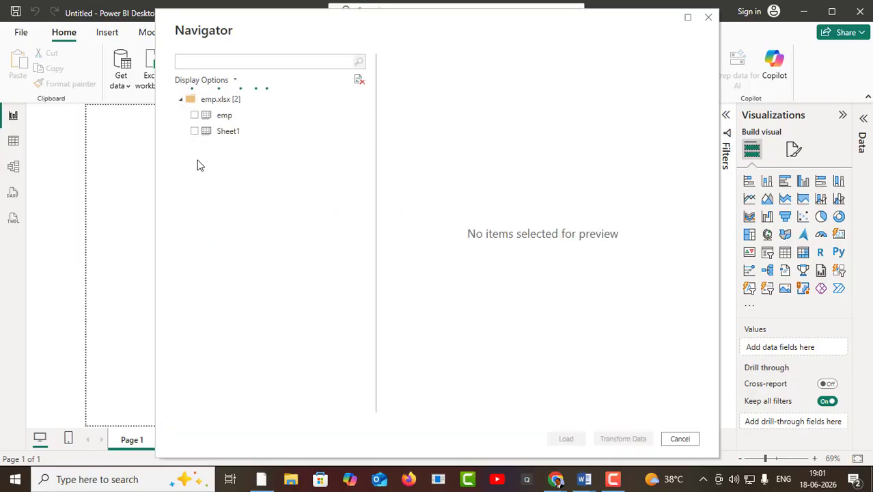
# - Load only the emp sheet from the workbook into the report, leaving Sheet1 out
pyautogui.click(195, 131)
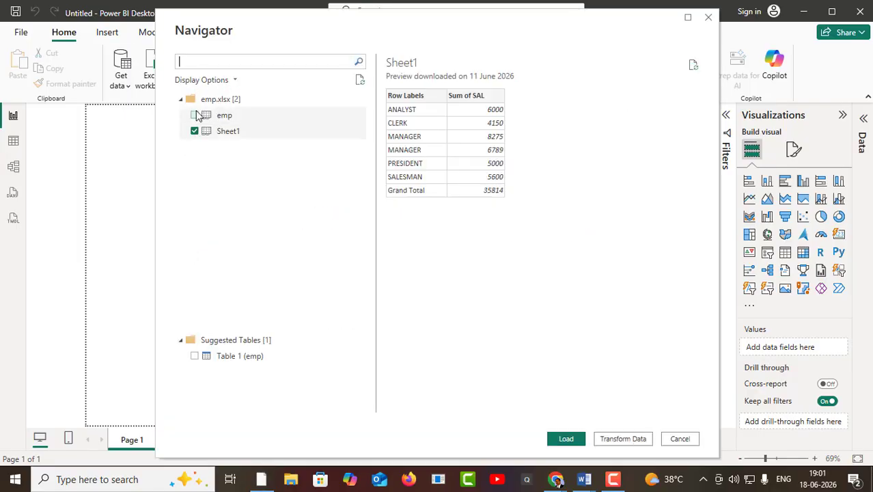
pyautogui.click(197, 117)
pyautogui.click(194, 131)
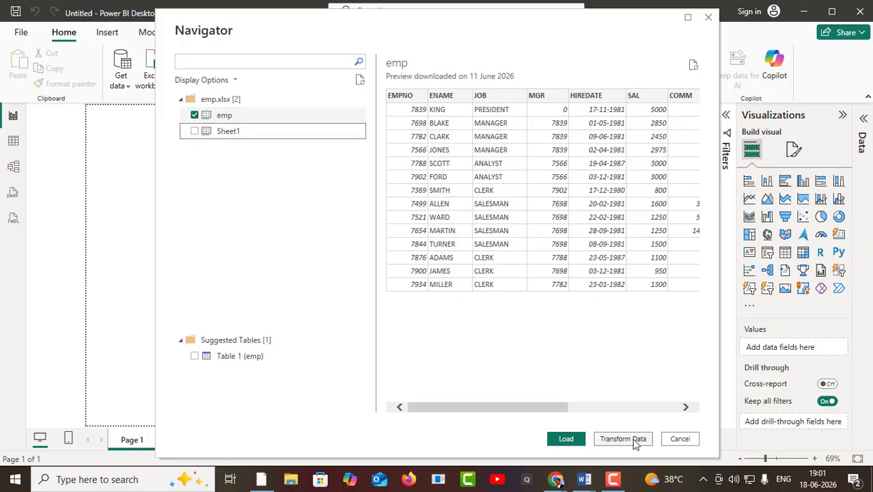
pyautogui.click(557, 439)
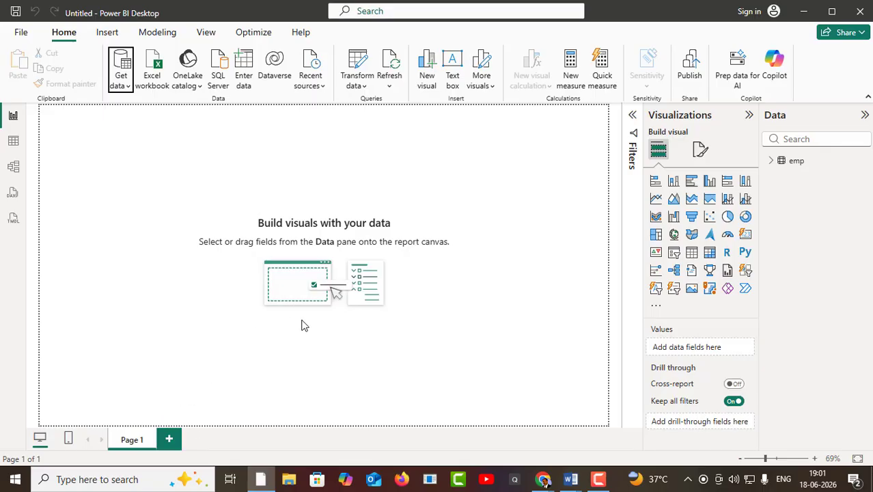
# - Add an empty card visual to Page 1, shift it slightly inward and make it taller
pyautogui.click(745, 236)
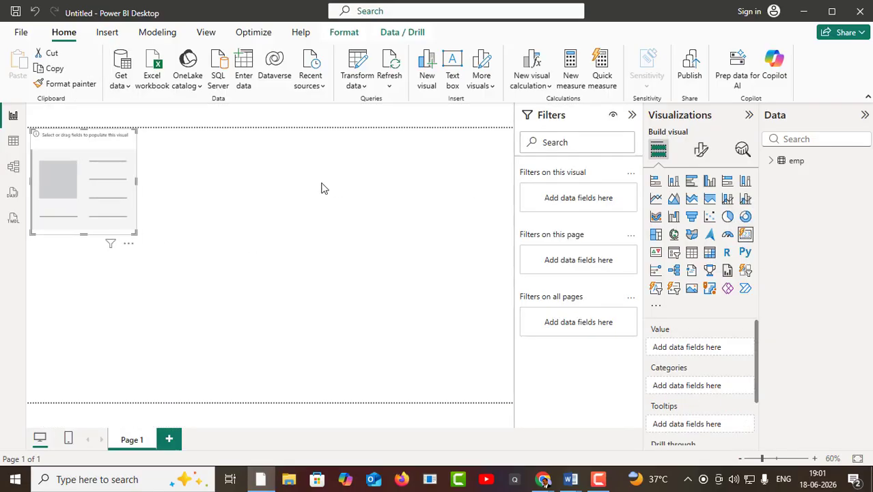
pyautogui.moveTo(113, 194); pyautogui.dragTo(140, 197)
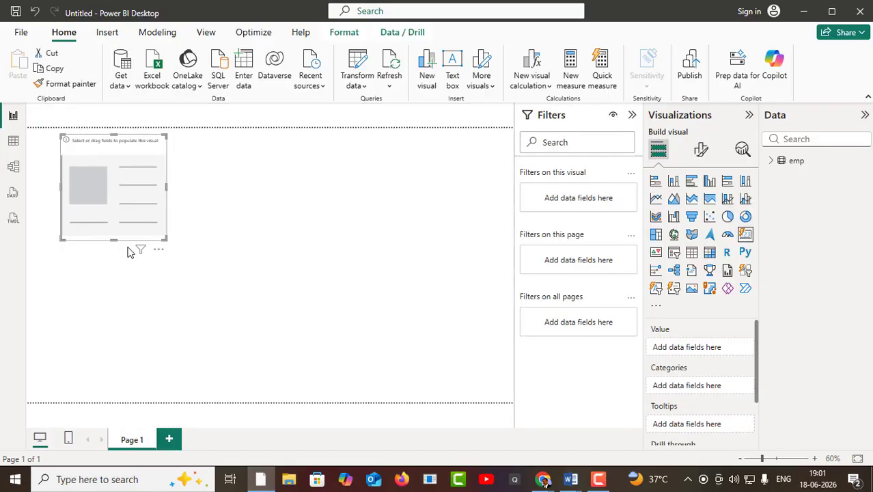
pyautogui.moveTo(115, 243); pyautogui.dragTo(120, 280)
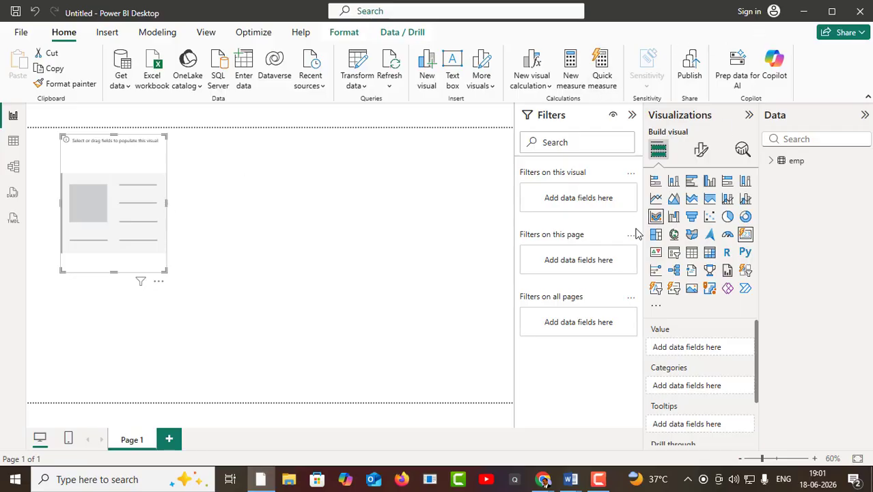
# - Switch to the Google Meet call in Chrome and admit the guest waiting to join
pyautogui.hotkey('alt', 'Tab')
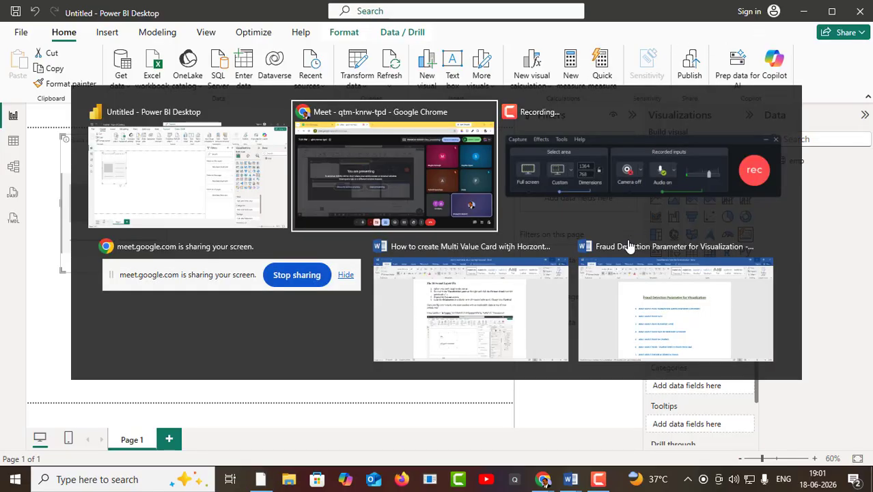
pyautogui.hotkey('alt', 'Tab')
pyautogui.hotkey('alt', 'Tab')
pyautogui.hotkey('alt', 'Tab')
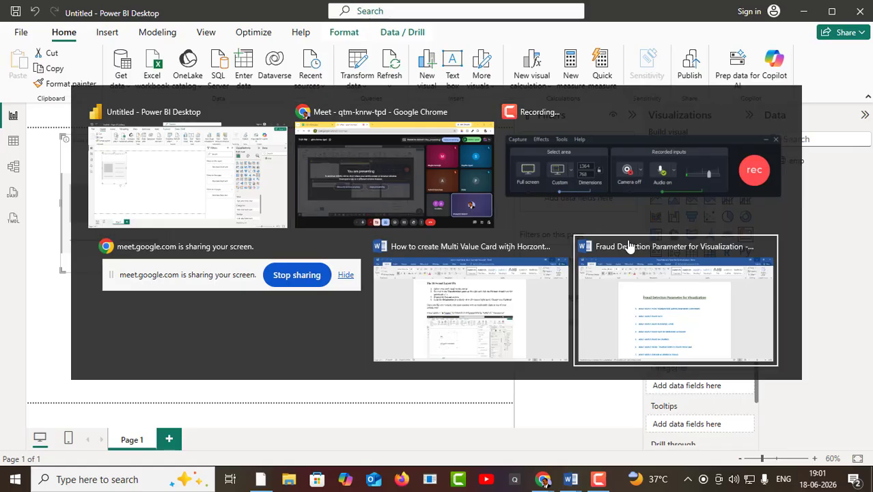
pyautogui.hotkey('alt', 'Tab')
pyautogui.hotkey('alt', 'Tab')
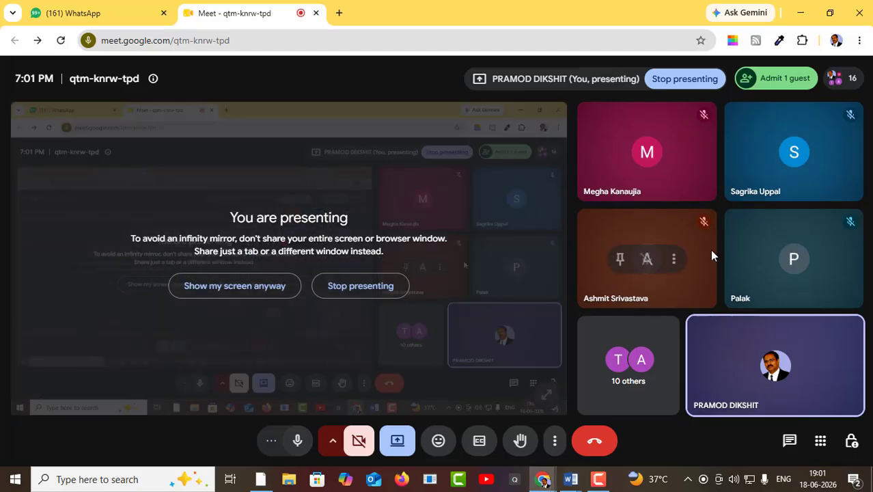
pyautogui.click(781, 87)
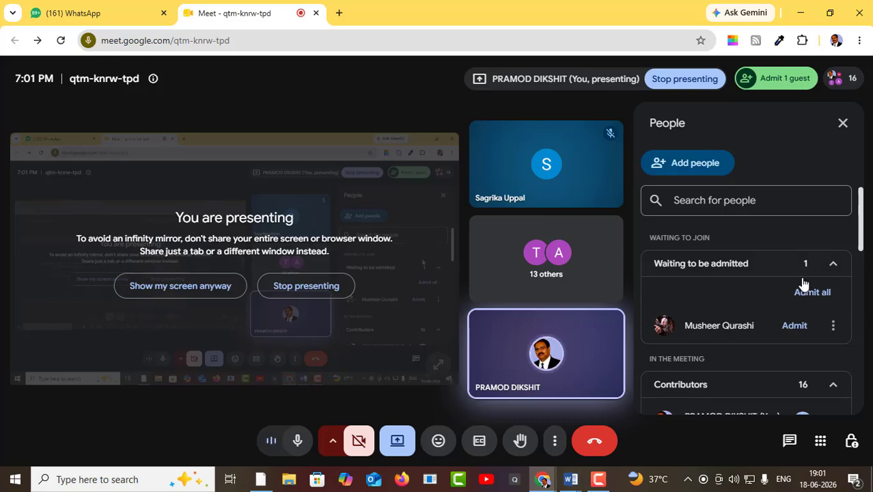
pyautogui.click(796, 331)
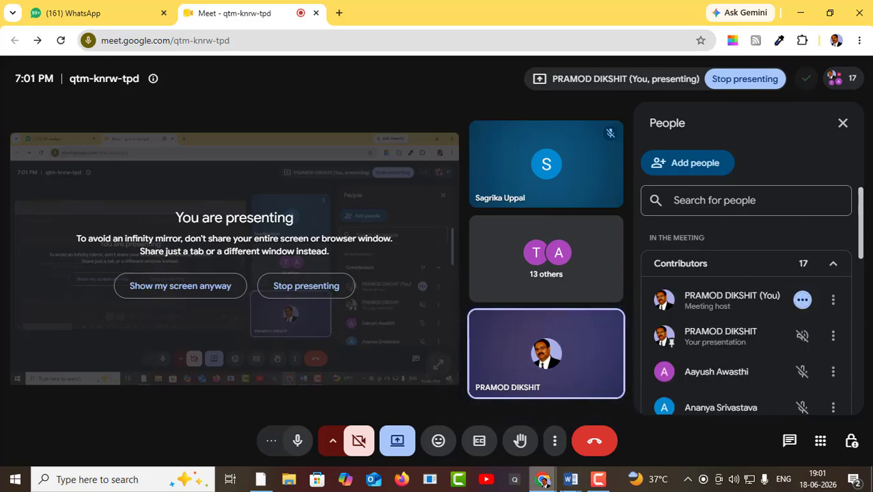
pyautogui.moveTo(564, 351)
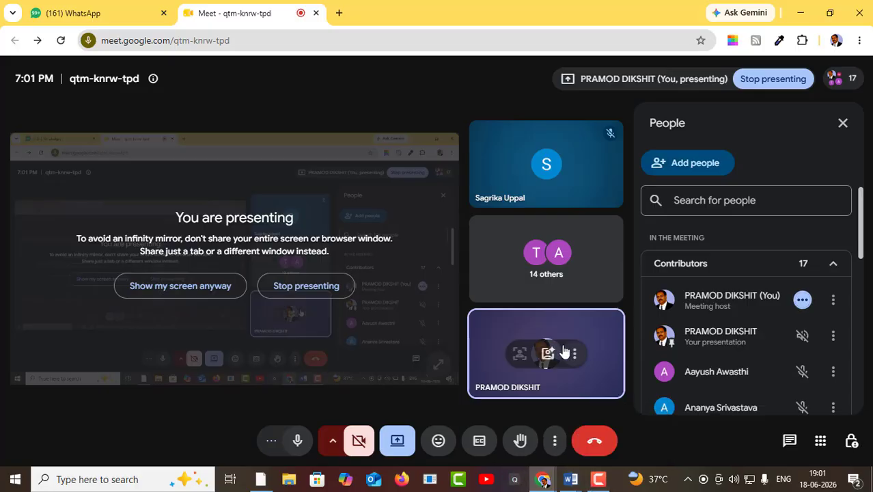
# - Return to Power BI Desktop and move the empty card a little lower on the report page
pyautogui.hotkey('alt', 'Tab')
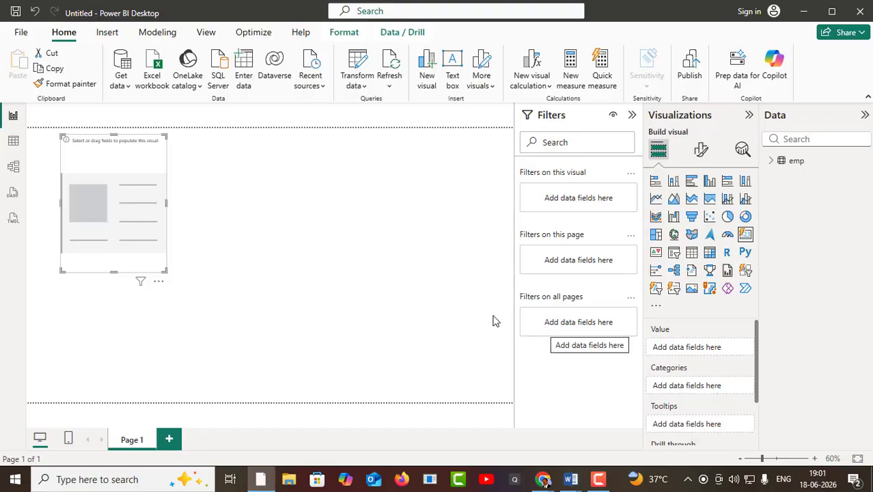
pyautogui.moveTo(112, 206); pyautogui.dragTo(124, 231)
pyautogui.click(253, 259)
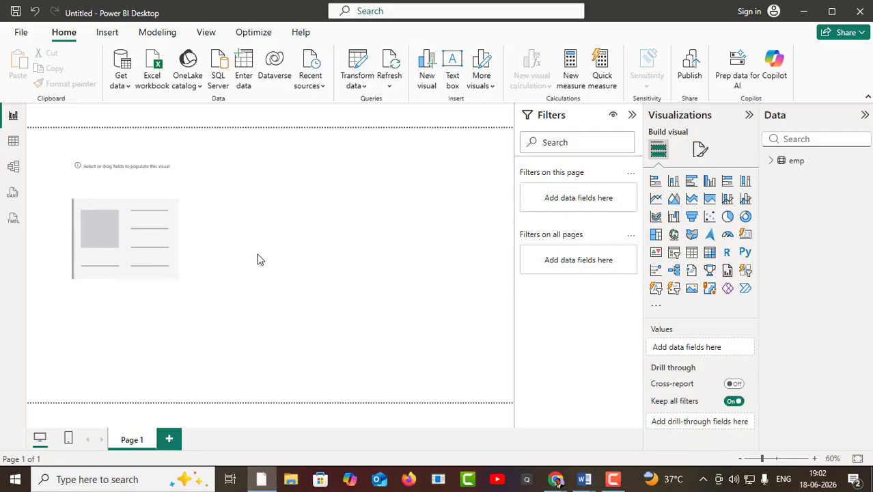
# - Assign the SAL field from the emp table as the card's value
pyautogui.click(101, 234)
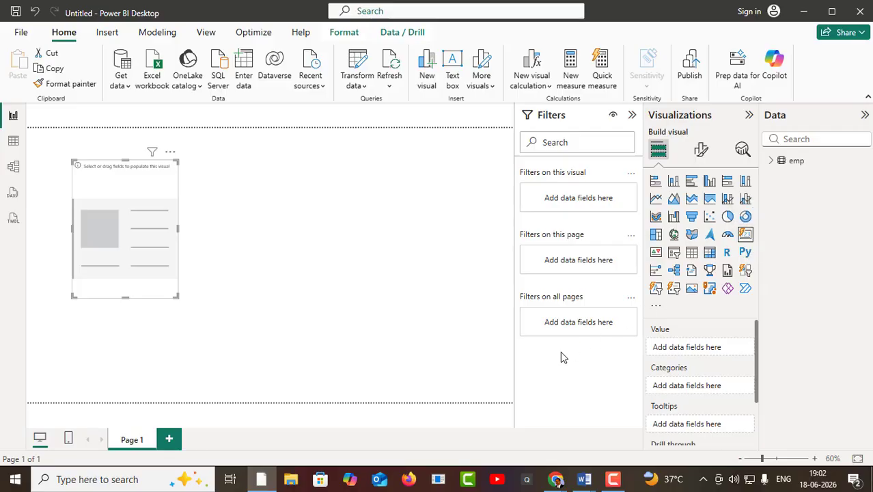
pyautogui.click(773, 162)
pyautogui.moveTo(817, 329); pyautogui.dragTo(700, 345)
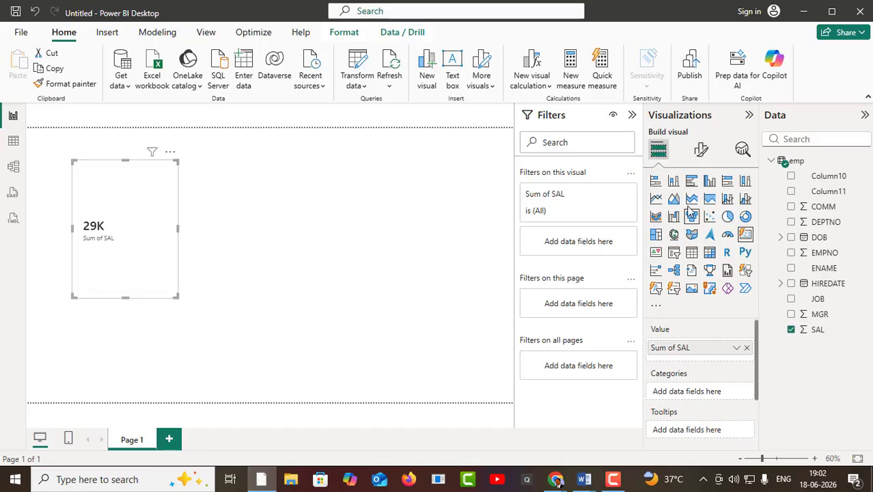
# - Set the display units of the card's callout value to None for the Sum of SAL series
pyautogui.click(701, 152)
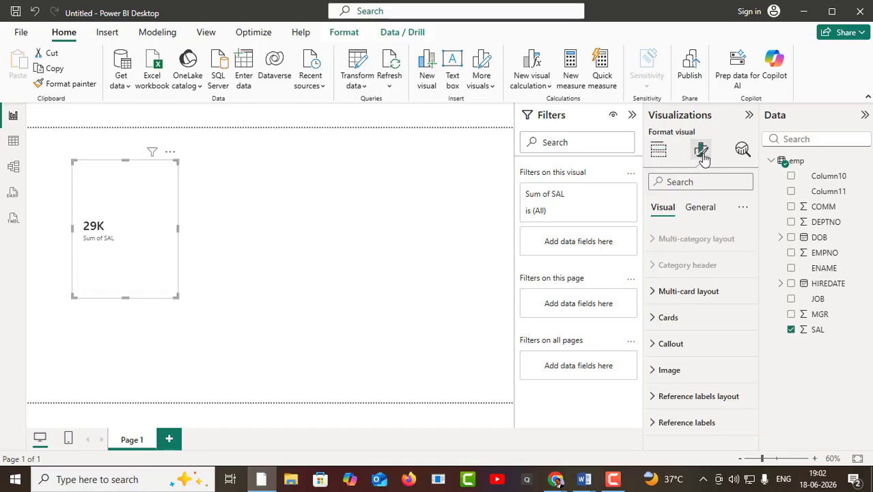
pyautogui.click(654, 350)
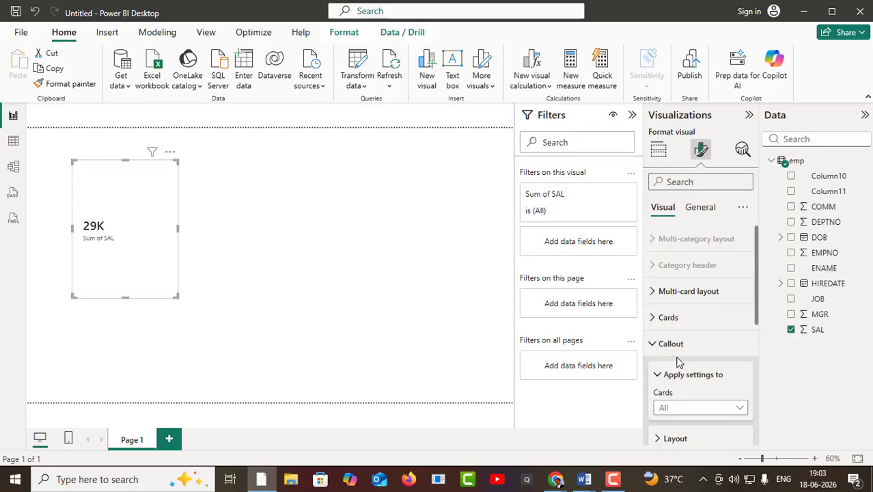
pyautogui.scroll(-3, 678, 353)
pyautogui.click(696, 284)
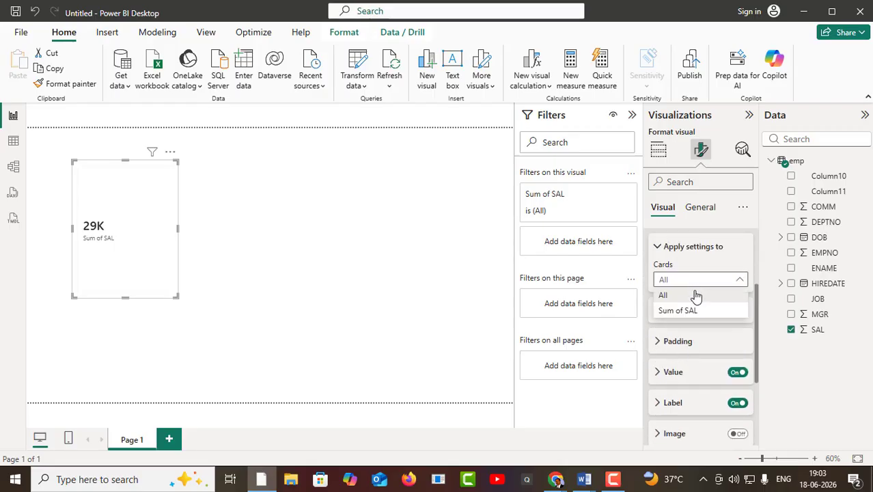
pyautogui.click(694, 312)
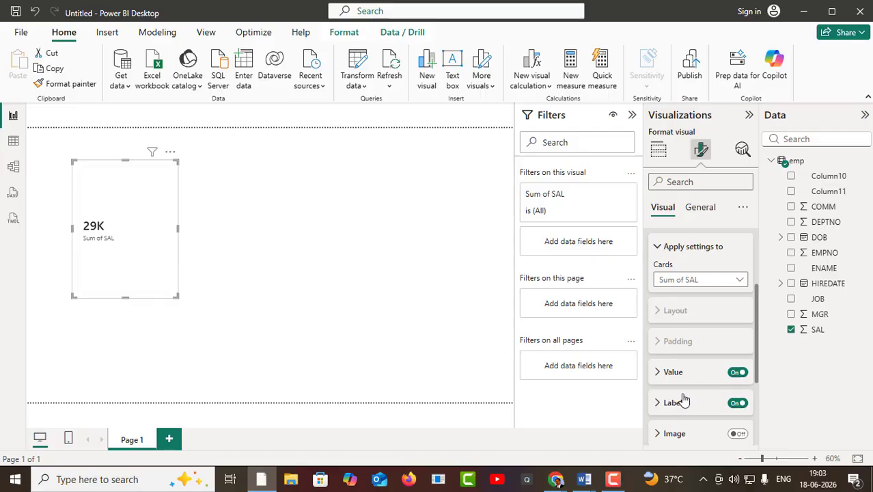
pyautogui.click(657, 374)
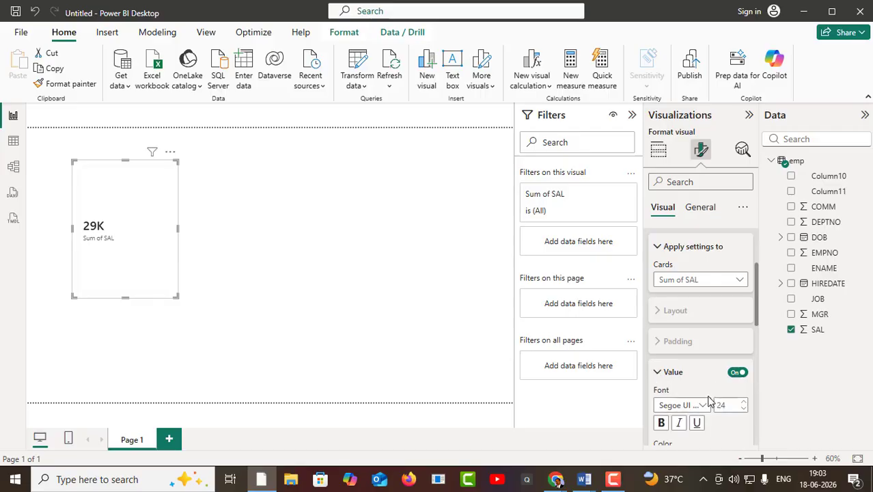
pyautogui.scroll(-3, 709, 402)
pyautogui.scroll(-2, 731, 380)
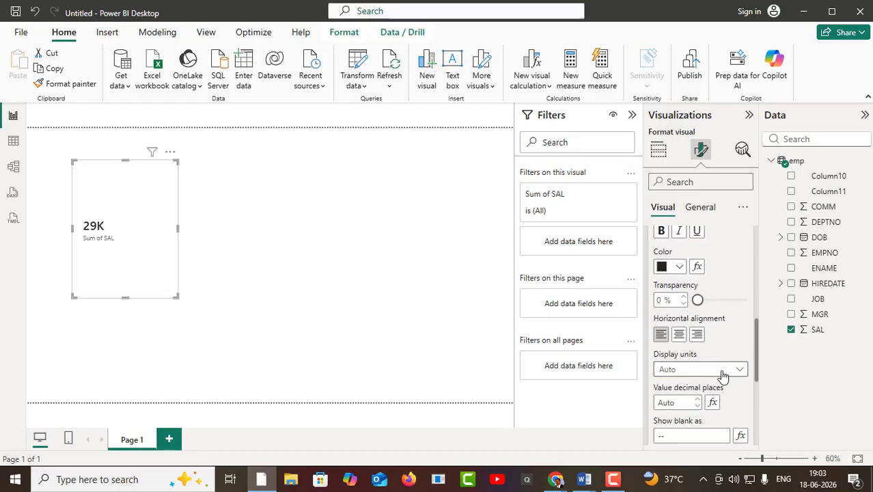
pyautogui.click(730, 373)
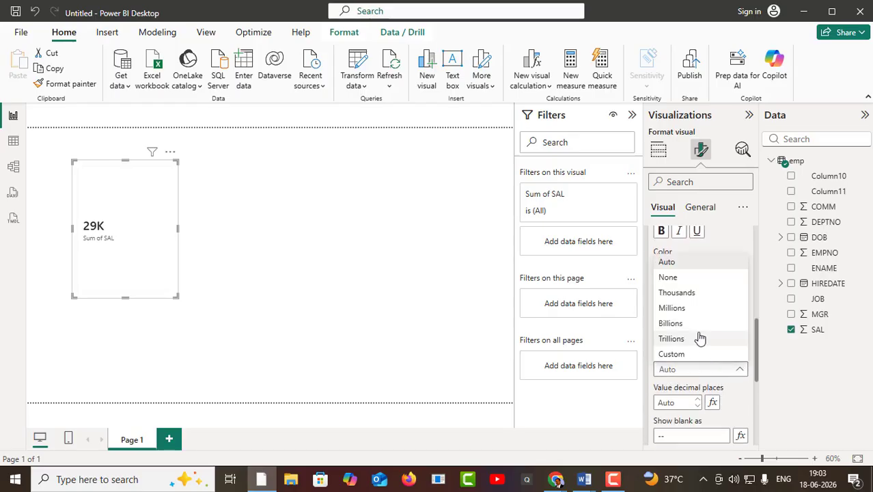
pyautogui.click(676, 279)
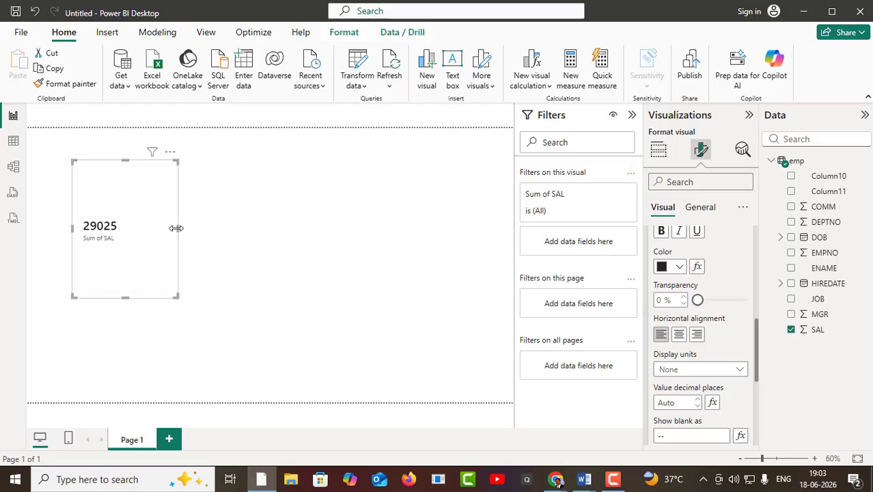
# - Shrink the Sum of SAL card by making it narrower and shorter
pyautogui.moveTo(181, 233); pyautogui.dragTo(152, 236)
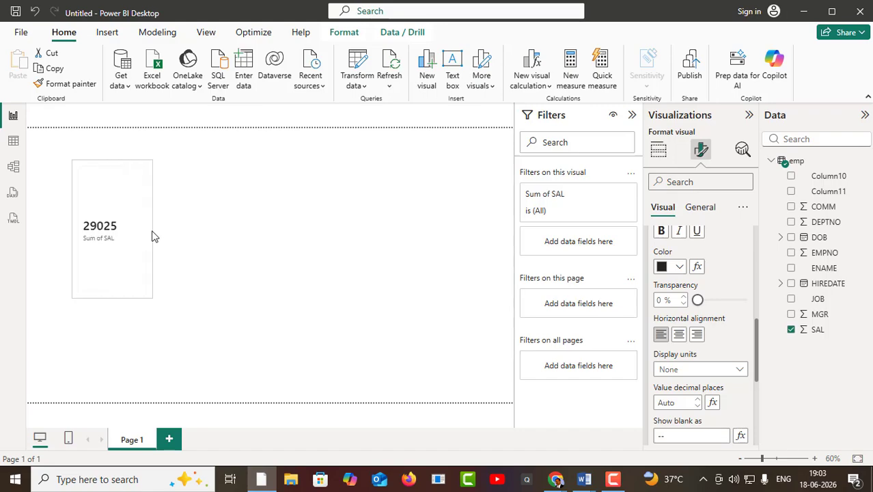
pyautogui.moveTo(117, 300); pyautogui.dragTo(119, 282)
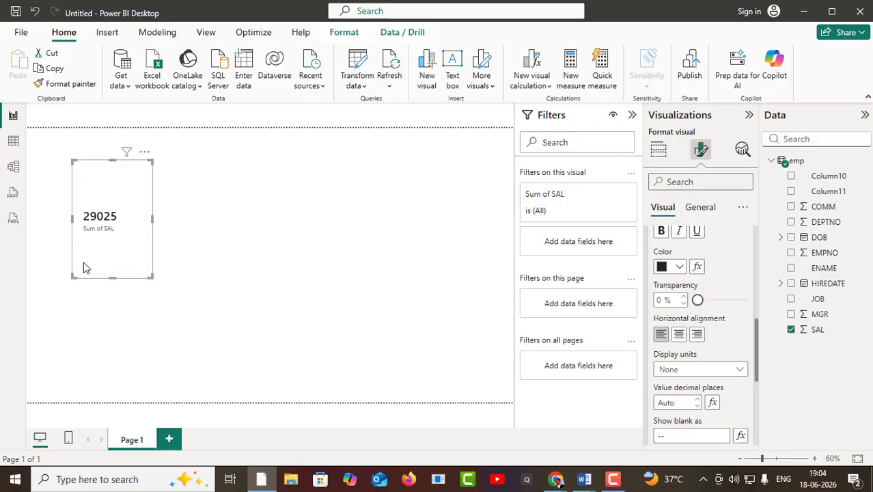
# - Delete the empty Column10 from the emp table in the table view
pyautogui.click(13, 142)
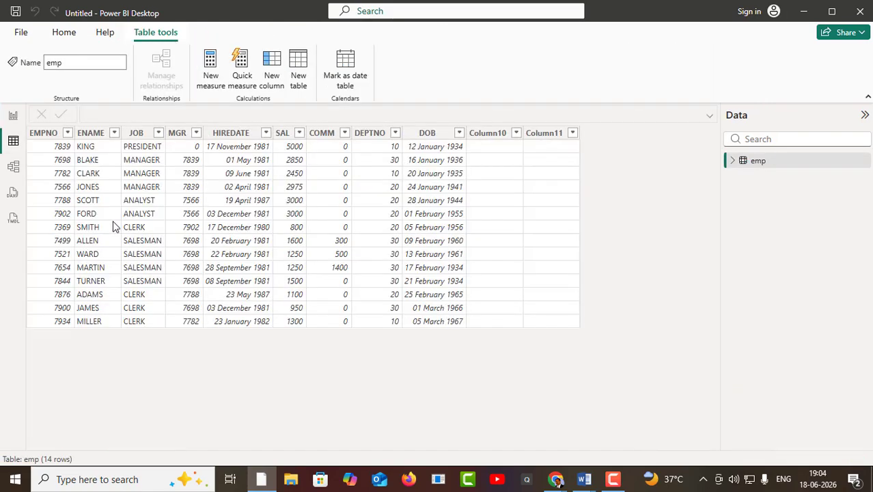
pyautogui.rightClick(491, 134)
pyautogui.click(533, 312)
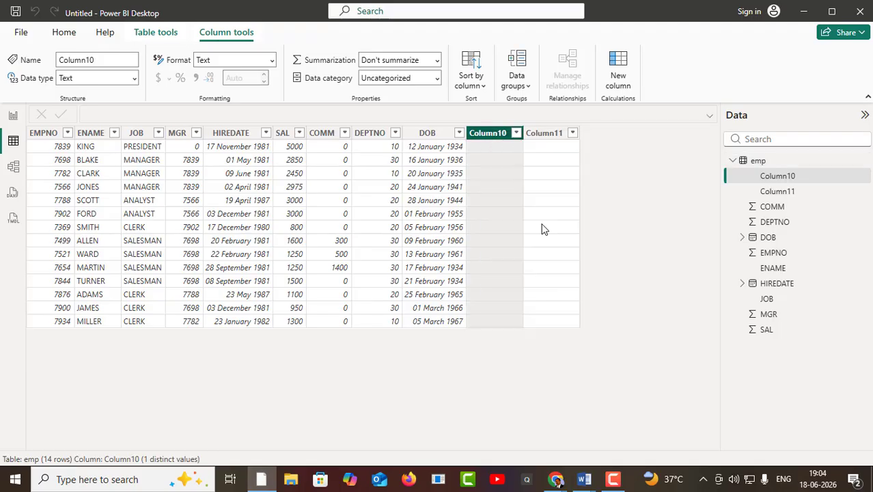
pyautogui.click(511, 268)
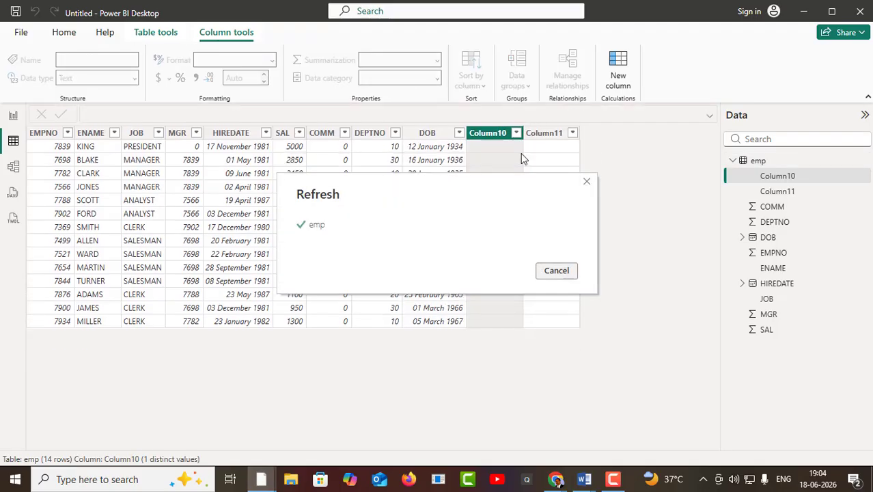
# - Delete Column11 from the emp table
pyautogui.rightClick(502, 134)
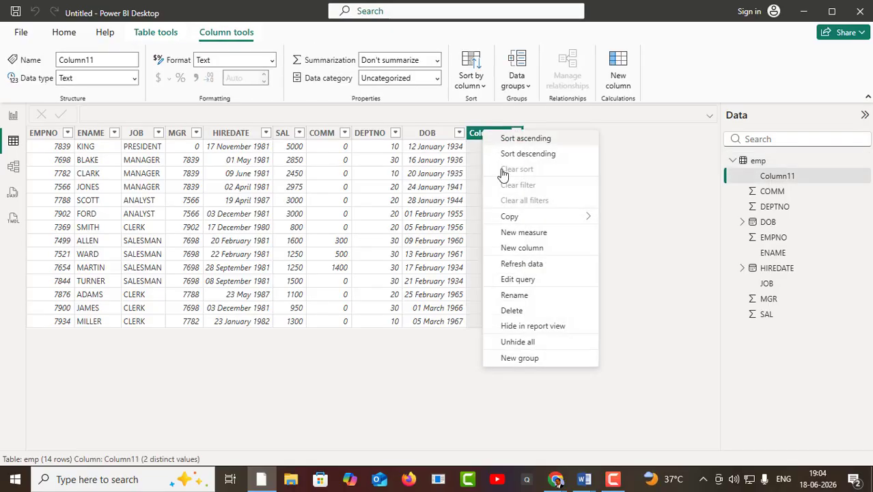
pyautogui.click(514, 311)
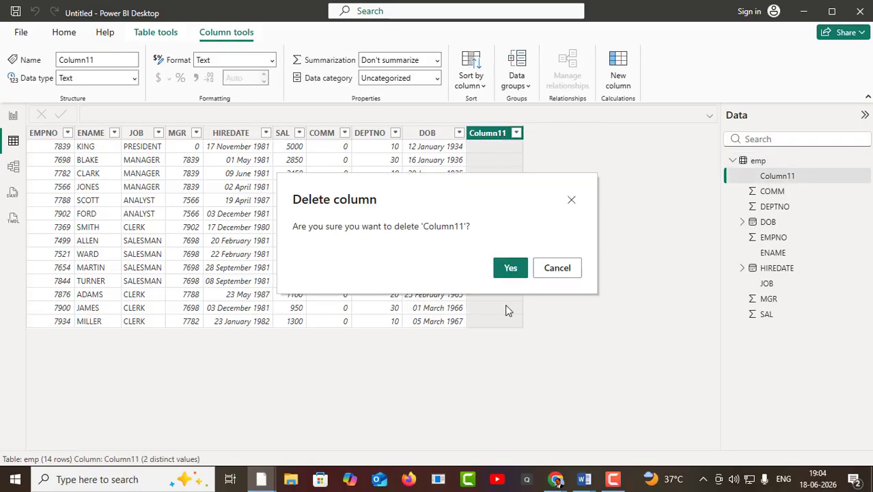
pyautogui.click(511, 268)
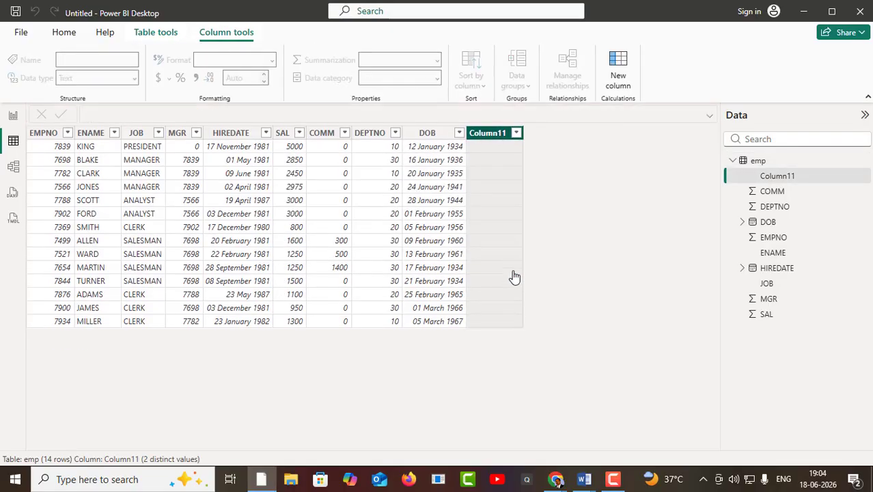
# - Create a new measure in the emp table and name it Total Employees
pyautogui.rightClick(439, 140)
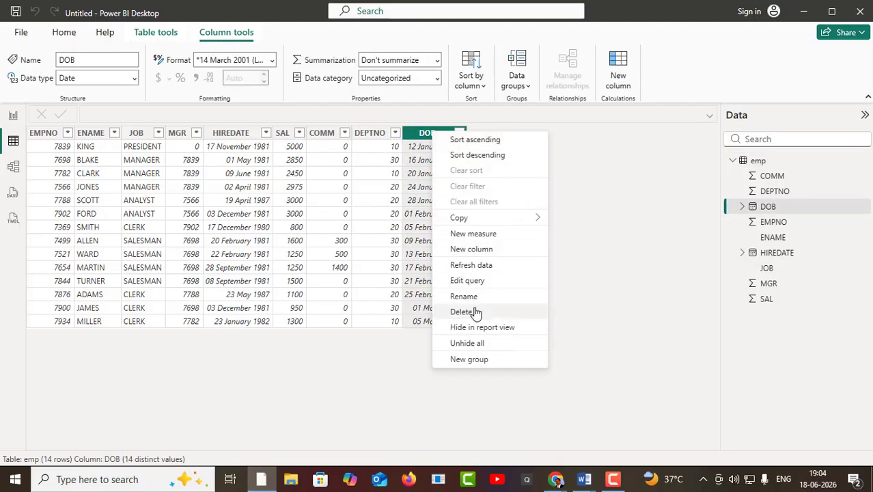
pyautogui.click(479, 234)
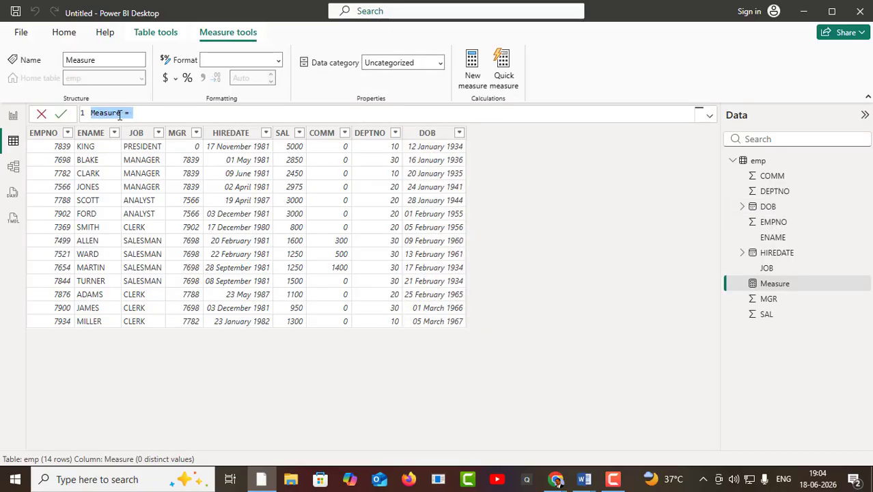
pyautogui.click(130, 114)
pyautogui.press('BackSpace')
pyautogui.press('BackSpace')
pyautogui.press('BackSpace')
pyautogui.press('BackSpace')
pyautogui.press('BackSpace')
pyautogui.press('BackSpace')
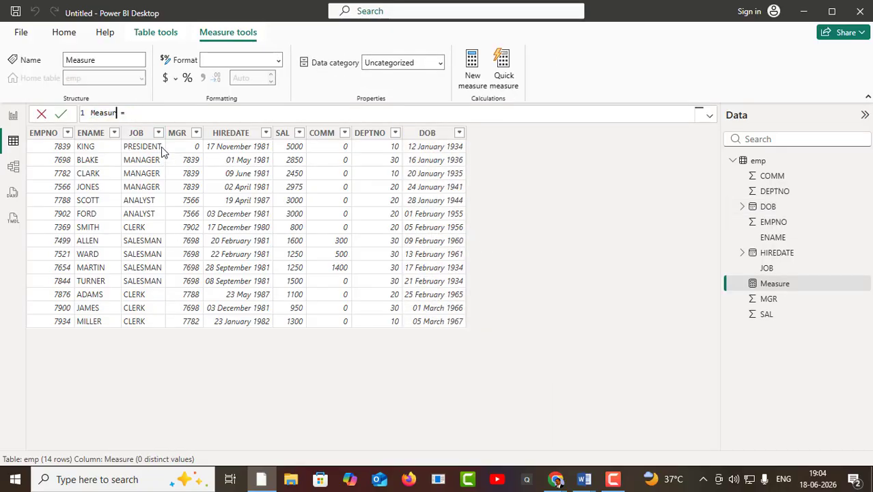
pyautogui.press('BackSpace')
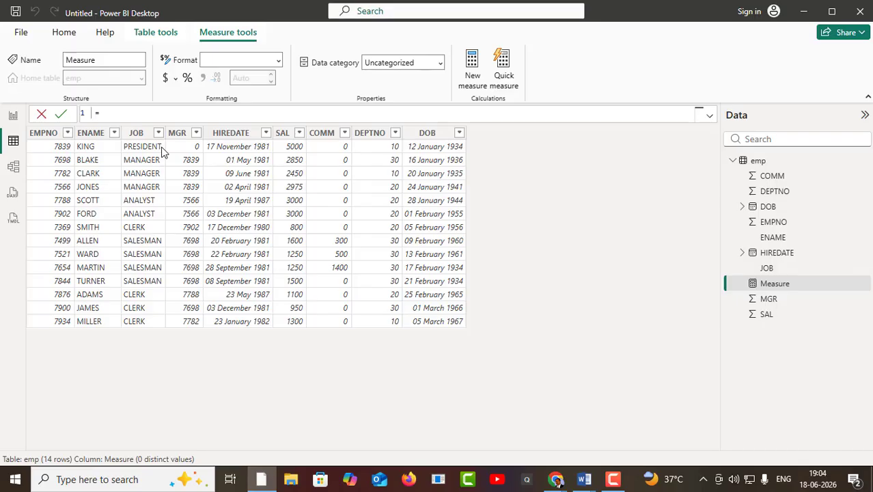
pyautogui.write('Total em')
pyautogui.press('BackSpace')
pyautogui.press('BackSpace')
pyautogui.write('Employees')
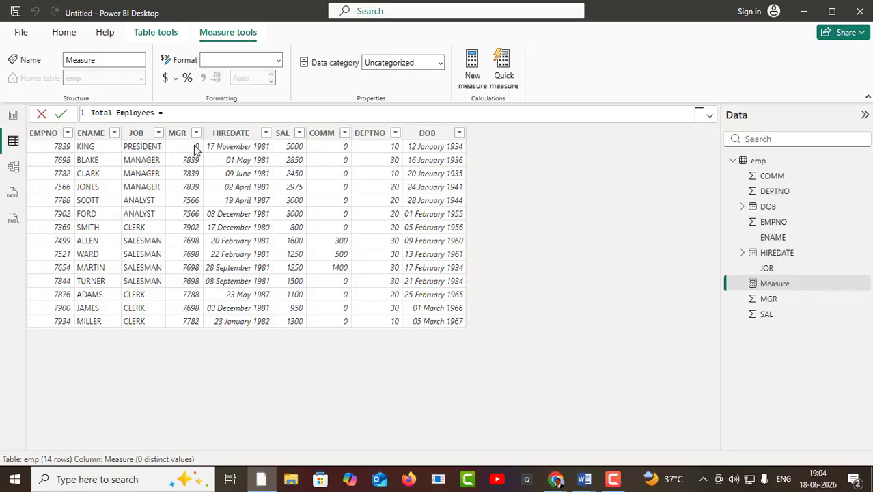
# - Start the measure's expression with the text "Total Emplyees in the organization " followed by the && operator
pyautogui.click(199, 115)
pyautogui.write("'")
pyautogui.write('To')
pyautogui.write('tal Emp')
pyautogui.write('lyees')
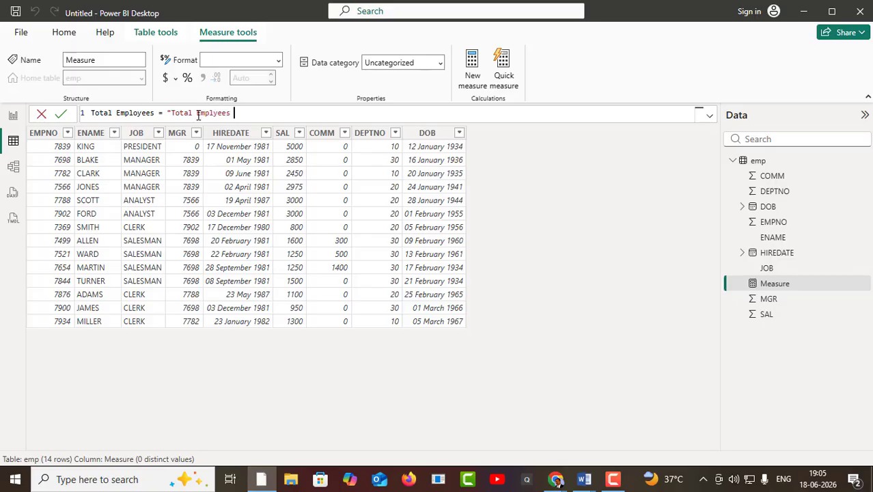
pyautogui.write(' in the organization " && "')
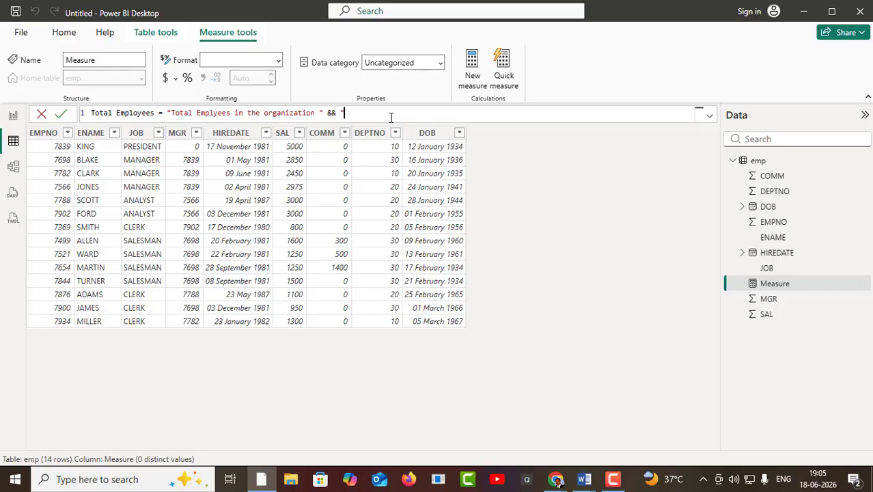
# - Complete the expression with COUNT(emp[ENAME]) after the operator
pyautogui.press('BackSpace')
pyautogui.write('count')
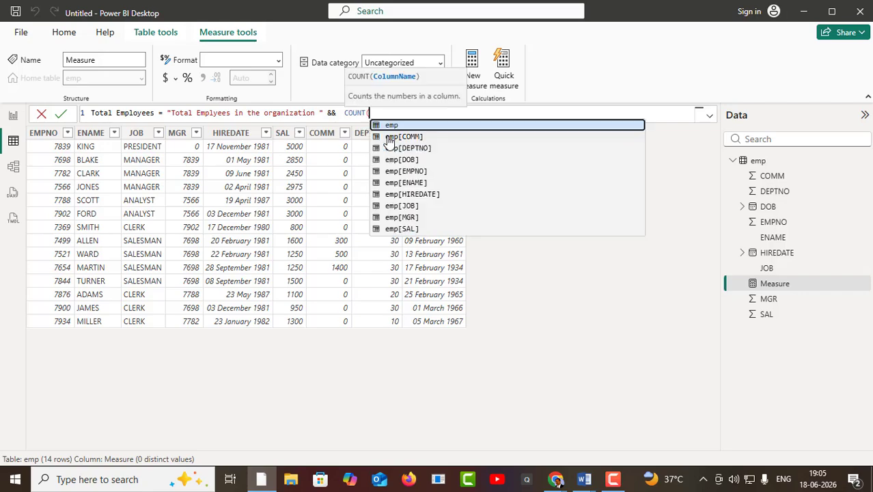
pyautogui.click(389, 139)
pyautogui.click(405, 183)
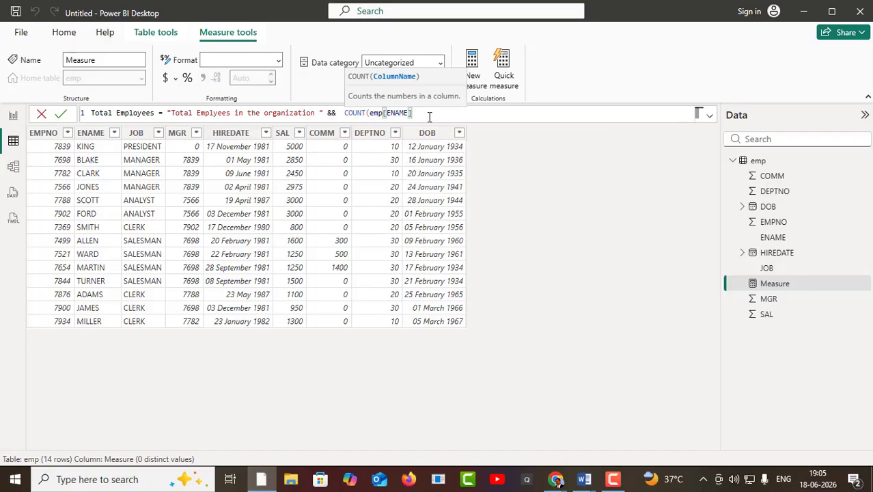
pyautogui.write(')')
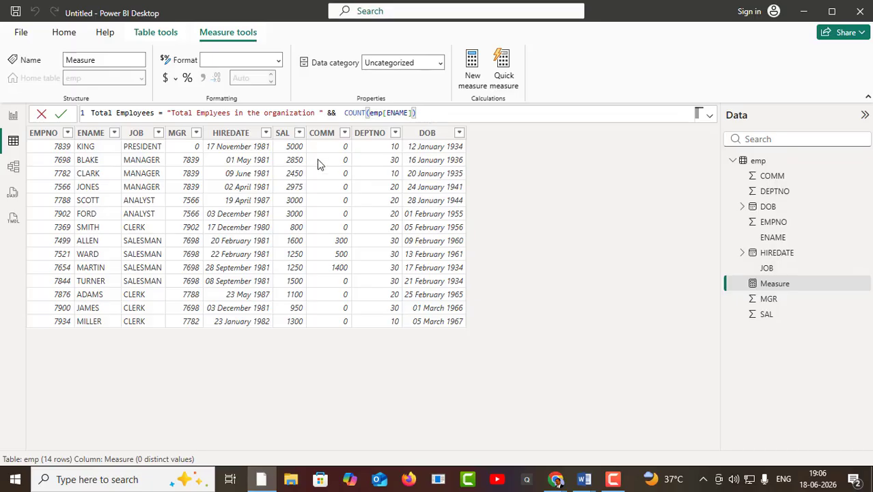
# - Add the word "are" and trailing spaces at the end of the quoted text and commit the measure
pyautogui.click(319, 113)
pyautogui.write('are')
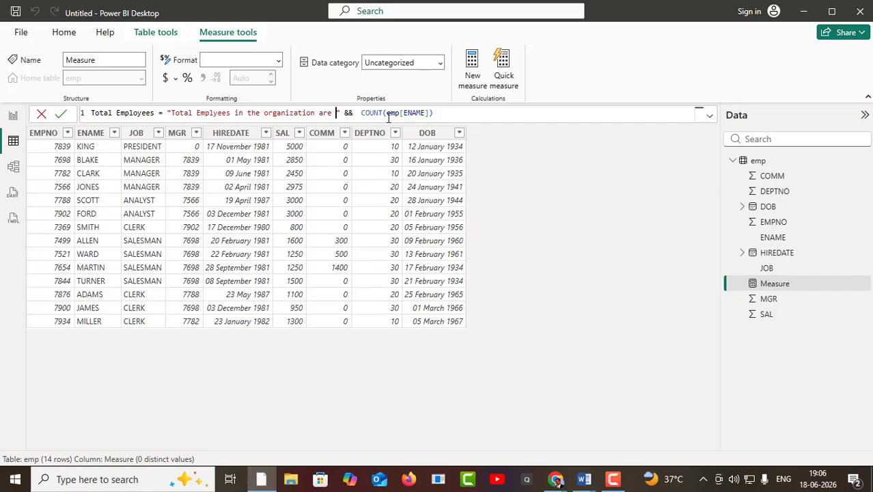
pyautogui.click(337, 114)
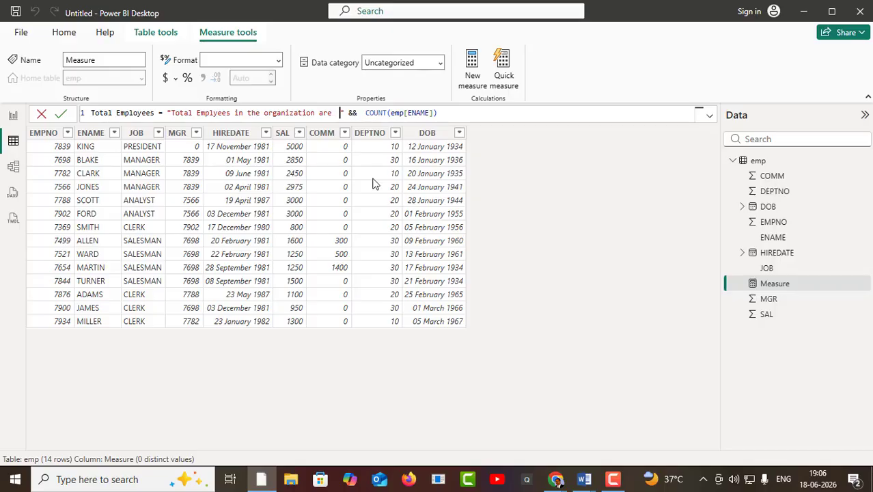
pyautogui.click(61, 115)
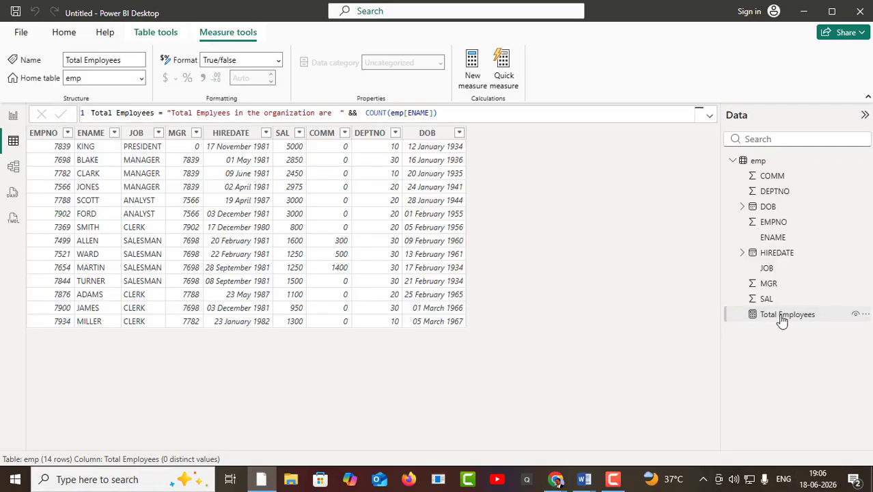
# - Add the Total Employees measure to the card's values below Sum of SAL in the report view
pyautogui.click(12, 117)
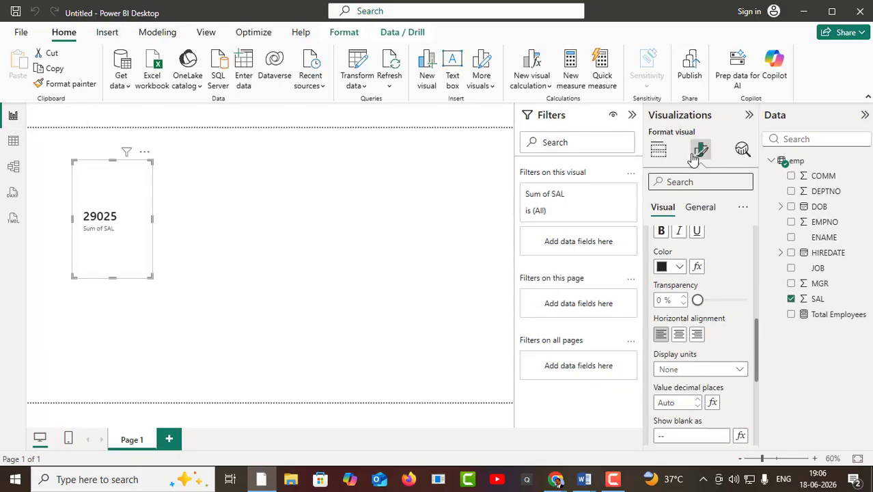
pyautogui.click(661, 153)
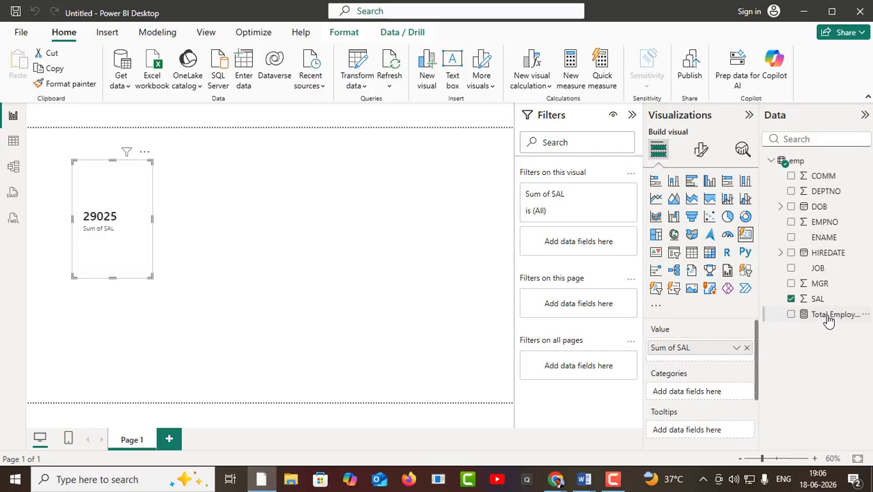
pyautogui.moveTo(826, 319); pyautogui.dragTo(708, 369)
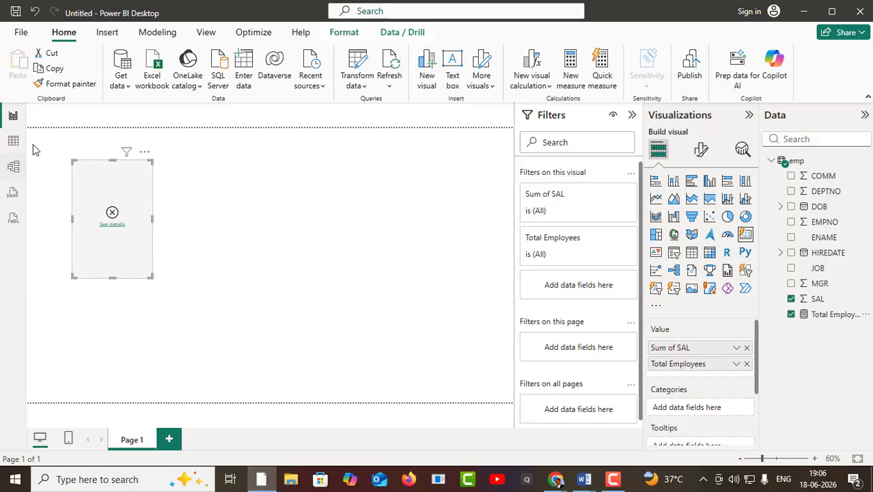
# - Replace the && operator in the Total Employees measure with a single & and commit the formula
pyautogui.click(13, 141)
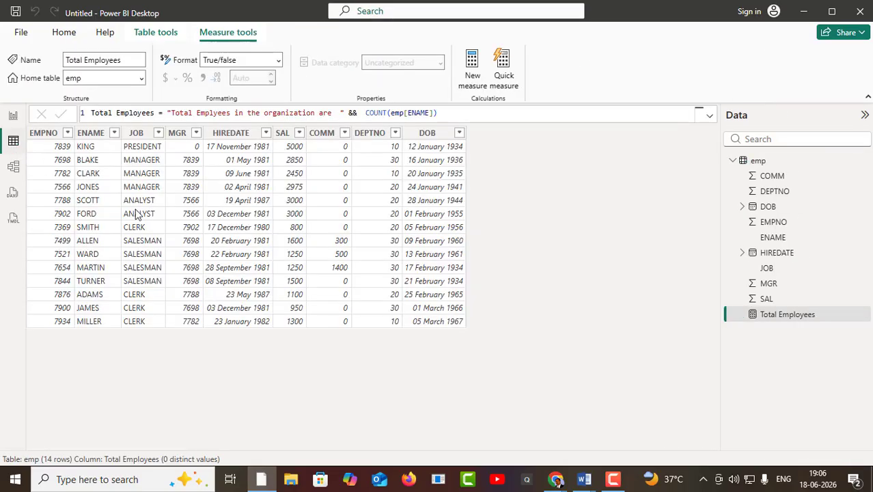
pyautogui.click(779, 316)
pyautogui.click(355, 113)
pyautogui.press('BackSpace')
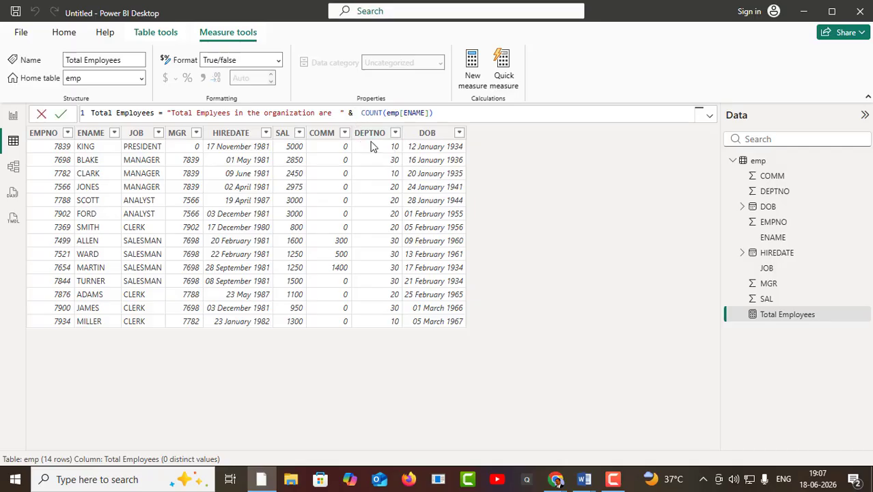
pyautogui.click(64, 116)
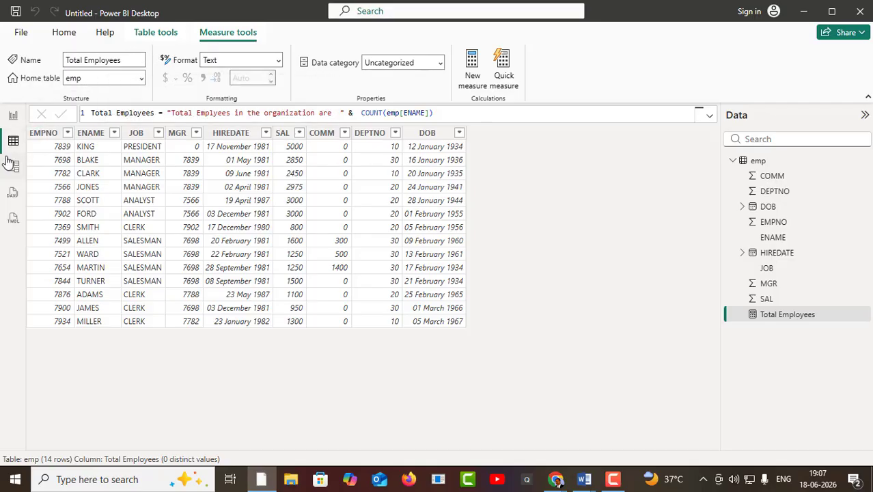
# - Return to the report view and enlarge the card visual in width and height to fit both values
pyautogui.click(12, 119)
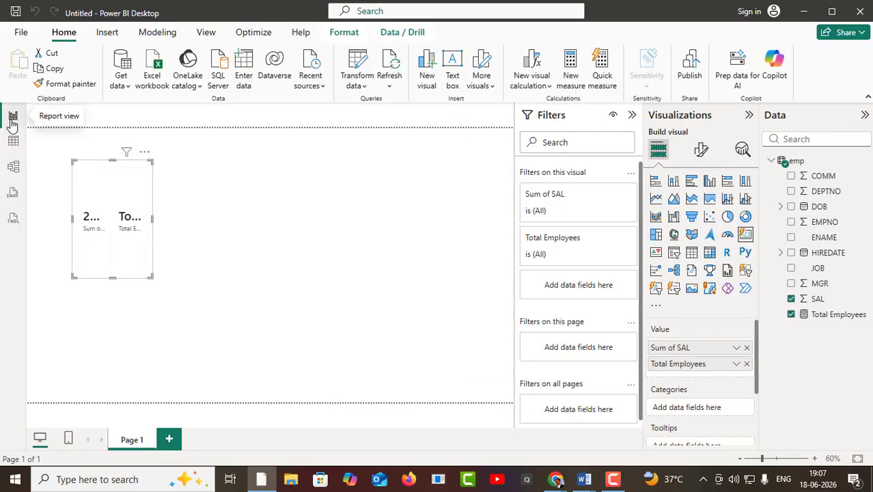
pyautogui.moveTo(153, 220); pyautogui.dragTo(418, 233)
pyautogui.moveTo(248, 277); pyautogui.dragTo(246, 328)
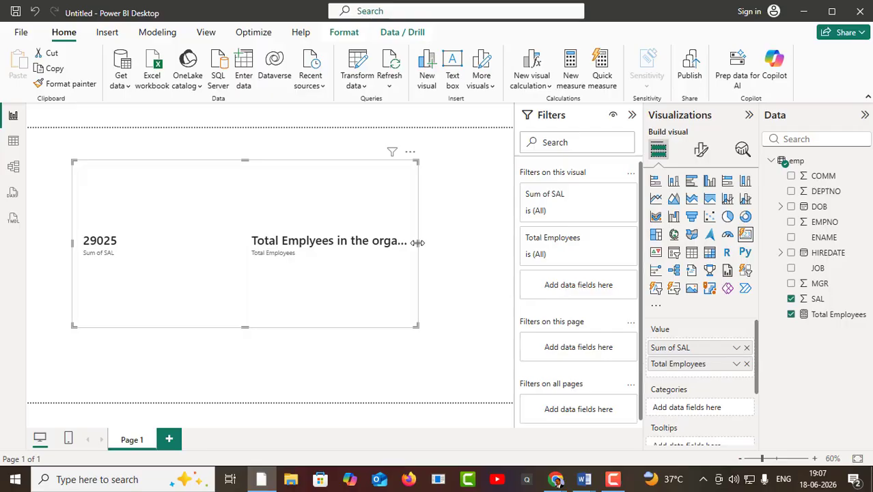
pyautogui.moveTo(417, 242); pyautogui.dragTo(387, 253)
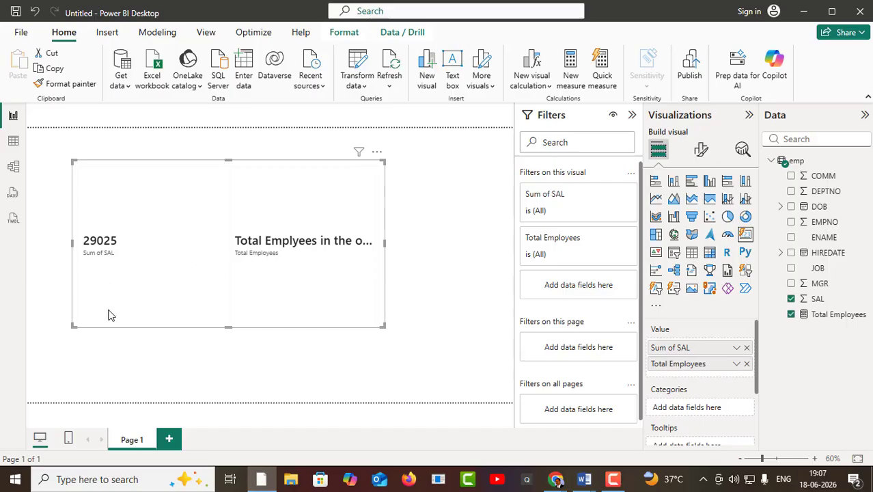
# - Set the arrangement of the card's multi-card layout to Vertical
pyautogui.click(700, 150)
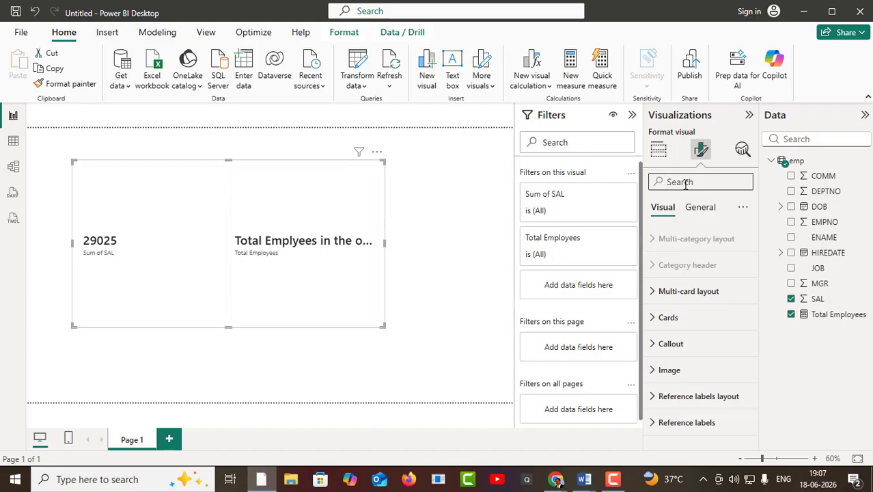
pyautogui.click(685, 182)
pyautogui.write('layout')
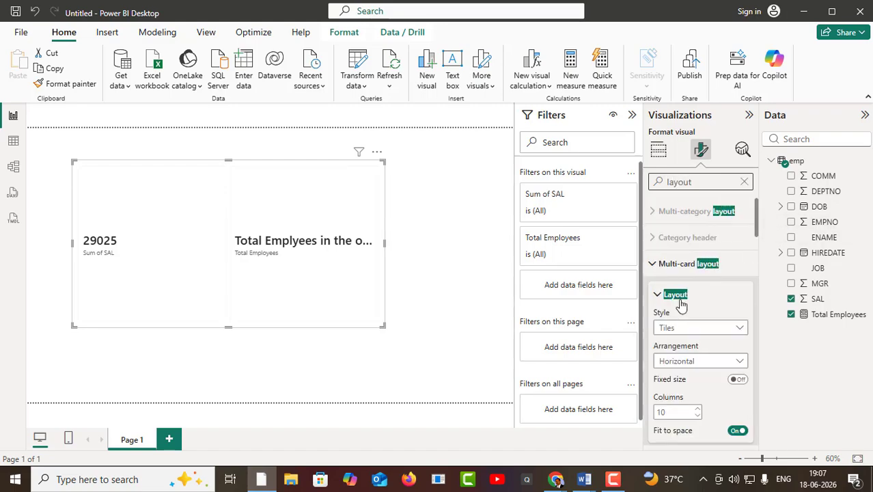
pyautogui.scroll(-2, 688, 321)
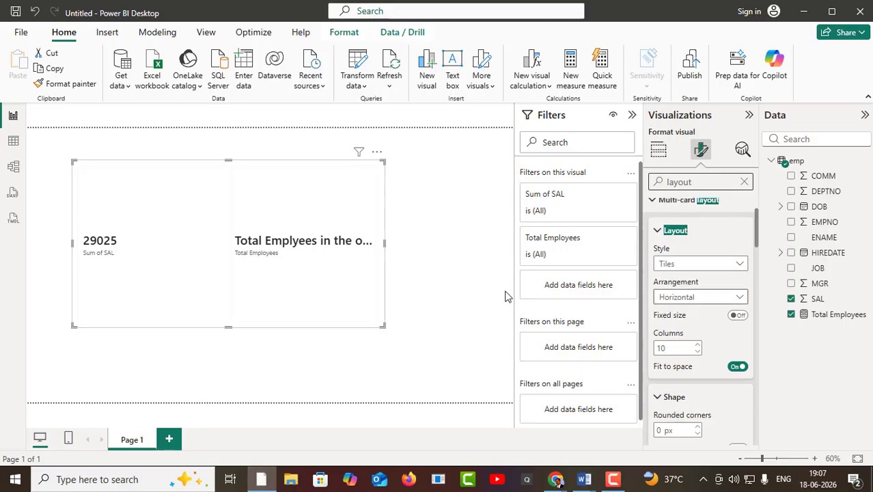
pyautogui.click(738, 298)
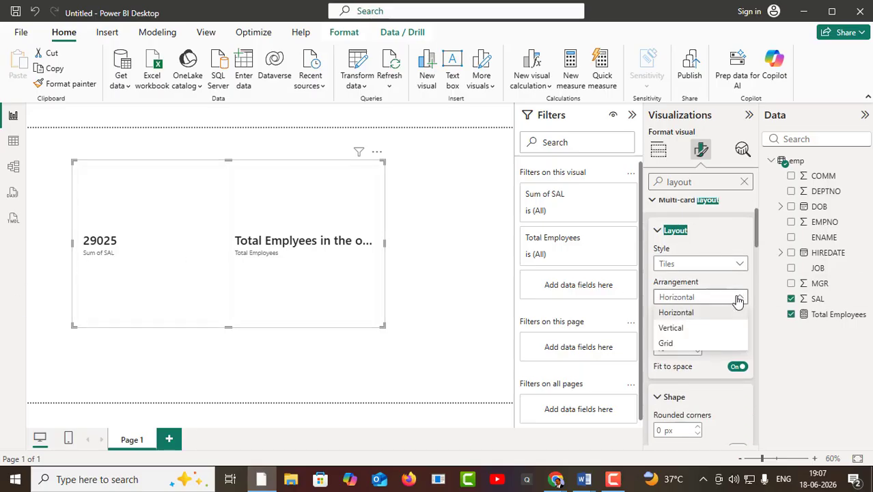
pyautogui.click(686, 330)
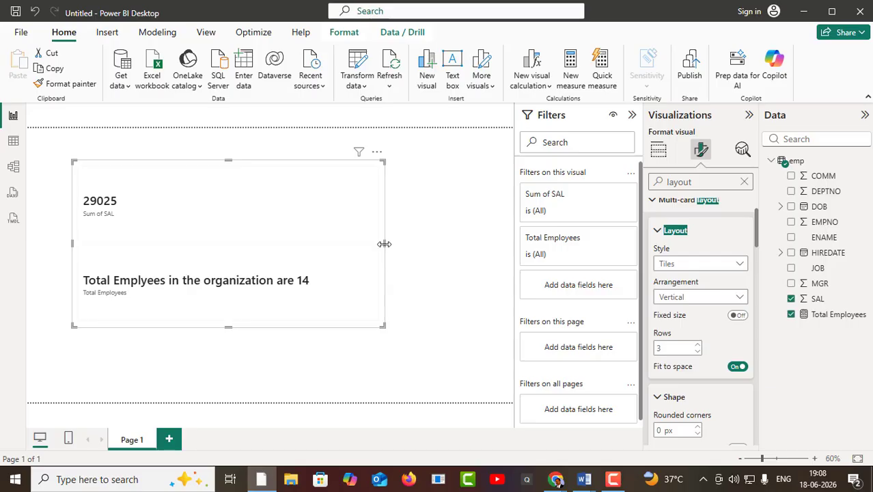
# - Make the card visual narrower and shorter around the two stacked values, keeping it selected
pyautogui.moveTo(383, 249); pyautogui.dragTo(338, 250)
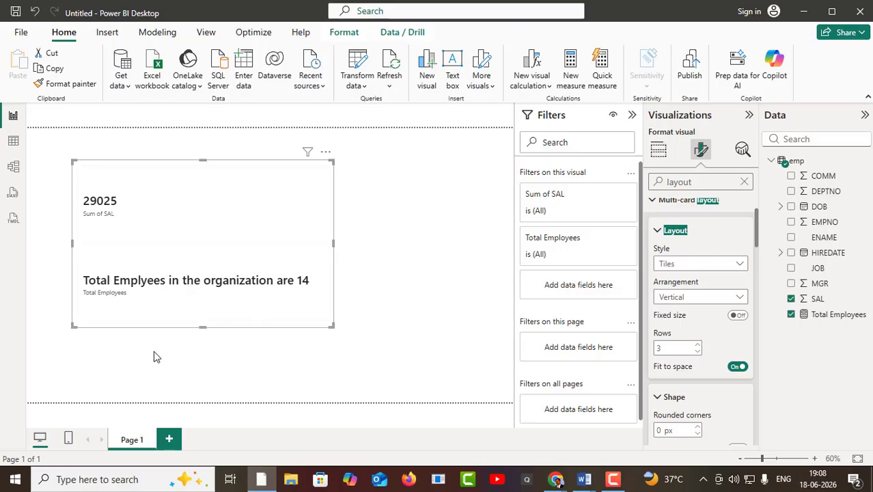
pyautogui.moveTo(202, 324); pyautogui.dragTo(216, 258)
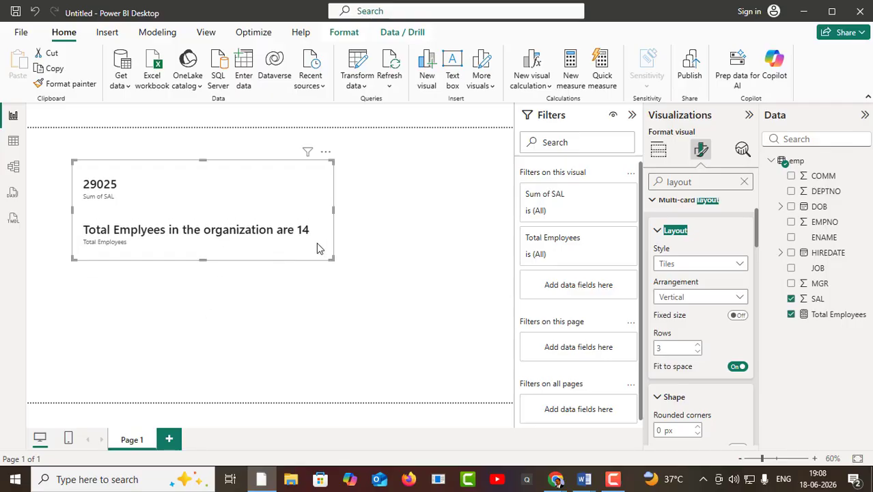
pyautogui.moveTo(334, 214)
pyautogui.mouseDown()
pyautogui.moveTo(305, 219)
pyautogui.moveTo(350, 218)
pyautogui.moveTo(318, 218)
pyautogui.mouseUp()
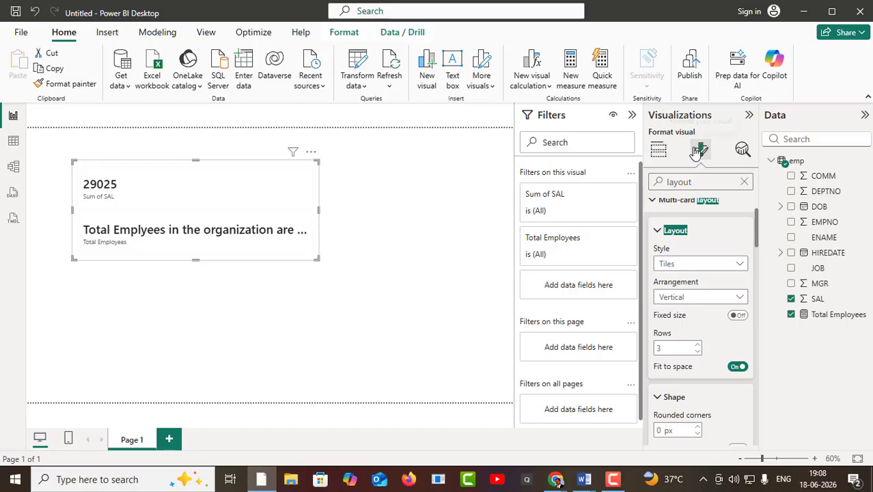
pyautogui.click(216, 268)
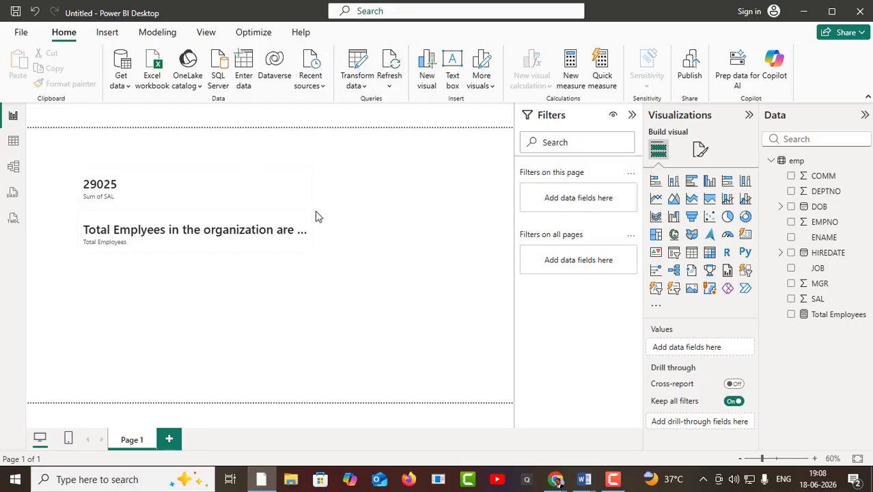
pyautogui.click(316, 245)
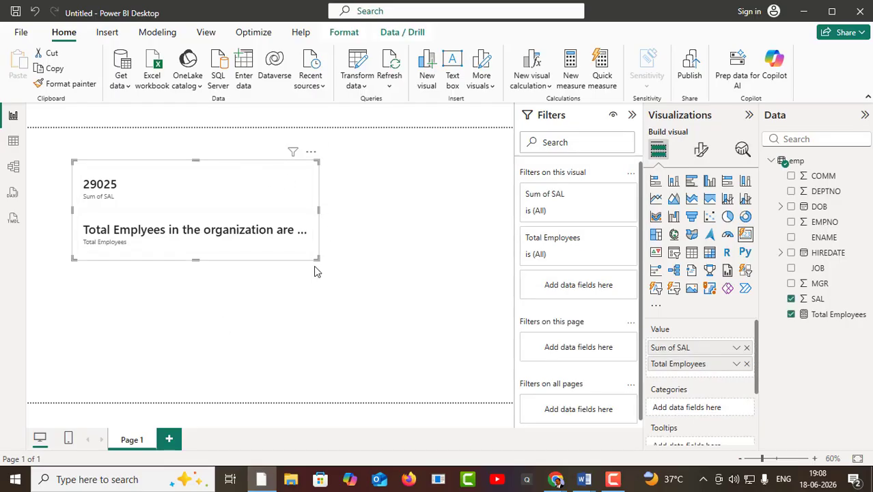
# - Adjust the card visual's width so the full Total Employees text fits with only a small margin beside it
pyautogui.moveTo(318, 210); pyautogui.dragTo(378, 207)
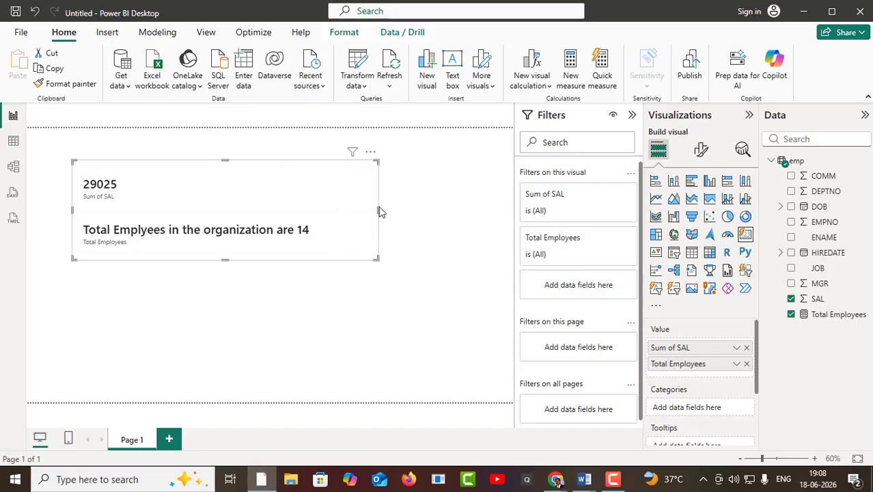
pyautogui.moveTo(376, 205); pyautogui.dragTo(339, 222)
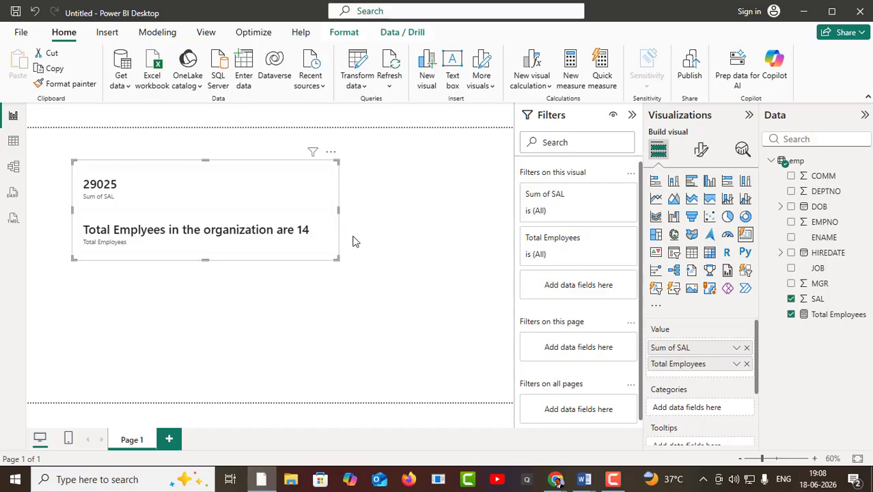
# - In table view, add a space before the Total Employees measure's text, remove it again, commit the formula and return to the report view
pyautogui.click(13, 143)
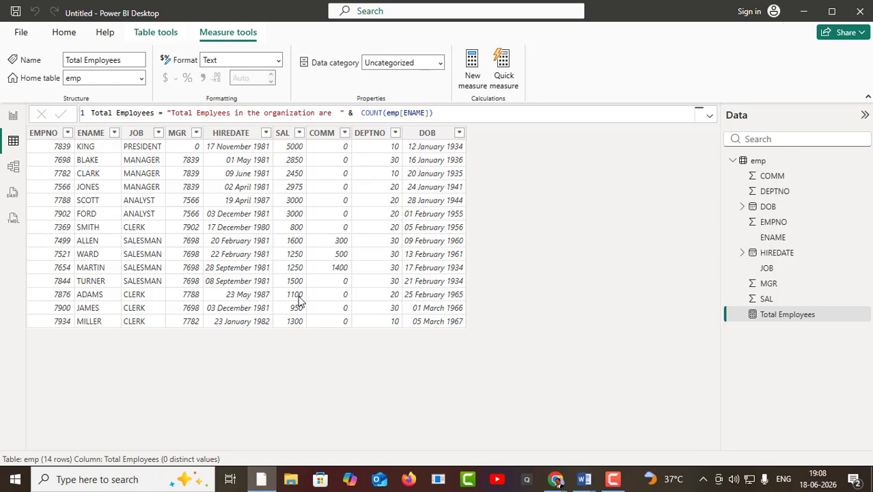
pyautogui.click(172, 112)
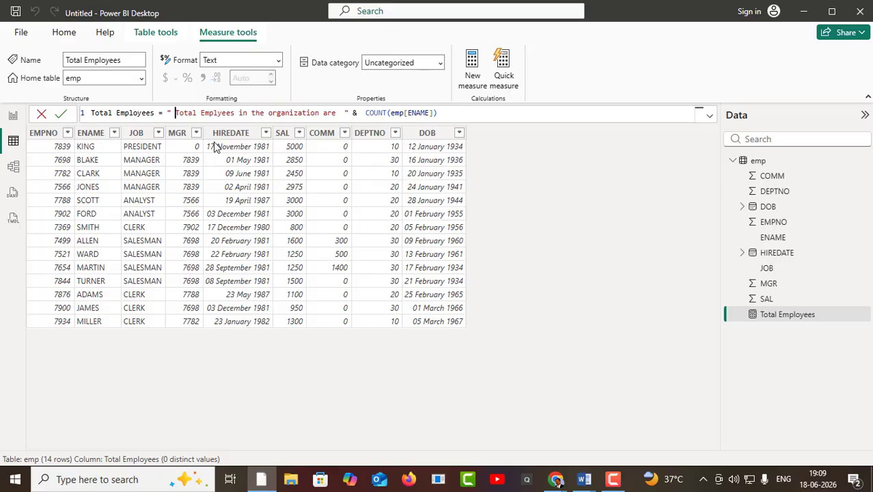
pyautogui.press('BackSpace')
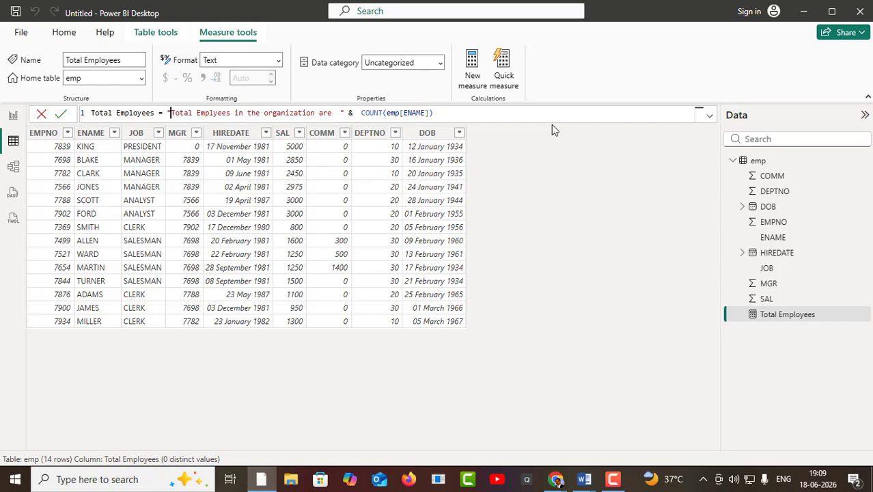
pyautogui.click(453, 114)
pyautogui.press('Return')
pyautogui.click(13, 116)
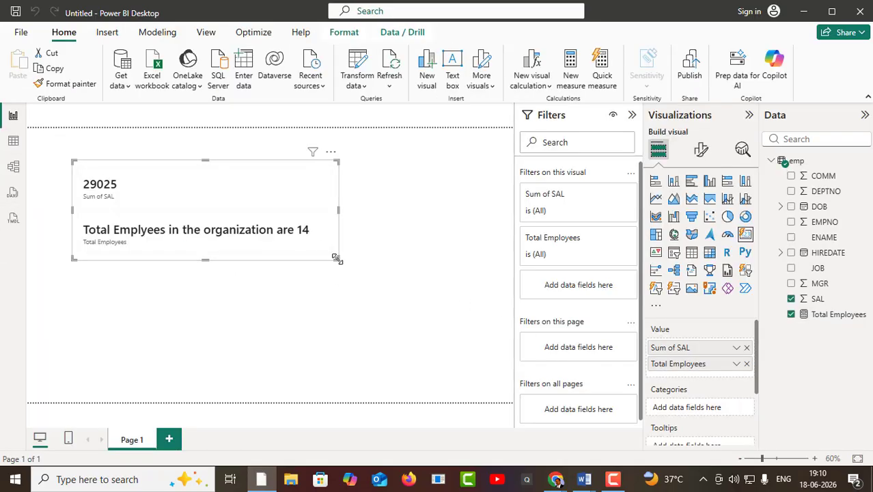
# - Make the card visual taller and slightly wider, with EMPNO added as its third value below Total Employees
pyautogui.moveTo(336, 258); pyautogui.dragTo(337, 300)
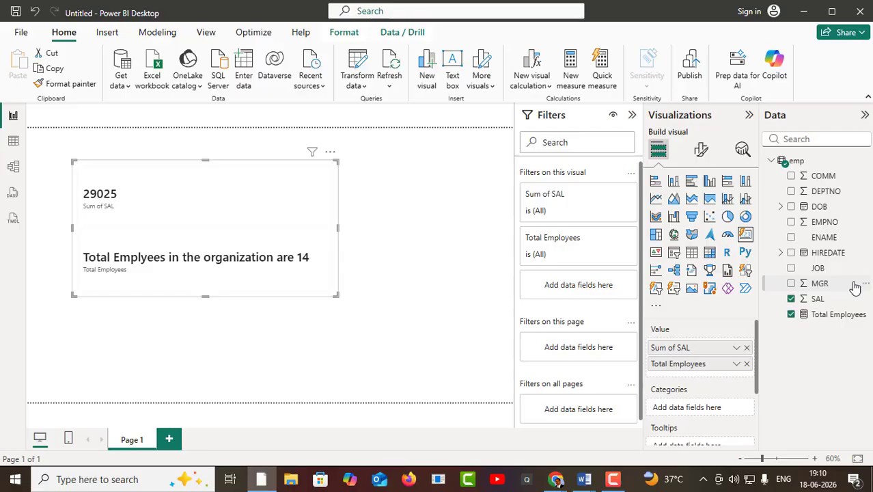
pyautogui.moveTo(826, 224); pyautogui.dragTo(714, 380)
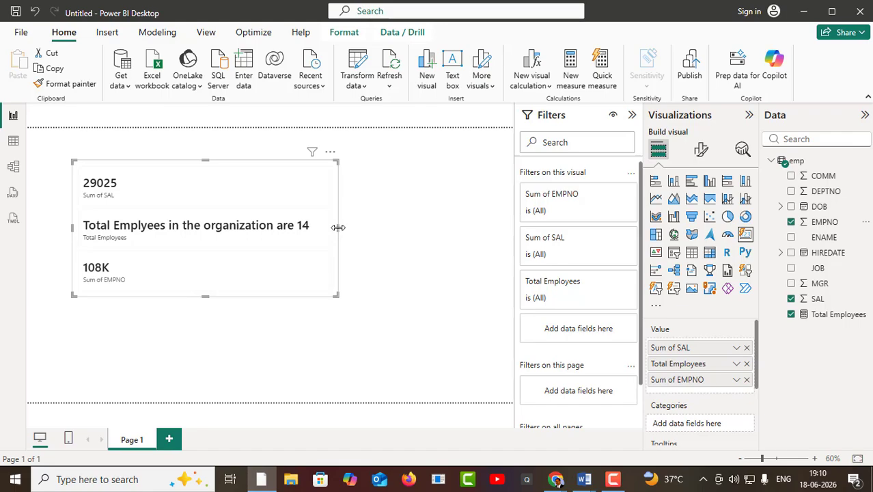
pyautogui.moveTo(338, 228)
pyautogui.mouseDown()
pyautogui.moveTo(320, 237)
pyautogui.moveTo(360, 240)
pyautogui.moveTo(343, 235)
pyautogui.mouseUp()
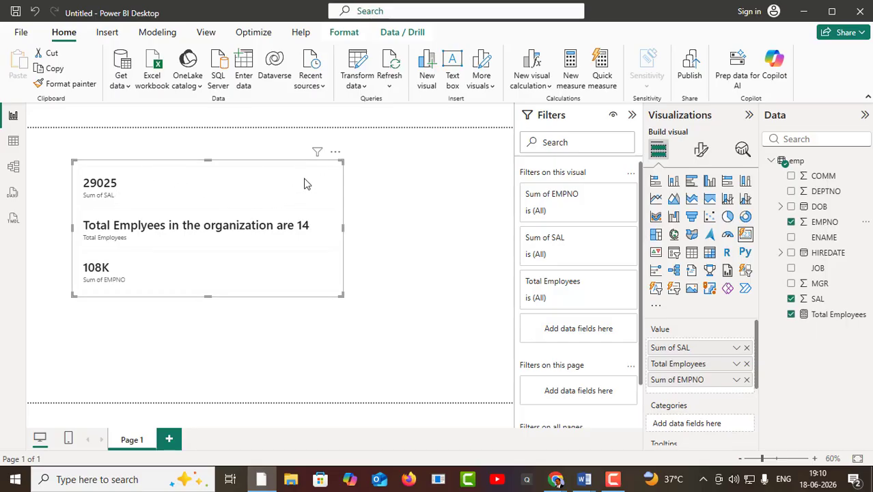
# - Remove the card visual from the page and close the report without saving the changes
pyautogui.click(334, 153)
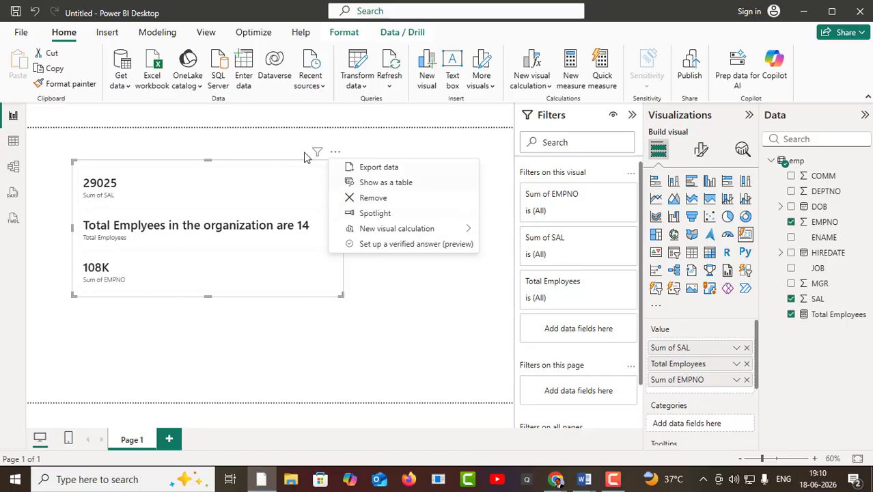
pyautogui.click(389, 203)
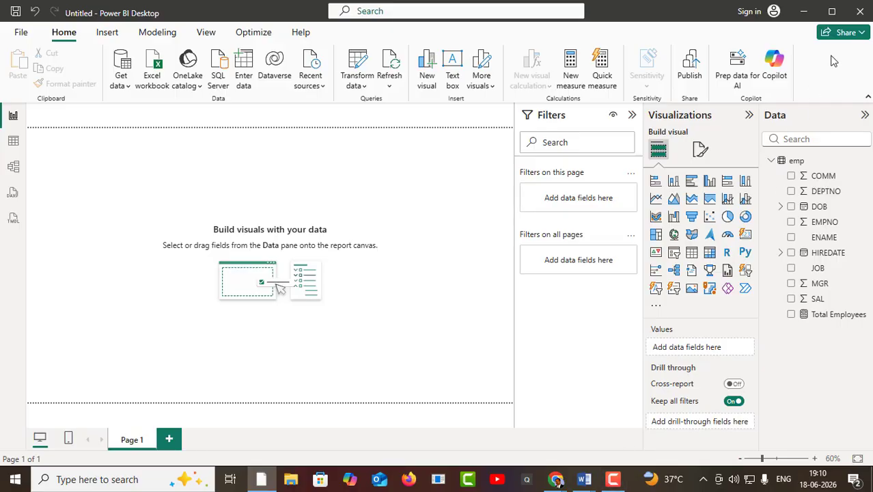
pyautogui.click(860, 19)
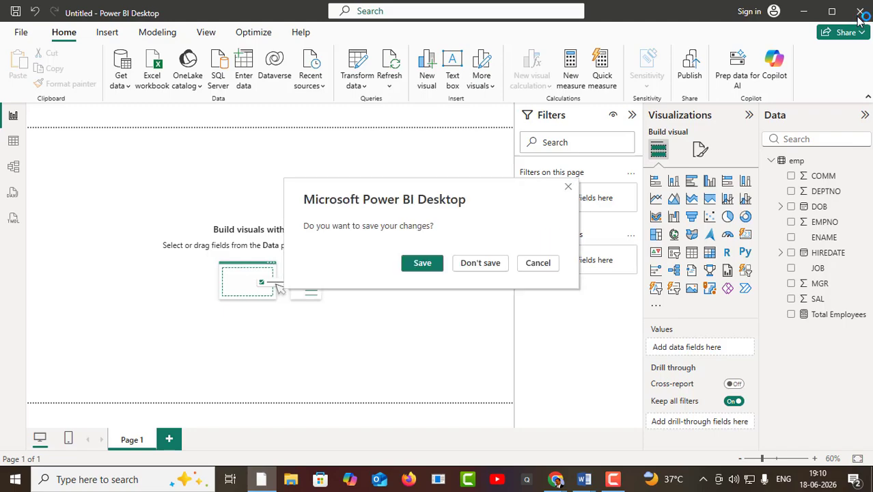
pyautogui.click(478, 269)
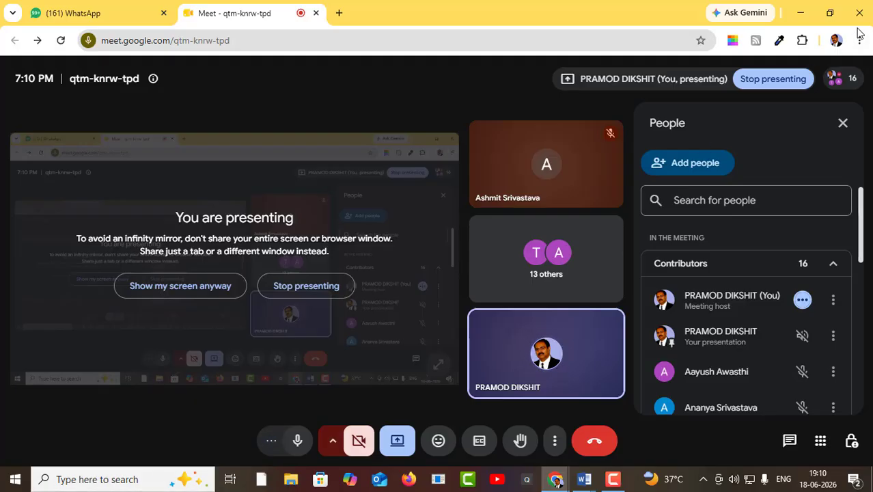
# - Minimize the browser, open the BATCH_2 report from the desktop and expand the FactFraud table's field list
pyautogui.click(800, 12)
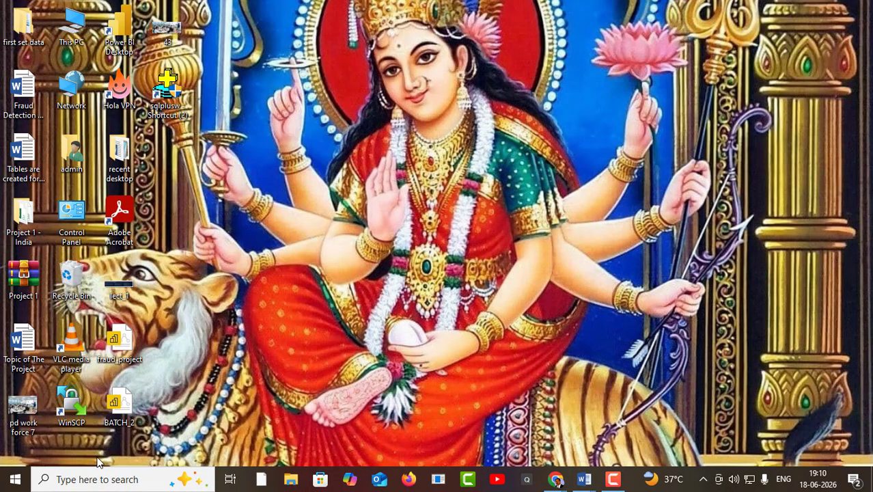
pyautogui.doubleClick(121, 407)
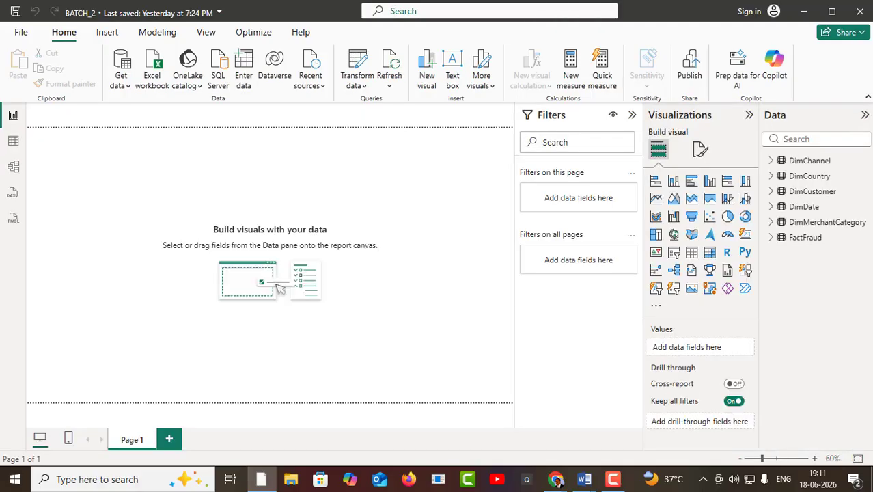
pyautogui.click(771, 237)
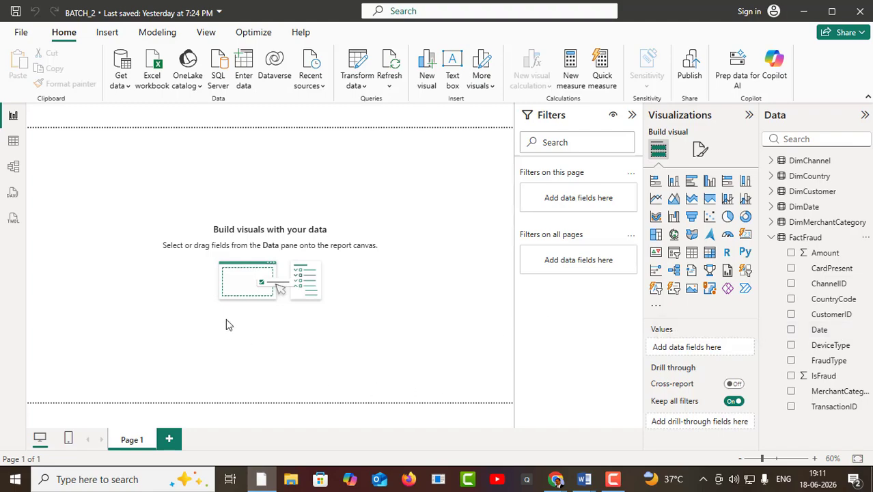
# - Switch to the Word document Fraud Detection Parameter for Visualization, review its first question about total transactions across customers, and return to Power BI
pyautogui.moveTo(586, 483)
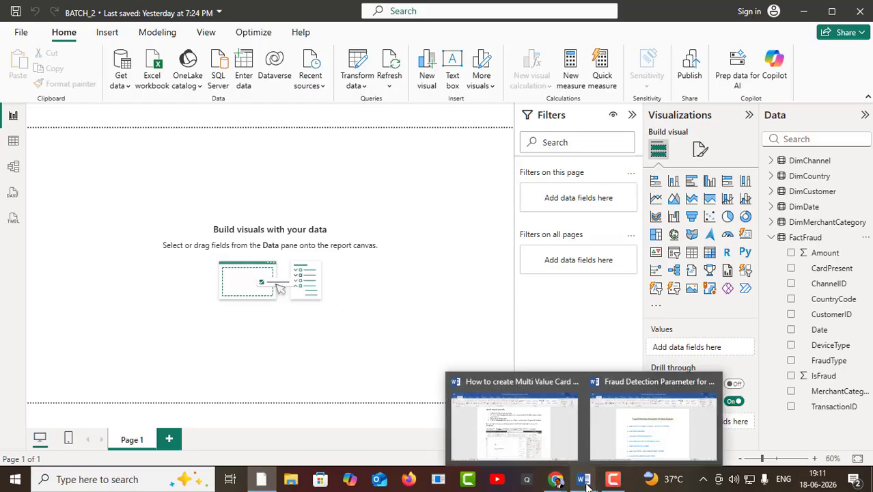
pyautogui.click(616, 430)
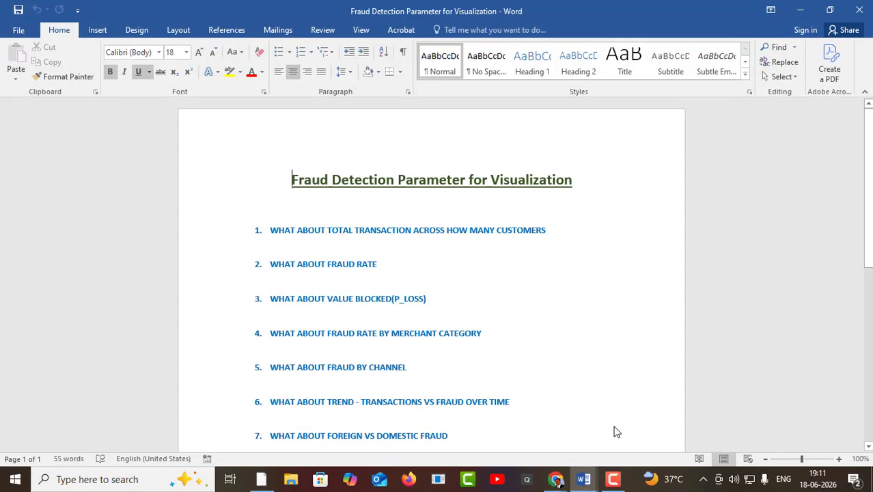
pyautogui.scroll(-1, 320, 264)
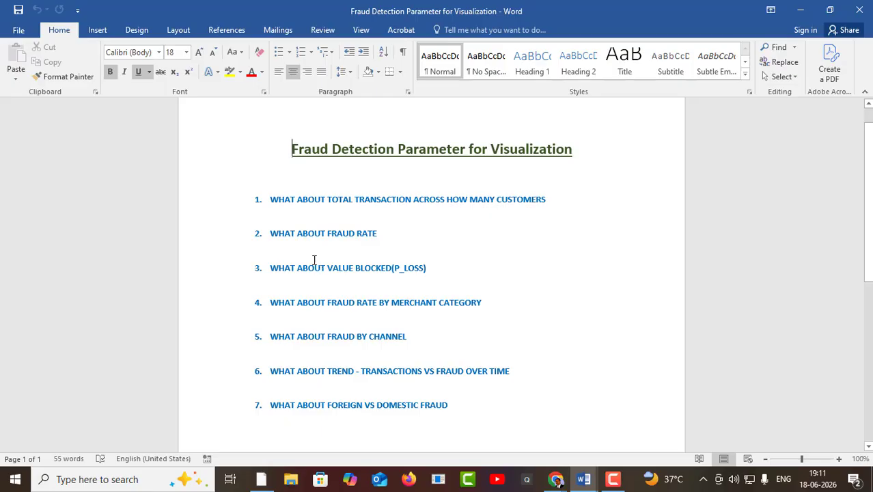
pyautogui.moveTo(271, 199); pyautogui.dragTo(521, 200)
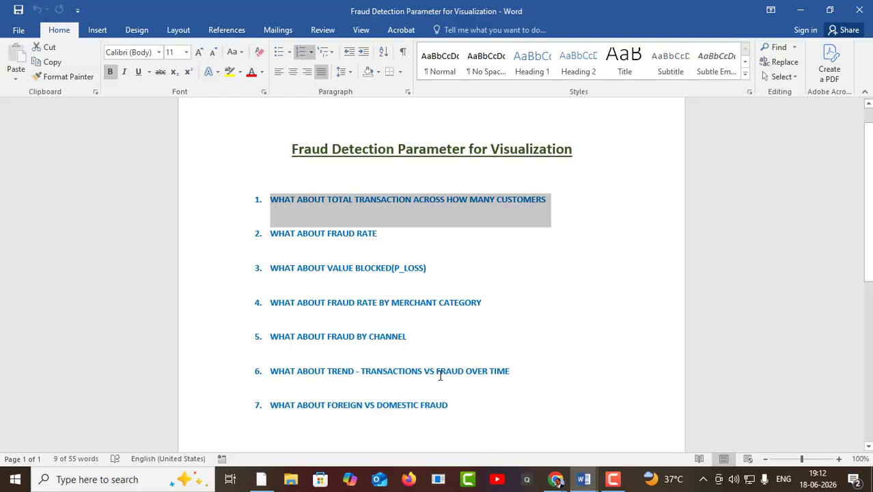
pyautogui.click(800, 12)
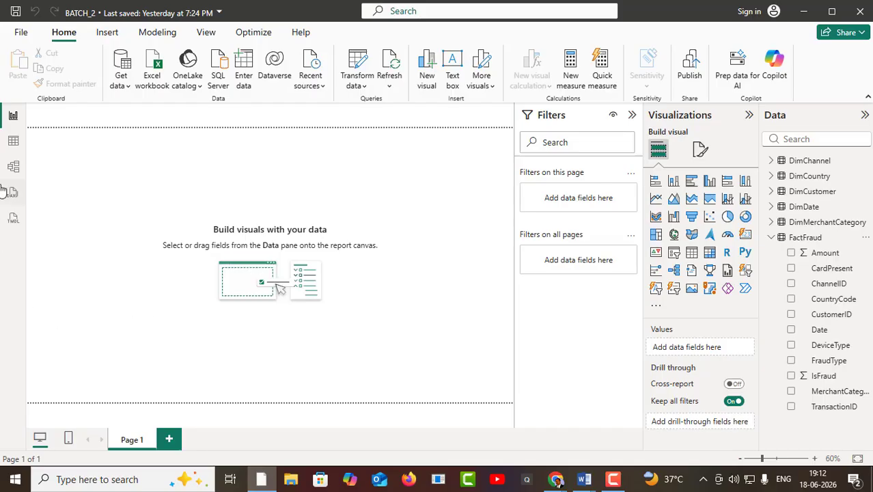
# - Display the FactFraud table's rows in table view and expand its column list
pyautogui.click(13, 142)
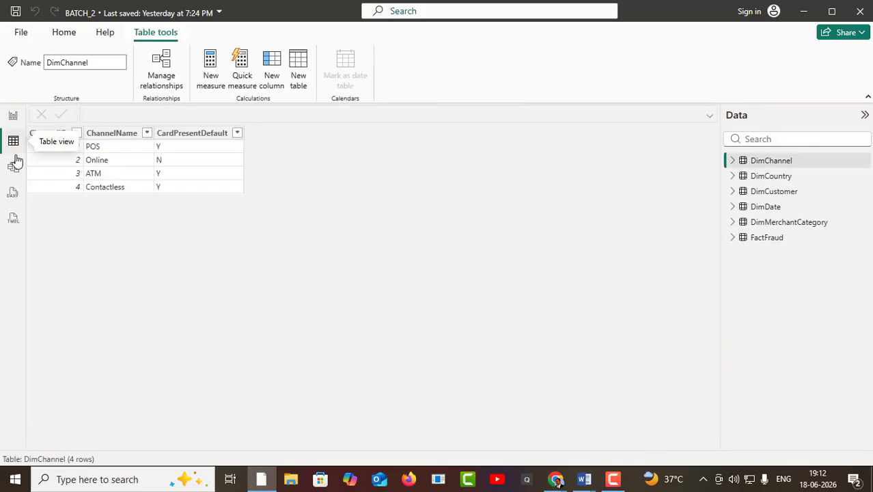
pyautogui.click(759, 239)
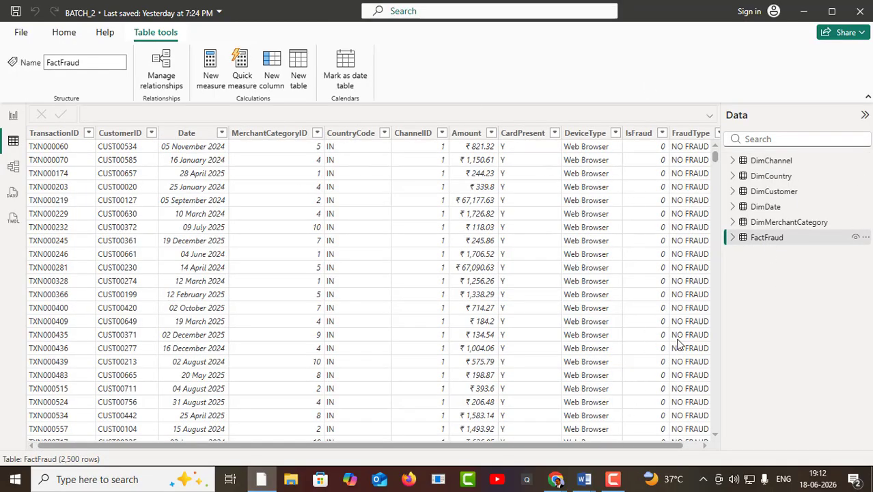
pyautogui.click(733, 236)
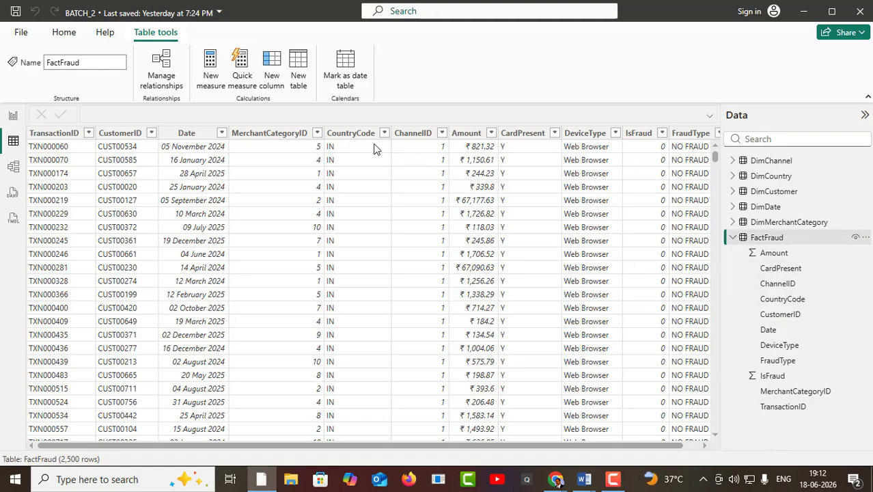
# - Create a new measure in the FactFraud table and replace its default name with Total Transaction
pyautogui.rightClick(520, 138)
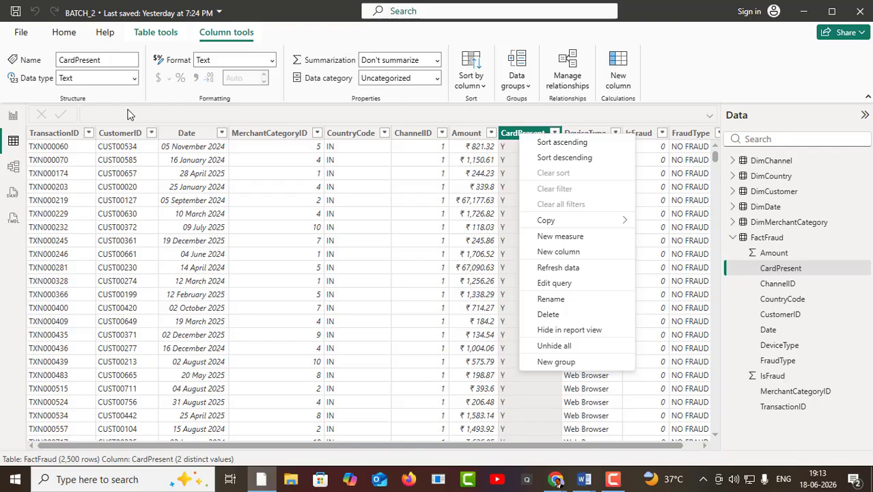
pyautogui.click(172, 37)
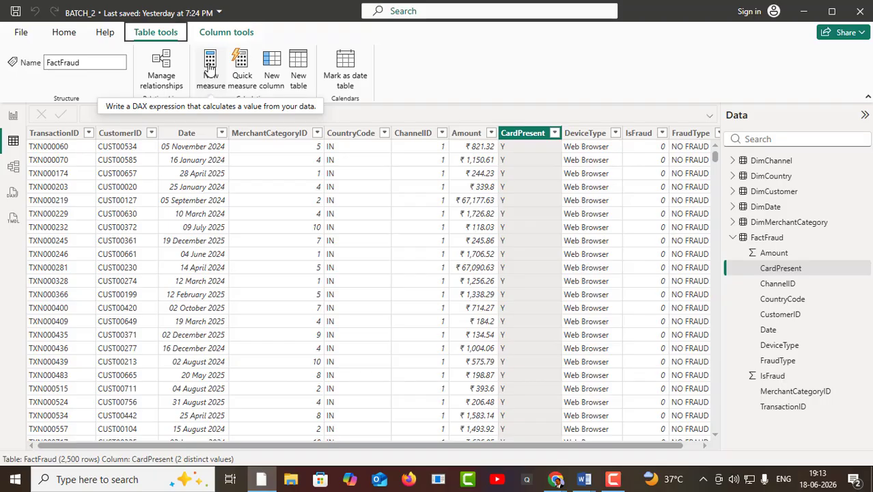
pyautogui.click(213, 36)
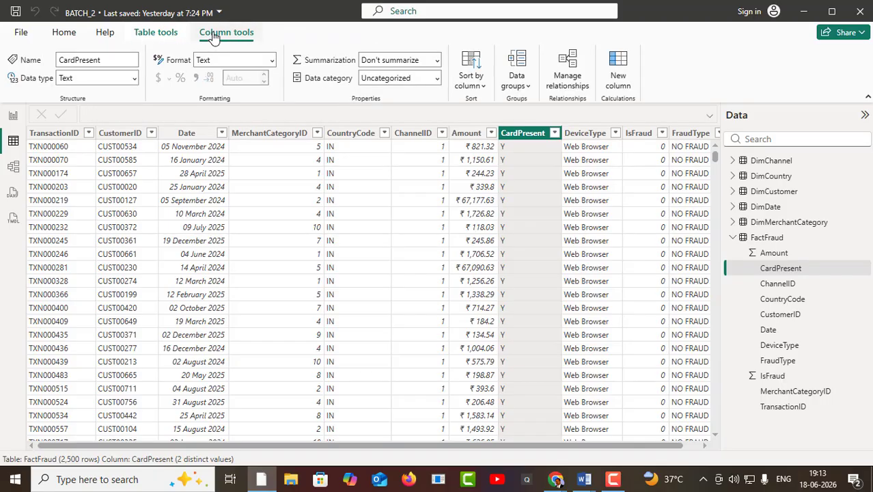
pyautogui.rightClick(527, 135)
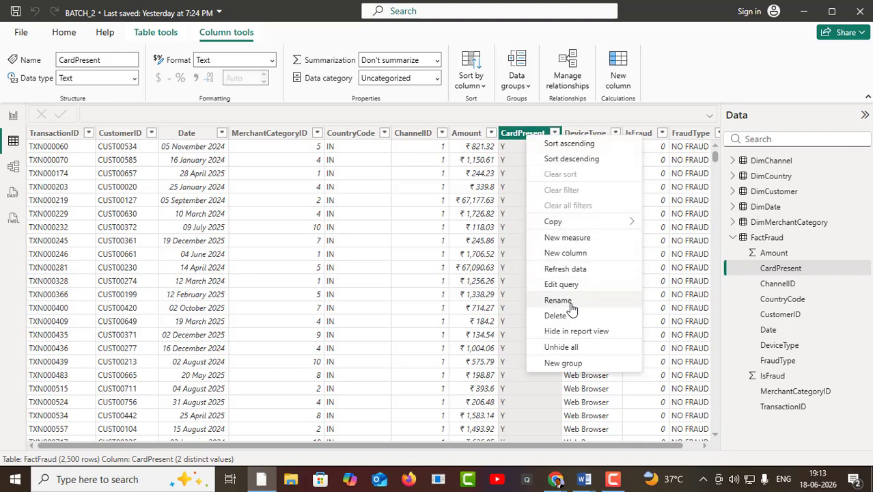
pyautogui.click(564, 239)
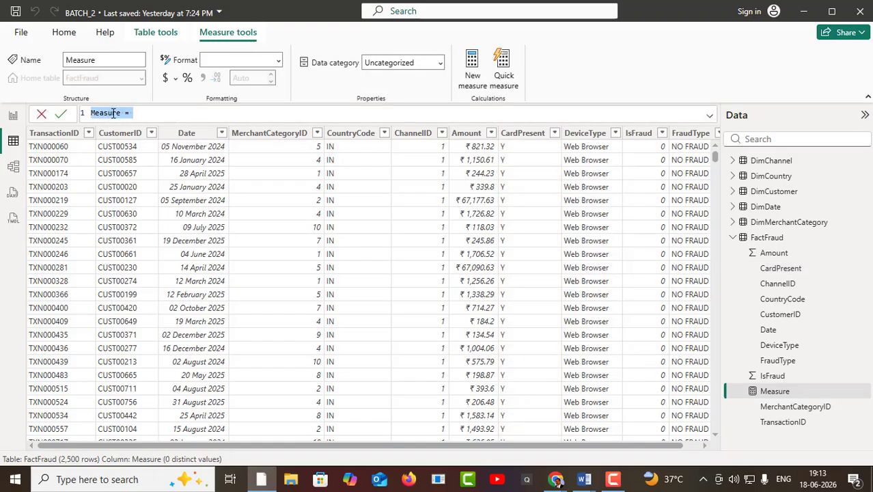
pyautogui.click(121, 114)
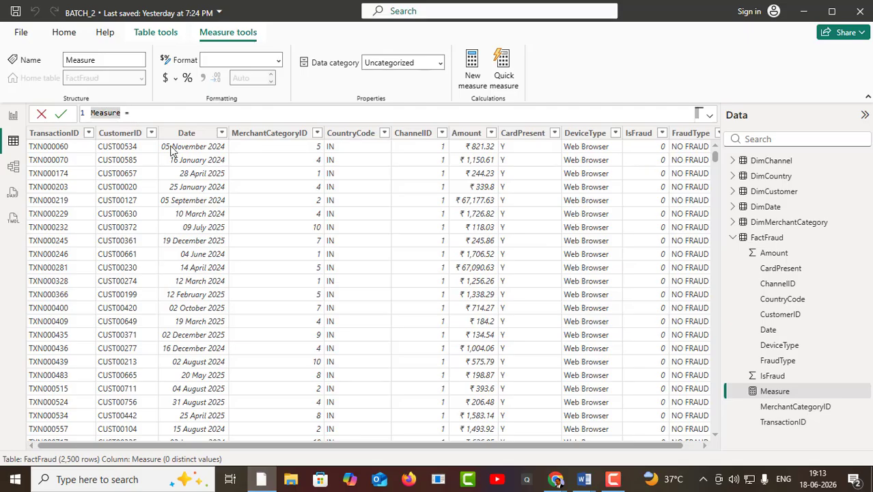
pyautogui.press('BackSpace')
pyautogui.press('BackSpace')
pyautogui.press('BackSpace')
pyautogui.press('BackSpace')
pyautogui.press('BackSpace')
pyautogui.press('BackSpace')
pyautogui.press('BackSpace')
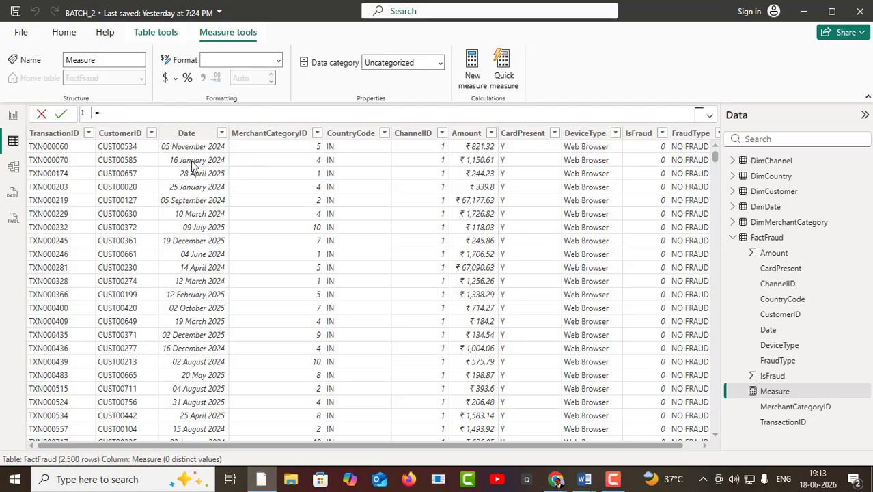
pyautogui.write('Total Transaction')
# - Define the Total Transaction measure as COUNT(FactFraud[TransactionID]) and commit it to the FactFraud table
pyautogui.click(208, 113)
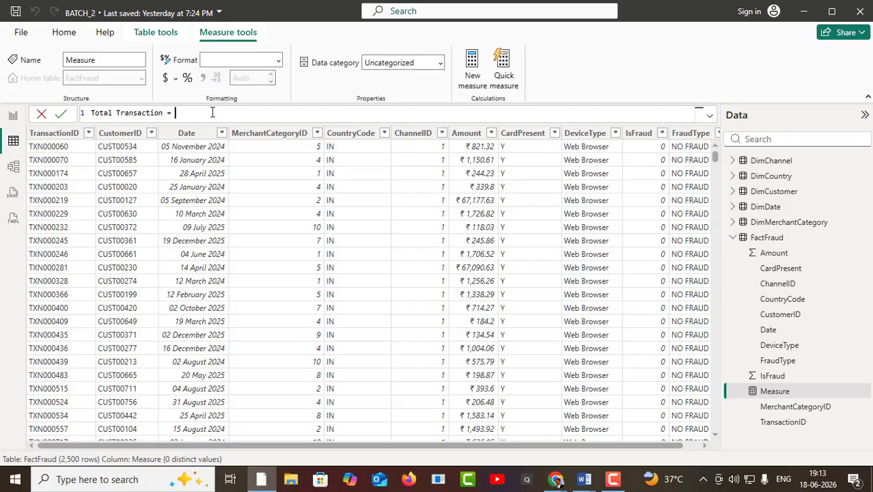
pyautogui.write('count')
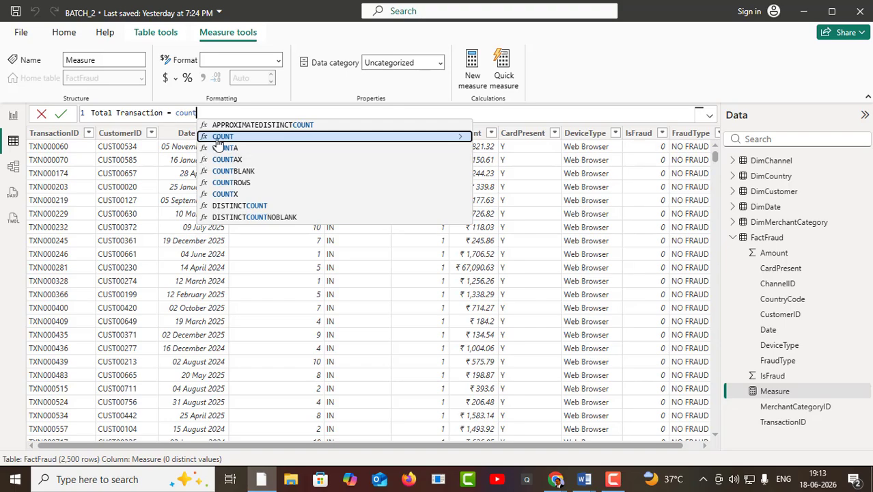
pyautogui.click(218, 137)
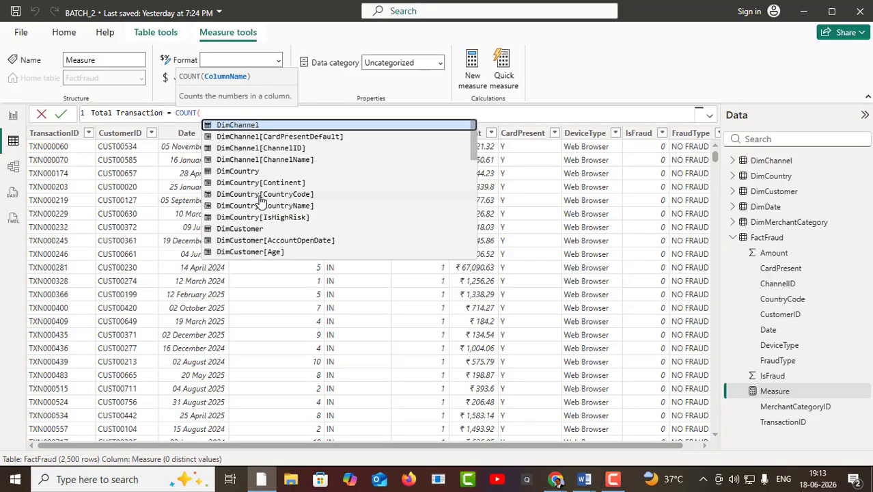
pyautogui.write('tr')
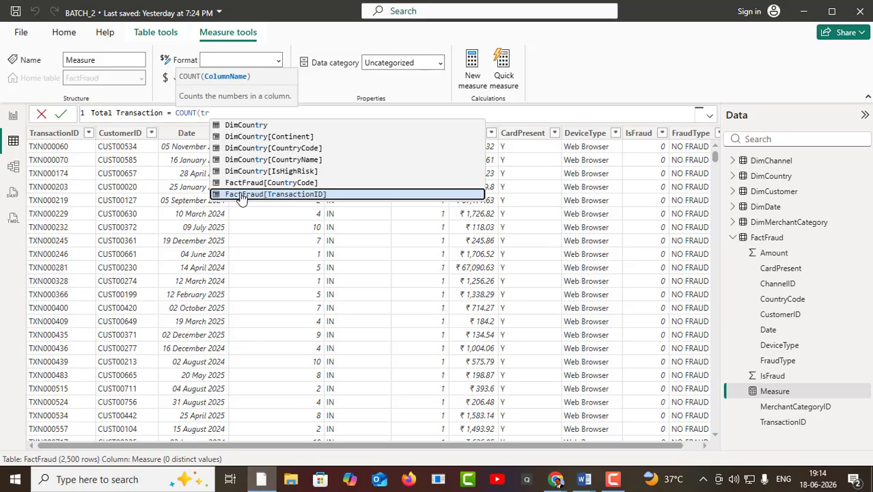
pyautogui.click(246, 196)
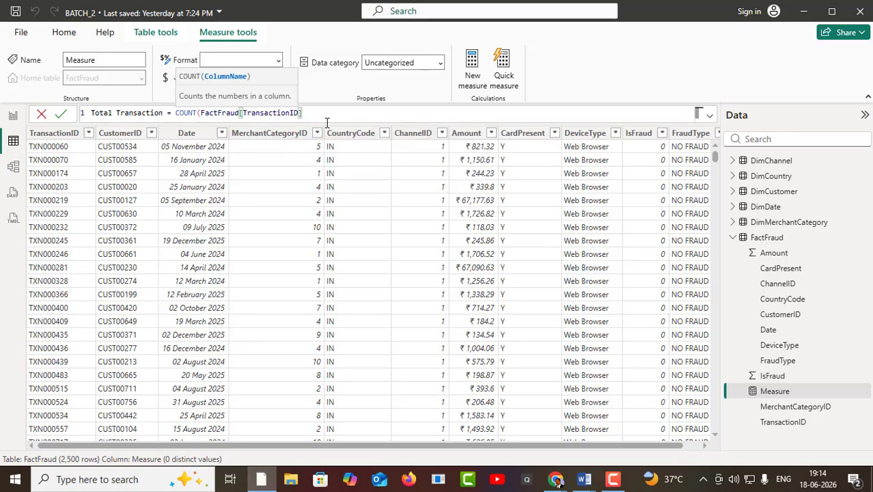
pyautogui.write(')')
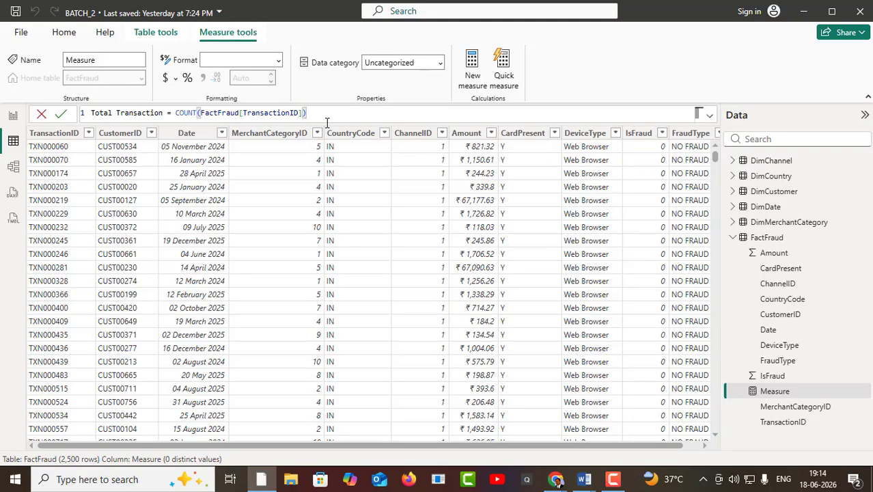
pyautogui.click(62, 117)
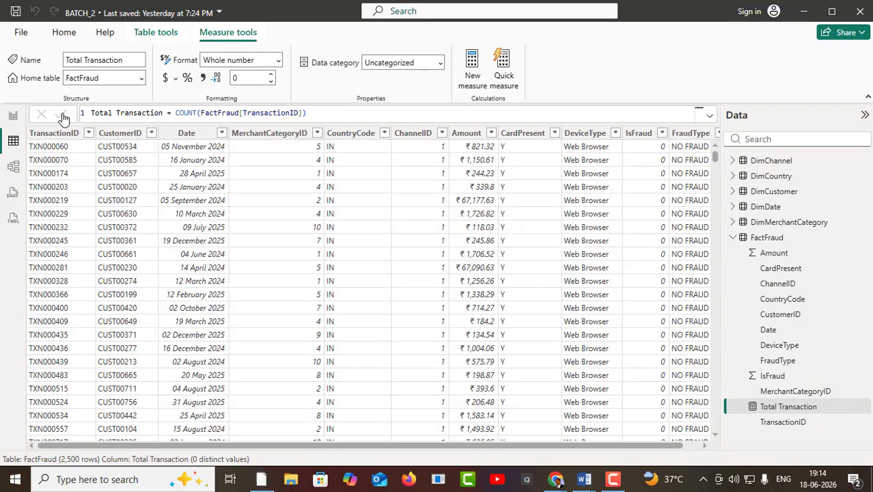
pyautogui.click(791, 412)
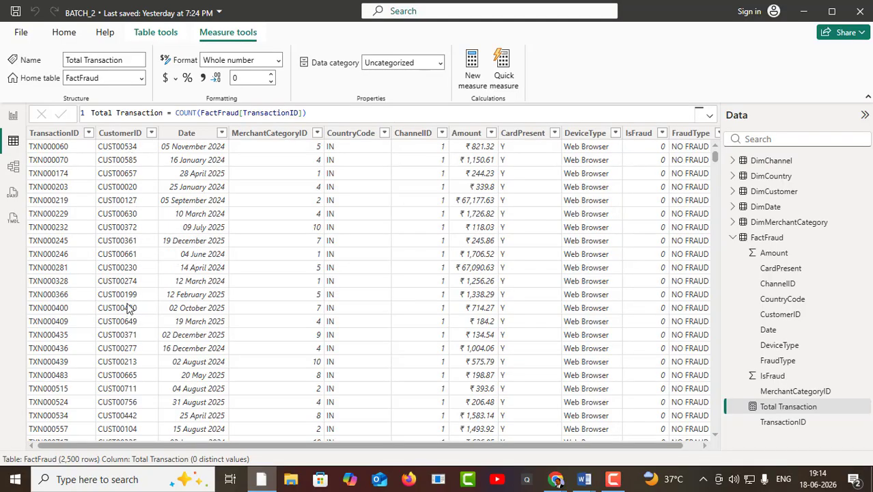
# - Look through the CustomerID values, create another measure in the FactFraud table and name it Total Customer
pyautogui.scroll(-14, 134, 362)
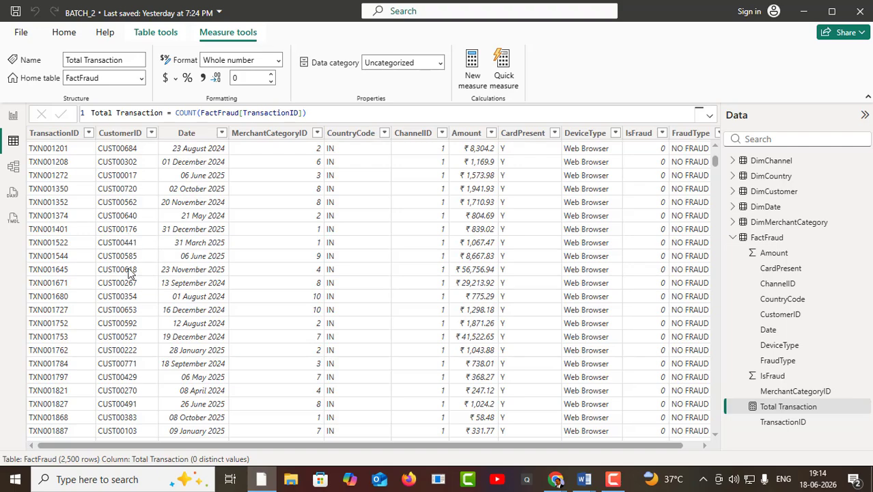
pyautogui.scroll(-5, 132, 420)
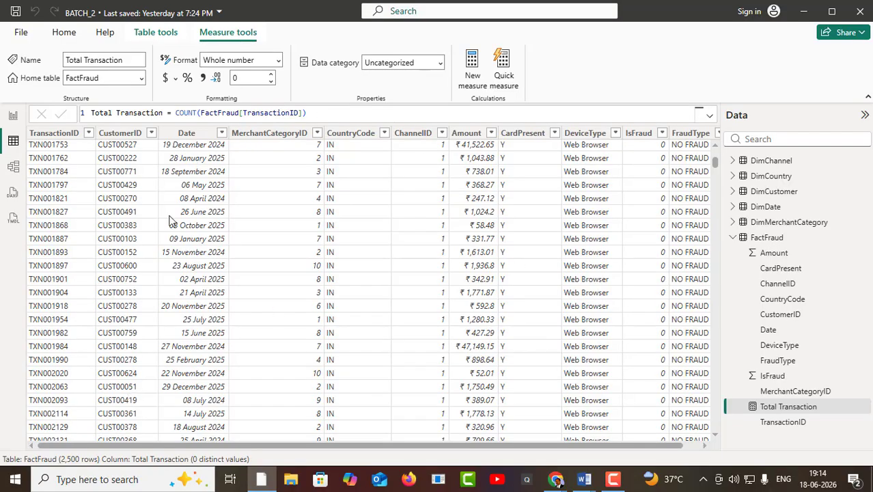
pyautogui.scroll(8, 147, 259)
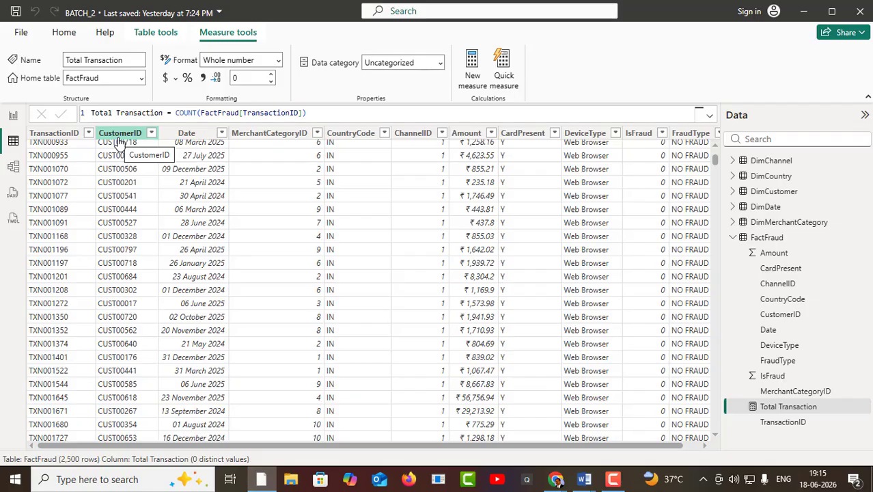
pyautogui.rightClick(532, 139)
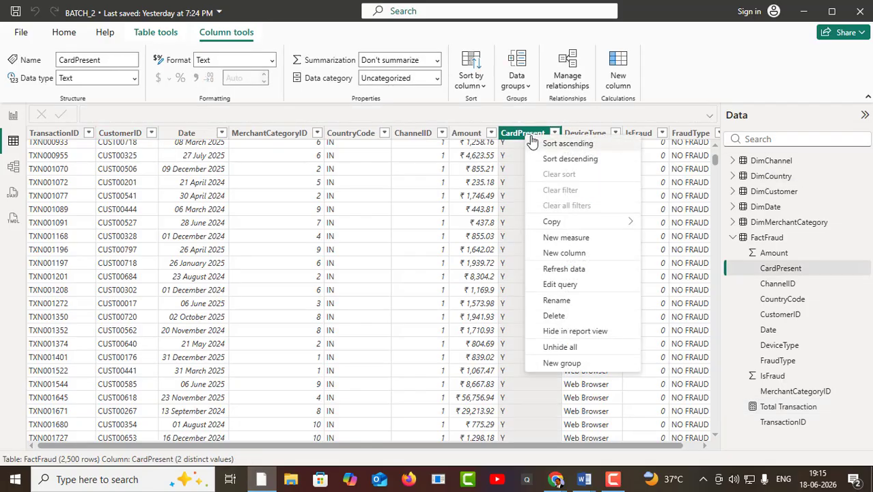
pyautogui.click(573, 238)
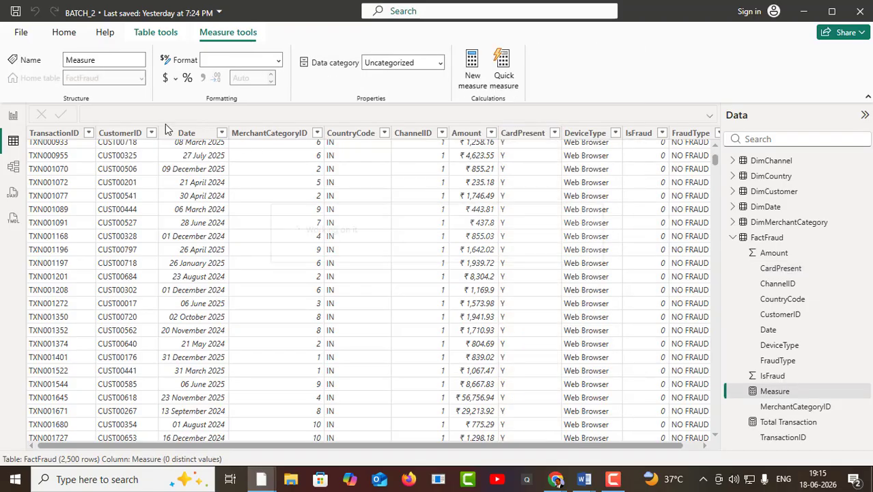
pyautogui.click(123, 113)
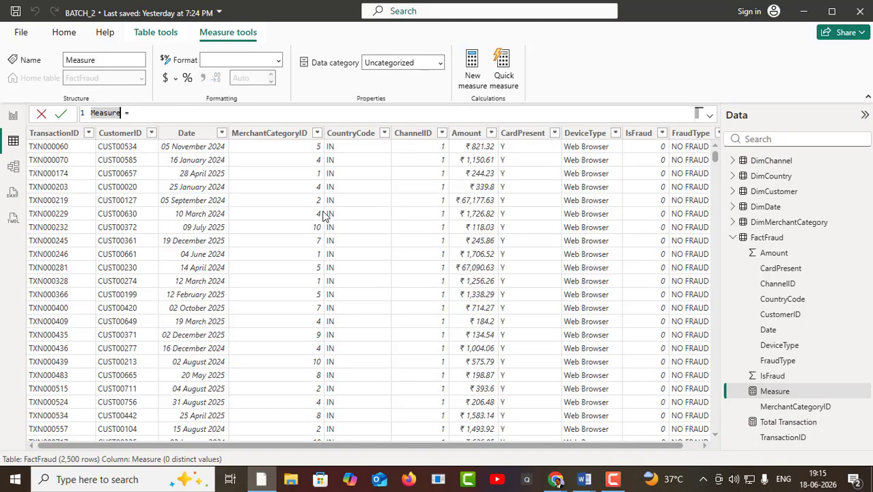
pyautogui.write('T')
pyautogui.press('BackSpace')
pyautogui.press('BackSpace')
pyautogui.press('BackSpace')
pyautogui.press('BackSpace')
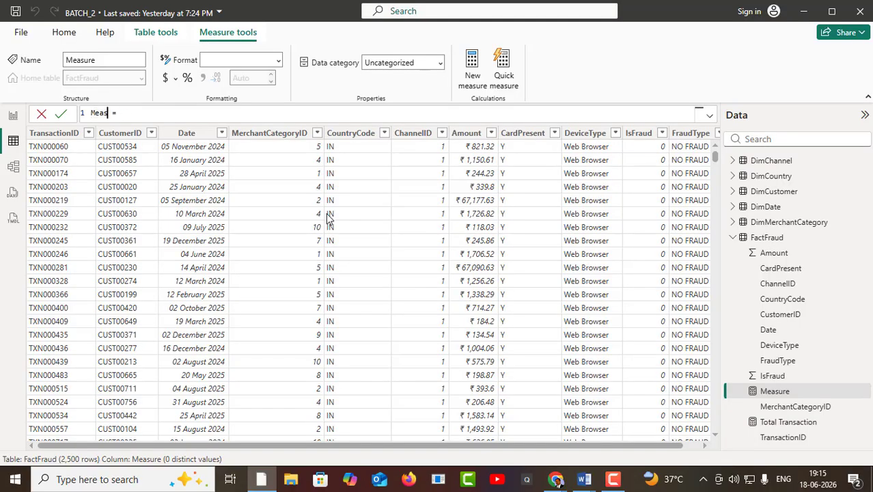
pyautogui.write('Total Customer = d')
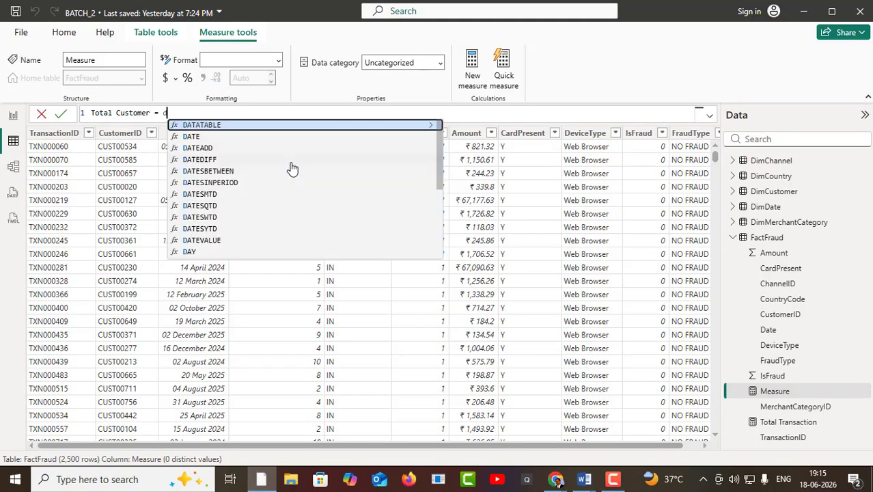
# - Define the Total Customer measure as DISTINCTCOUNT(FactFraud[CustomerID]) and commit it
pyautogui.write('ist')
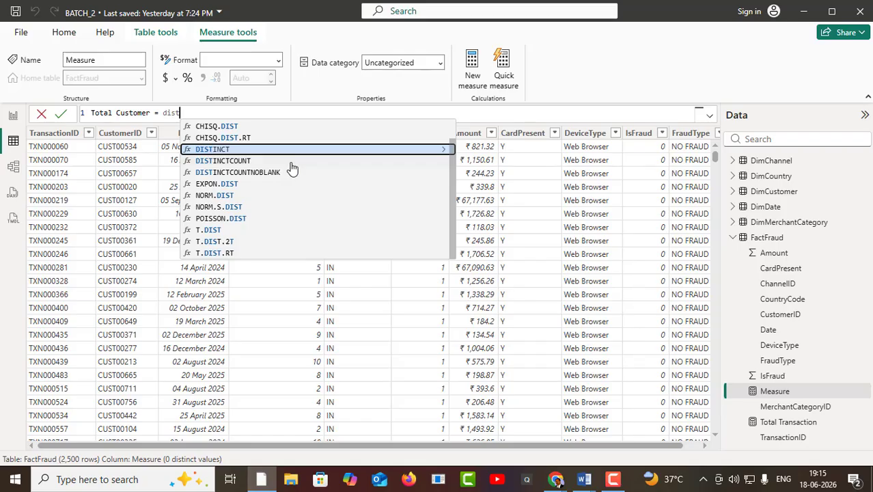
pyautogui.click(228, 162)
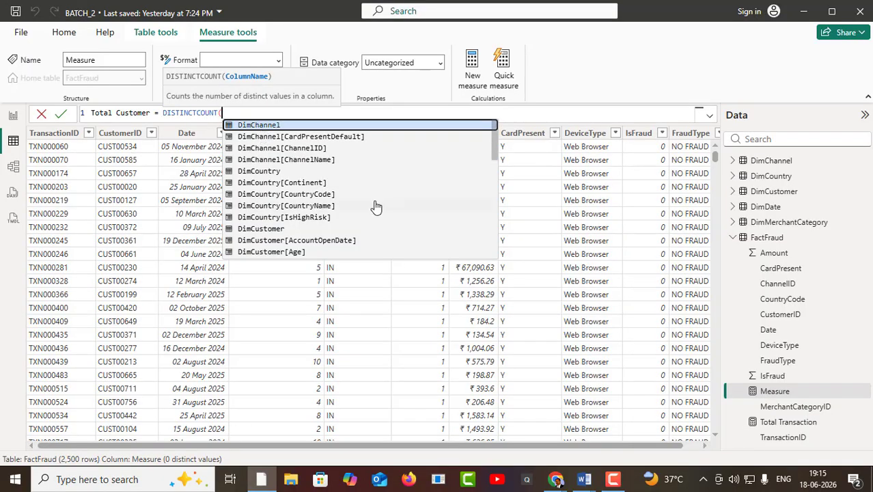
pyautogui.write('cu')
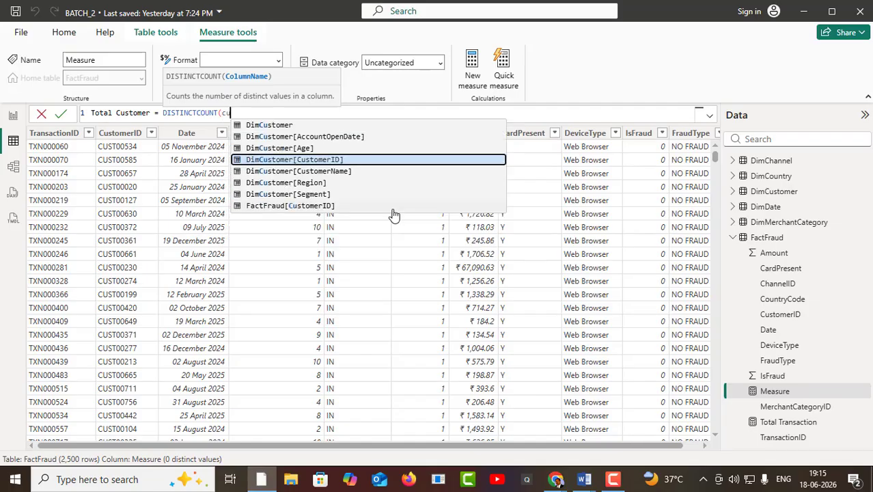
pyautogui.write('st')
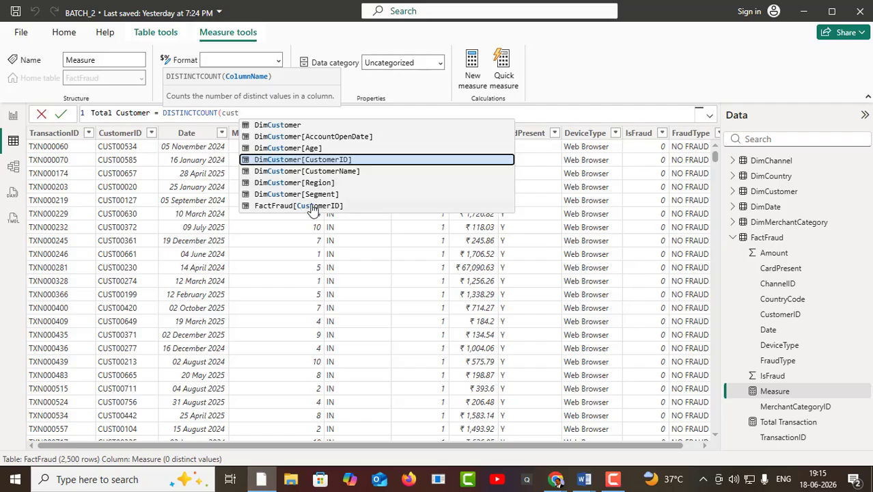
pyautogui.click(313, 205)
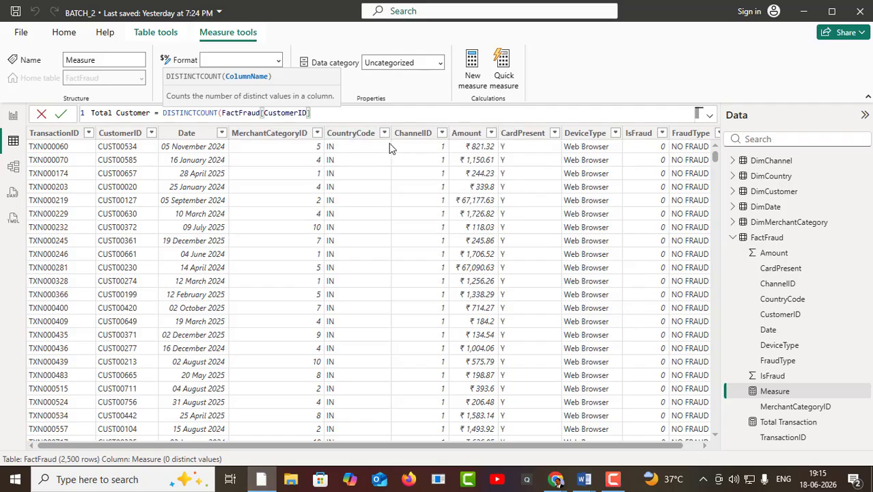
pyautogui.write(')')
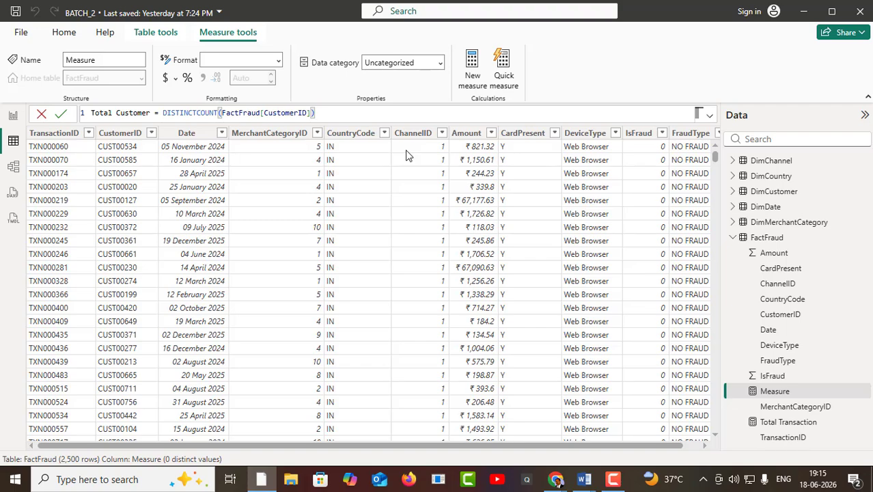
pyautogui.click(62, 118)
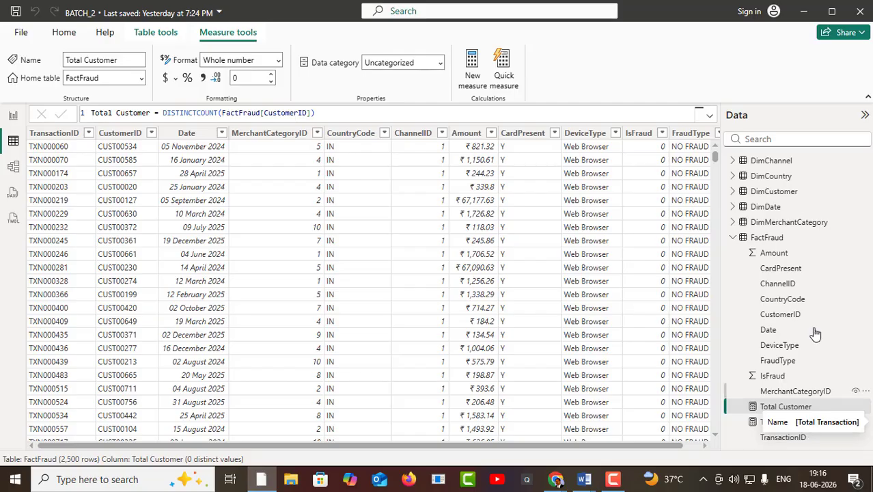
# - Add a card visual to report Page 1, shift it slightly inward from the page corner, and assign Total Transaction as its value
pyautogui.click(13, 114)
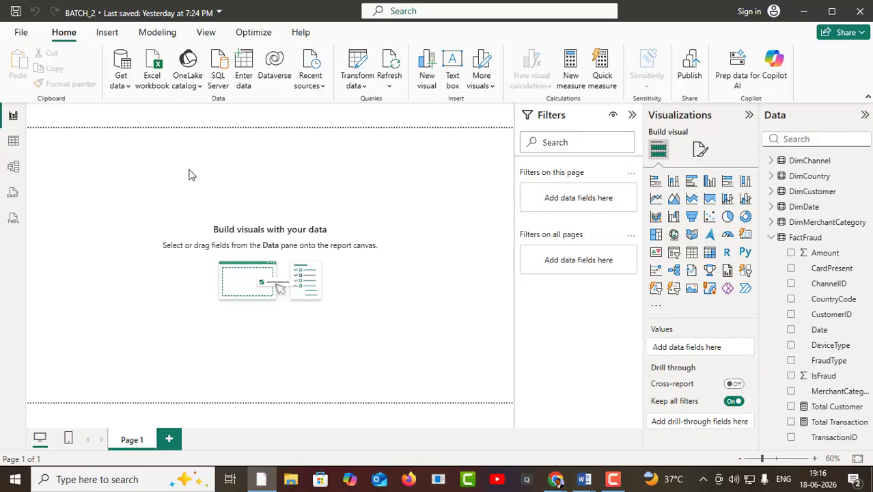
pyautogui.click(745, 235)
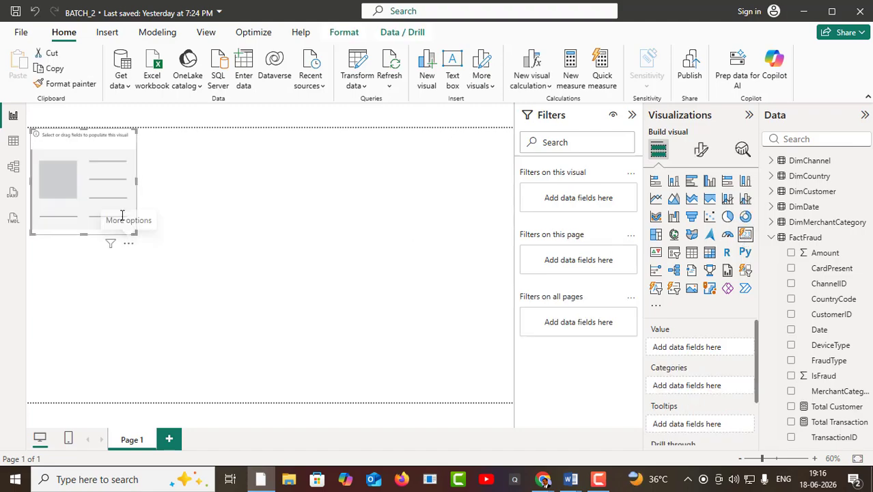
pyautogui.moveTo(88, 186); pyautogui.dragTo(131, 201)
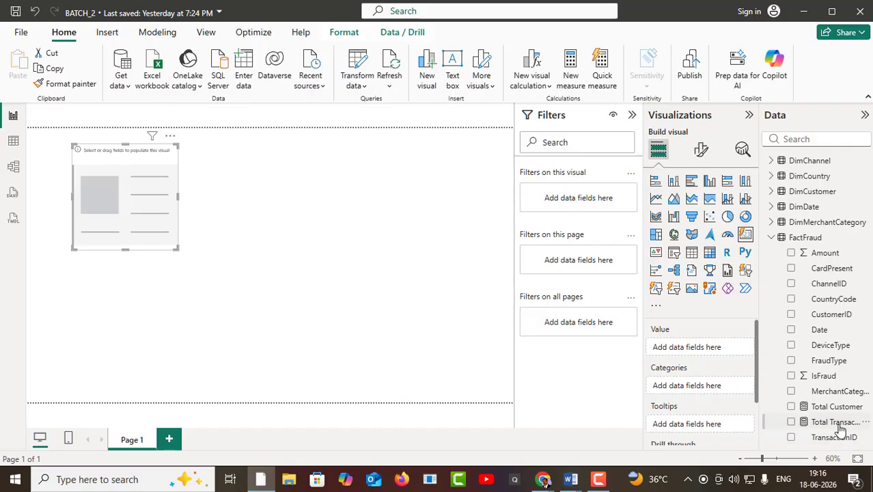
pyautogui.moveTo(838, 423); pyautogui.dragTo(723, 355)
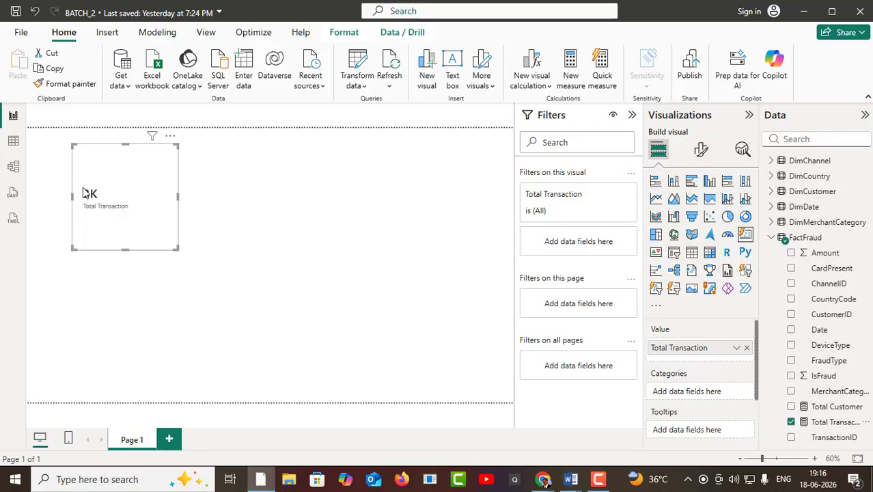
# - Set the display units of the card's Total Transaction callout value to None and return to the FactFraud table view
pyautogui.click(702, 152)
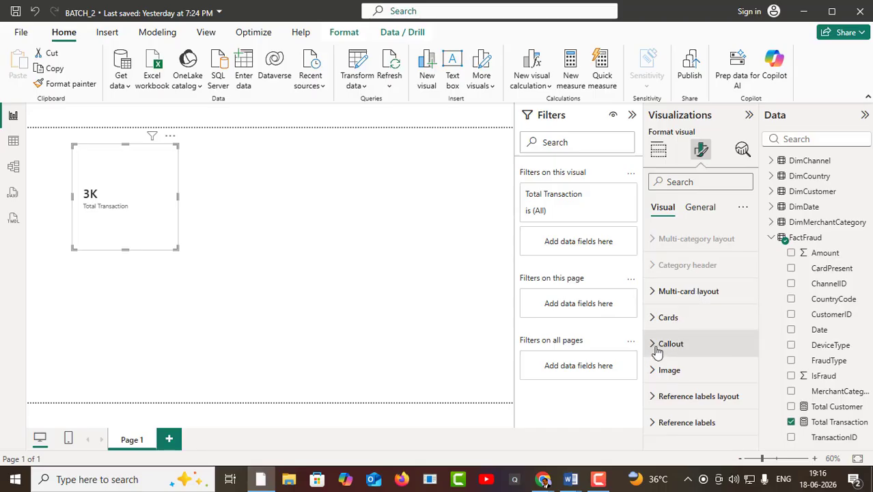
pyautogui.click(657, 349)
pyautogui.scroll(-2, 691, 382)
pyautogui.click(688, 343)
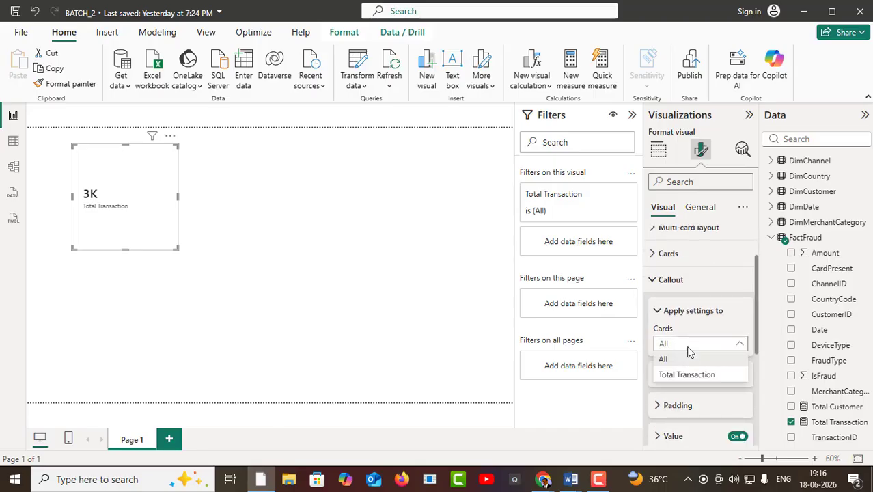
pyautogui.click(677, 376)
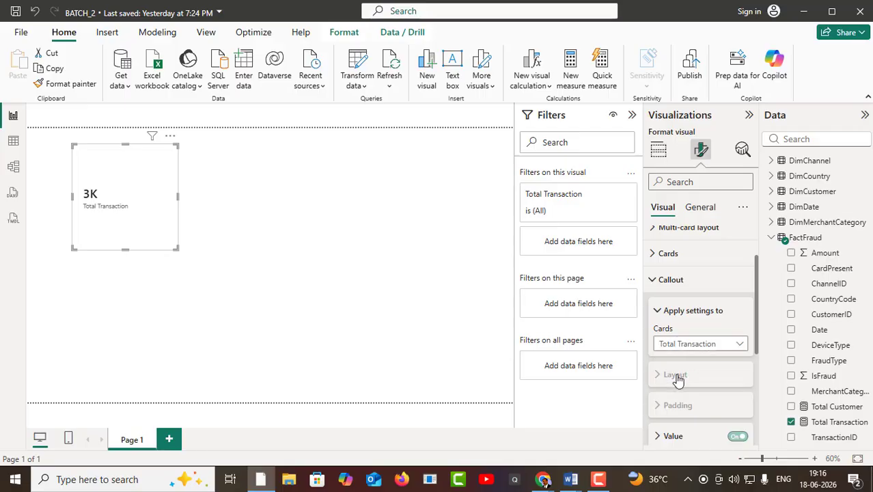
pyautogui.scroll(-3, 697, 393)
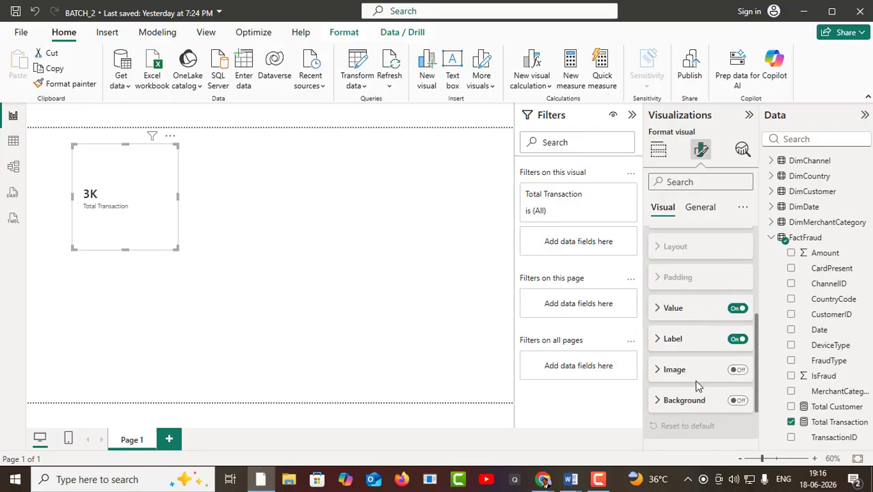
pyautogui.click(664, 311)
pyautogui.scroll(-3, 717, 369)
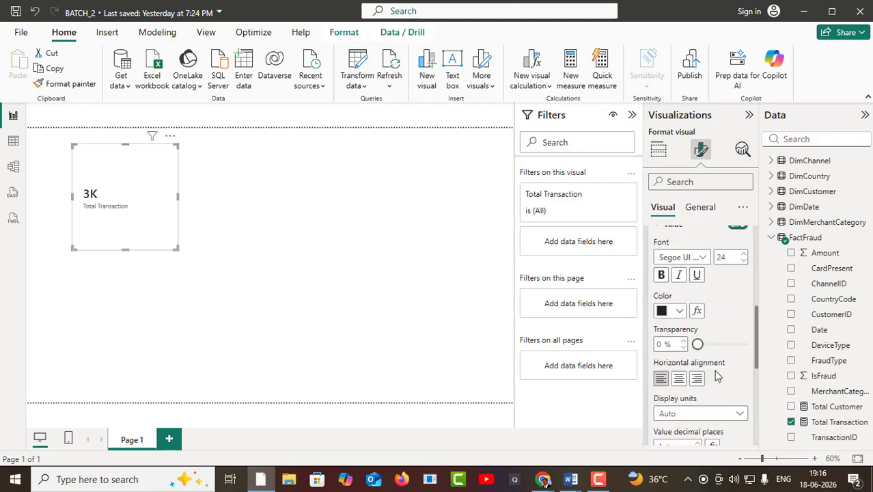
pyautogui.click(715, 374)
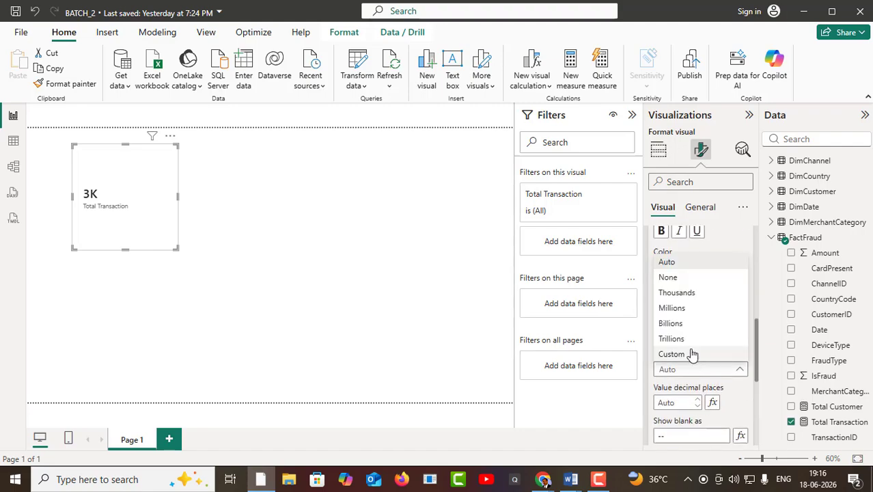
pyautogui.click(670, 278)
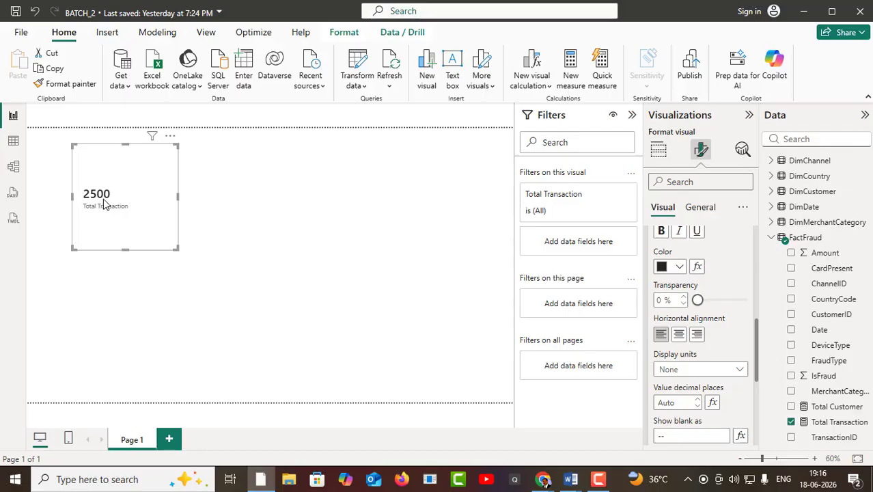
pyautogui.click(12, 142)
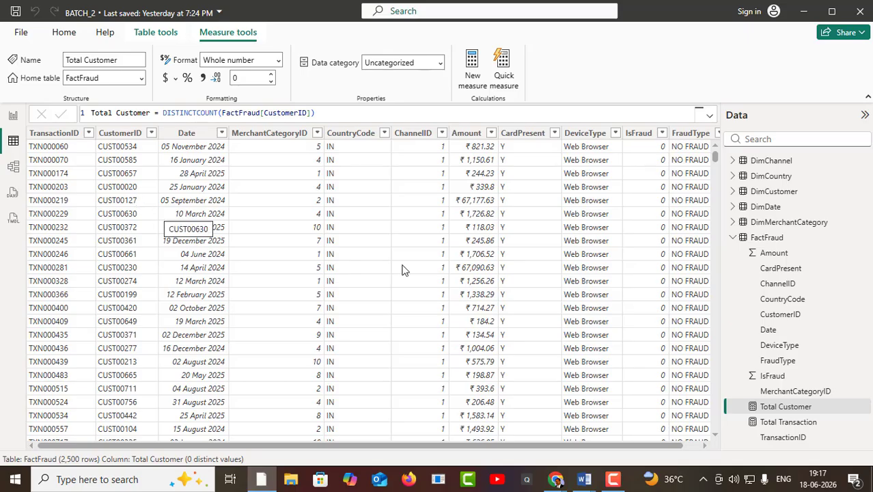
# - Return to the report page and bring up the Total Transaction card's field assignments together with the FactFraud field list
pyautogui.click(15, 115)
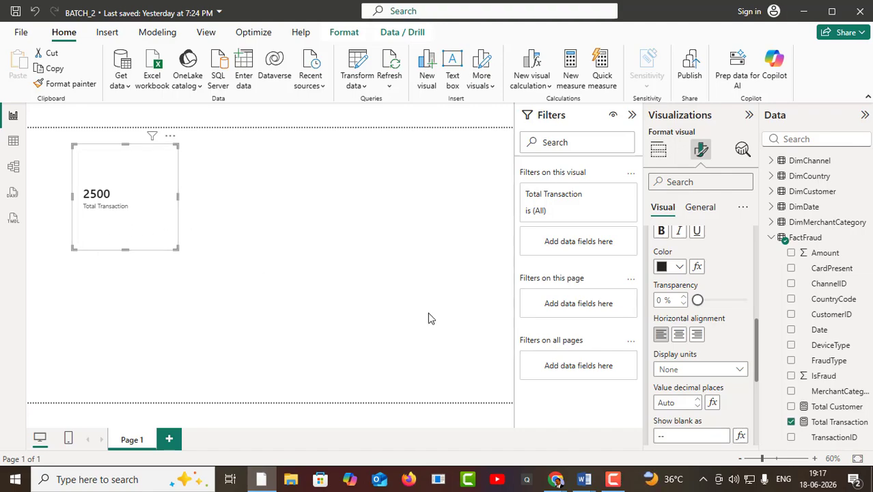
pyautogui.click(835, 413)
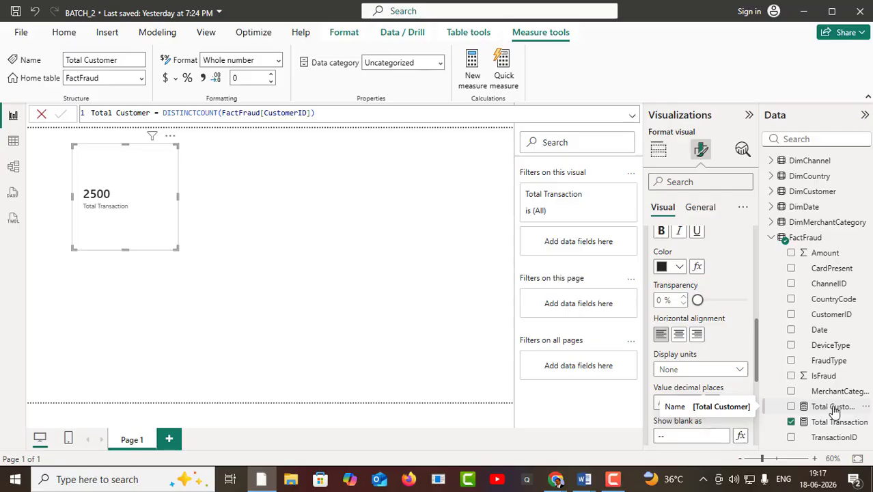
pyautogui.scroll(-3, 680, 376)
pyautogui.scroll(5, 670, 321)
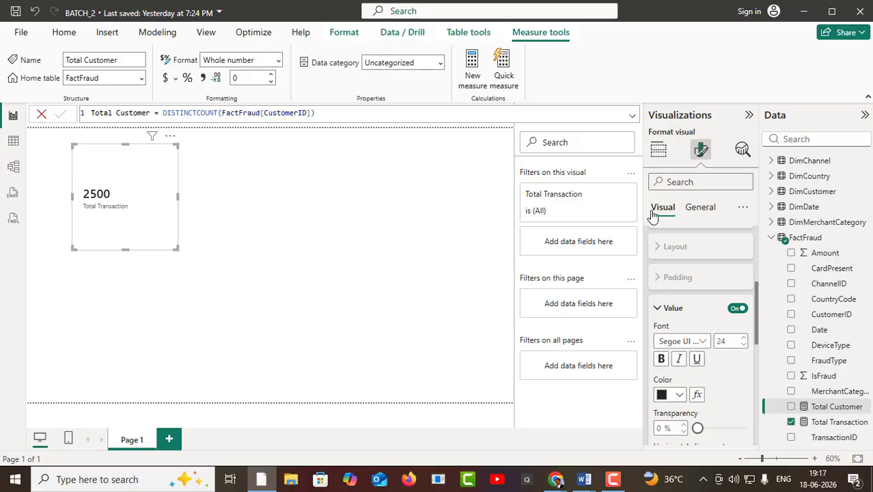
pyautogui.click(702, 208)
pyautogui.click(663, 209)
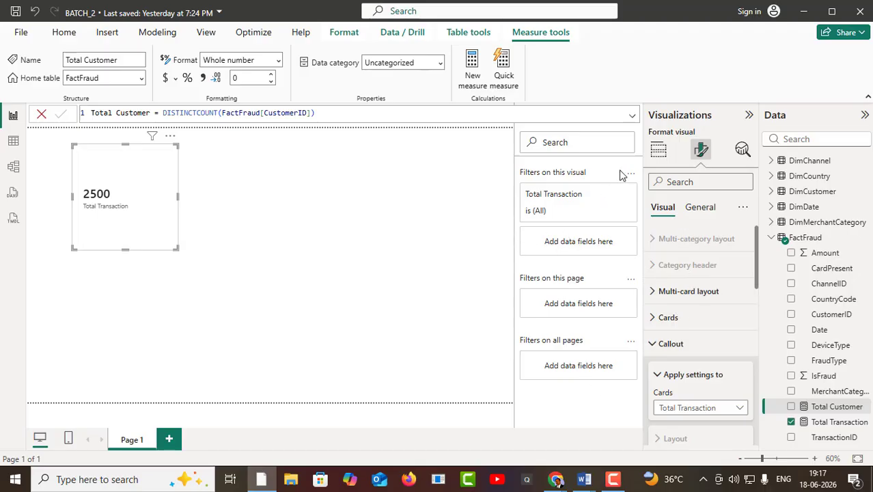
pyautogui.click(653, 122)
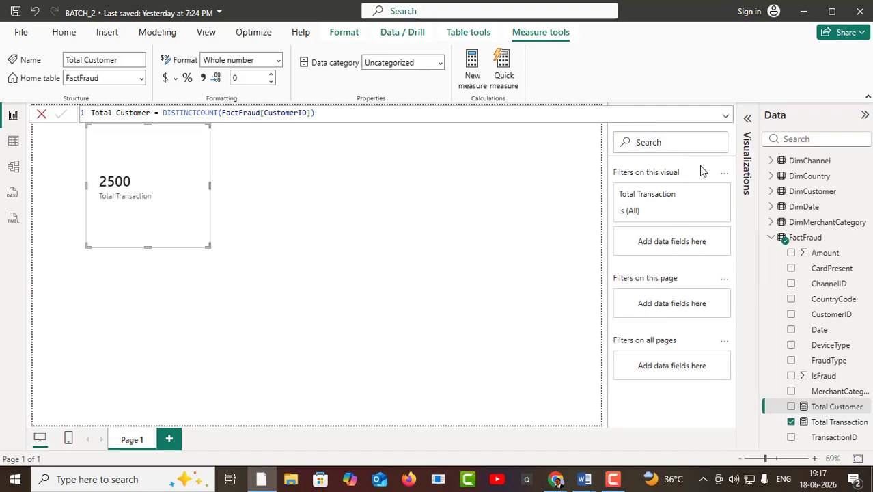
pyautogui.click(746, 121)
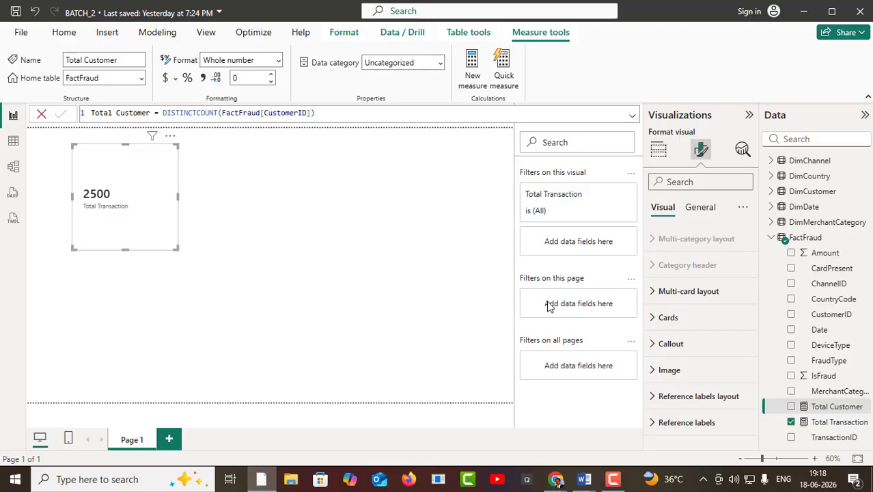
pyautogui.click(776, 122)
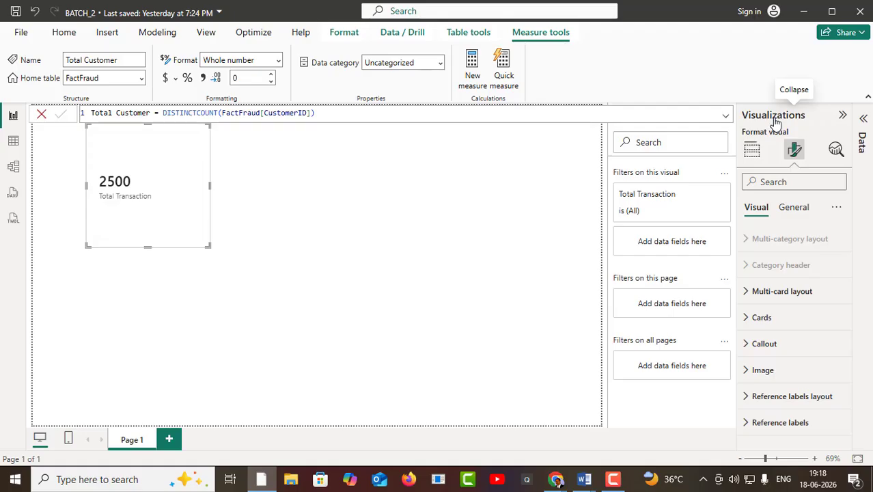
pyautogui.click(751, 151)
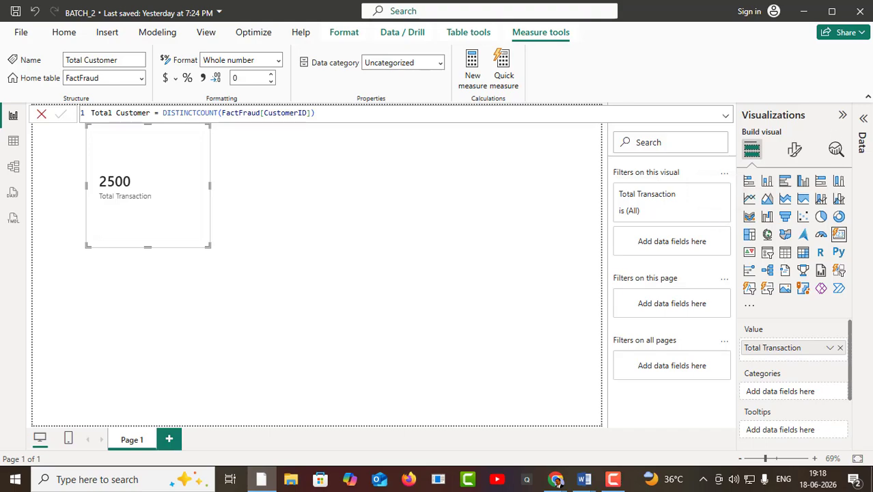
pyautogui.click(864, 120)
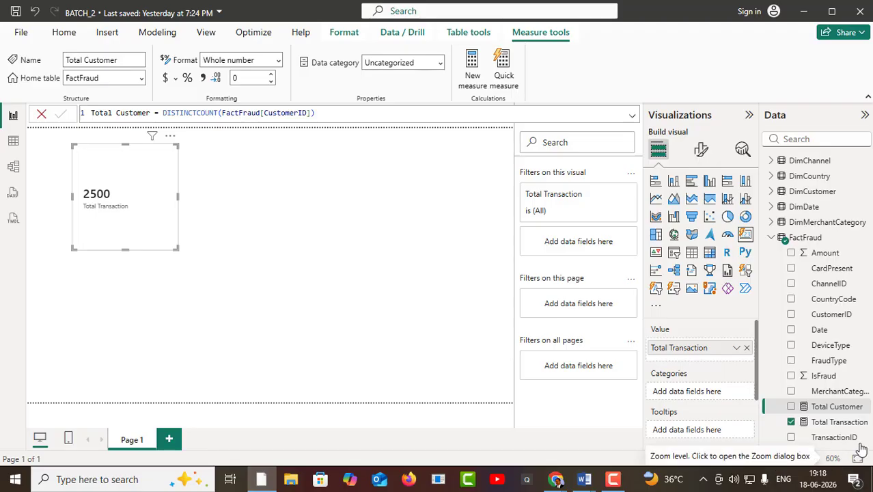
# - Add the Total Customer measure as a second value of the Total Transaction card, then widen the card and make it slightly taller
pyautogui.moveTo(840, 407); pyautogui.dragTo(729, 371)
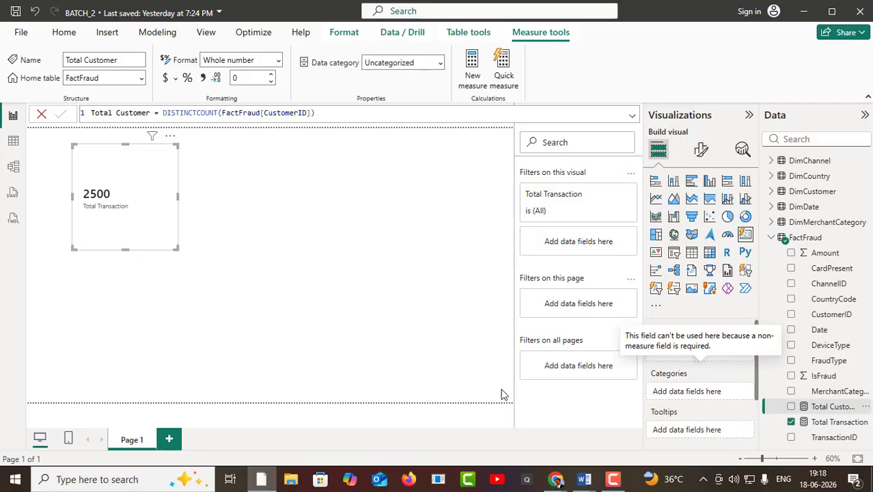
pyautogui.click(452, 404)
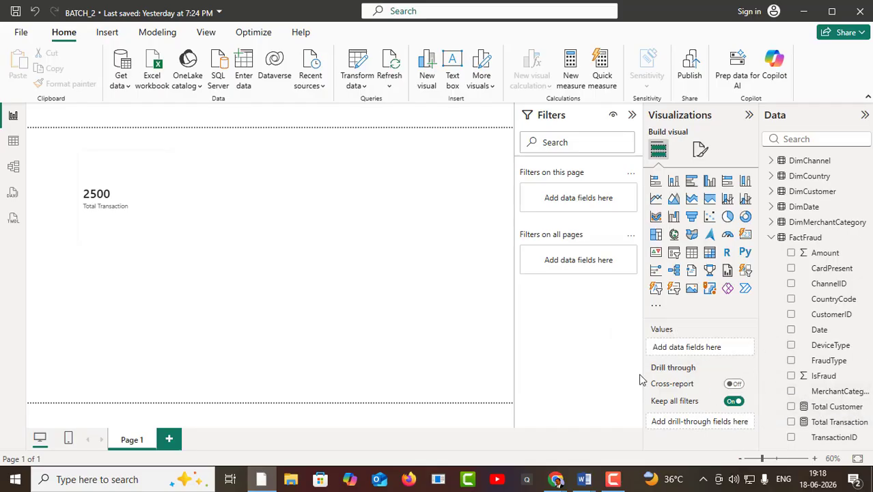
pyautogui.click(85, 195)
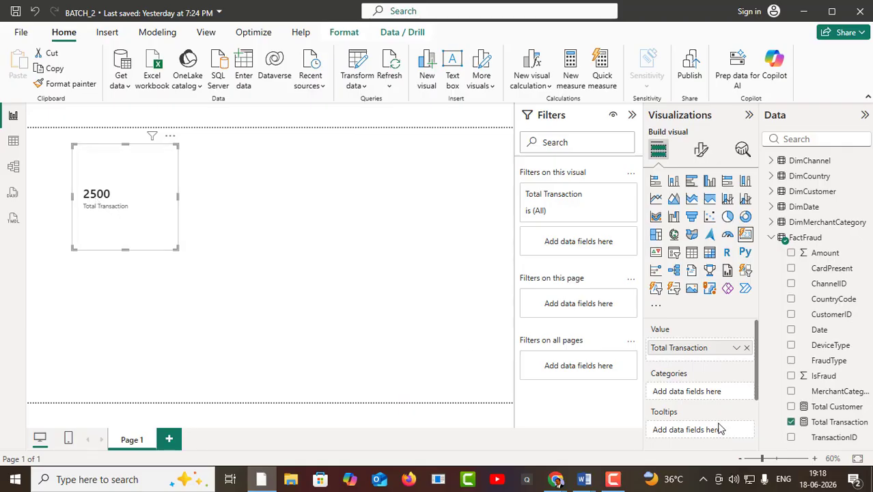
pyautogui.moveTo(840, 410); pyautogui.dragTo(726, 357)
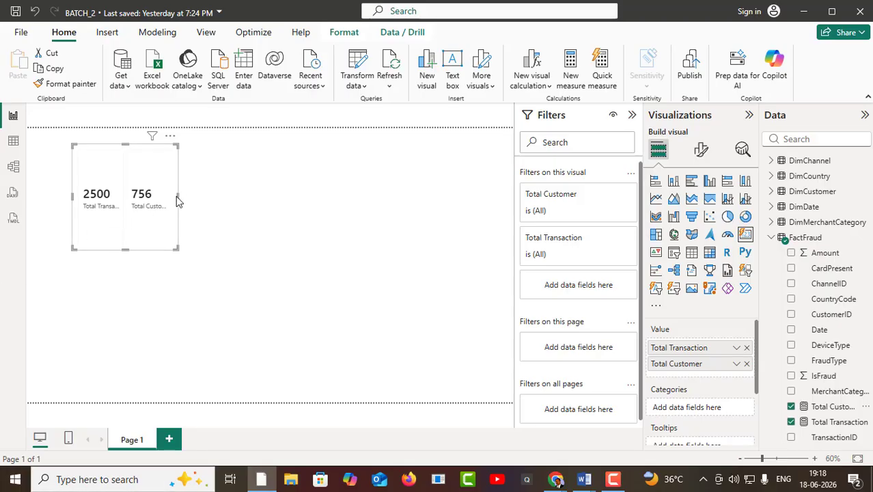
pyautogui.moveTo(176, 196); pyautogui.dragTo(219, 198)
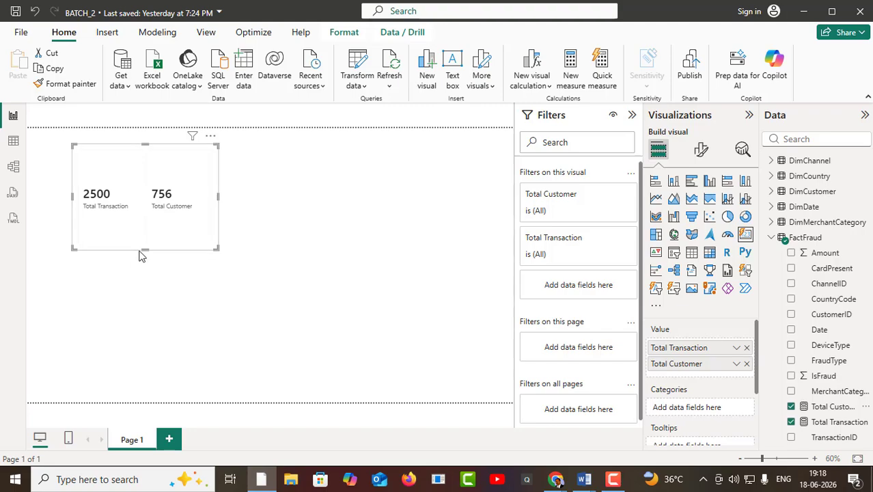
pyautogui.moveTo(144, 248)
pyautogui.mouseDown()
pyautogui.moveTo(145, 266)
pyautogui.moveTo(145, 257)
pyautogui.mouseUp()
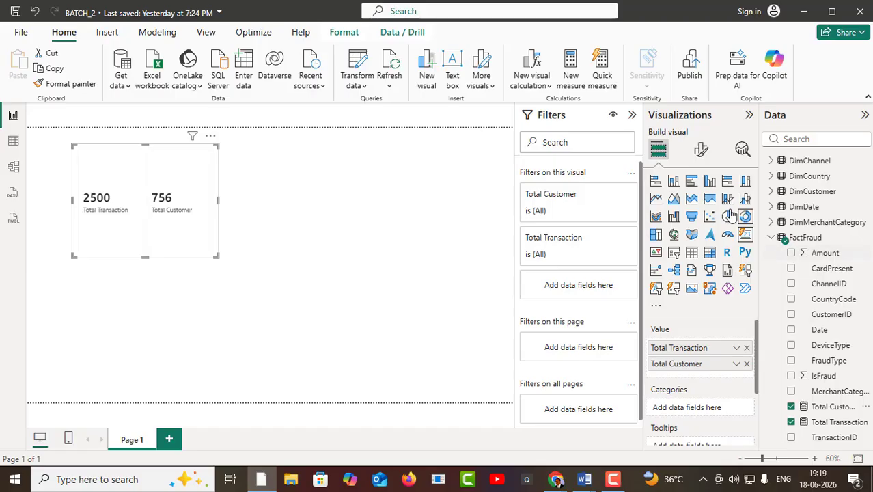
# - Find the card's multi-card layout settings by searching for "lay" and set the arrangement to Vertical
pyautogui.click(700, 151)
pyautogui.click(675, 182)
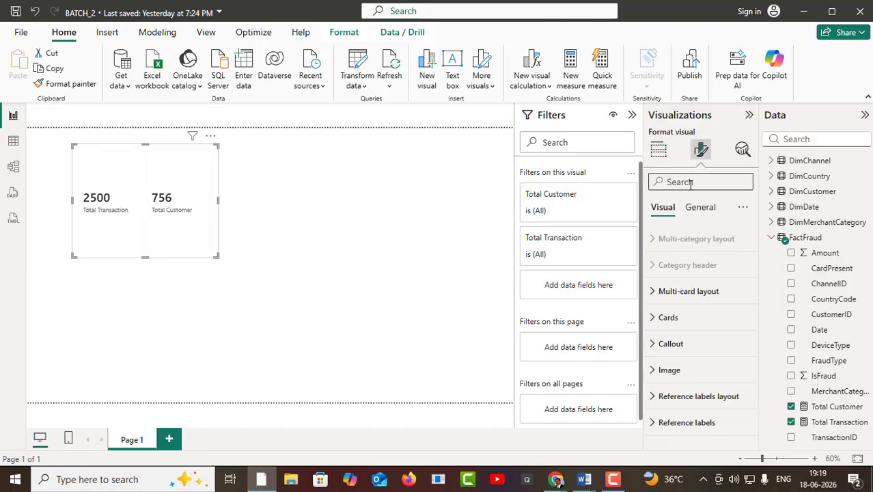
pyautogui.write('lay')
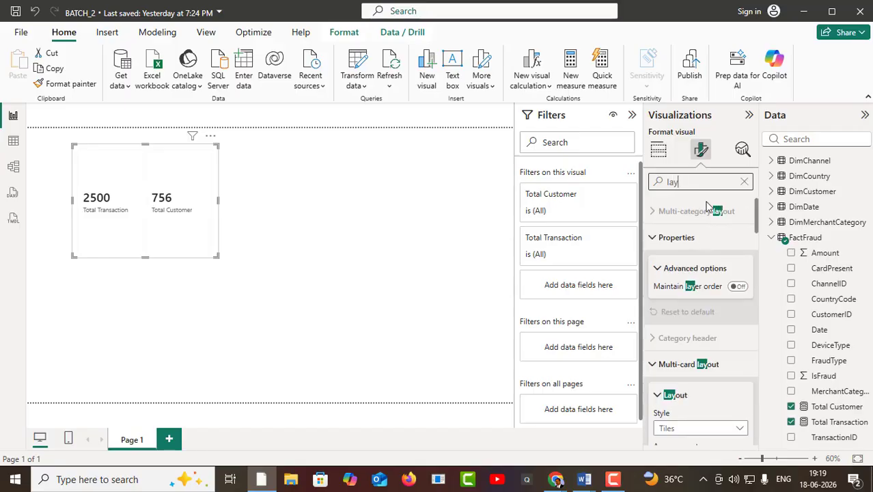
pyautogui.scroll(-2, 709, 358)
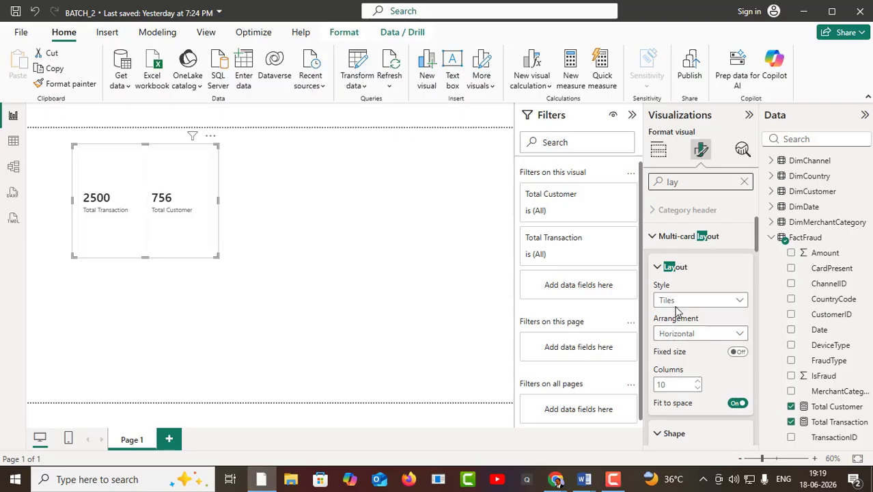
pyautogui.click(711, 335)
pyautogui.click(672, 364)
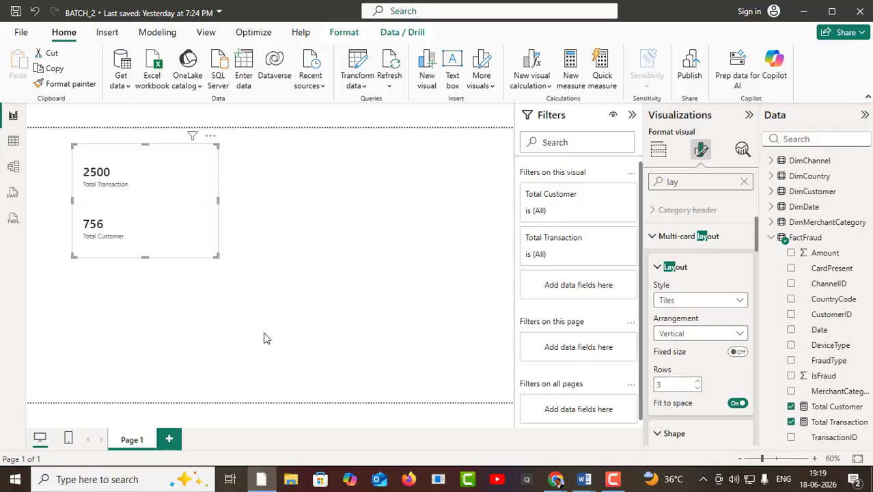
# - Resize the card to a compact block around the two stacked values, near the page's upper-left corner
pyautogui.moveTo(218, 200); pyautogui.dragTo(155, 207)
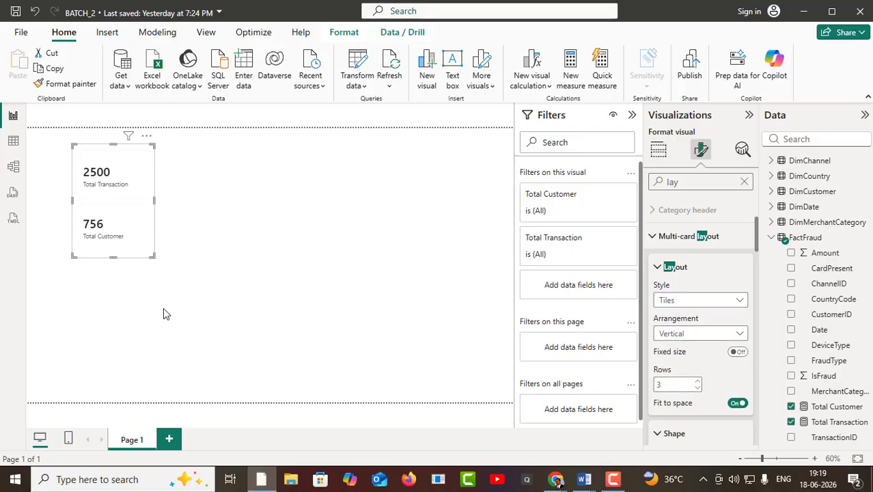
pyautogui.click(164, 310)
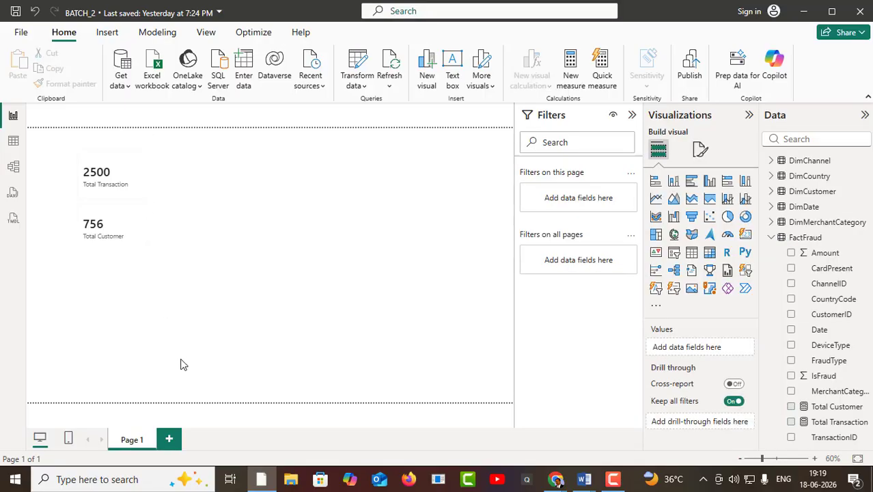
pyautogui.click(102, 179)
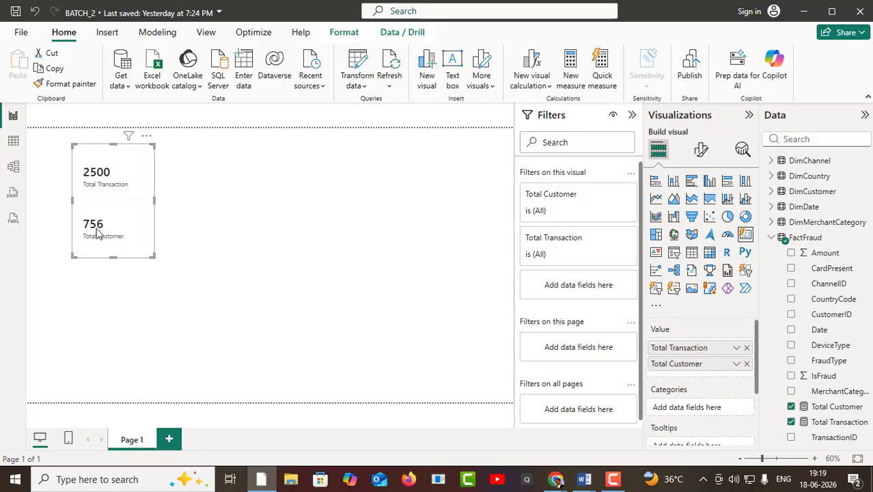
pyautogui.moveTo(71, 201); pyautogui.dragTo(56, 200)
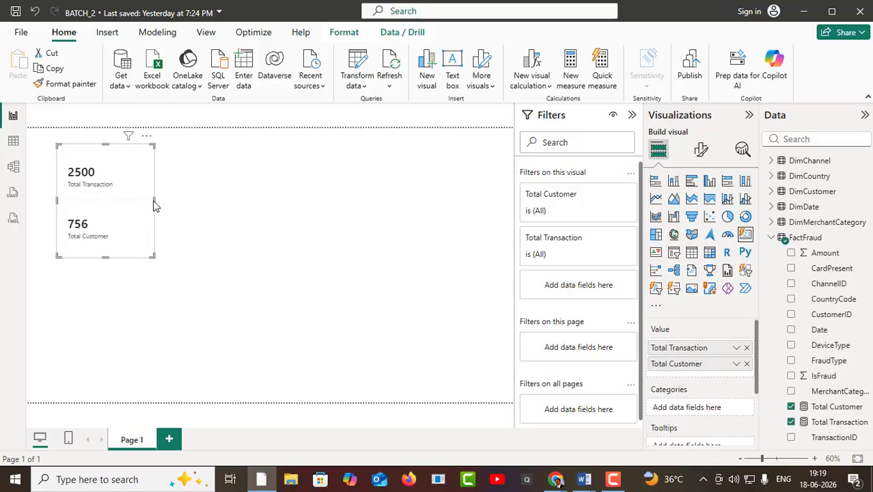
pyautogui.moveTo(155, 205); pyautogui.dragTo(145, 205)
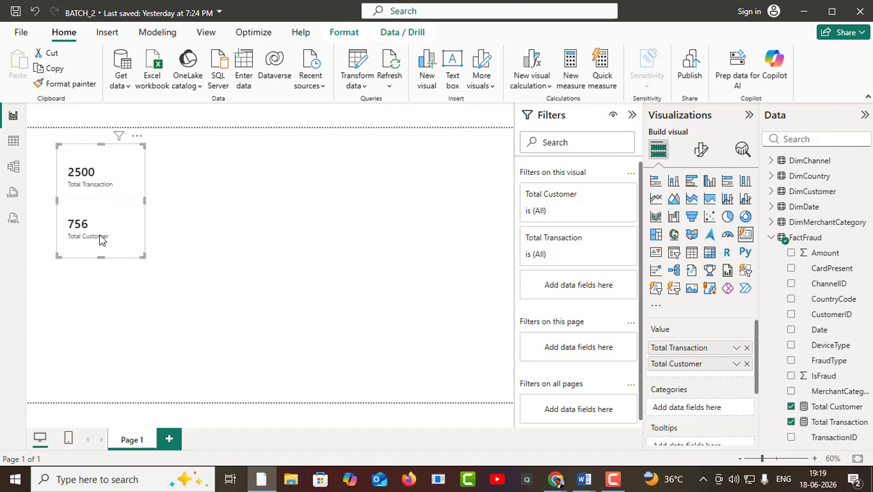
pyautogui.moveTo(101, 239); pyautogui.dragTo(101, 213)
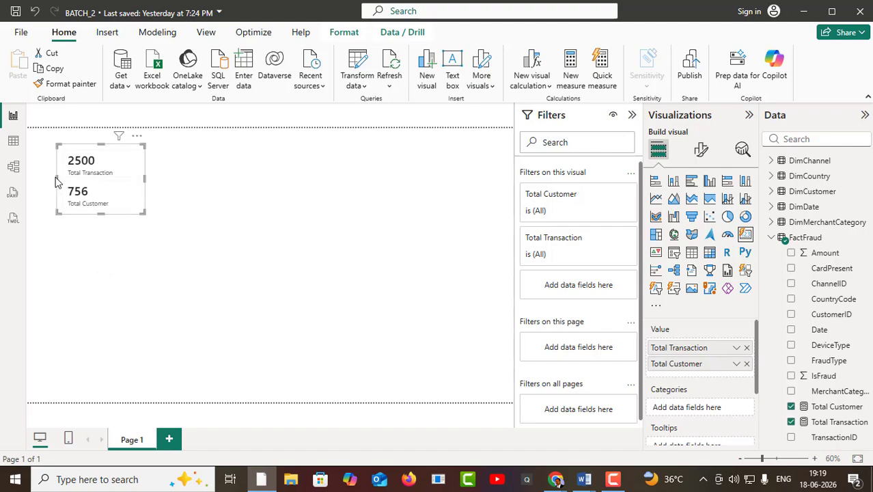
pyautogui.moveTo(56, 183); pyautogui.dragTo(39, 182)
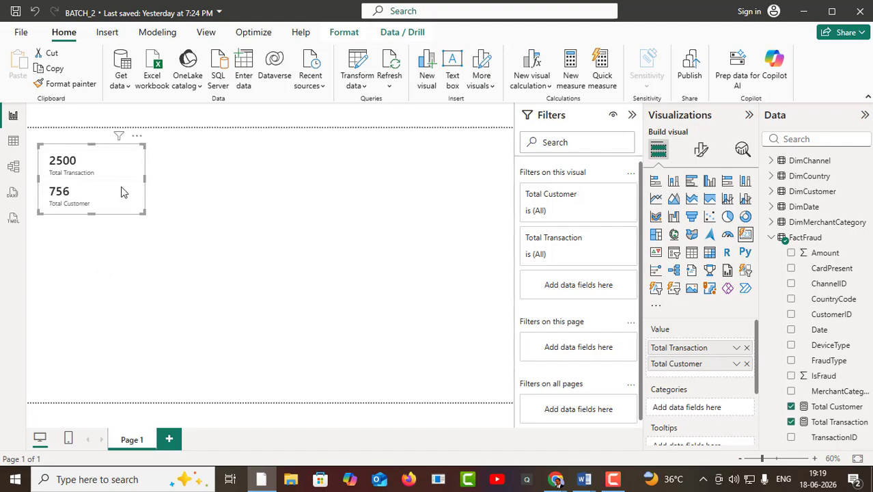
pyautogui.moveTo(143, 182); pyautogui.dragTo(130, 182)
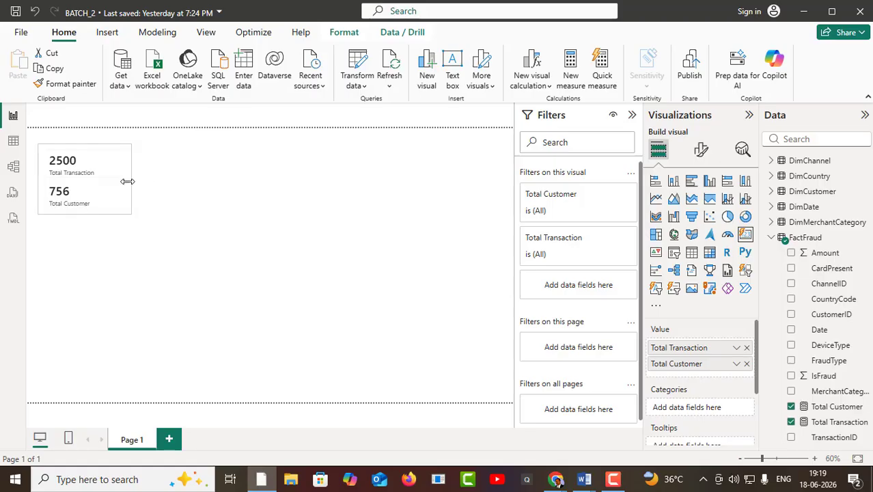
pyautogui.click(88, 244)
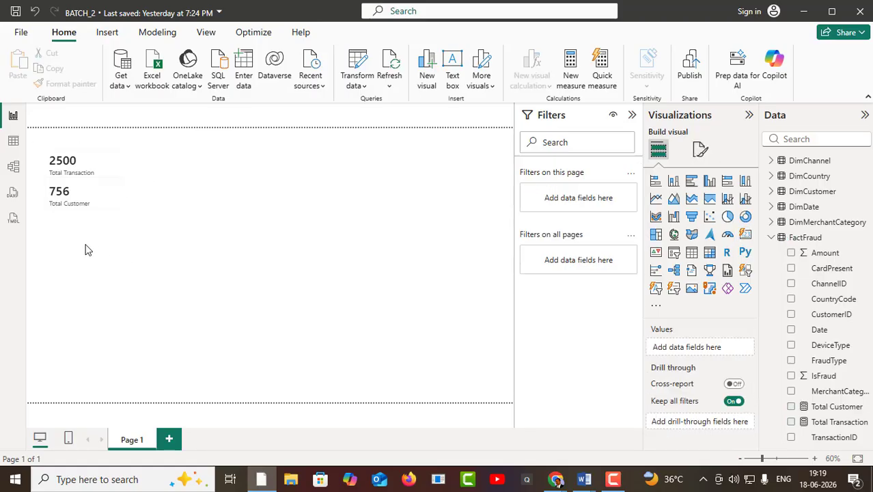
# - Examine the fields of the DimCustomer table, including the date hierarchy under AccountOpenDate, and collapse the table again
pyautogui.click(72, 171)
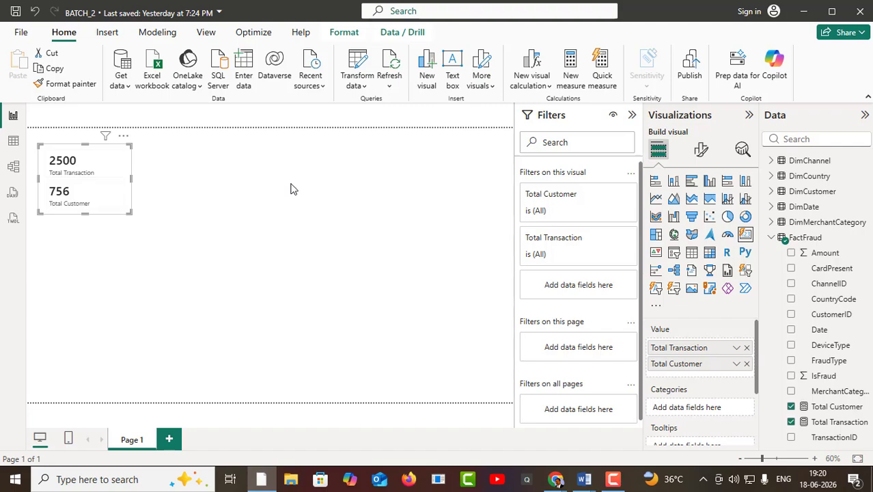
pyautogui.click(771, 192)
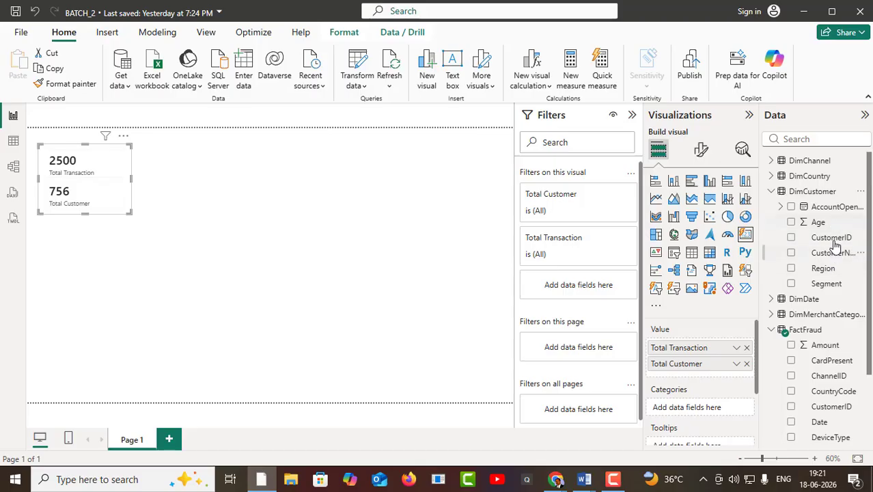
pyautogui.click(782, 209)
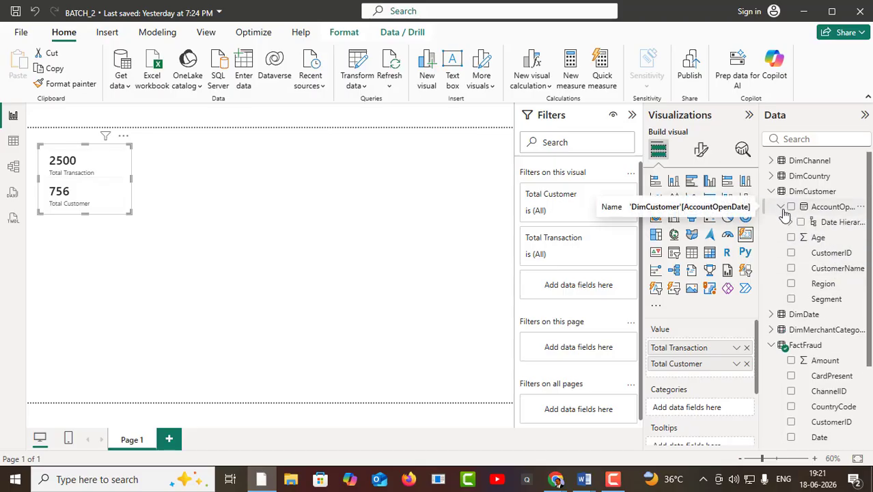
pyautogui.click(783, 209)
pyautogui.click(783, 209)
pyautogui.click(779, 196)
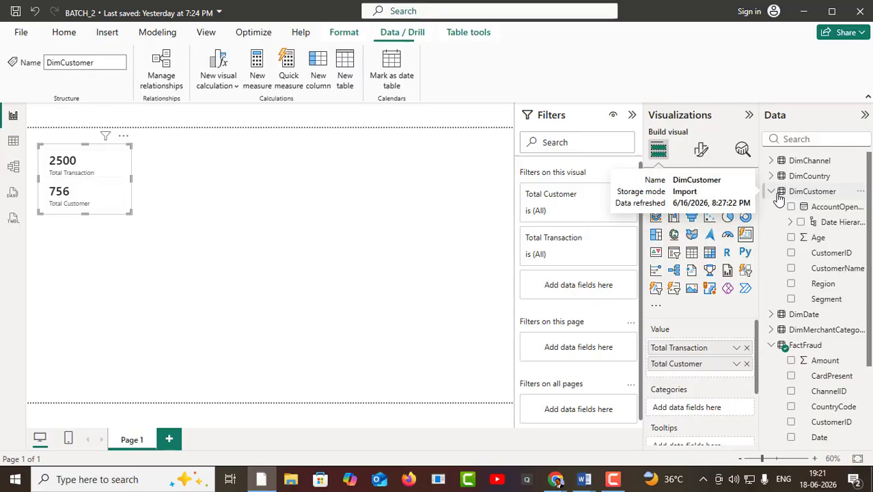
pyautogui.click(772, 193)
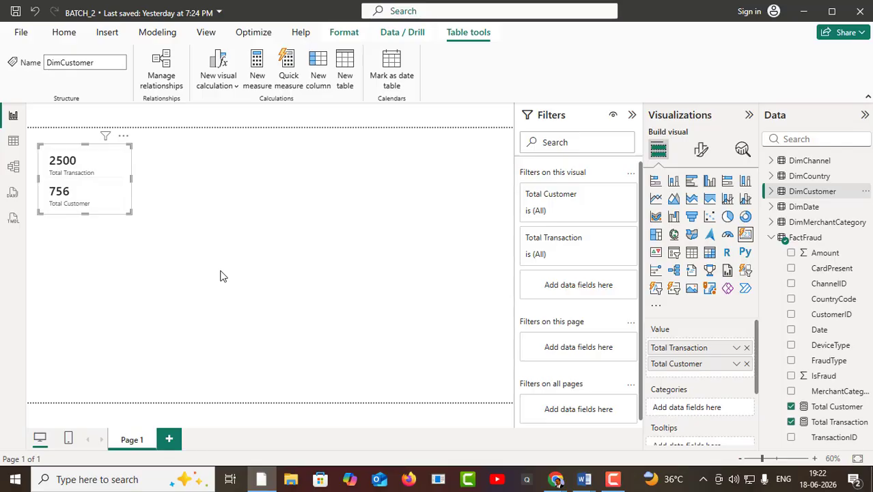
pyautogui.click(771, 192)
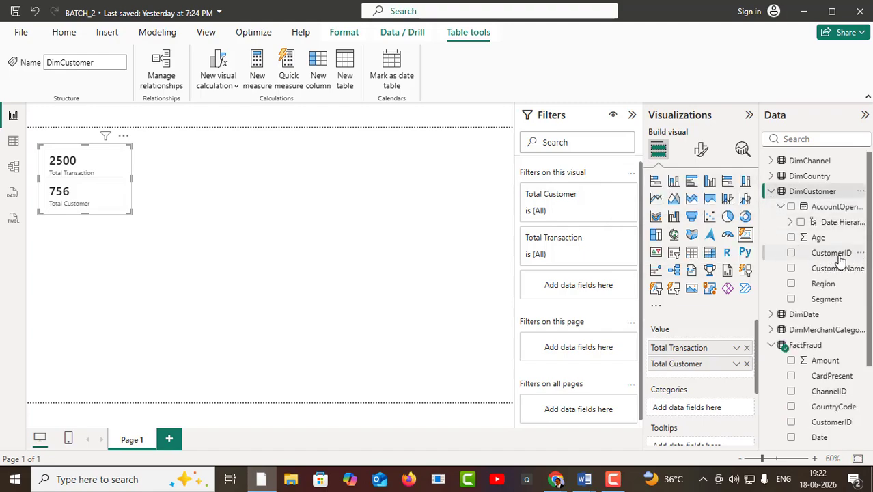
pyautogui.click(771, 191)
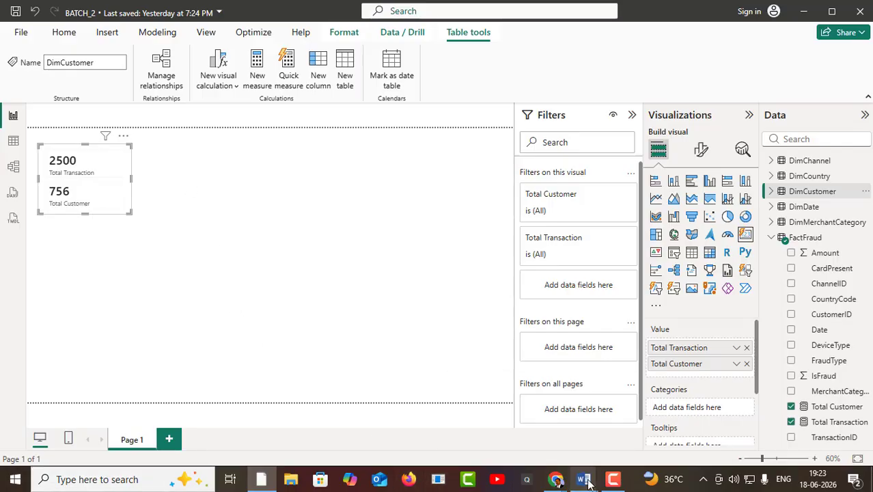
# - Switch to the Word document Fraud Detection Parameter for Visualization, highlight the second question about fraud rate, and minimize Word
pyautogui.moveTo(584, 481)
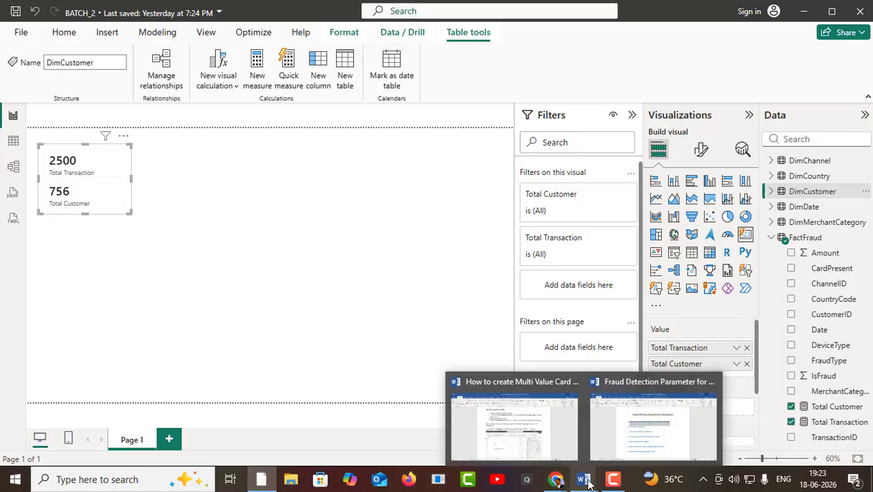
pyautogui.click(614, 443)
pyautogui.click(376, 240)
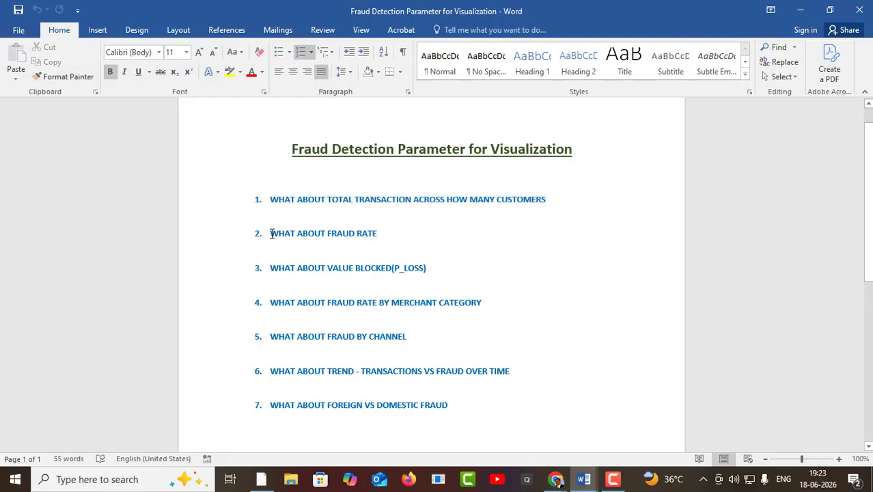
pyautogui.moveTo(271, 234); pyautogui.dragTo(381, 234)
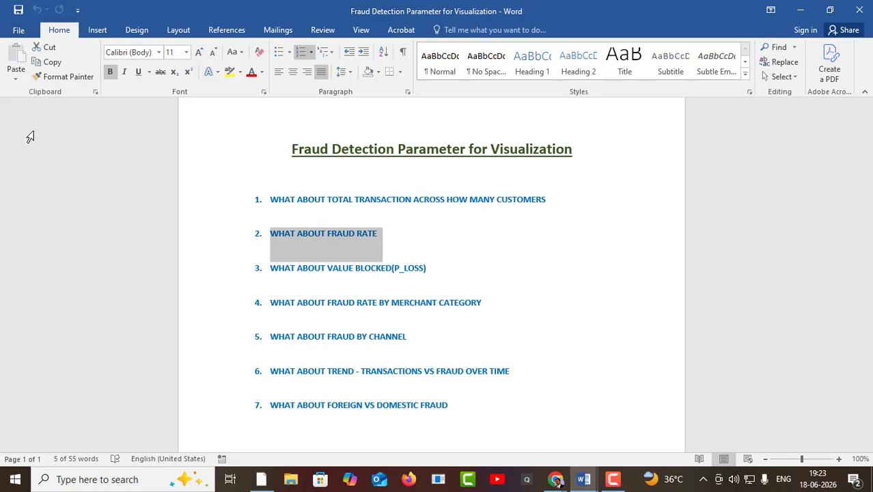
pyautogui.click(800, 11)
# - Show the FactFraud table in Table view and filter its IsFraud column to the value 1
pyautogui.click(13, 141)
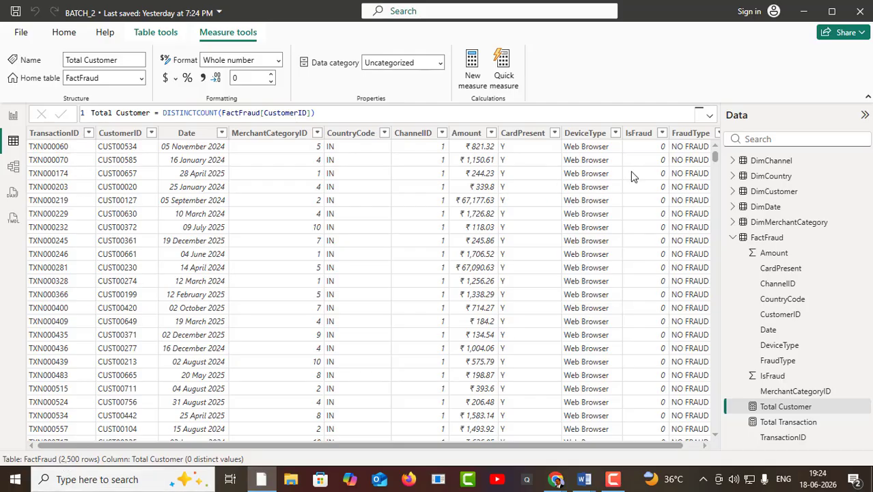
pyautogui.moveTo(610, 445); pyautogui.dragTo(683, 451)
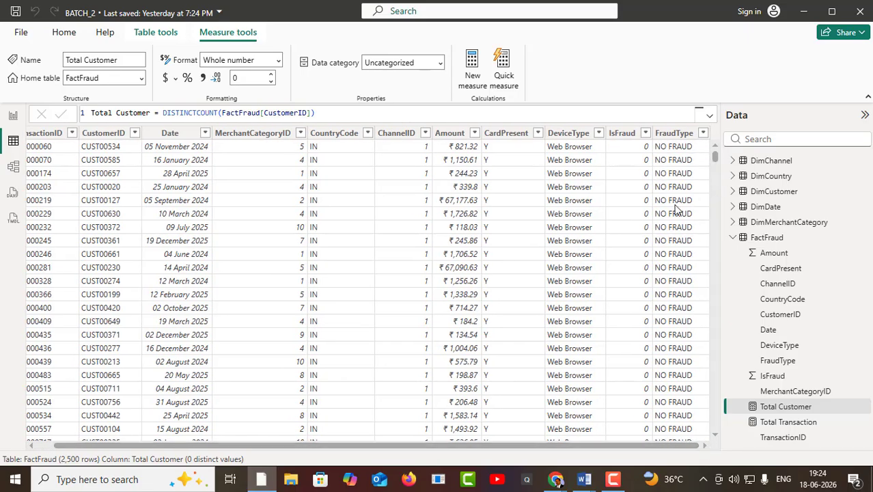
pyautogui.click(645, 133)
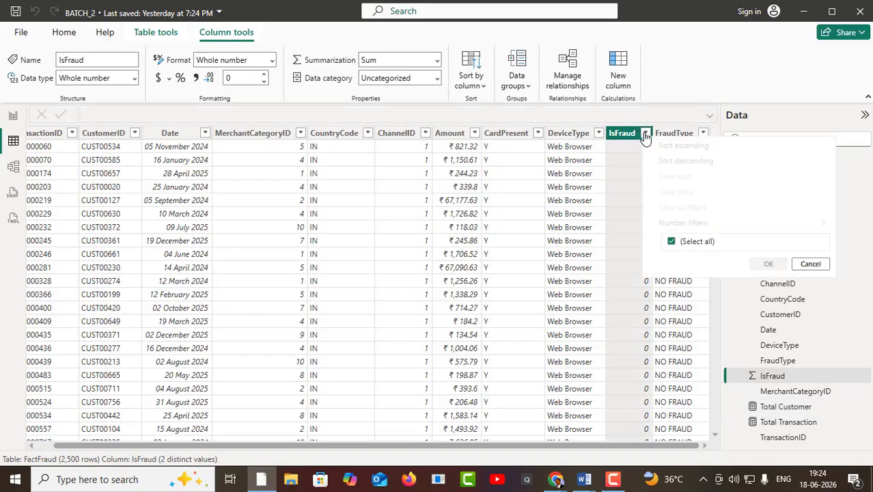
pyautogui.click(671, 241)
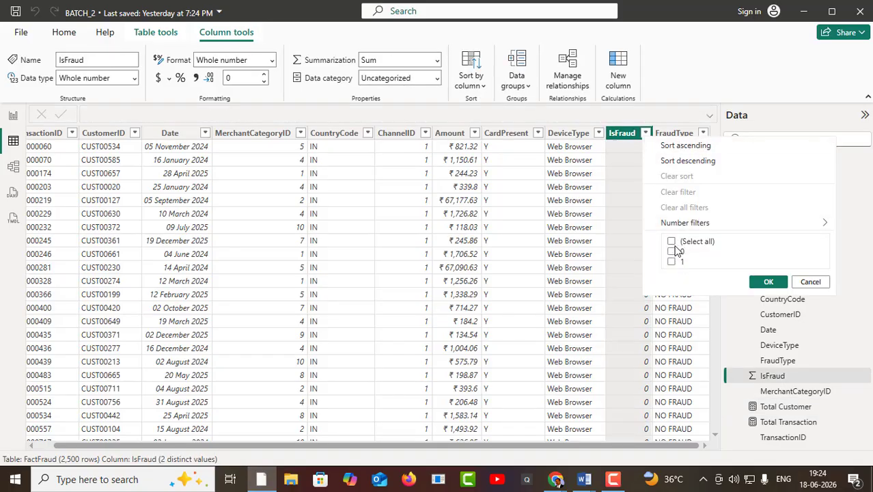
pyautogui.click(672, 263)
pyautogui.click(766, 283)
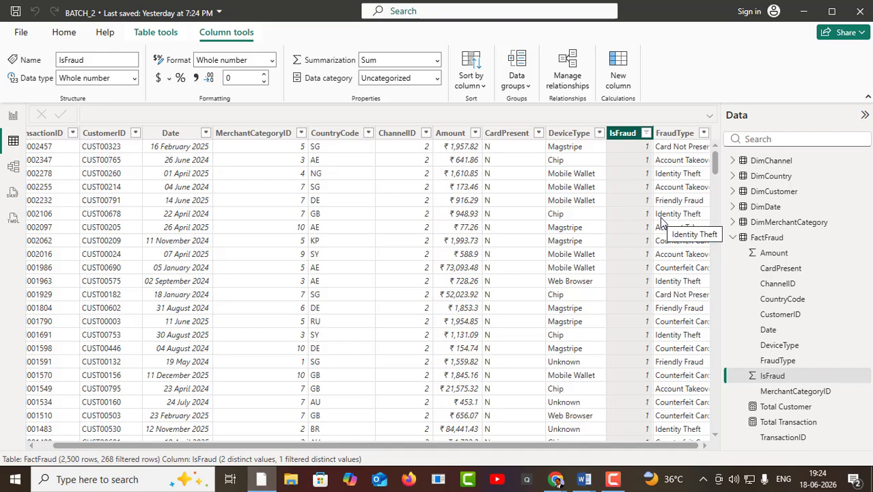
# - Clear the IsFraud filter and look through the transaction rows of the unfiltered FactFraud table
pyautogui.click(646, 134)
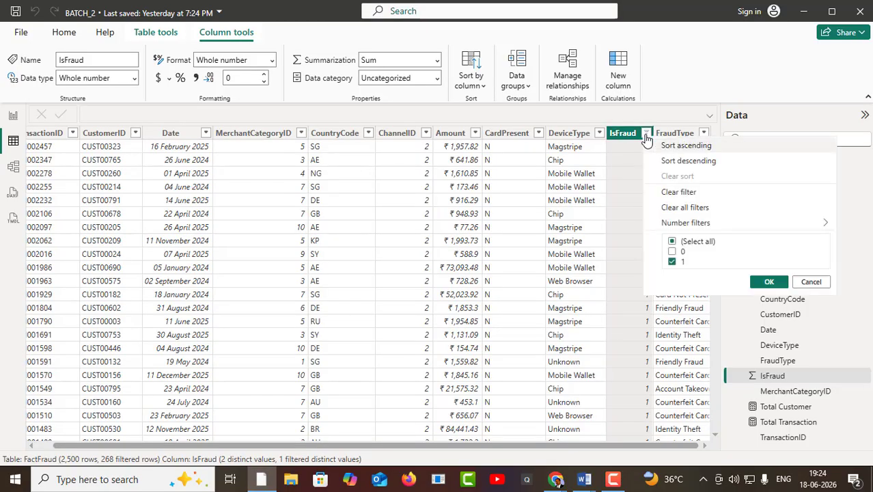
pyautogui.click(680, 192)
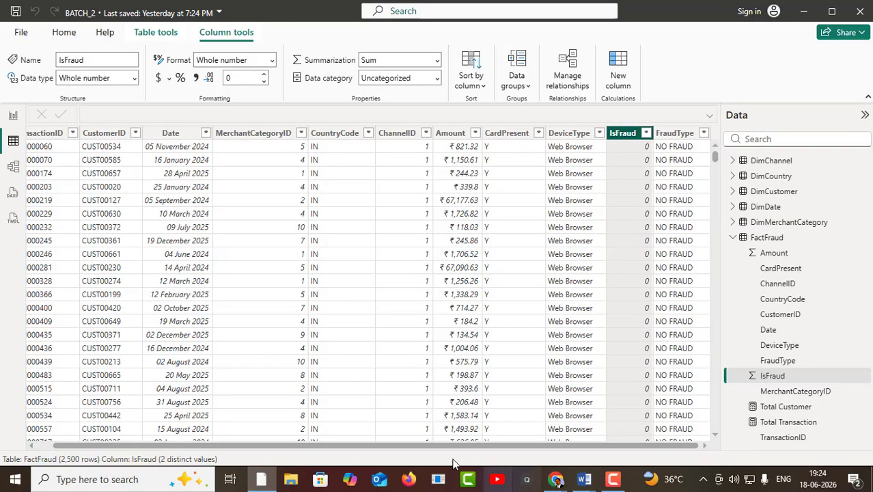
pyautogui.moveTo(449, 446); pyautogui.dragTo(334, 432)
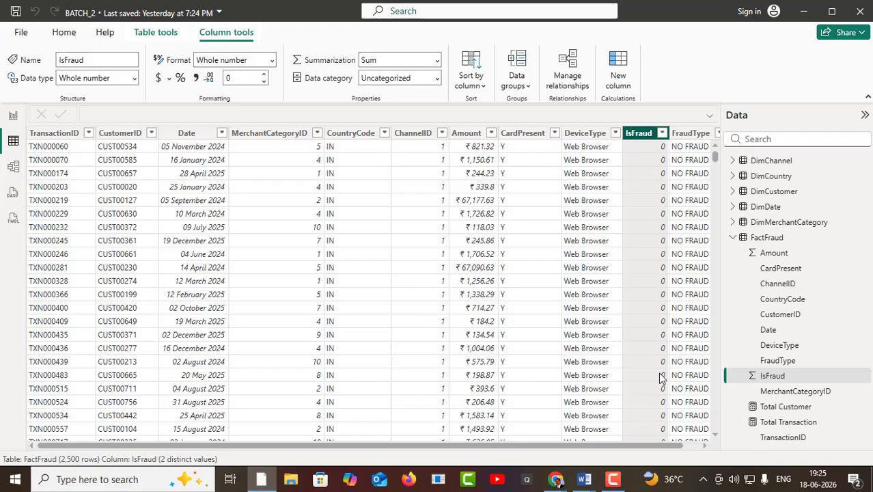
pyautogui.scroll(-20, 660, 377)
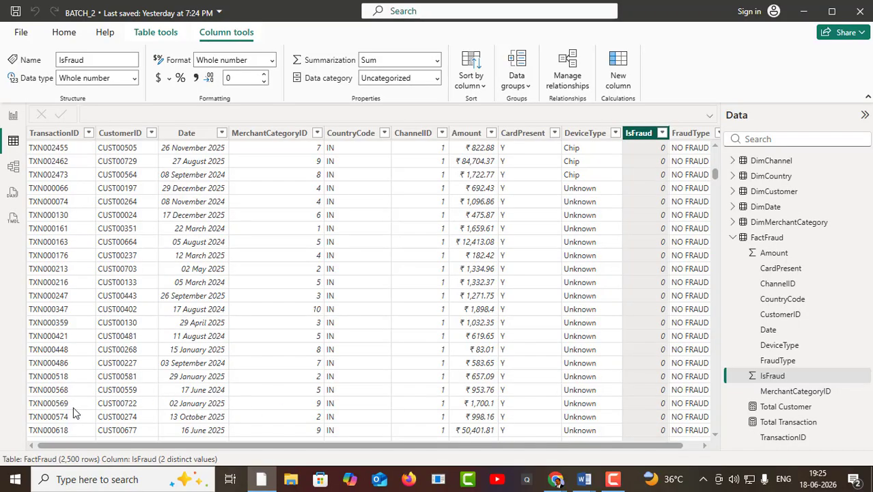
pyautogui.scroll(-1, 615, 380)
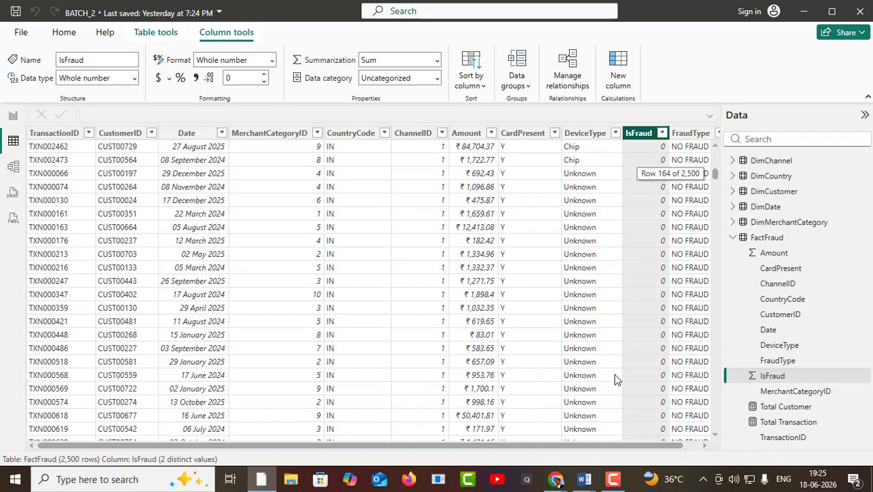
pyautogui.scroll(-8, 233, 406)
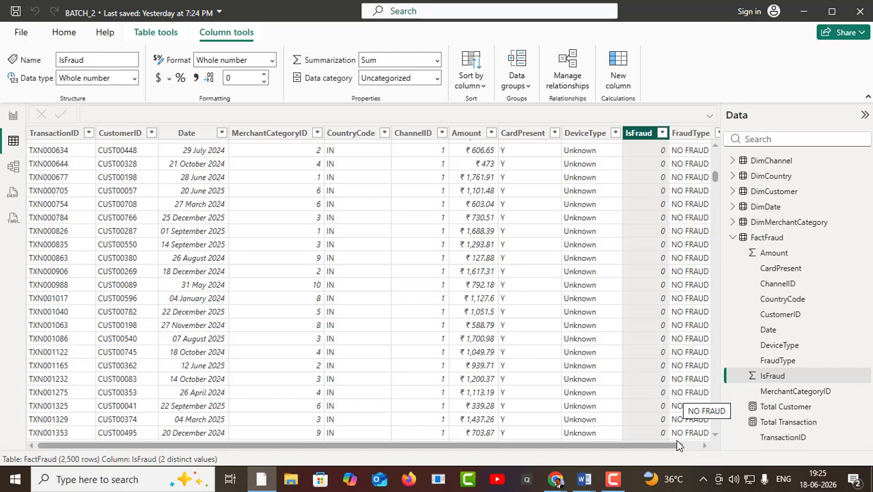
pyautogui.scroll(-11, 679, 398)
pyautogui.scroll(20, 691, 398)
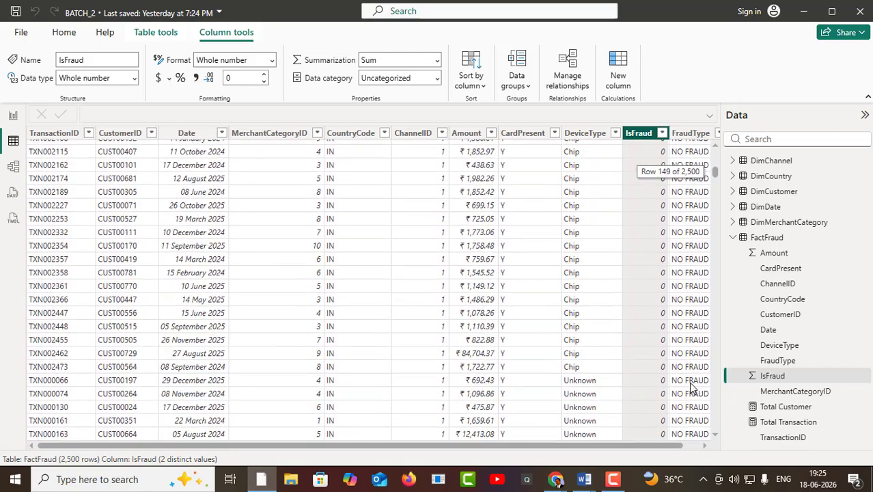
pyautogui.scroll(20, 692, 388)
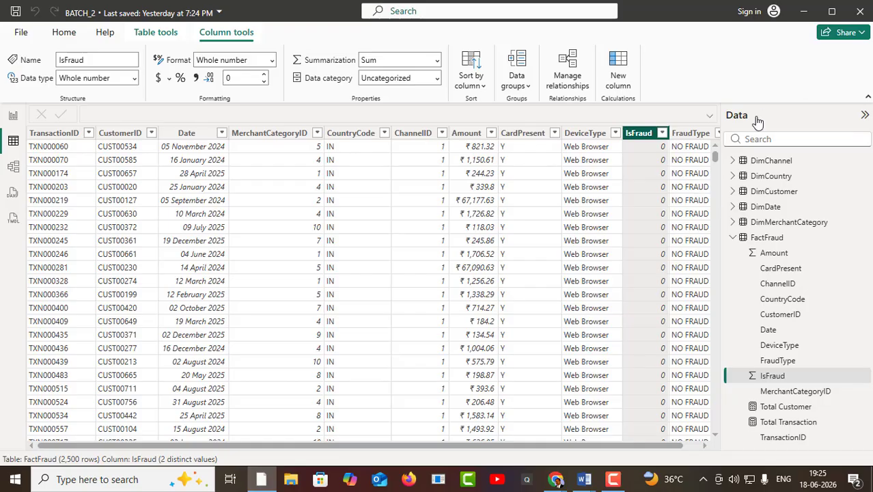
# - Filter IsFraud to 1 once more to examine the FraudType column, and clear that filter again
pyautogui.click(662, 134)
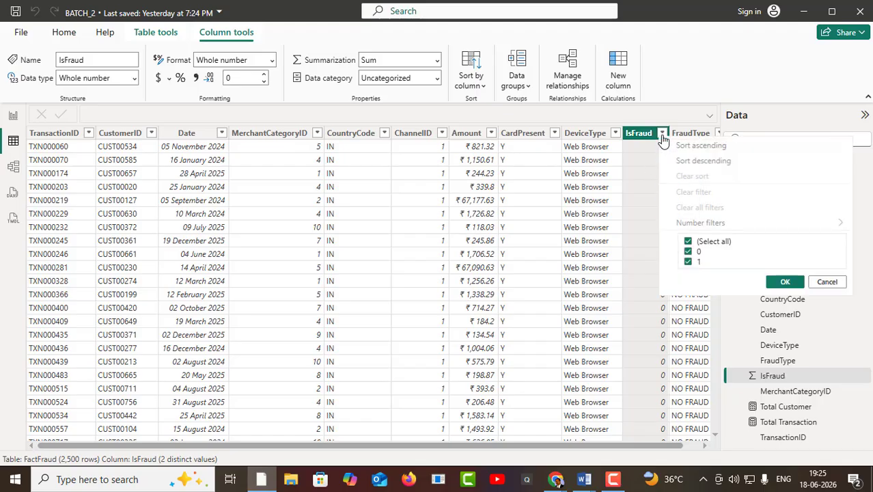
pyautogui.click(688, 241)
pyautogui.click(688, 262)
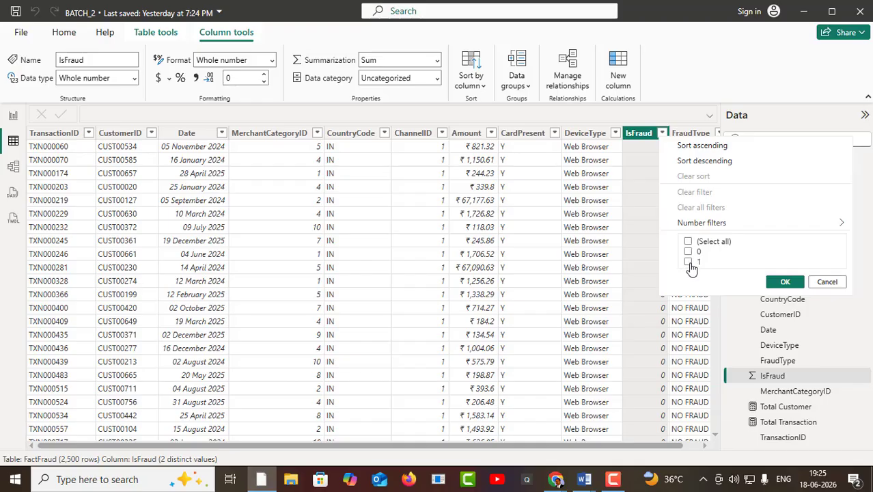
pyautogui.click(784, 282)
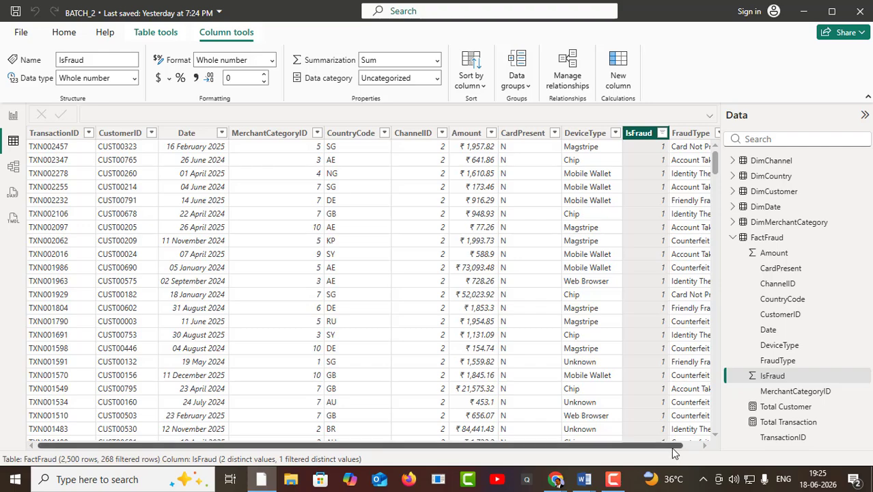
pyautogui.moveTo(674, 452); pyautogui.dragTo(691, 452)
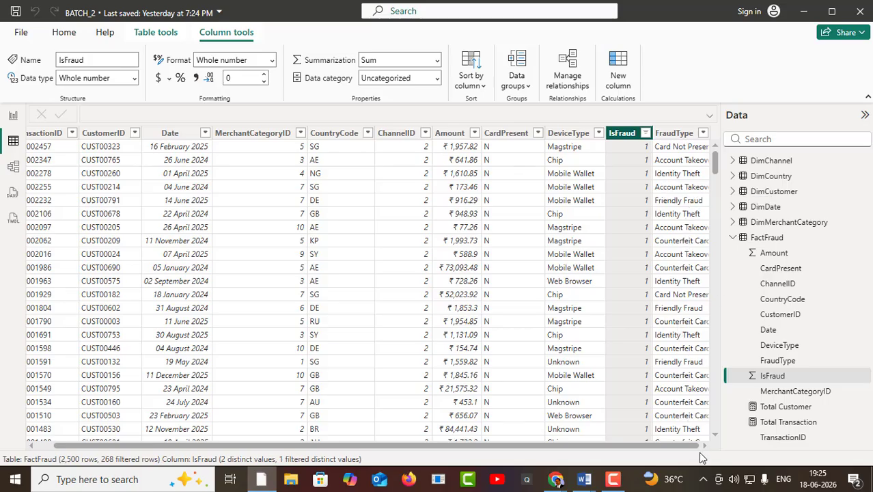
pyautogui.click(646, 133)
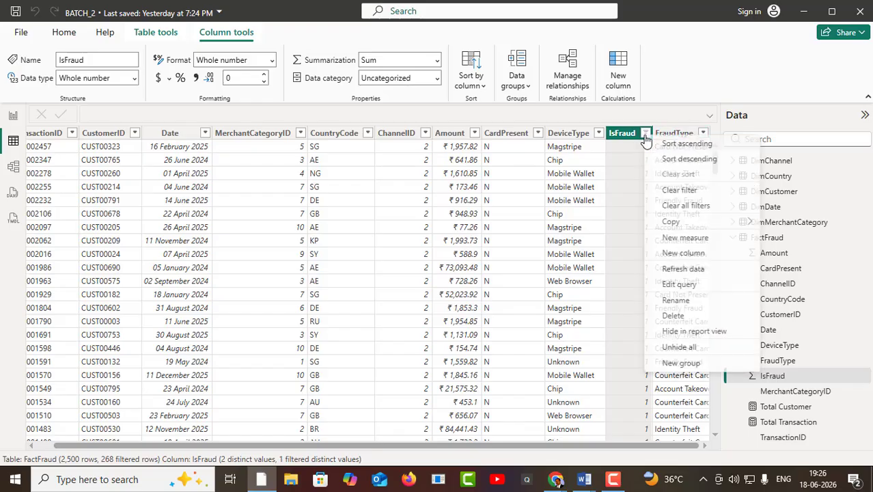
pyautogui.click(685, 192)
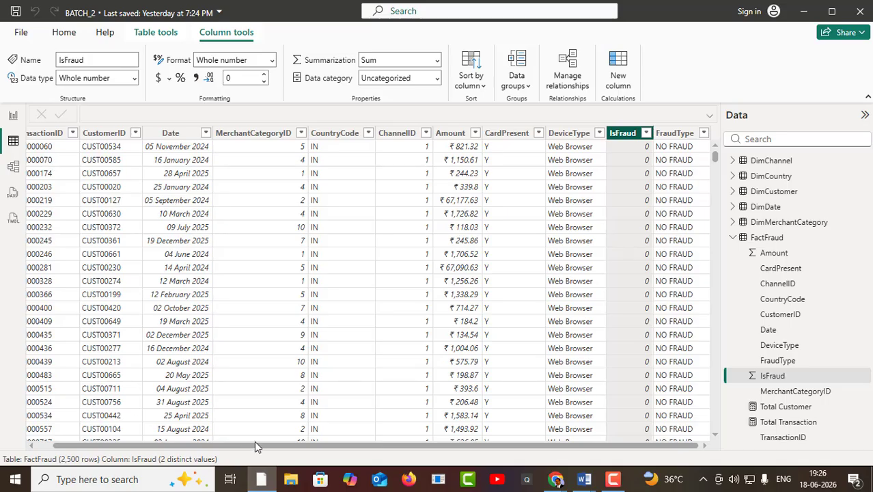
pyautogui.moveTo(254, 444); pyautogui.dragTo(120, 426)
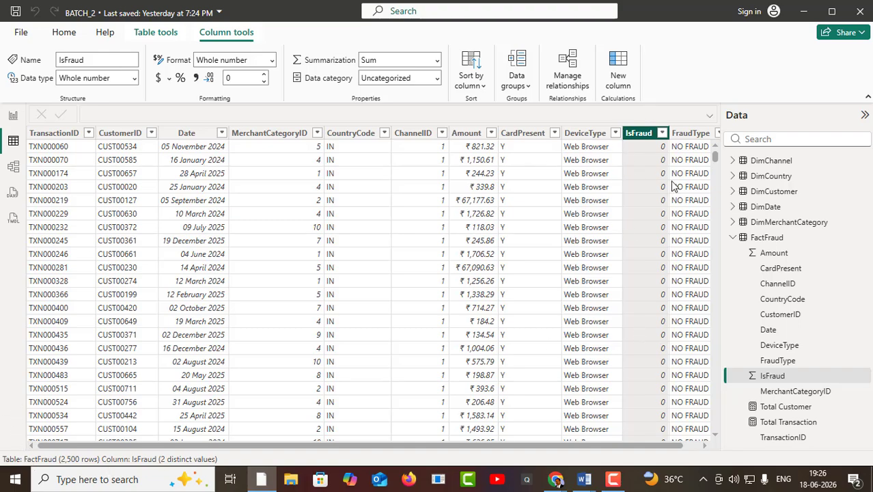
# - Create a new measure in the FactFraud table and name it Fraud_count
pyautogui.rightClick(636, 139)
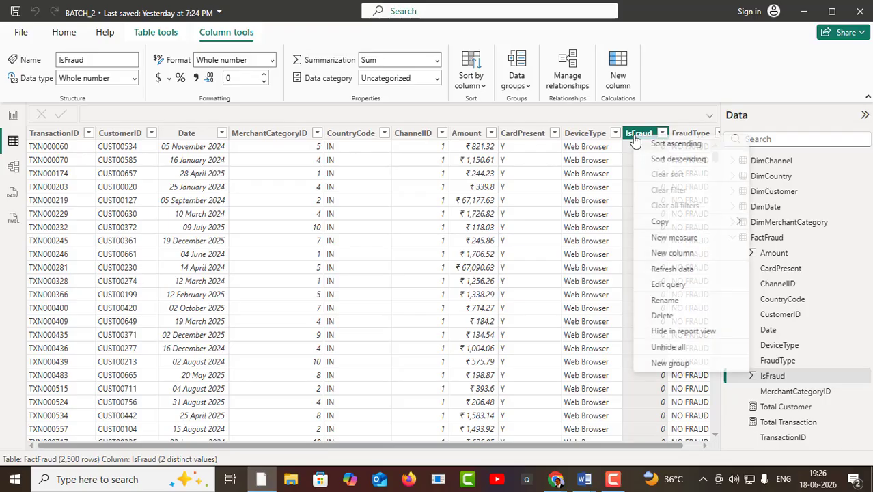
pyautogui.click(667, 244)
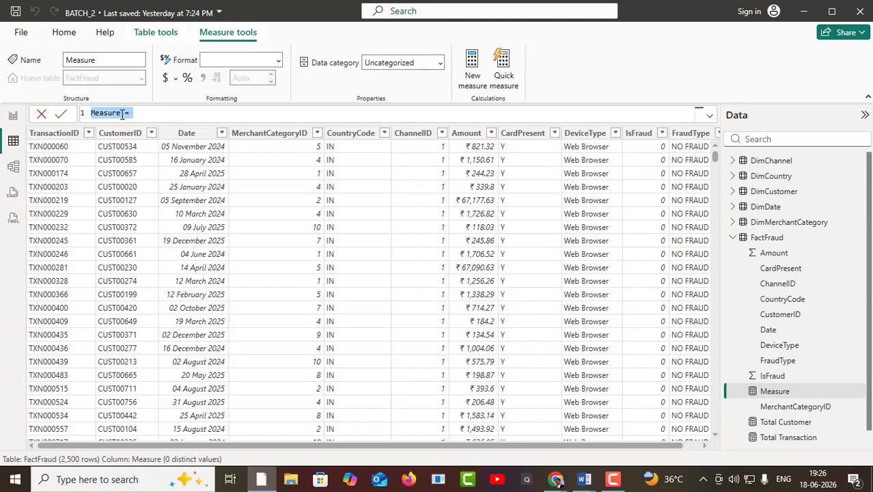
pyautogui.click(122, 114)
pyautogui.press('BackSpace')
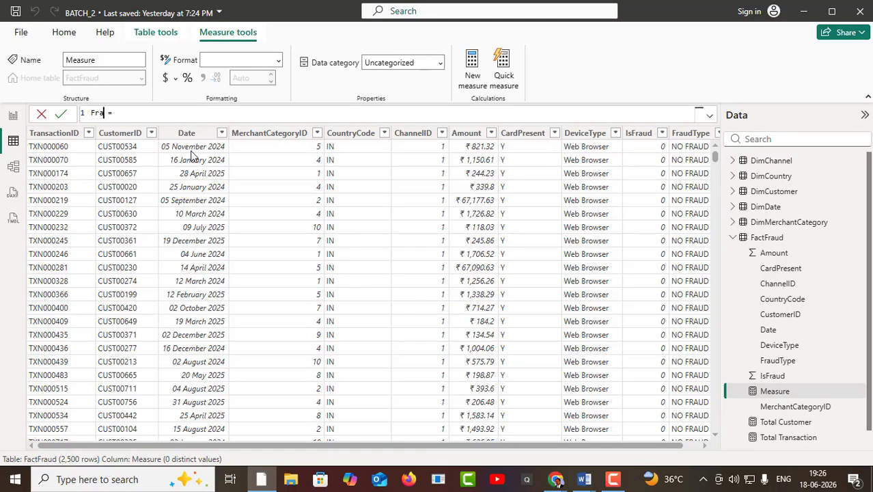
pyautogui.write('Fraud_count')
# - Start the Fraud_count formula with the CALCULATE function
pyautogui.click(173, 114)
pyautogui.write('calcu')
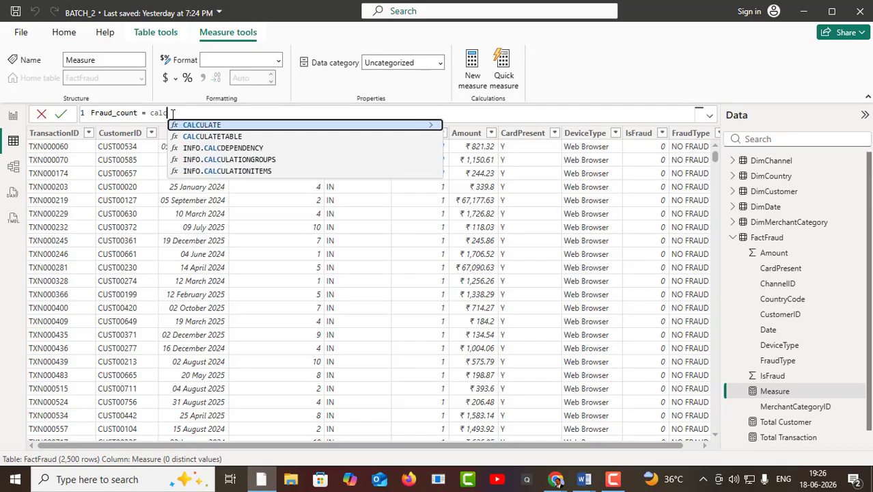
pyautogui.write('late')
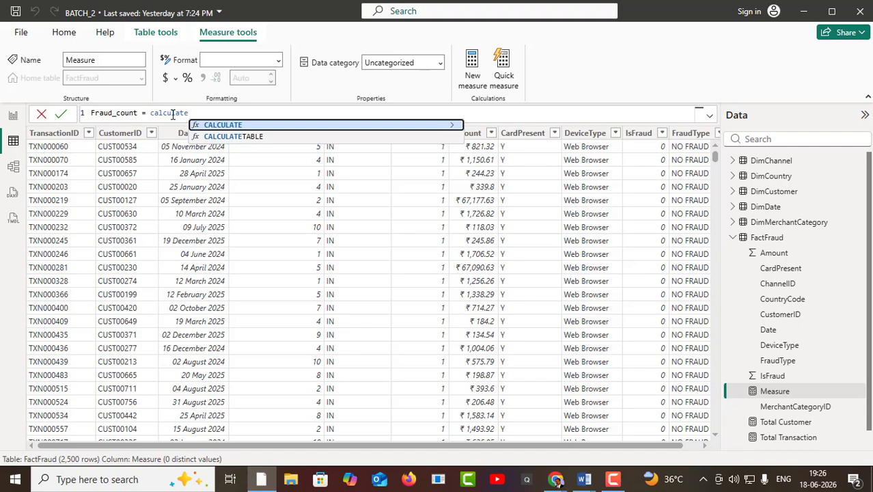
pyautogui.click(237, 125)
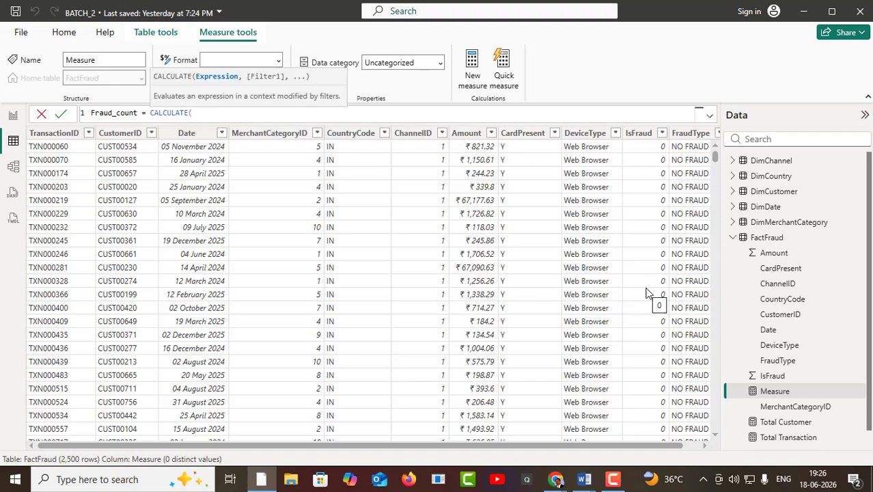
pyautogui.write('su')
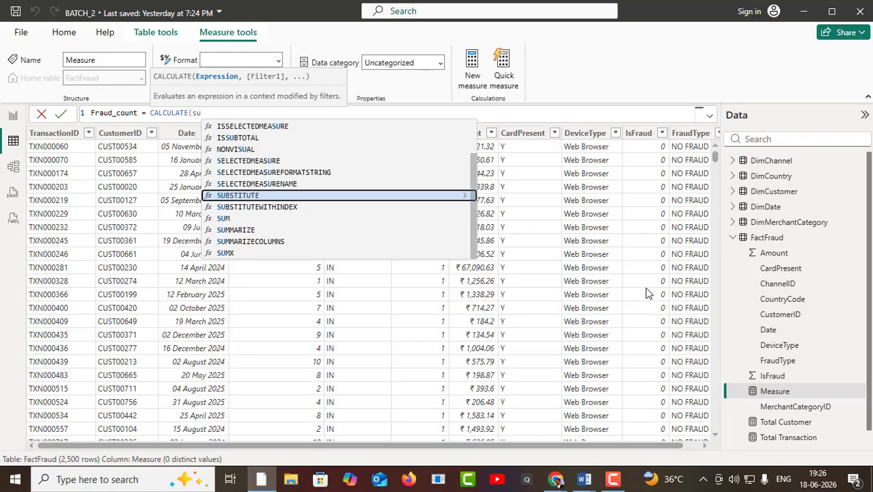
pyautogui.press('BackSpace')
pyautogui.press('BackSpace')
# - Enter COUNT(FactFraud[TransactionID]) as the expression inside CALCULATE in the Fraud_count formula
pyautogui.write('count')
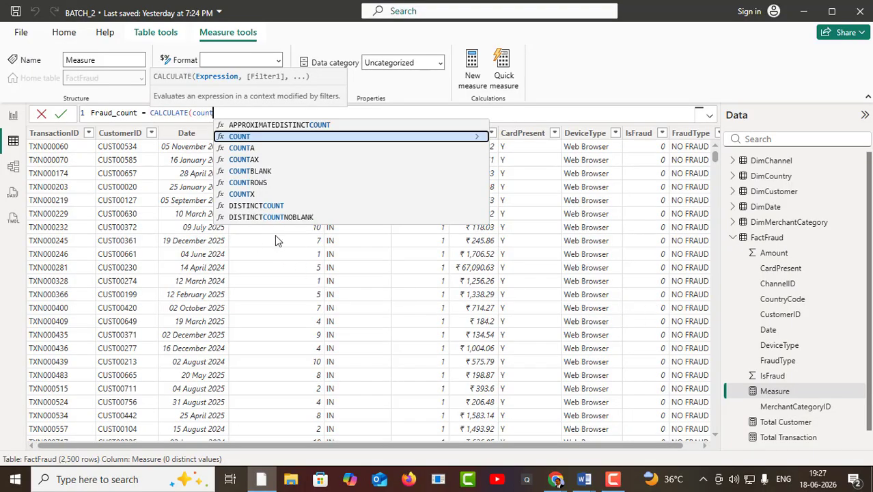
pyautogui.write('trans')
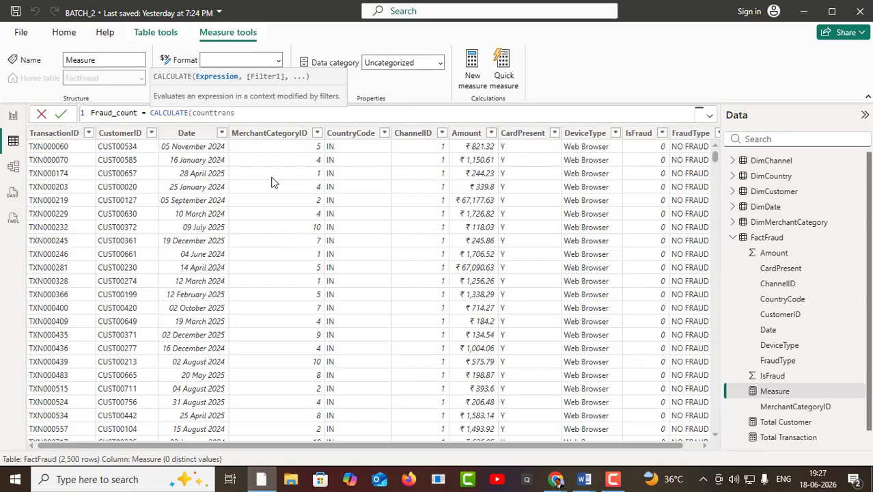
pyautogui.press('BackSpace')
pyautogui.press('BackSpace')
pyautogui.press('BackSpace')
pyautogui.press('BackSpace')
pyautogui.press('BackSpace')
pyautogui.press('BackSpace')
pyautogui.press('BackSpace')
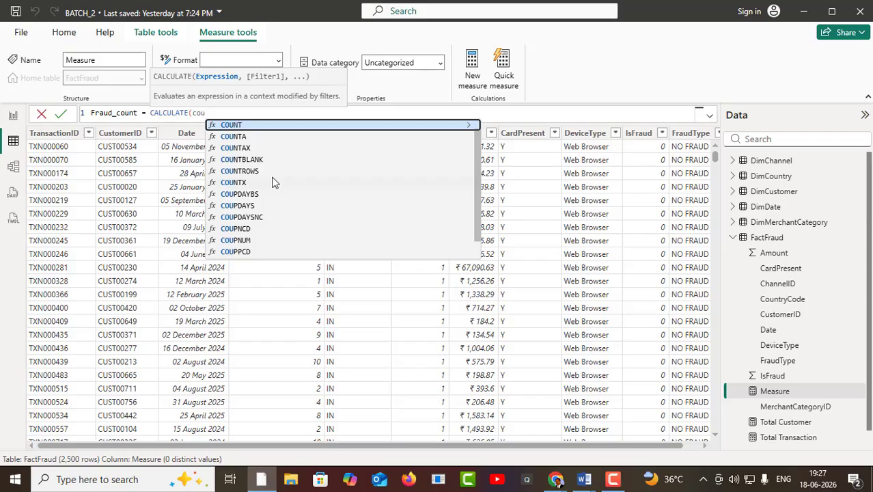
pyautogui.click(251, 125)
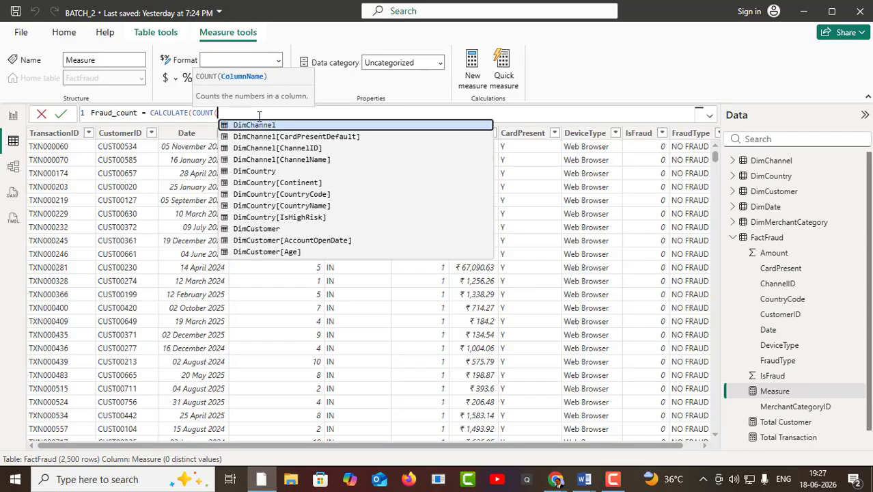
pyautogui.write('trans')
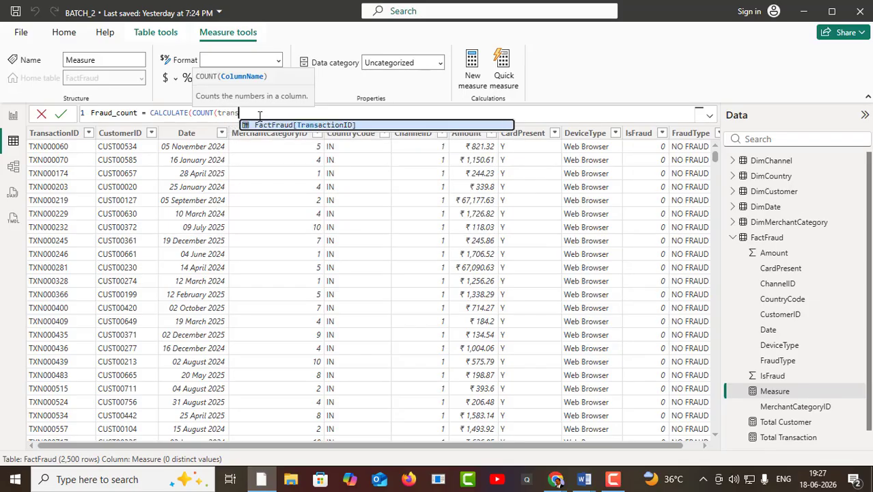
pyautogui.click(286, 127)
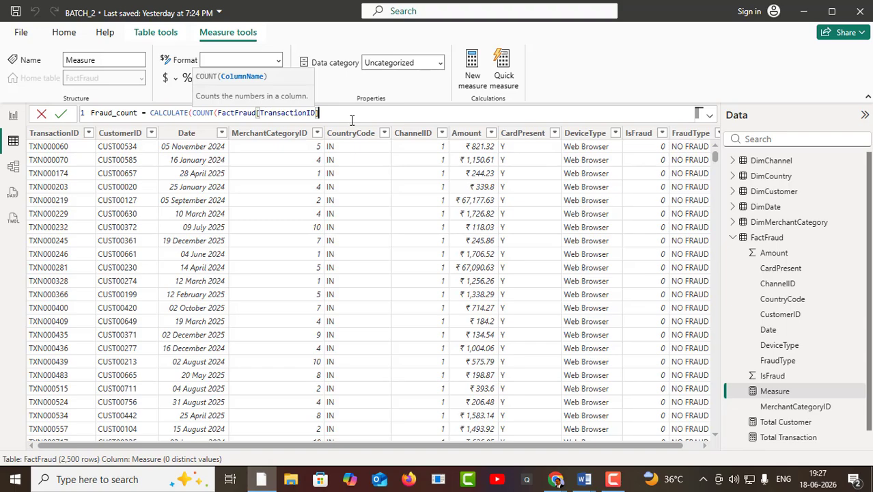
pyautogui.write(')')
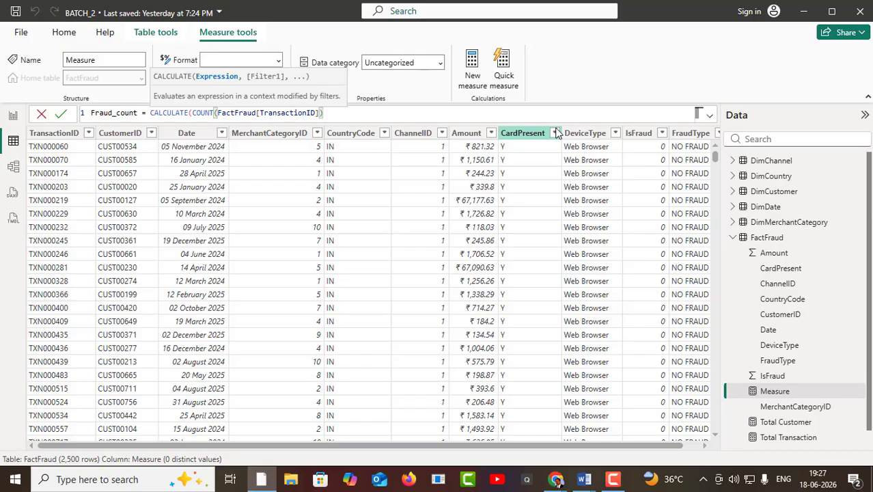
# - Add the filter FactFraud[IsFraud] = 1 to the CALCULATE function and close the formula's parenthesis
pyautogui.write(',')
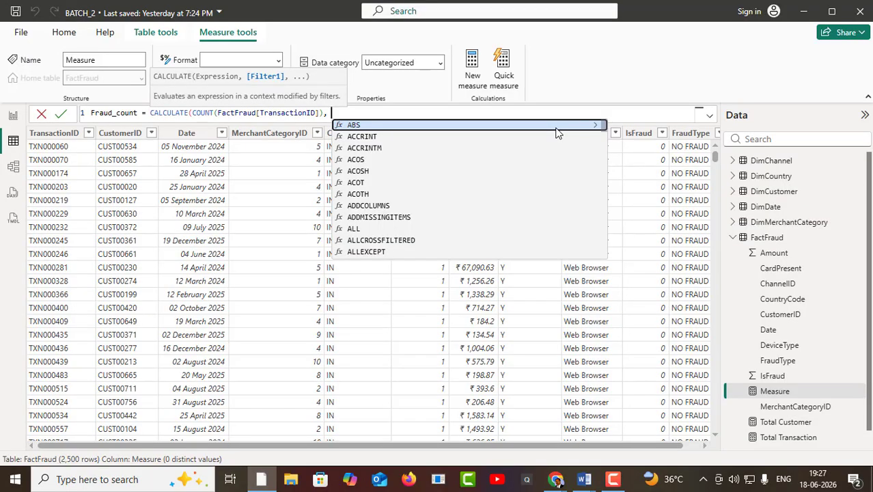
pyautogui.write(' is')
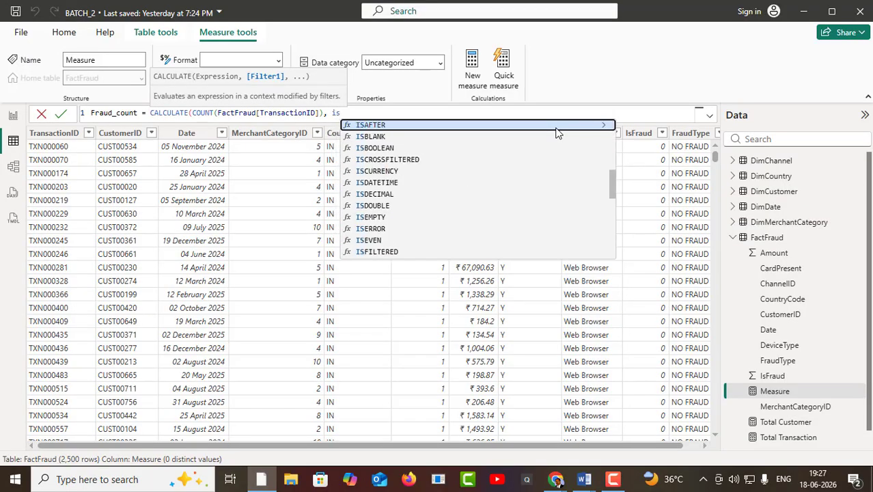
pyautogui.write('fra')
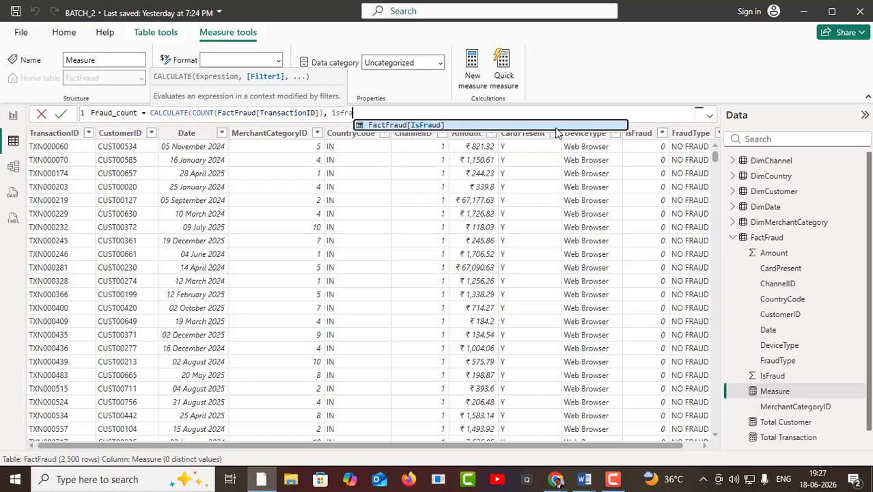
pyautogui.click(424, 125)
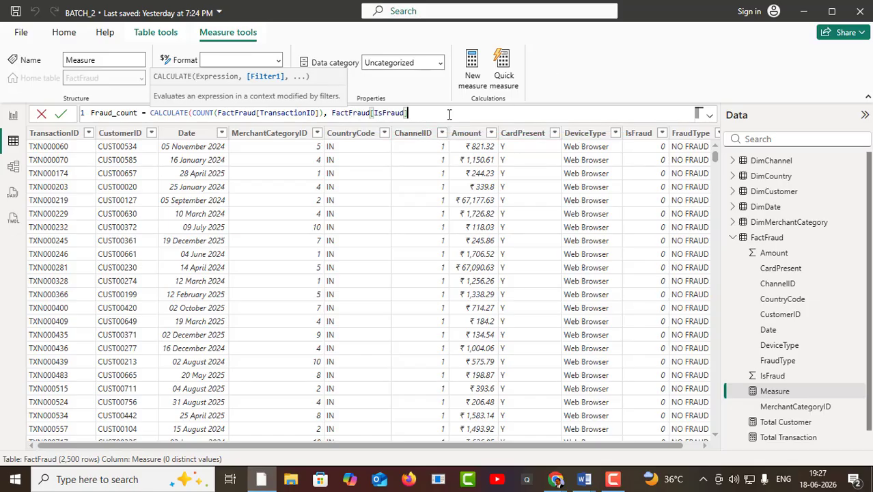
pyautogui.write('= 1')
pyautogui.scroll(-15, 668, 345)
pyautogui.scroll(15, 669, 345)
pyautogui.write(')')
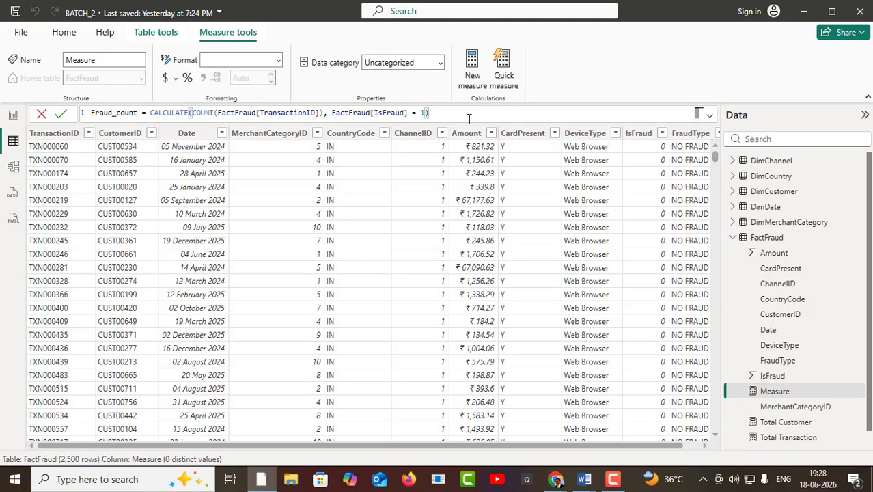
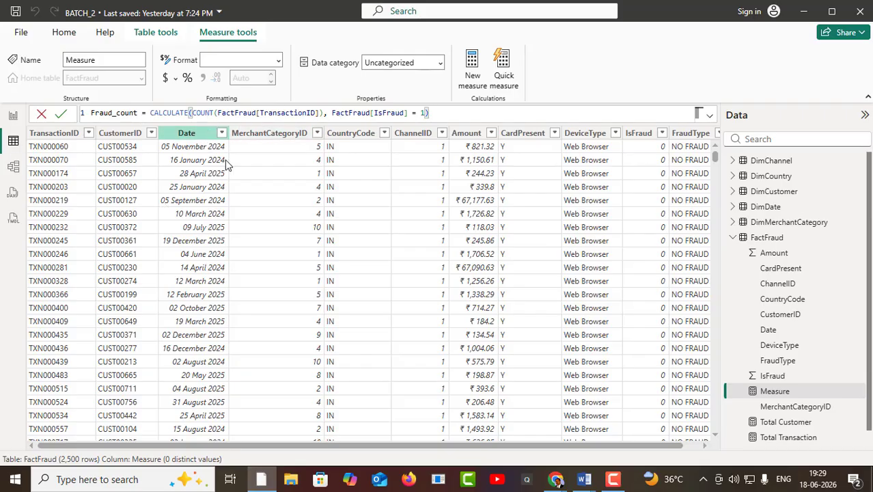
# - Review the Fraud_count formula, examining the CALCULATE and COUNT expression and the IsFraud filter argument
pyautogui.click(190, 113)
pyautogui.write('(')
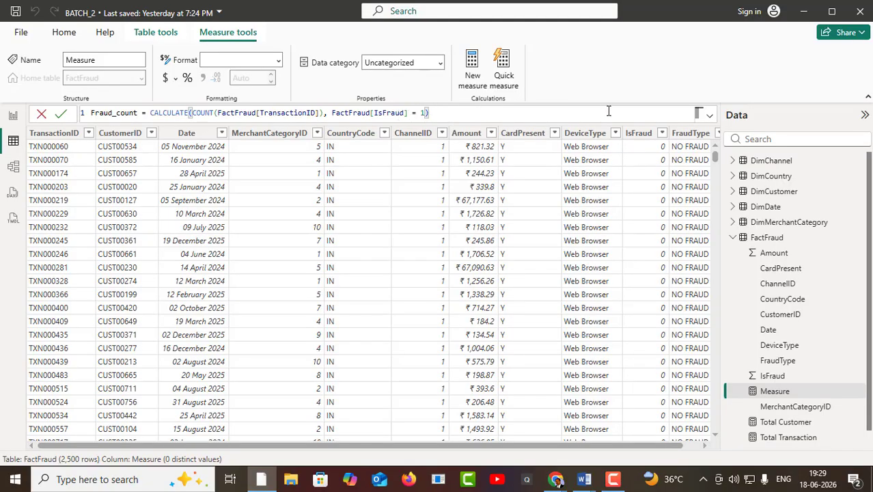
pyautogui.click(332, 114)
pyautogui.moveTo(333, 114); pyautogui.dragTo(429, 115)
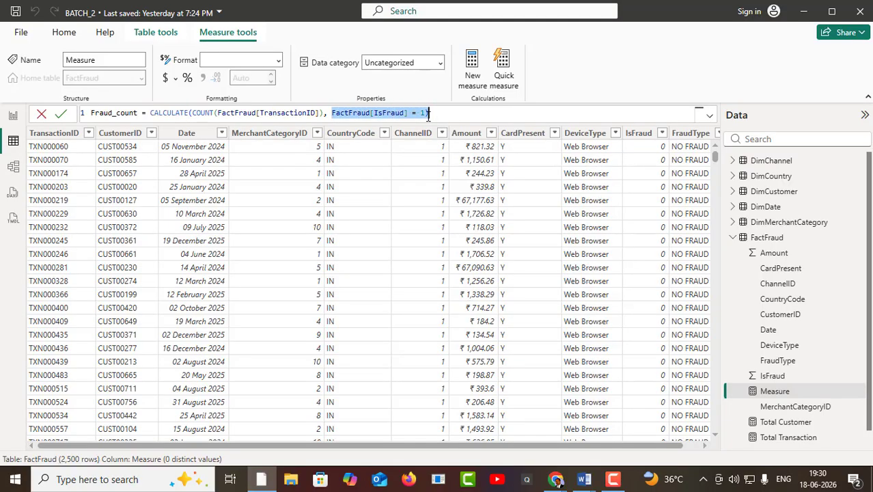
pyautogui.click(436, 113)
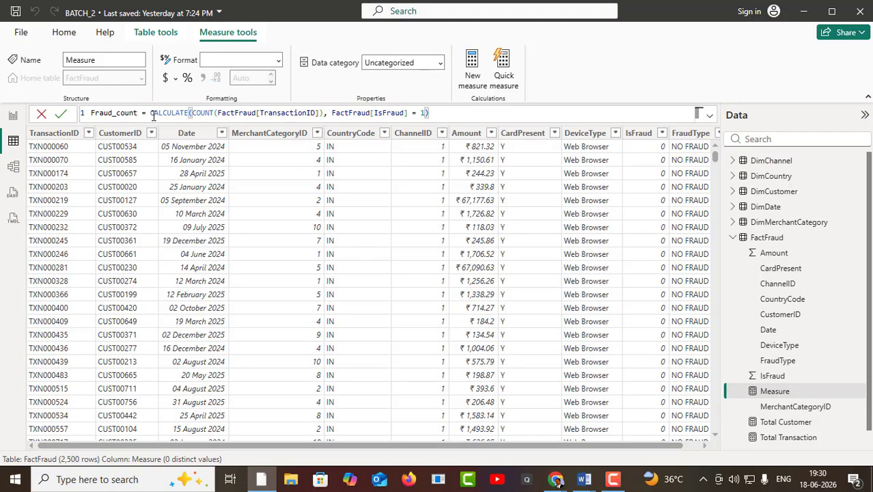
pyautogui.moveTo(151, 114); pyautogui.dragTo(444, 114)
pyautogui.click(457, 114)
pyautogui.moveTo(150, 113); pyautogui.dragTo(416, 107)
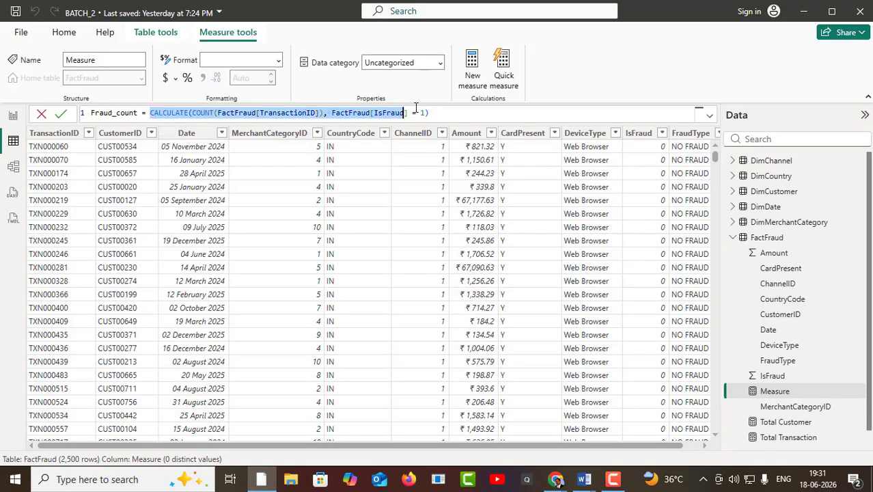
pyautogui.click(455, 111)
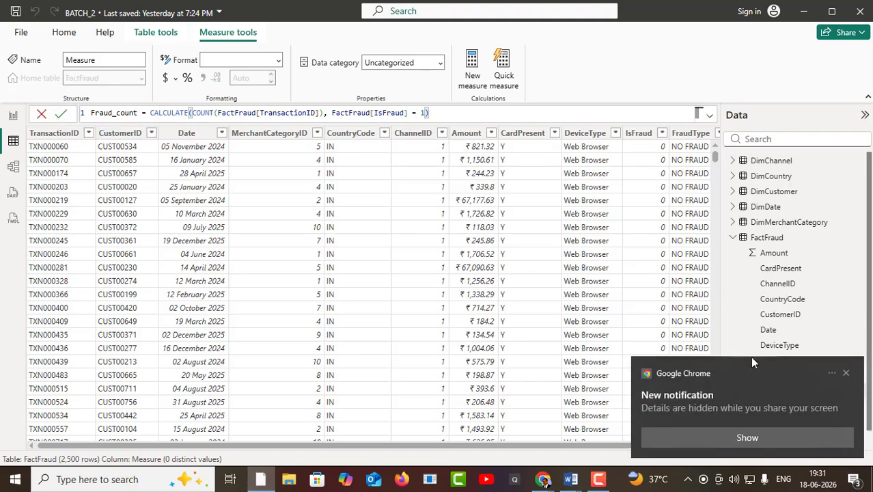
pyautogui.click(847, 374)
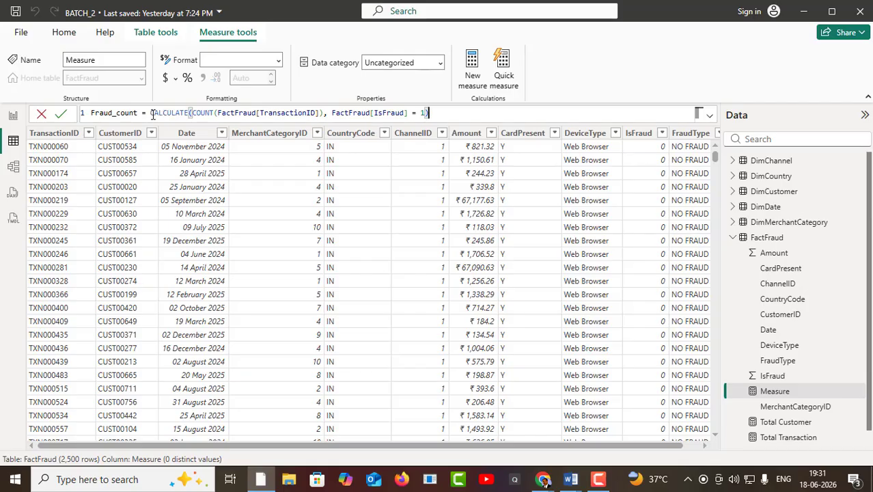
pyautogui.moveTo(151, 112); pyautogui.dragTo(446, 110)
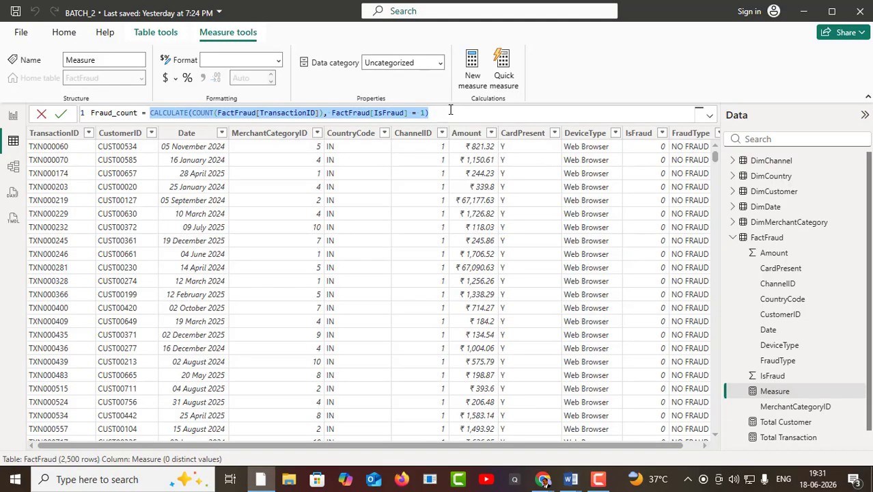
pyautogui.click(450, 112)
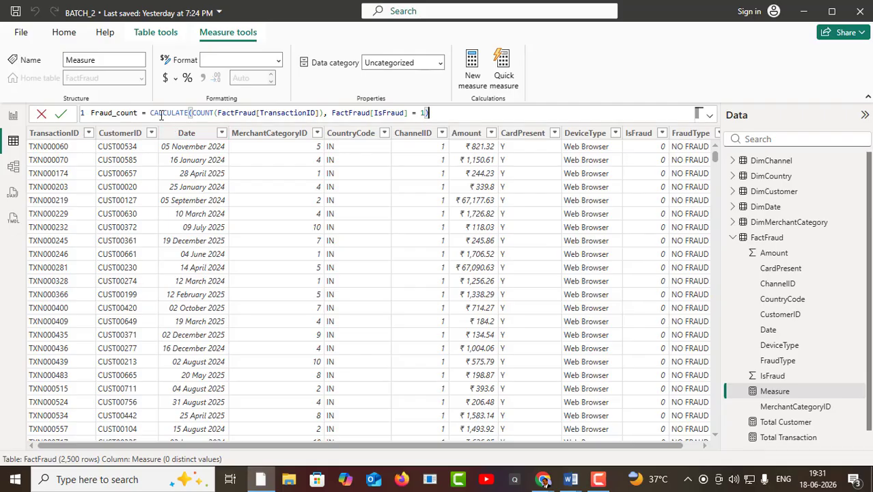
pyautogui.moveTo(151, 114); pyautogui.dragTo(325, 113)
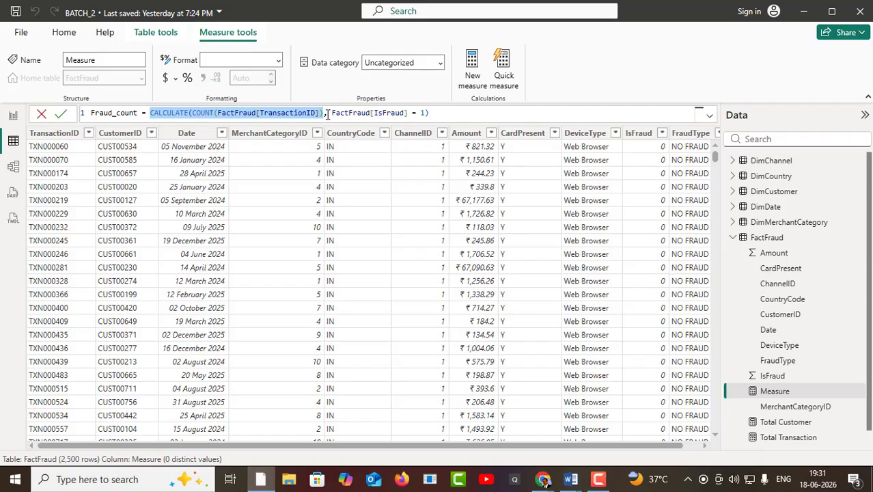
pyautogui.moveTo(331, 113); pyautogui.dragTo(429, 113)
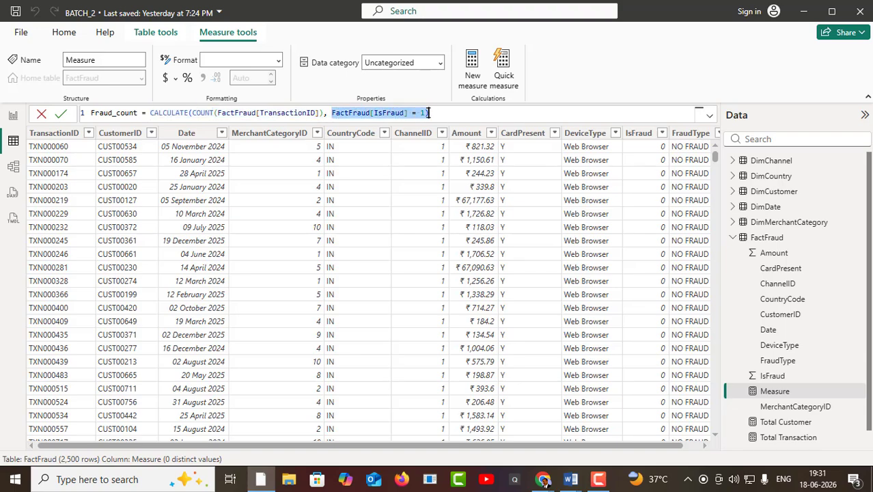
pyautogui.click(468, 114)
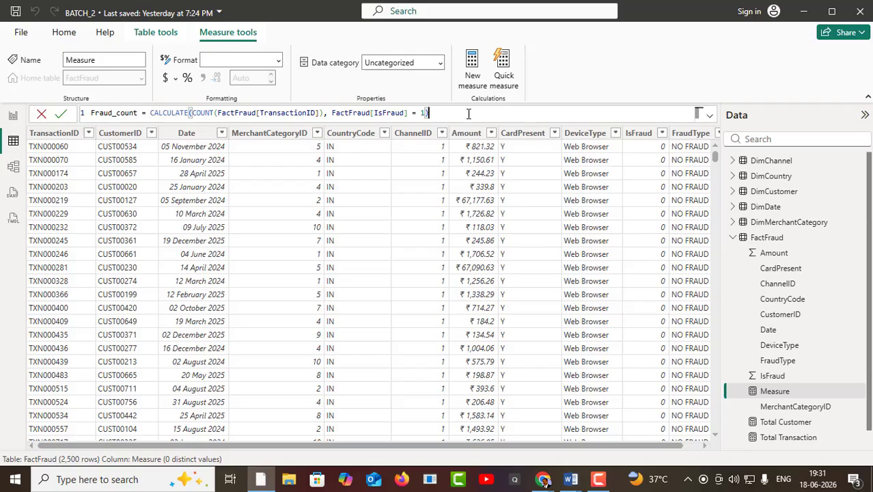
# - Commit the Fraud_count measure, and rename the Total Transaction measure to Total Transaction count
pyautogui.click(61, 117)
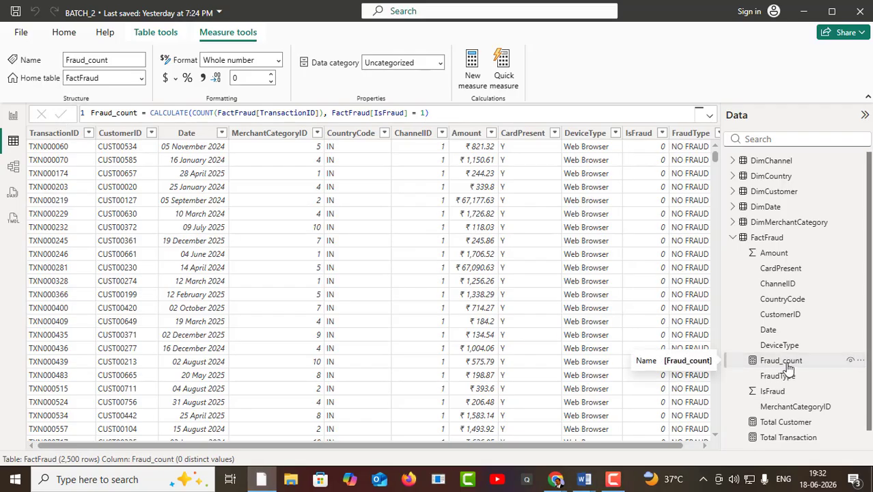
pyautogui.click(796, 439)
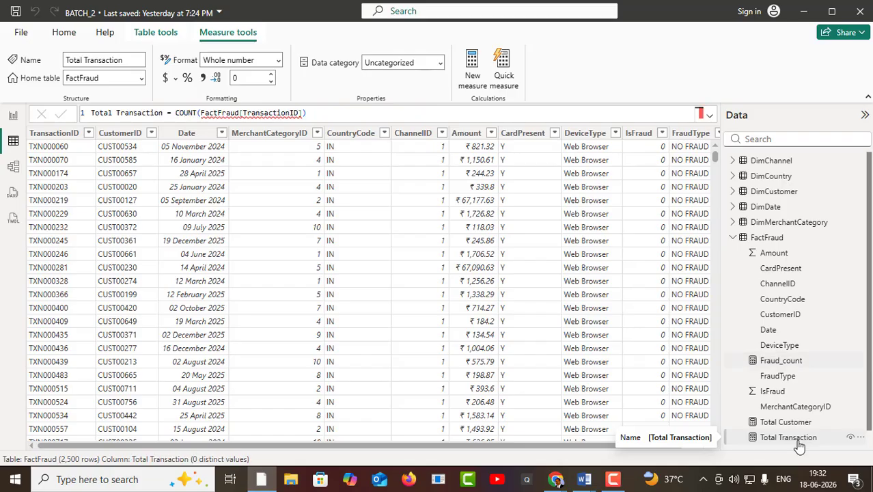
pyautogui.click(161, 114)
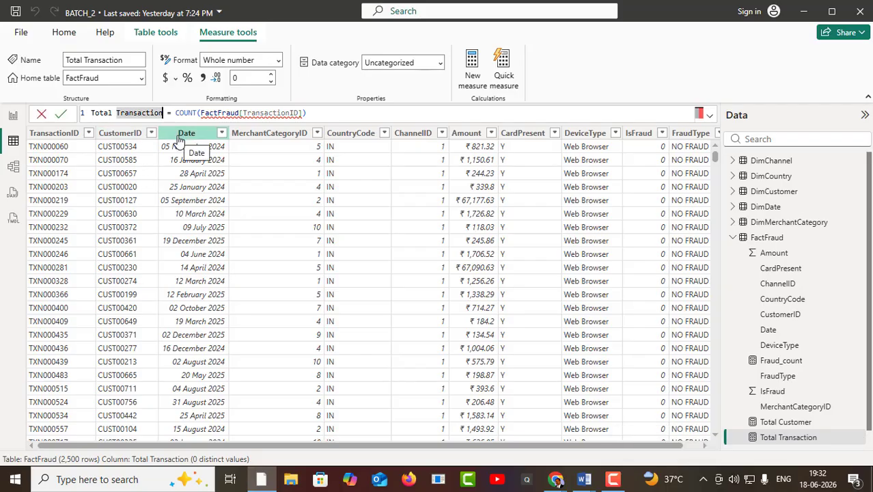
pyautogui.write('co')
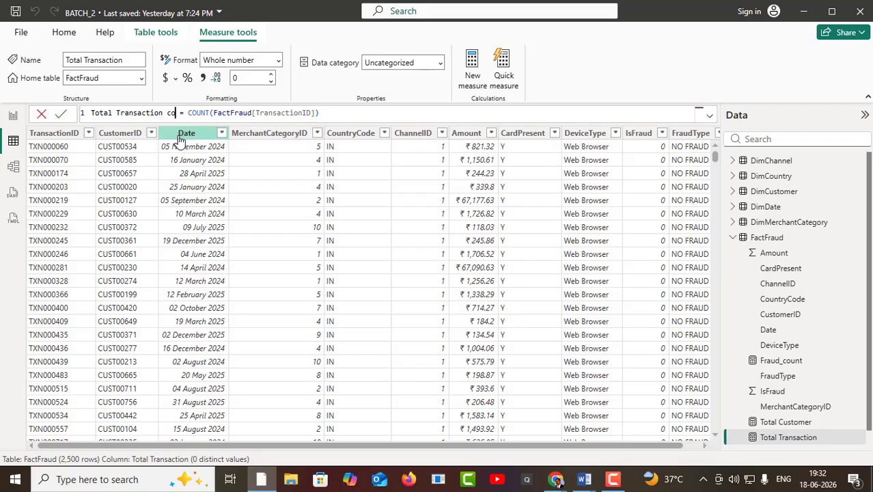
pyautogui.write('unt')
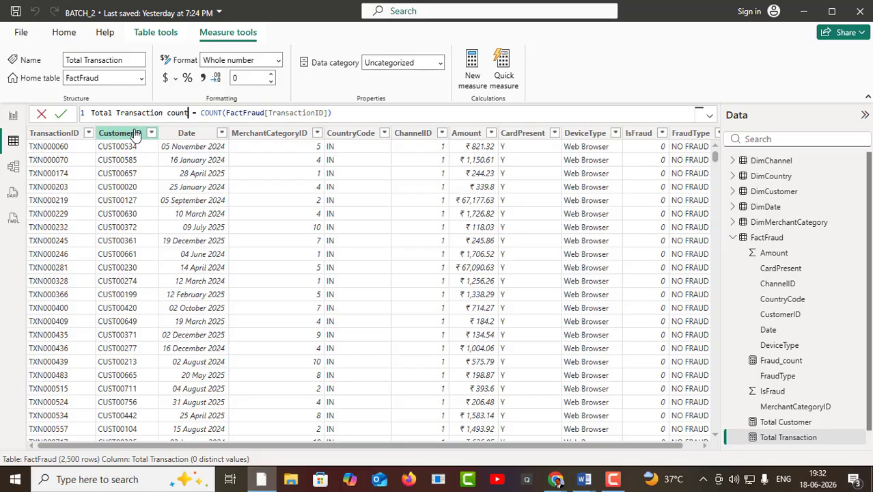
pyautogui.click(61, 114)
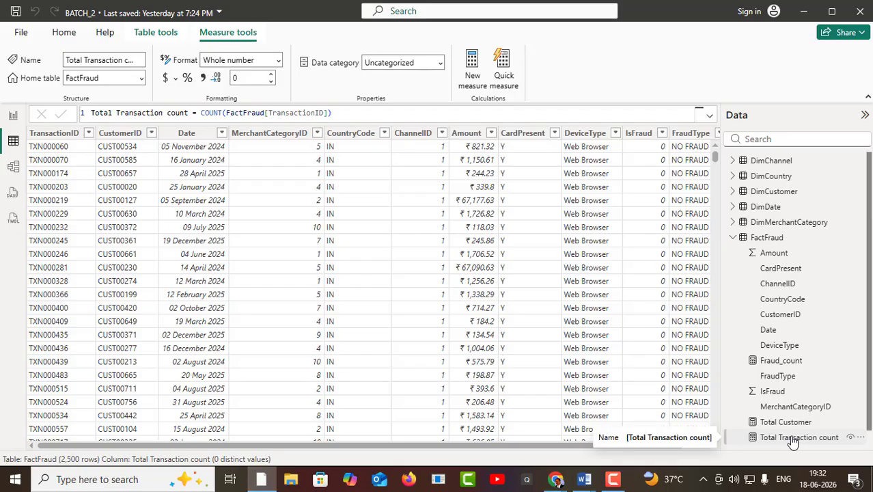
# - Create another new measure in the FactFraud table and name it Fraud Rate
pyautogui.rightClick(577, 142)
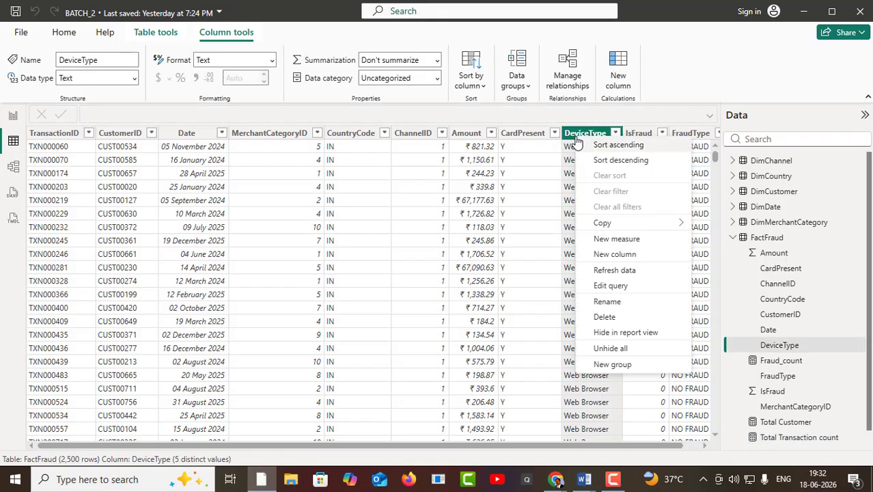
pyautogui.click(615, 238)
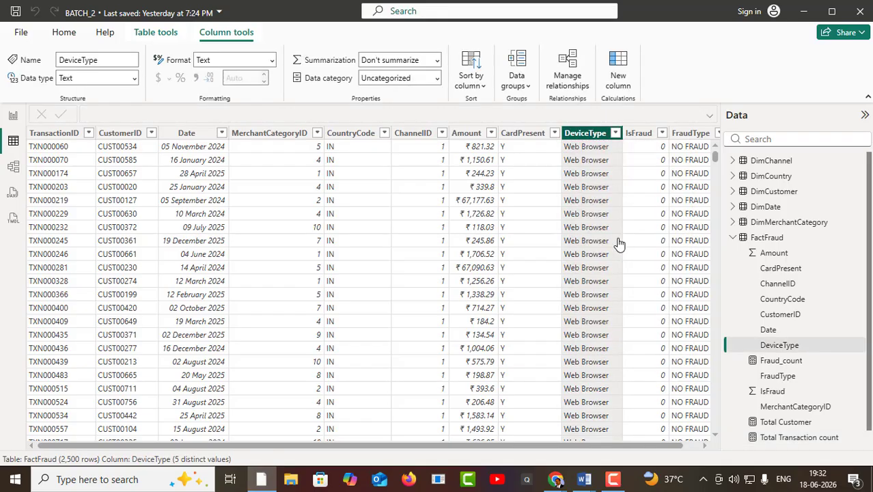
pyautogui.click(120, 113)
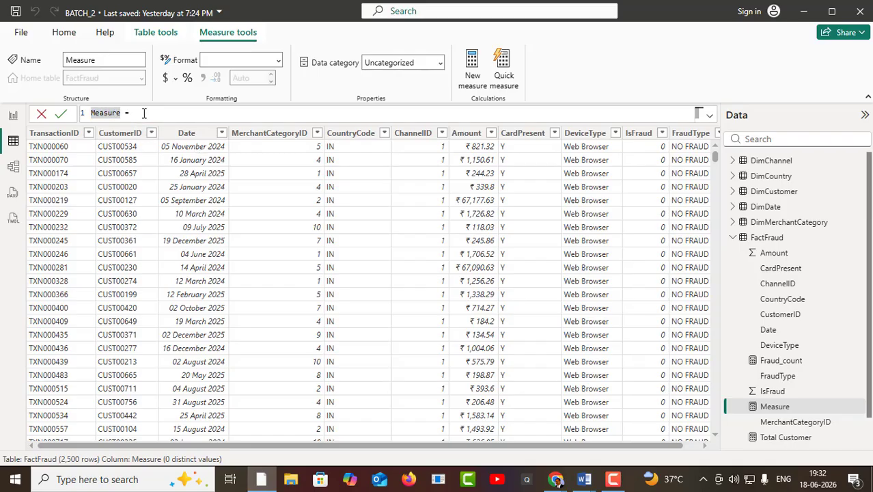
pyautogui.press('BackSpace')
pyautogui.press('BackSpace')
pyautogui.press('BackSpace')
pyautogui.press('BackSpace')
pyautogui.press('BackSpace')
pyautogui.press('BackSpace')
pyautogui.press('BackSpace')
pyautogui.write('Fraud')
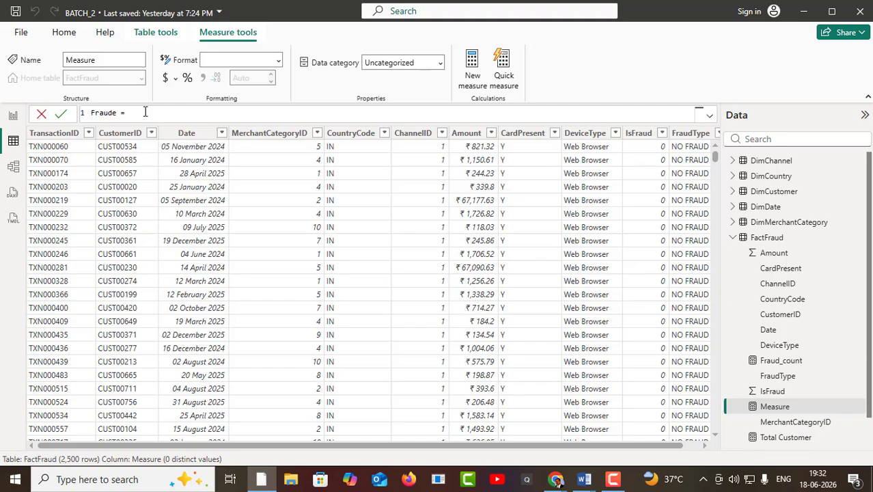
pyautogui.press('Delete')
pyautogui.write('Rate')
# - Start the Fraud Rate formula with a DIVIDE function that takes FactFraud[Fraud_count] as its numerator
pyautogui.click(165, 114)
pyautogui.write('divi')
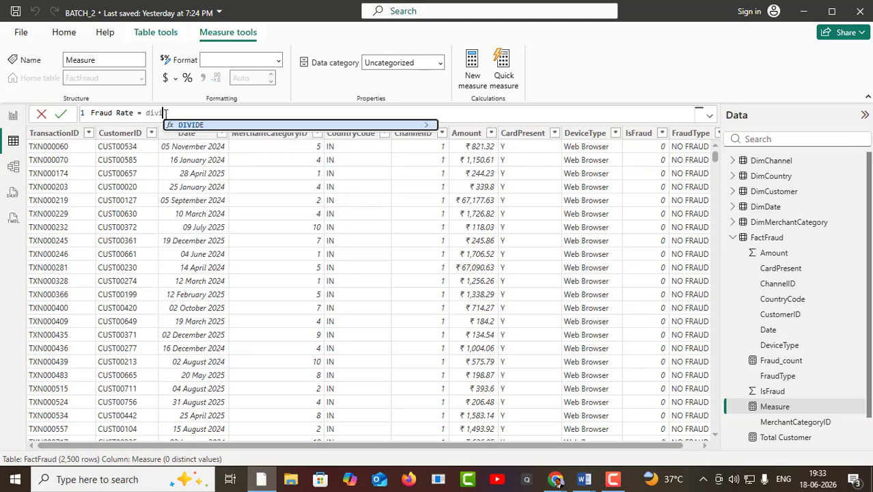
pyautogui.click(204, 126)
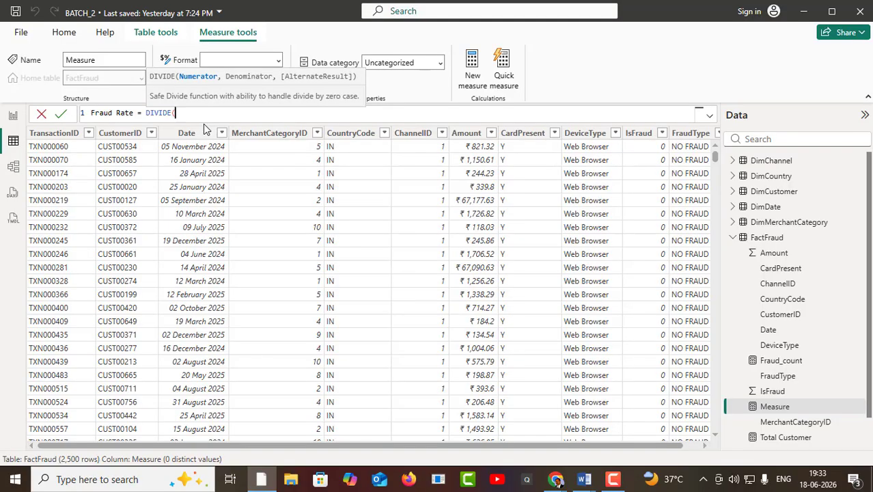
pyautogui.write('fraud[Fraud_count')
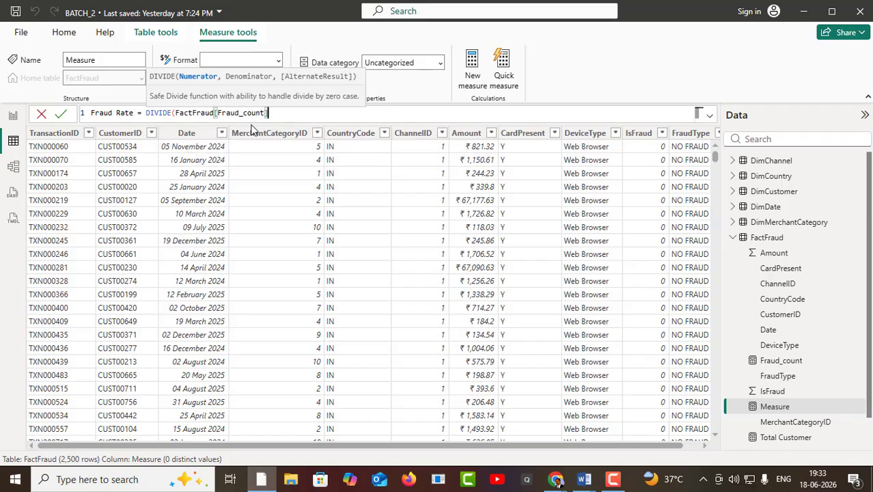
pyautogui.click(247, 126)
pyautogui.write(',')
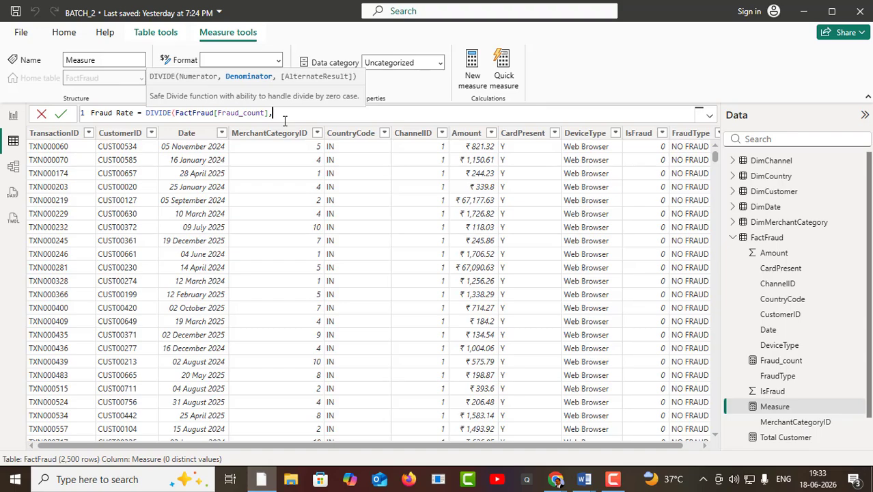
# - Complete DIVIDE with [Total Transaction count] as denominator and 0 as alternate result, and commit the Fraud Rate measure
pyautogui.write('total')
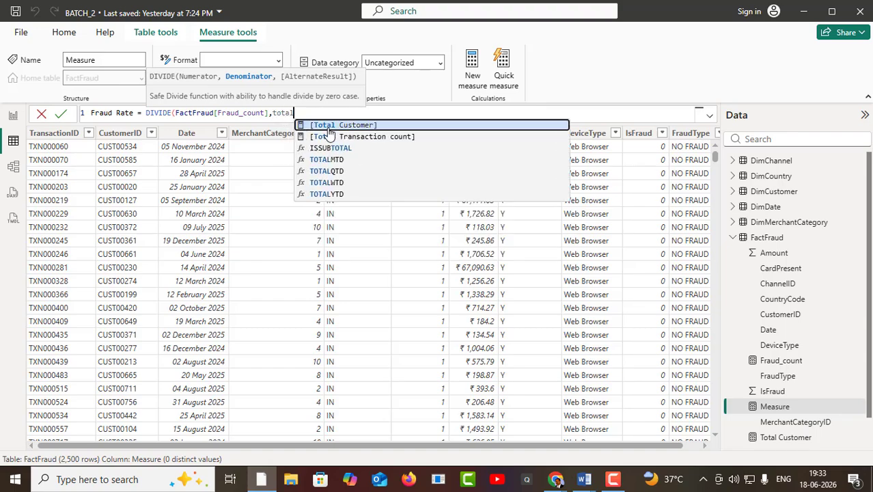
pyautogui.click(349, 137)
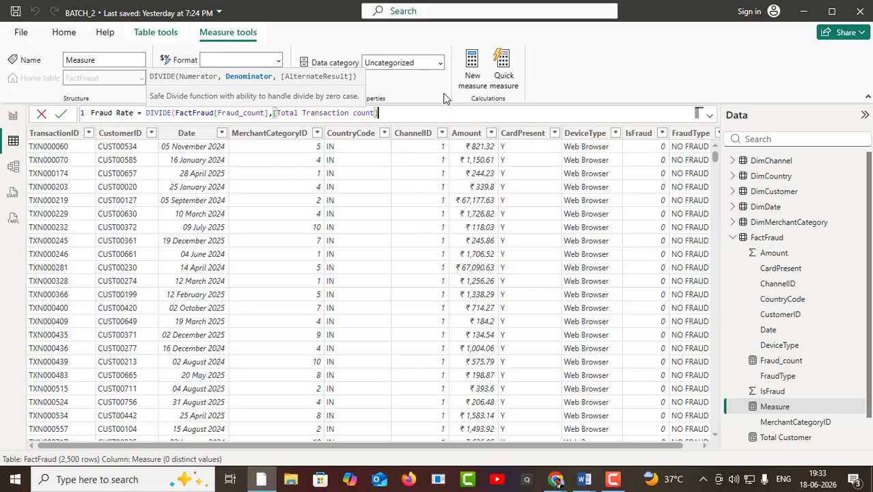
pyautogui.write(',0')
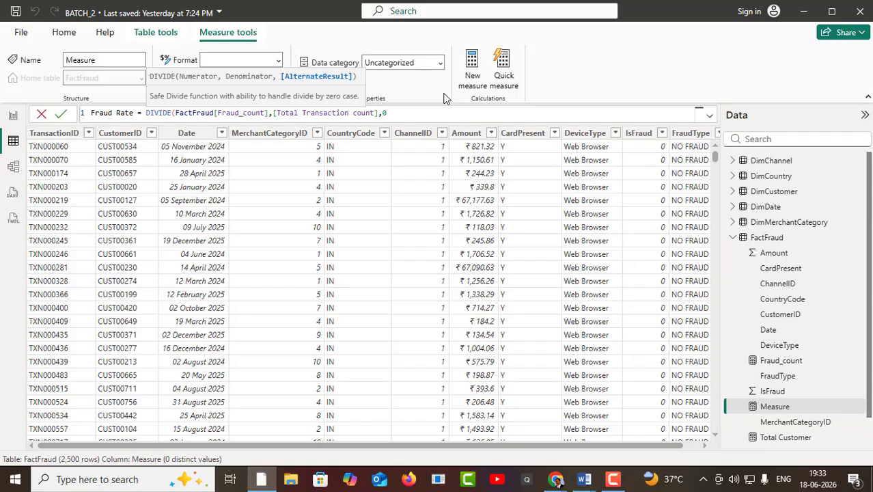
pyautogui.write(')')
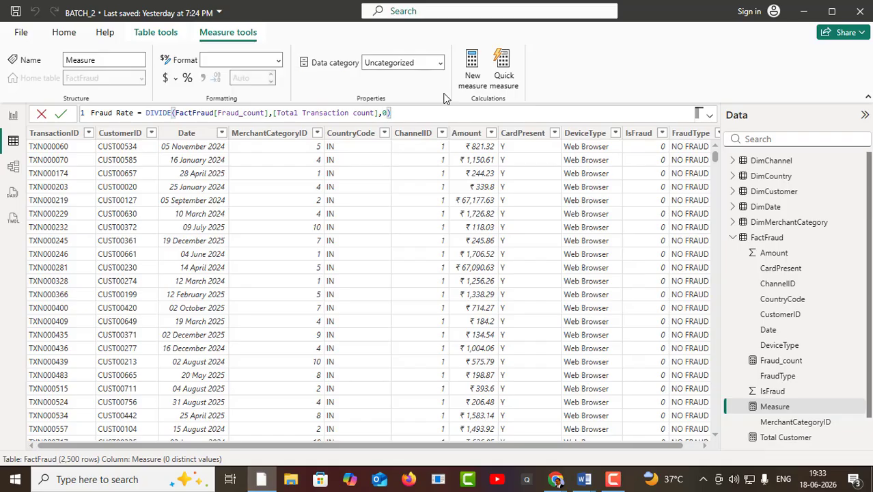
pyautogui.click(61, 114)
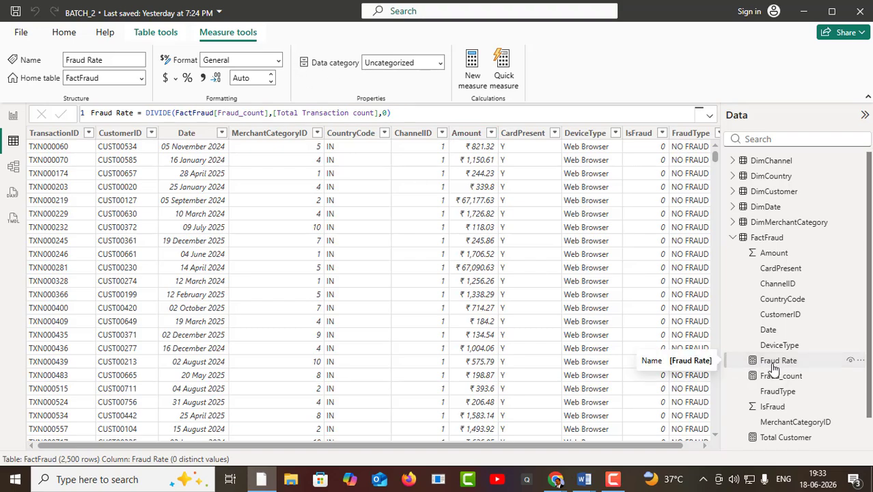
# - In the report view, add a new card beside the existing transaction card and fill it with the Fraud Rate measure
pyautogui.click(13, 119)
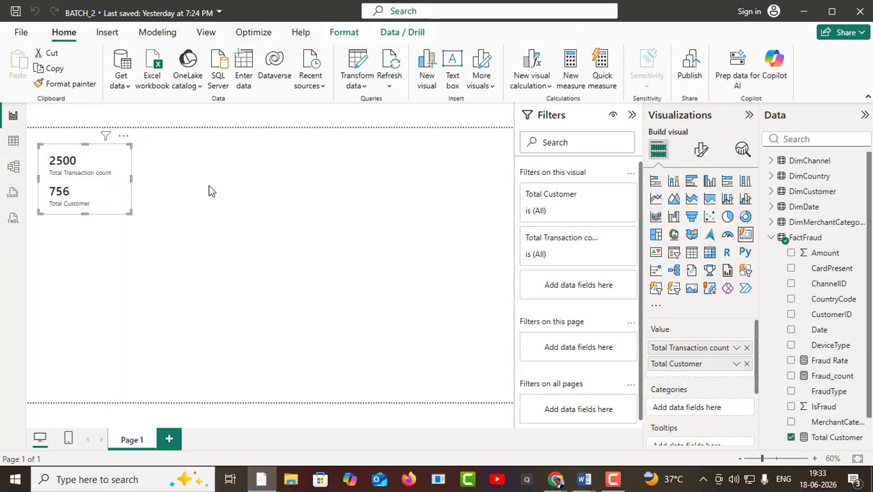
pyautogui.click(263, 183)
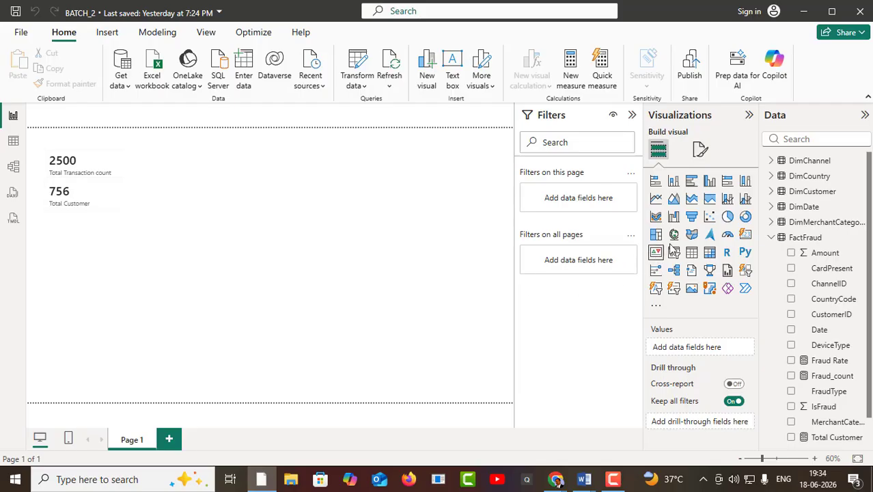
pyautogui.click(746, 234)
pyautogui.moveTo(114, 277); pyautogui.dragTo(207, 187)
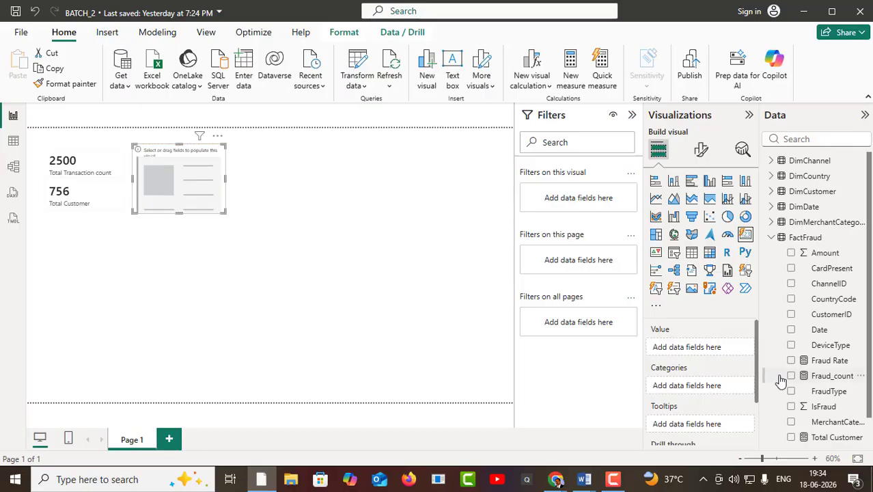
pyautogui.moveTo(811, 362); pyautogui.dragTo(696, 351)
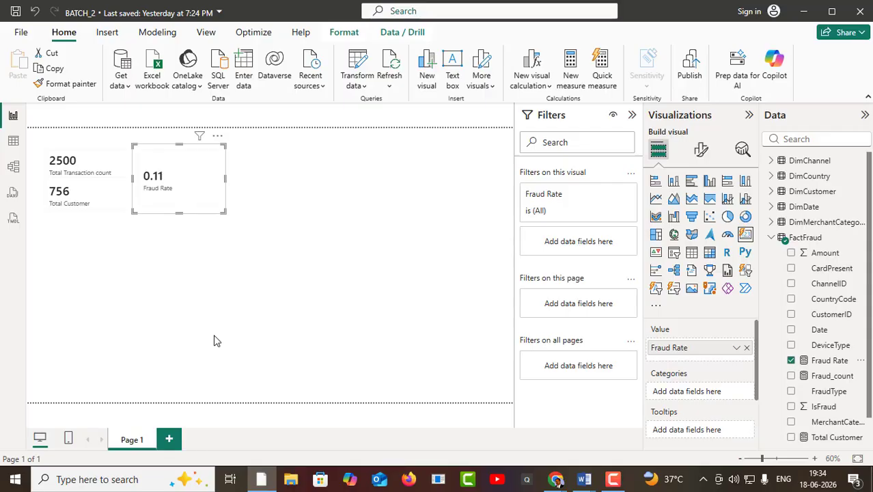
# - Set the Fraud Rate measure's format to Percentage
pyautogui.click(821, 366)
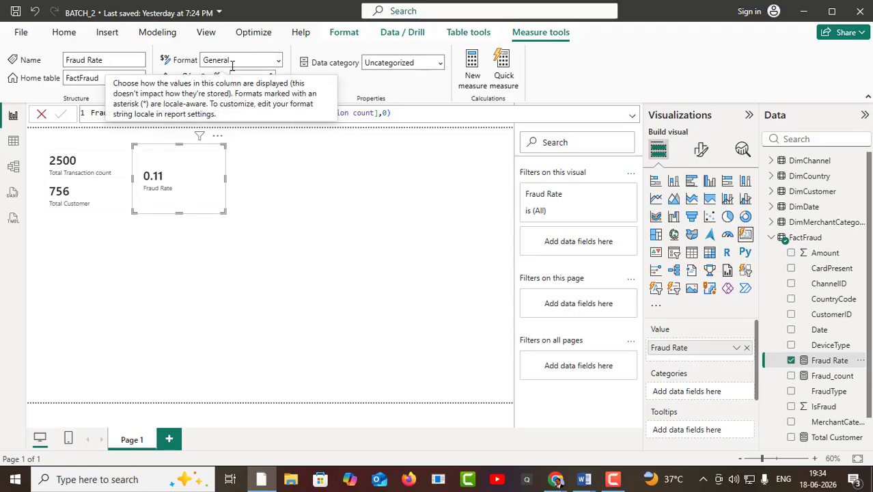
pyautogui.click(278, 61)
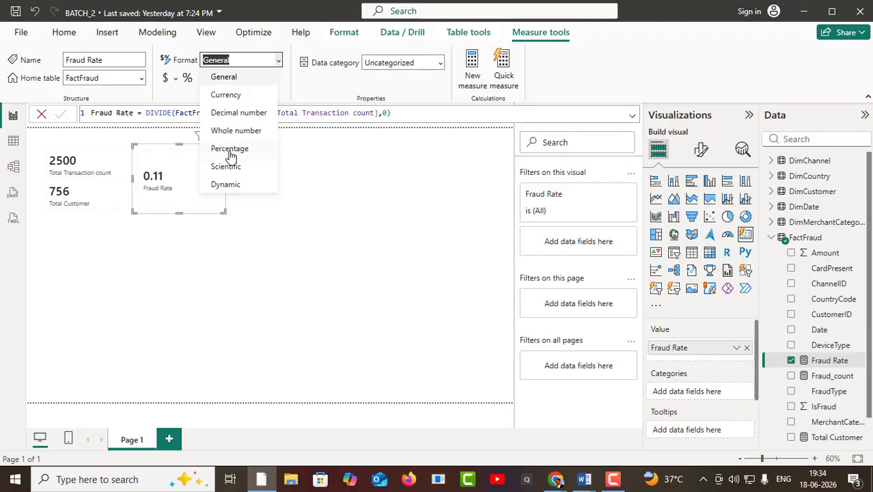
pyautogui.click(230, 154)
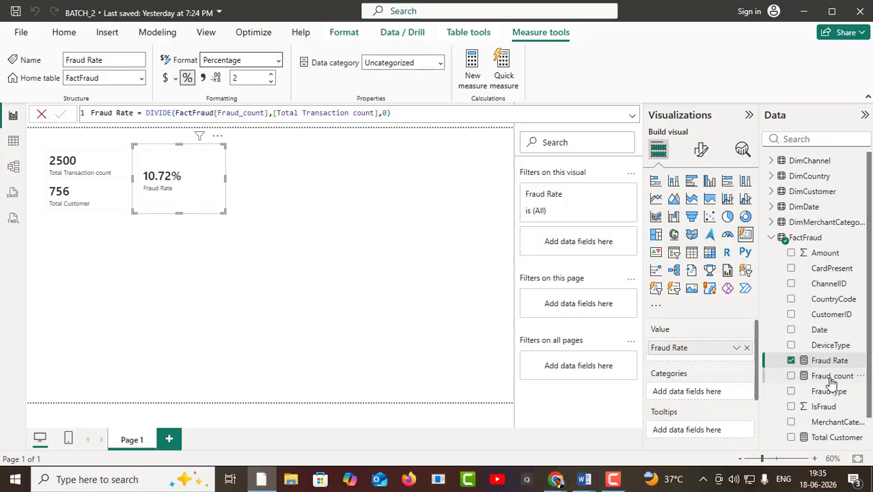
# - Add Fraud_count to the Fraud Rate card and set its multi-card layout arrangement to Vertical
pyautogui.moveTo(814, 377); pyautogui.dragTo(713, 363)
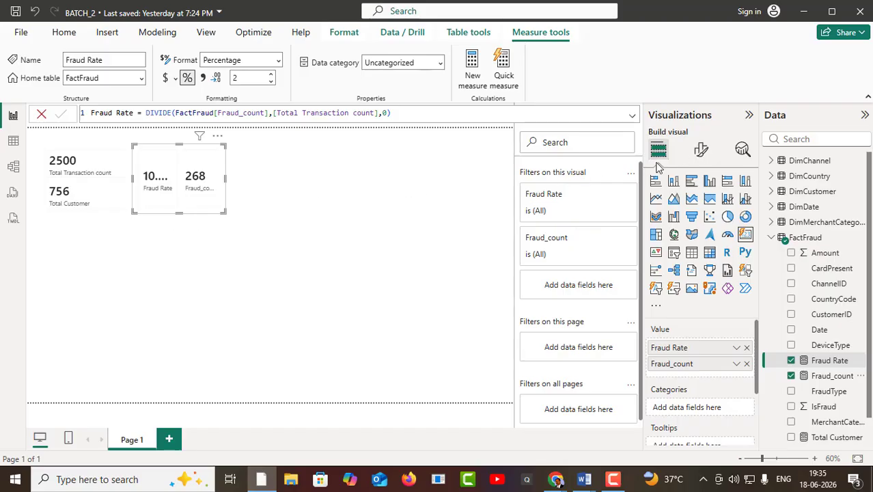
pyautogui.click(702, 151)
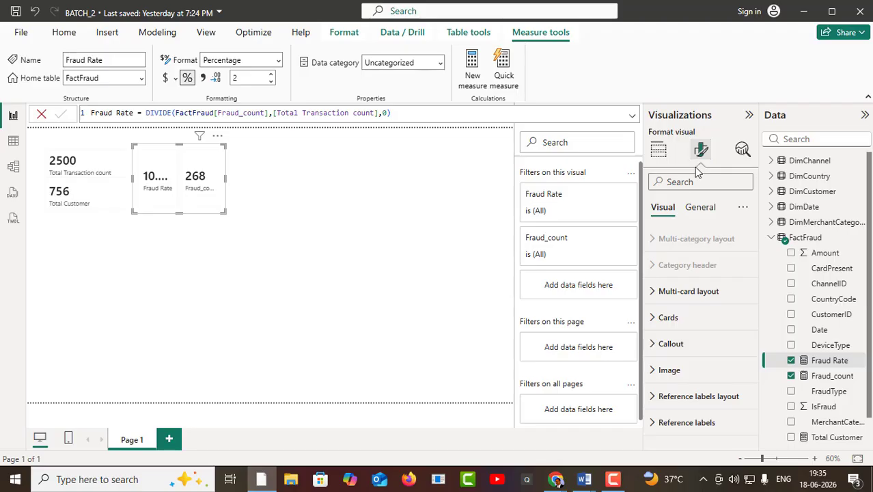
pyautogui.click(680, 183)
pyautogui.write('lay')
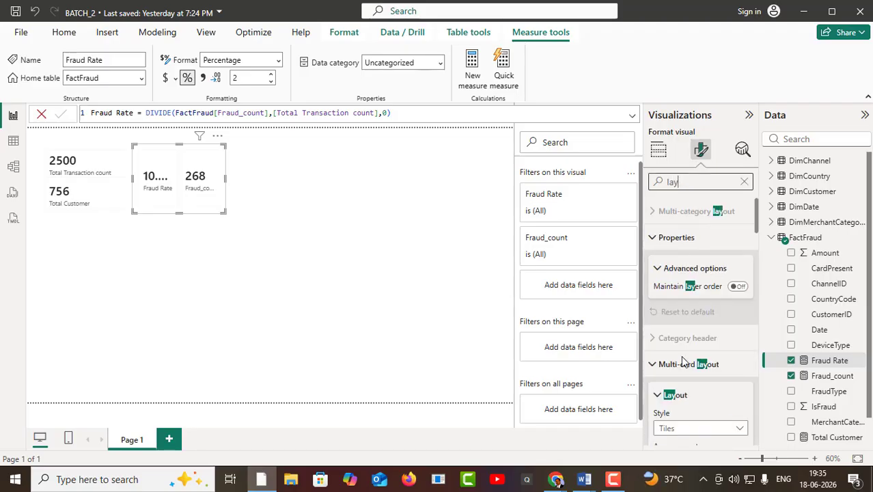
pyautogui.scroll(-1, 688, 415)
pyautogui.scroll(-1, 688, 418)
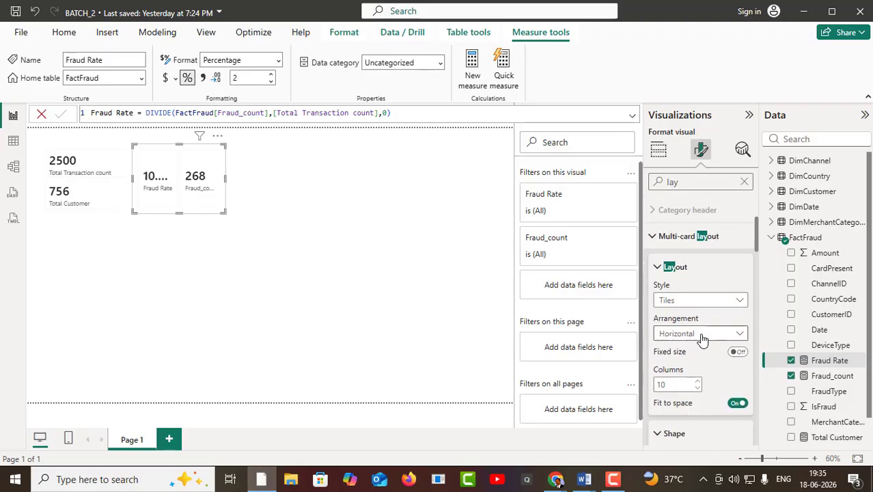
pyautogui.click(733, 333)
pyautogui.click(684, 365)
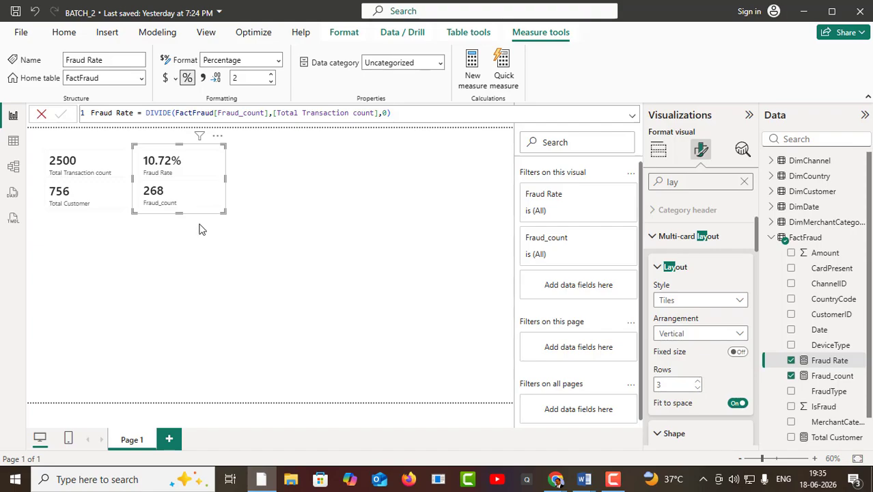
pyautogui.click(199, 261)
pyautogui.click(163, 200)
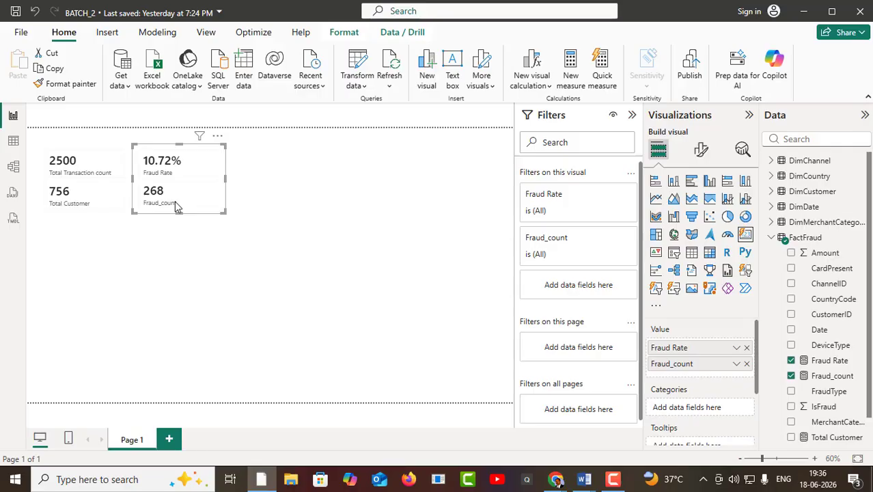
pyautogui.click(293, 226)
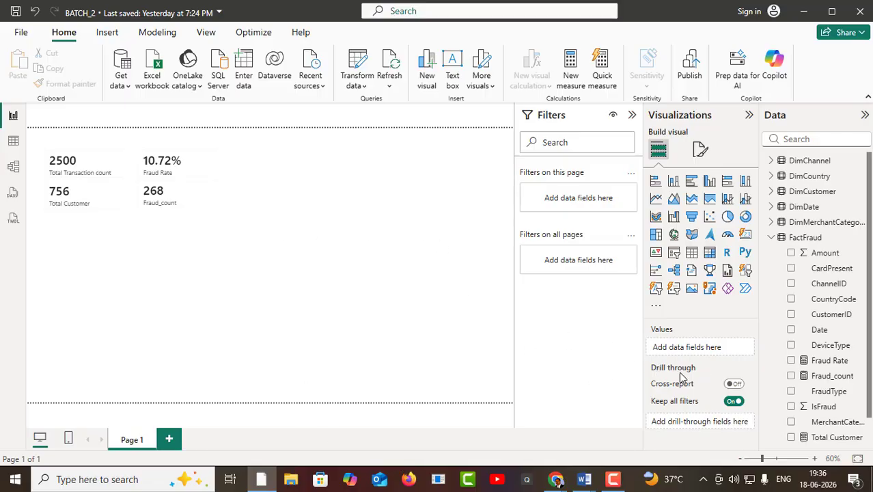
pyautogui.click(823, 364)
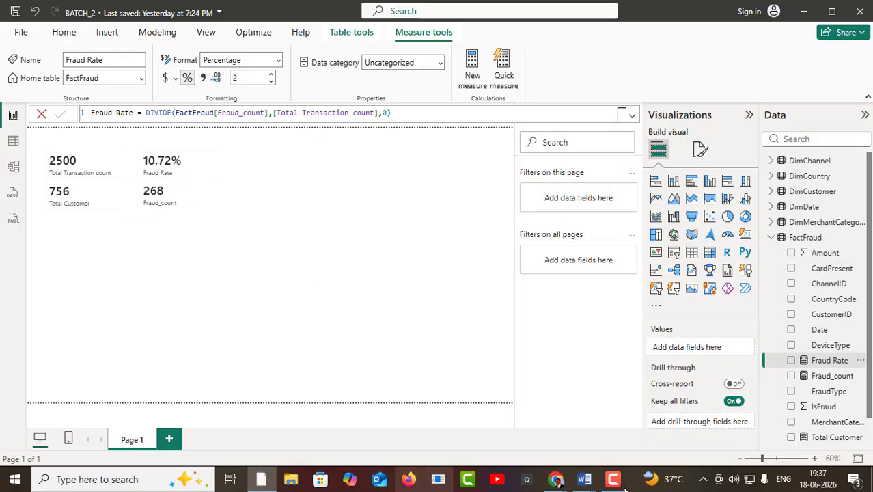
# - Switch to the Fraud Detection Parameter for Visualization document in Word and expand P_LOSS in item 3 to PREVENT_LOSS
pyautogui.moveTo(584, 481)
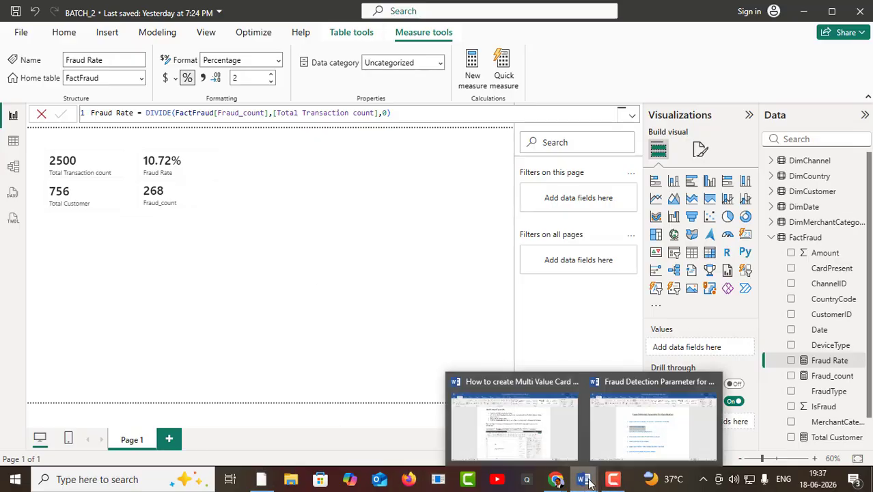
pyautogui.click(615, 444)
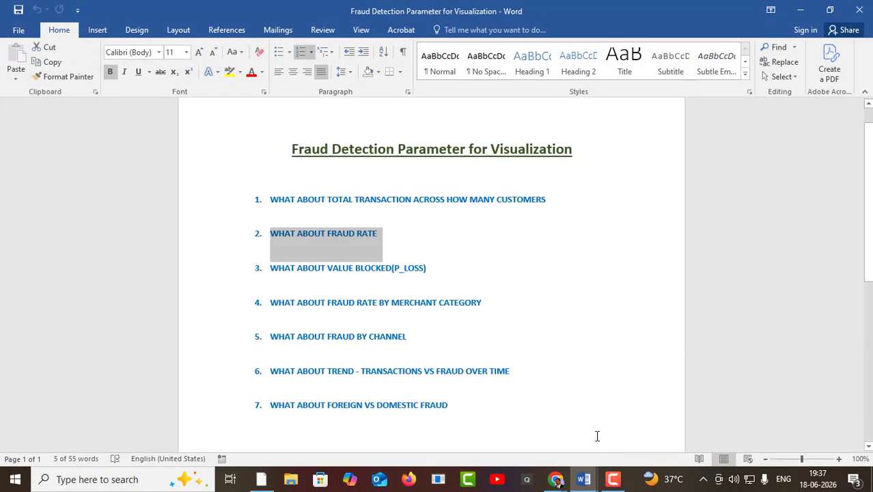
pyautogui.click(282, 280)
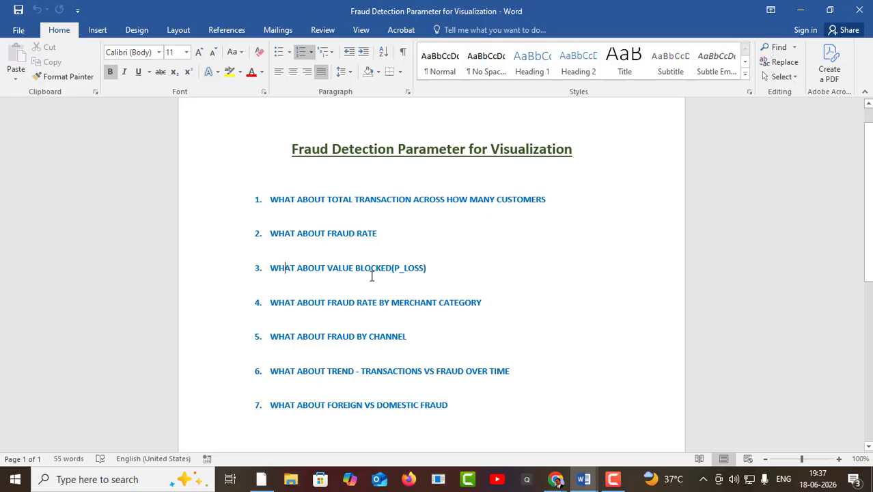
pyautogui.click(400, 279)
pyautogui.write('reve')
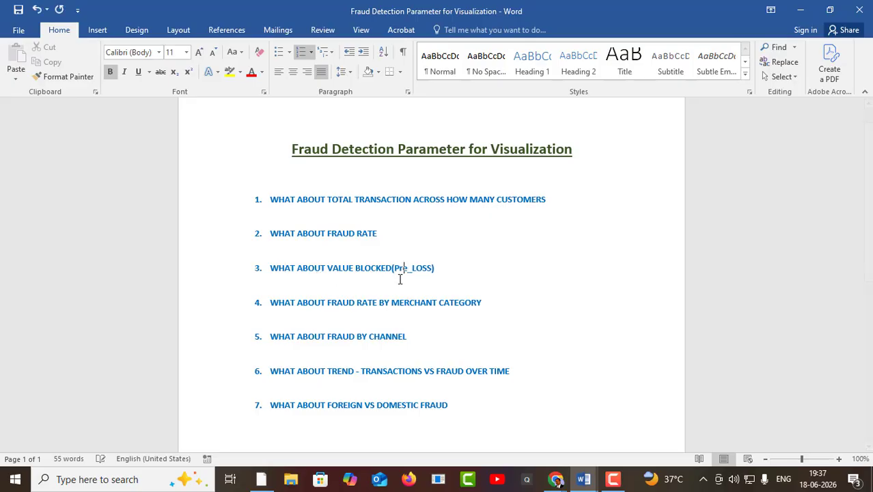
pyautogui.write('nt')
pyautogui.press('BackSpace')
pyautogui.press('BackSpace')
pyautogui.press('BackSpace')
pyautogui.press('BackSpace')
pyautogui.press('BackSpace')
pyautogui.press('BackSpace')
pyautogui.write('REVENT')
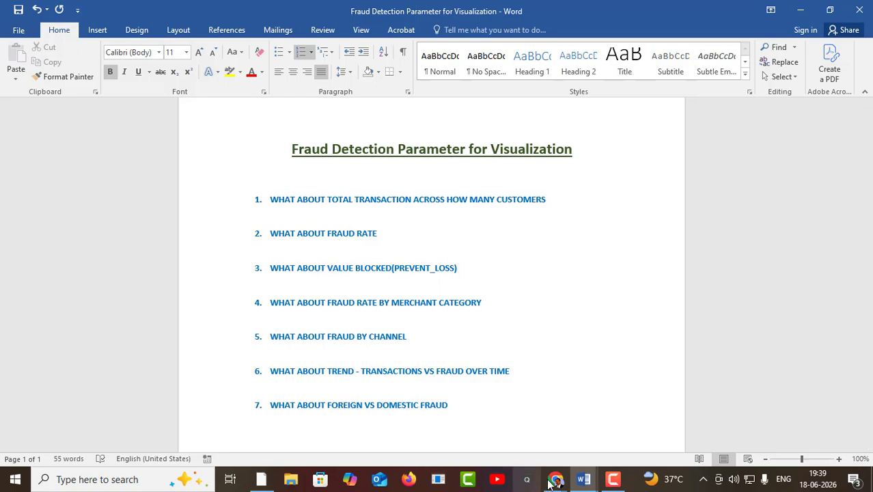
# - Switch back to the BATCH_2 report, show the FactFraud table's data and examine the values available in the IsFraud column's filter
pyautogui.moveTo(600, 486)
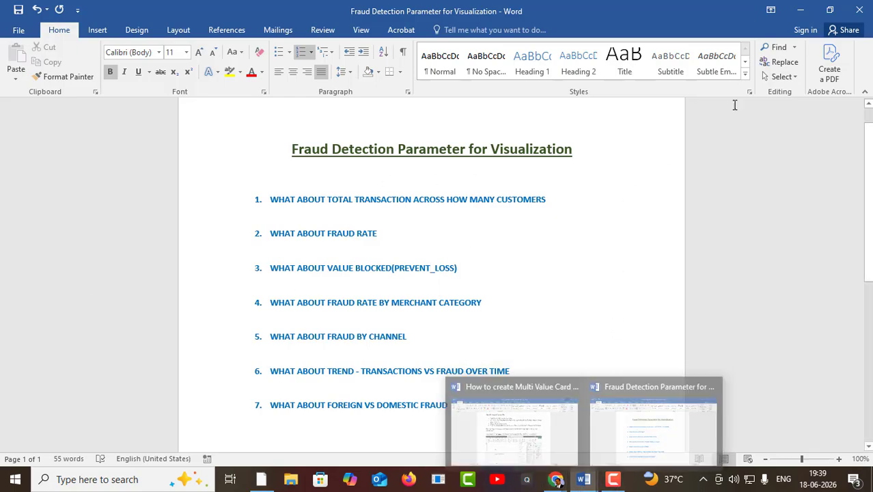
pyautogui.click(799, 11)
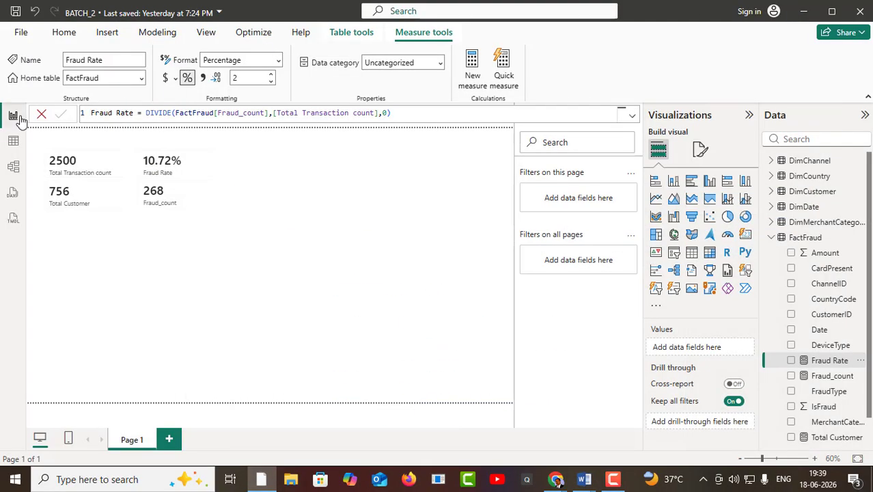
pyautogui.click(11, 143)
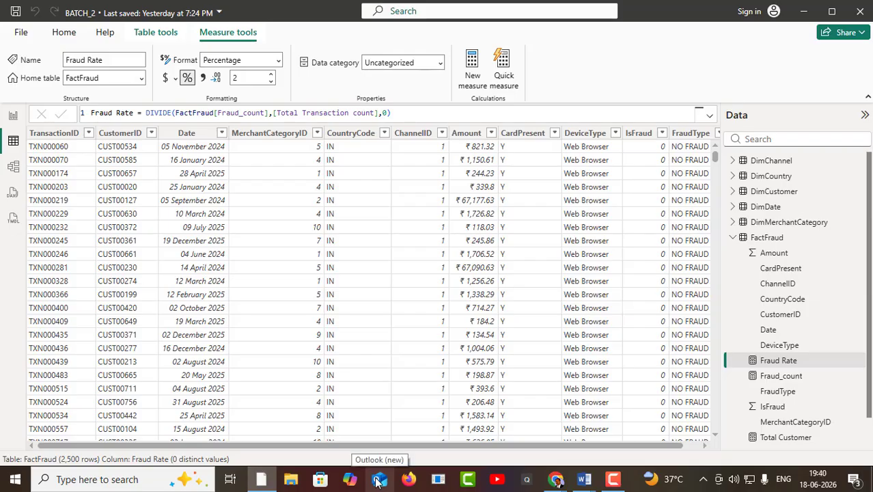
pyautogui.moveTo(555, 478)
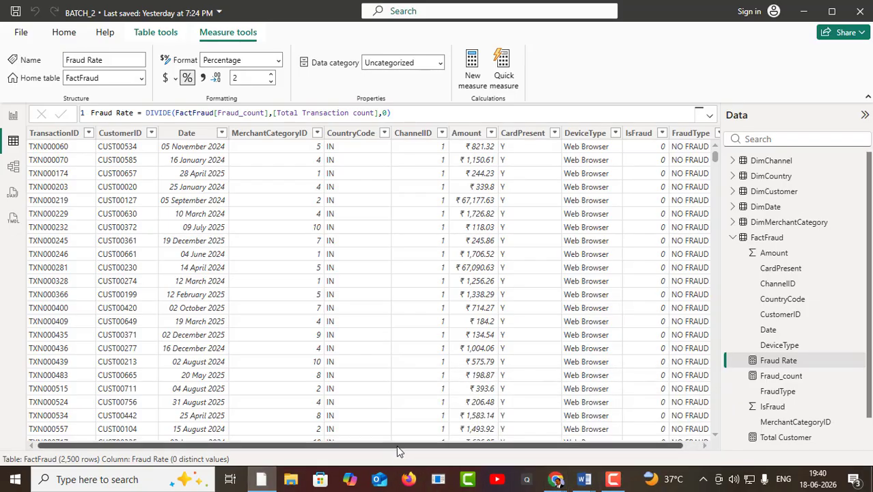
pyautogui.moveTo(400, 447); pyautogui.dragTo(425, 448)
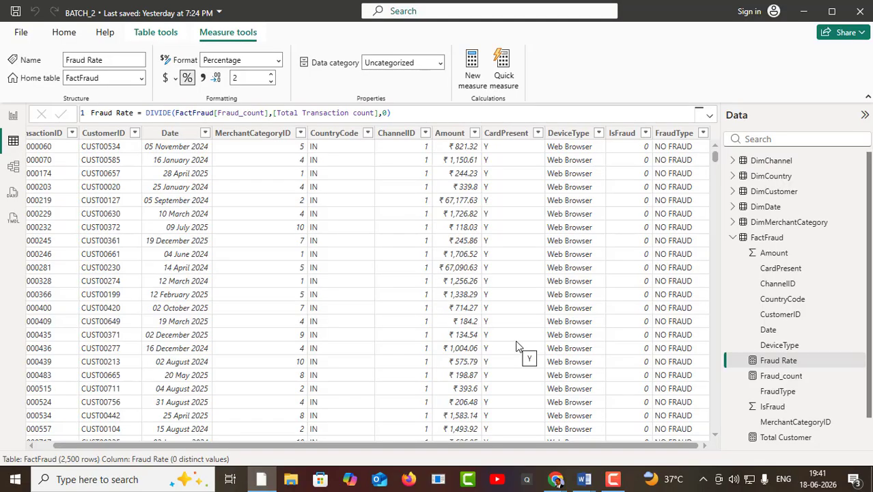
pyautogui.click(644, 135)
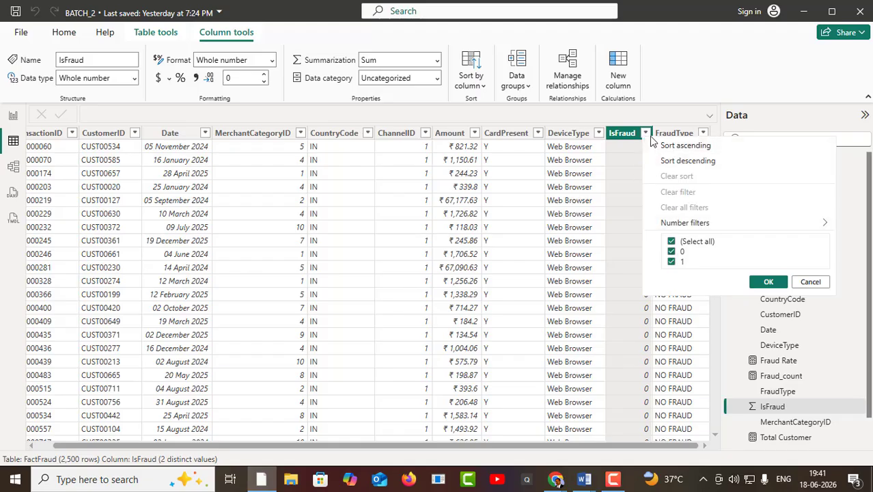
pyautogui.click(806, 283)
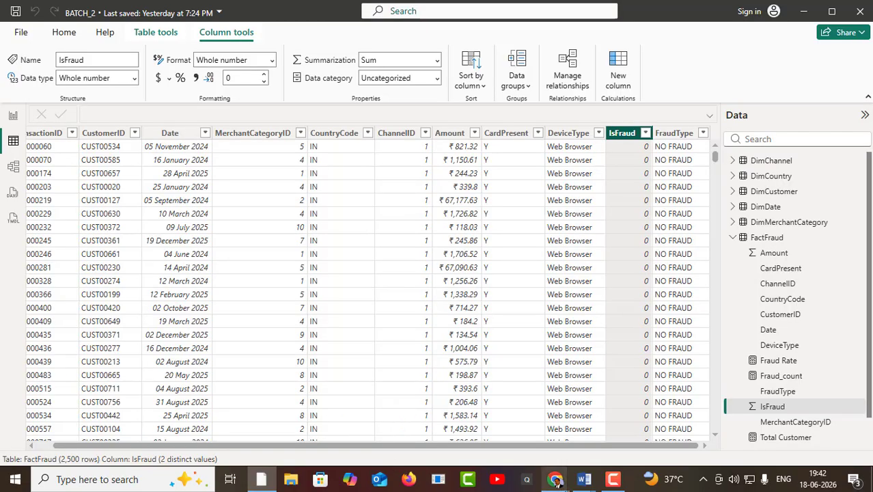
# - Switch to the Google Meet call, mute and unmute the microphone, and return to the BATCH_2 report in Power BI
pyautogui.moveTo(555, 482)
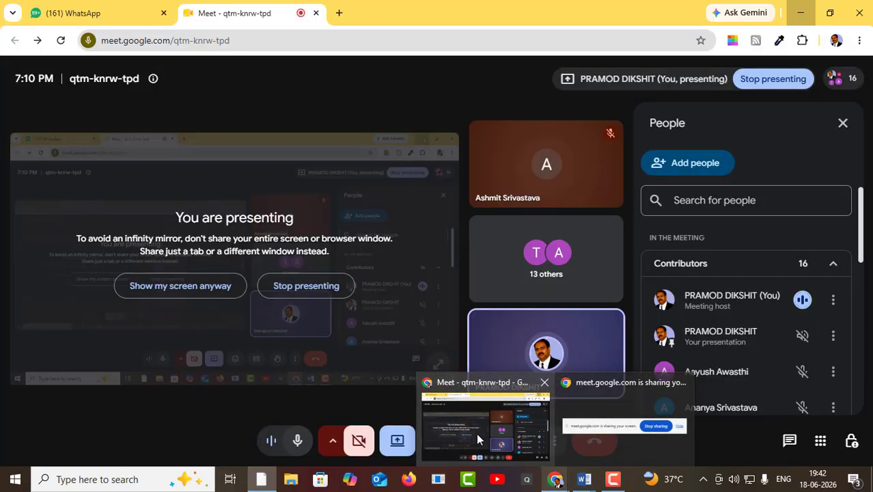
pyautogui.click(476, 433)
pyautogui.click(297, 443)
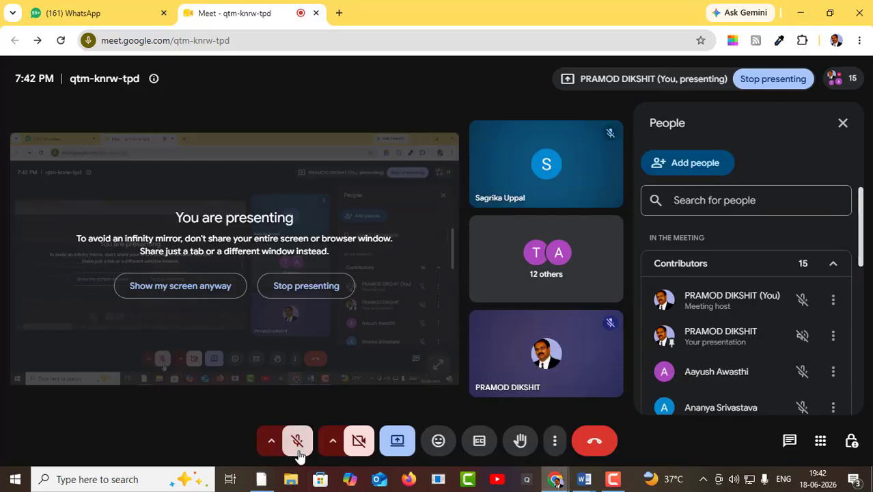
pyautogui.moveTo(579, 483)
pyautogui.click(295, 440)
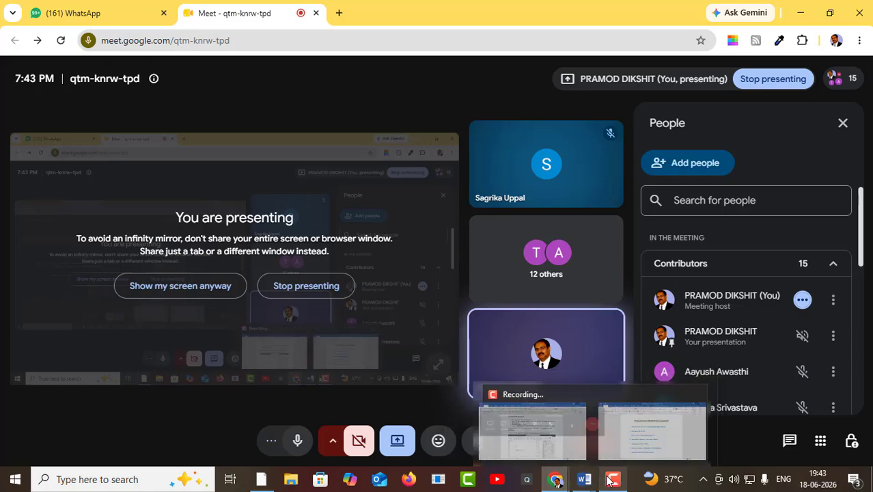
pyautogui.moveTo(610, 480)
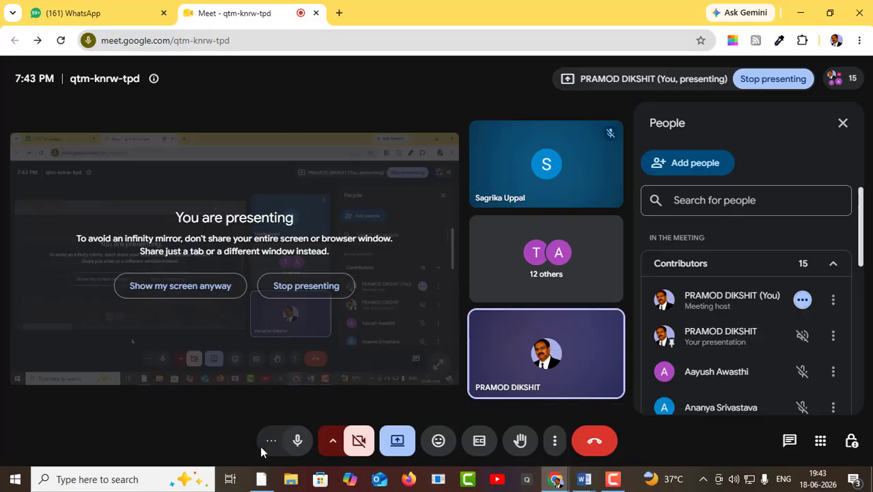
pyautogui.click(262, 479)
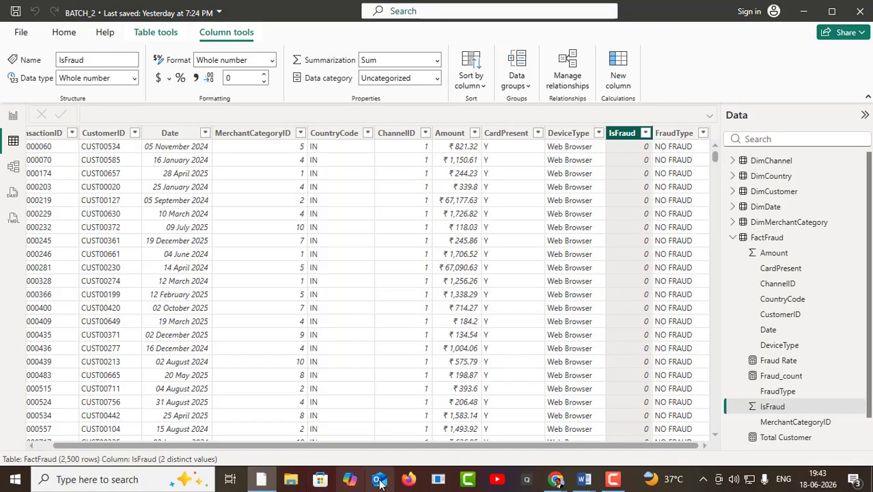
# - Filter the FactFraud table to show only rows where IsFraud is 1
pyautogui.moveTo(405, 448); pyautogui.dragTo(549, 449)
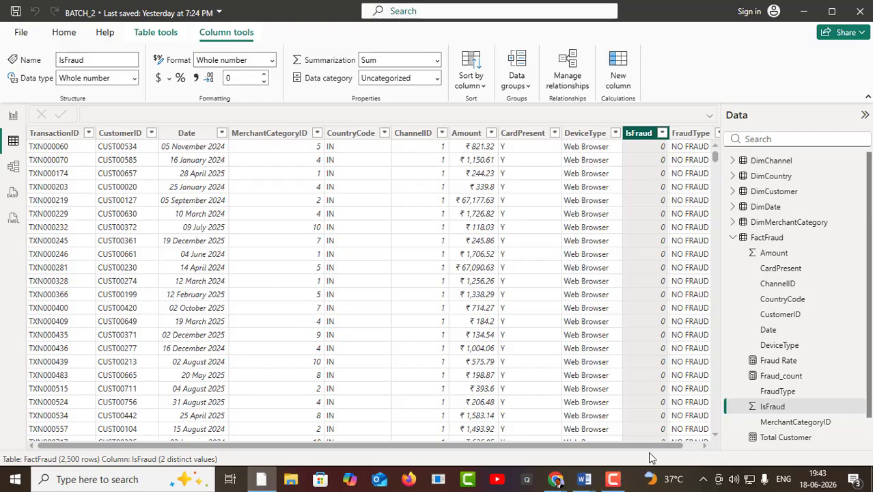
pyautogui.moveTo(652, 451); pyautogui.dragTo(690, 447)
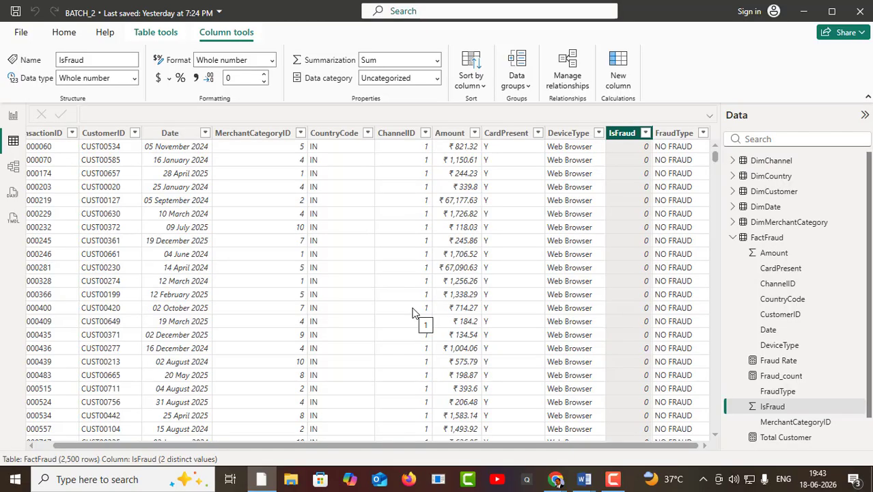
pyautogui.click(645, 134)
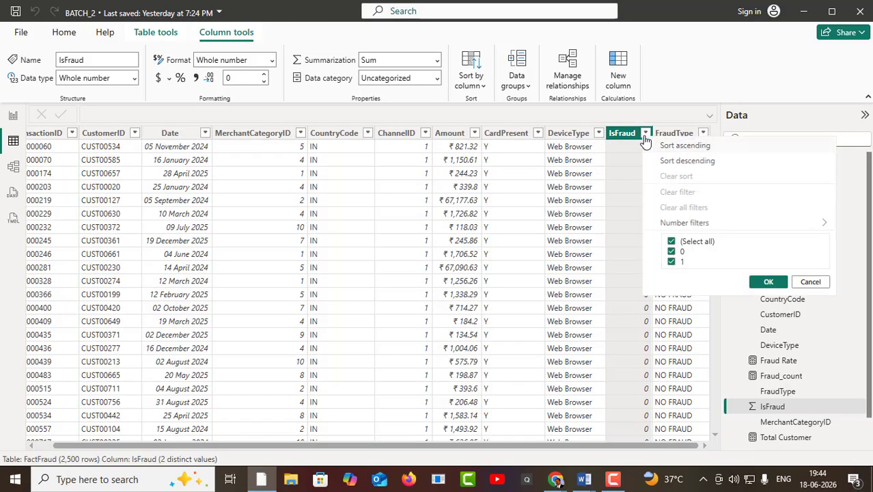
pyautogui.click(672, 242)
pyautogui.click(672, 263)
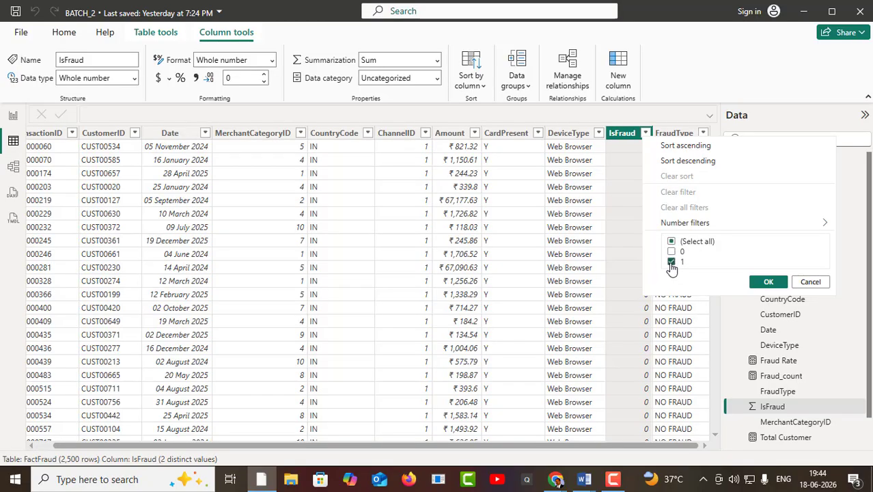
pyautogui.click(764, 282)
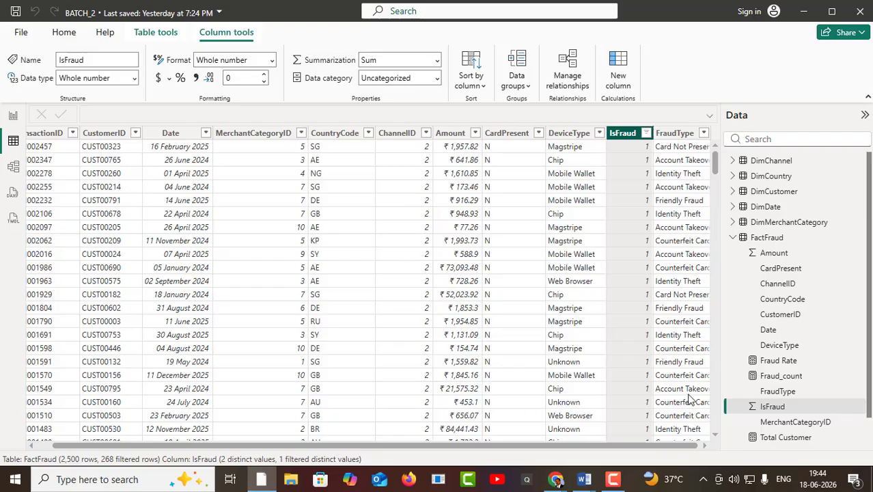
pyautogui.moveTo(685, 445); pyautogui.dragTo(708, 438)
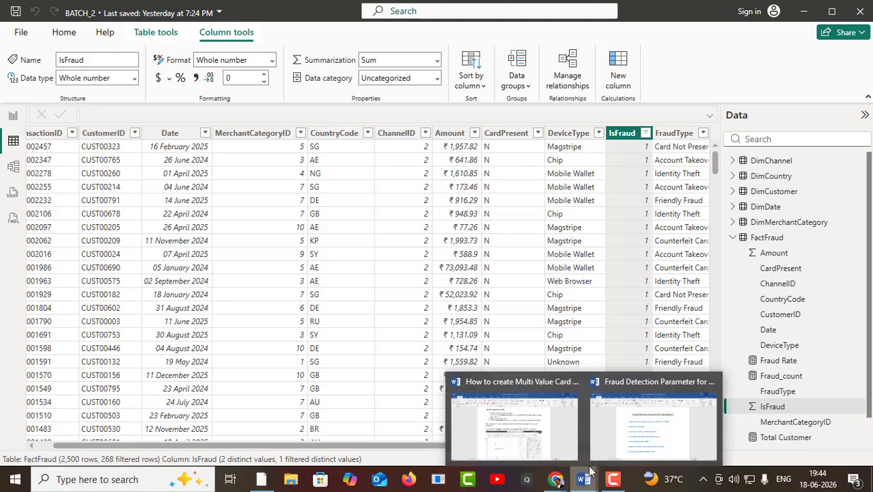
# - Switch to the Fraud Detection Parameter for Visualization document in Word and replace BLOCKED(PREVENT_LOSS) in item 3 with LOST IN FRAUD
pyautogui.hotkey('alt', 'Tab')
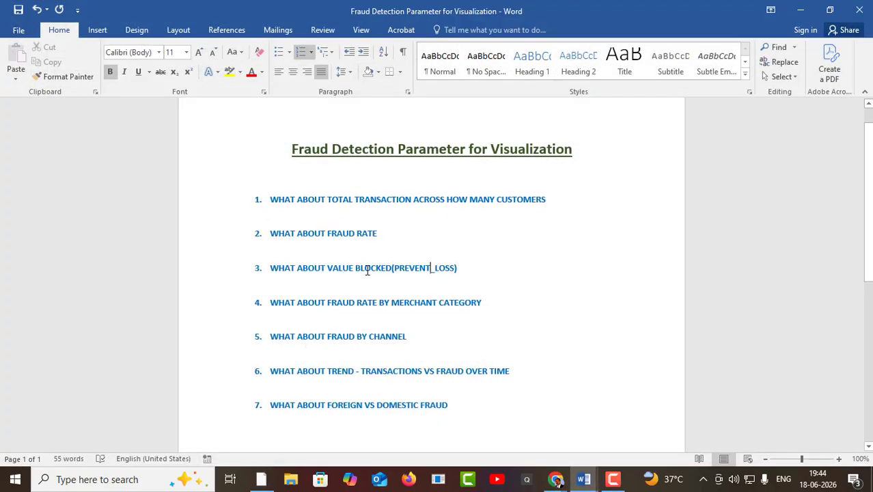
pyautogui.moveTo(356, 271); pyautogui.dragTo(470, 268)
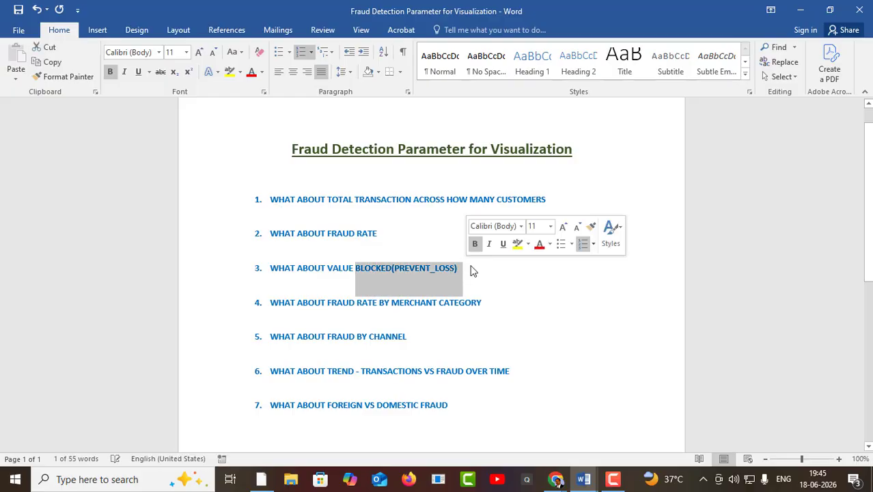
pyautogui.click(483, 277)
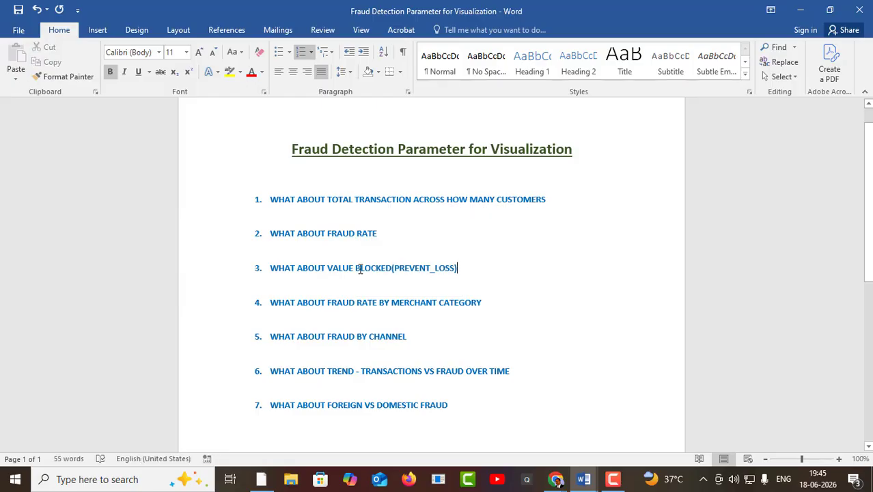
pyautogui.moveTo(356, 274); pyautogui.dragTo(454, 274)
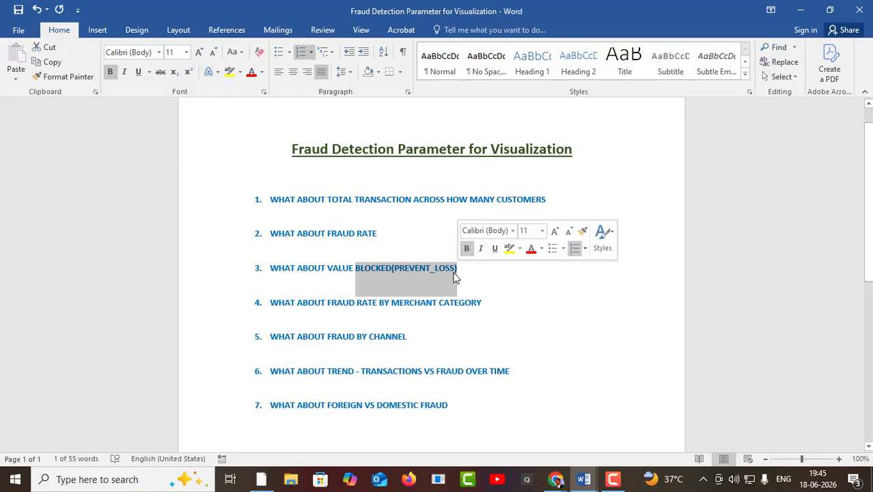
pyautogui.write('LOST')
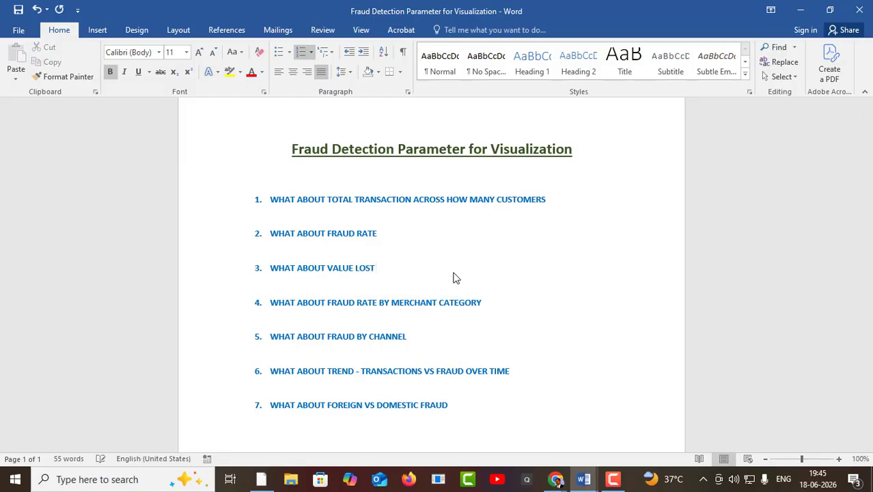
pyautogui.write(' IN FRAUD')
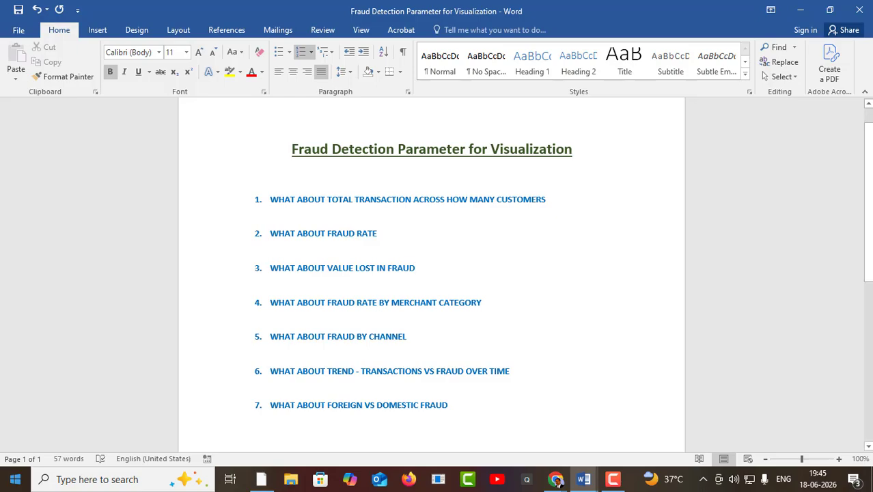
pyautogui.click(800, 15)
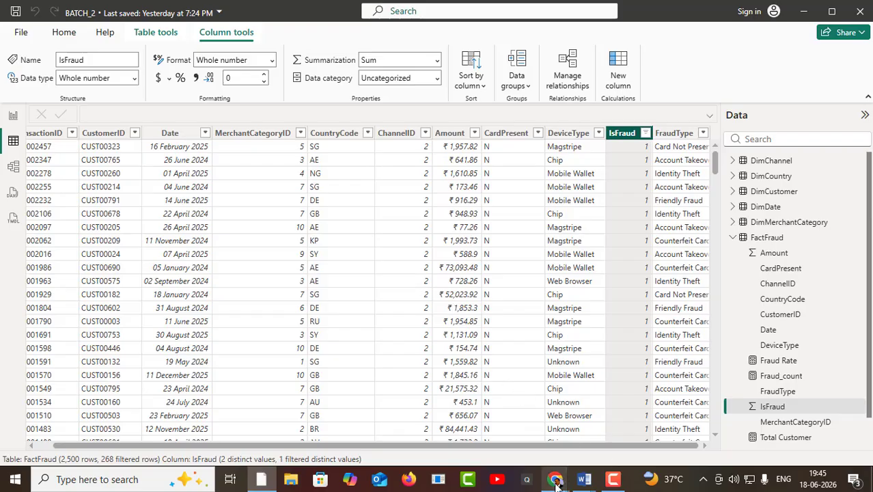
# - Switch to the Google Meet call and look through the list of meeting participants
pyautogui.moveTo(554, 482)
pyautogui.click(504, 450)
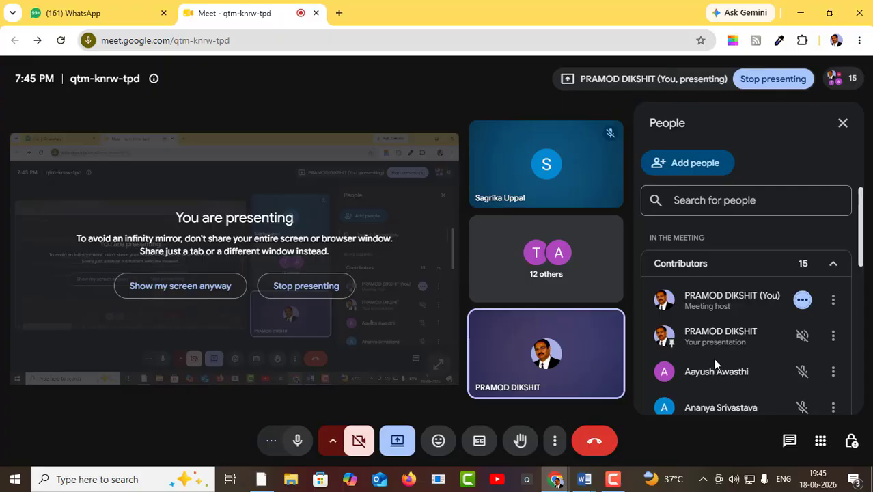
pyautogui.scroll(-2, 713, 358)
pyautogui.scroll(-2, 713, 358)
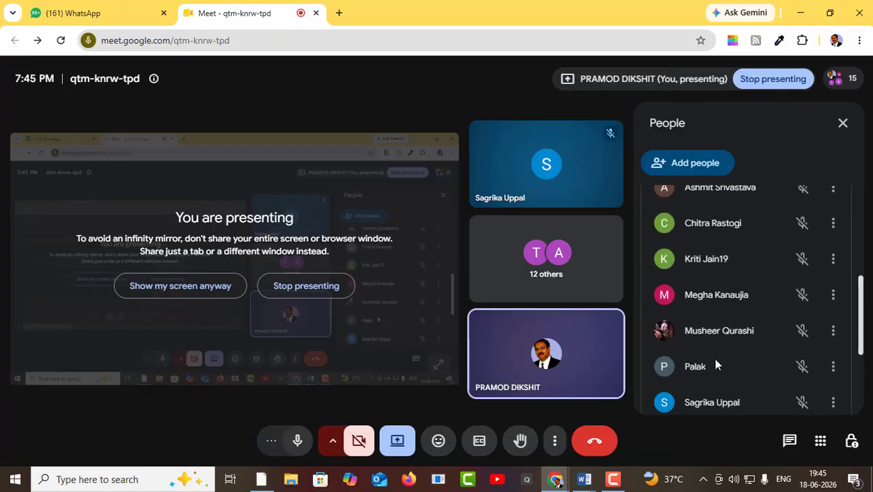
pyautogui.scroll(-2, 713, 365)
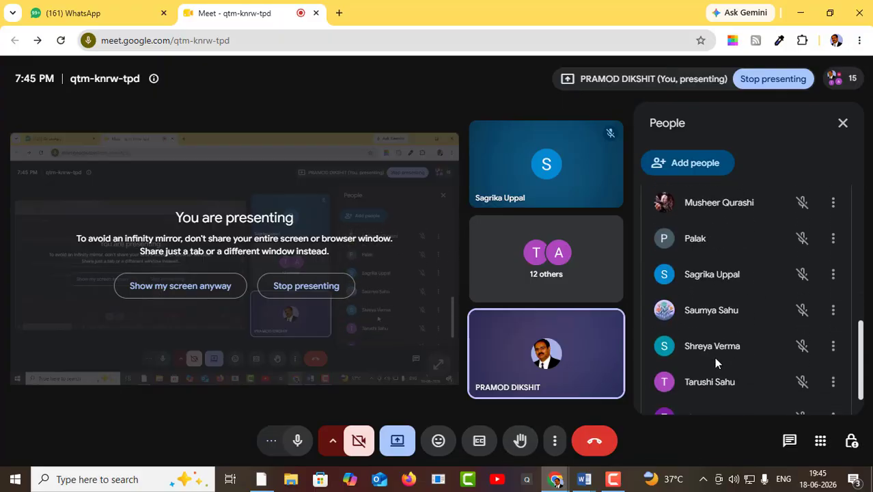
pyautogui.scroll(-1, 714, 357)
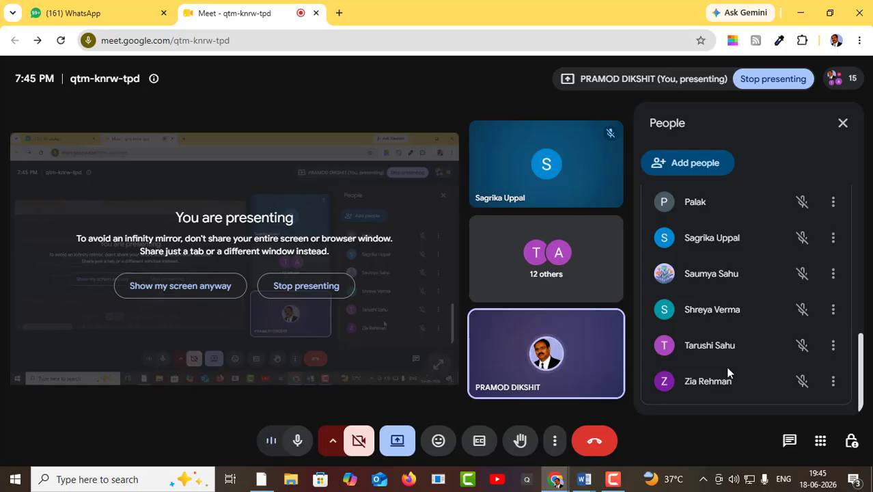
pyautogui.scroll(4, 727, 372)
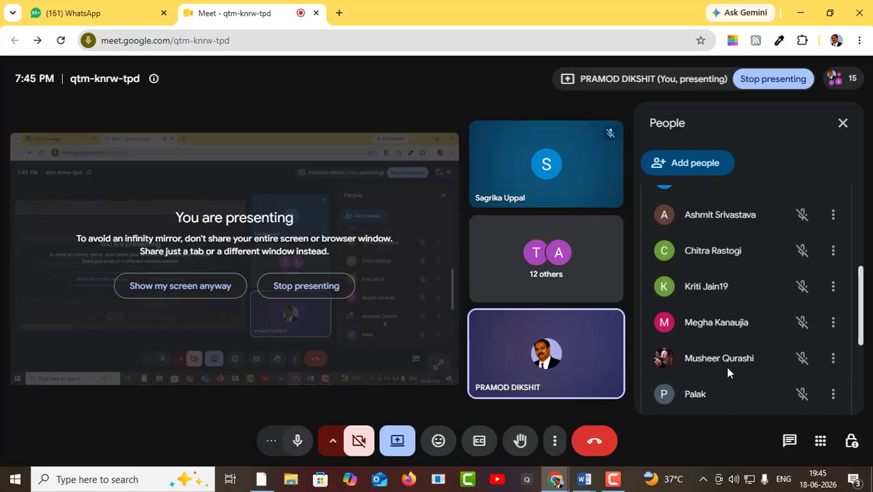
pyautogui.scroll(4, 727, 370)
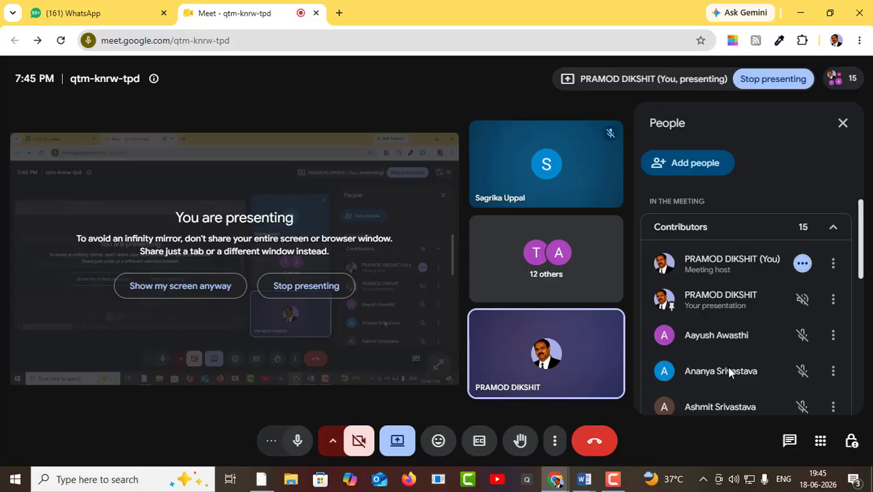
pyautogui.scroll(-6, 728, 370)
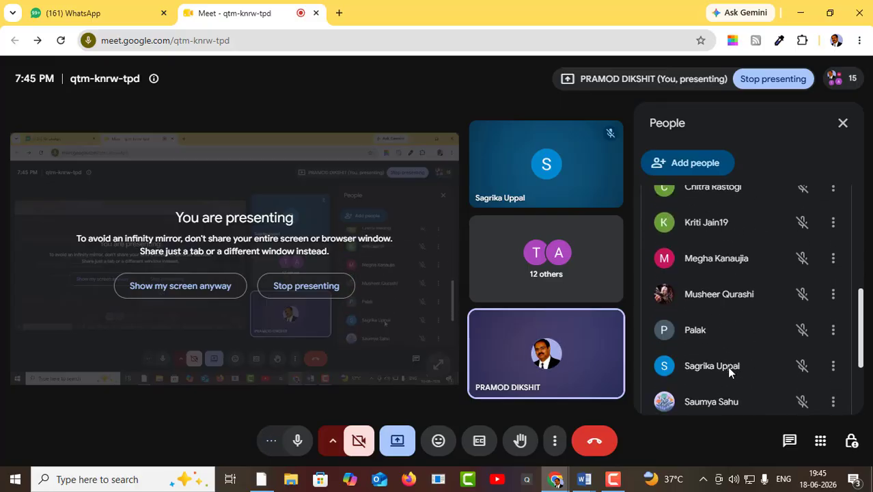
pyautogui.scroll(1, 726, 366)
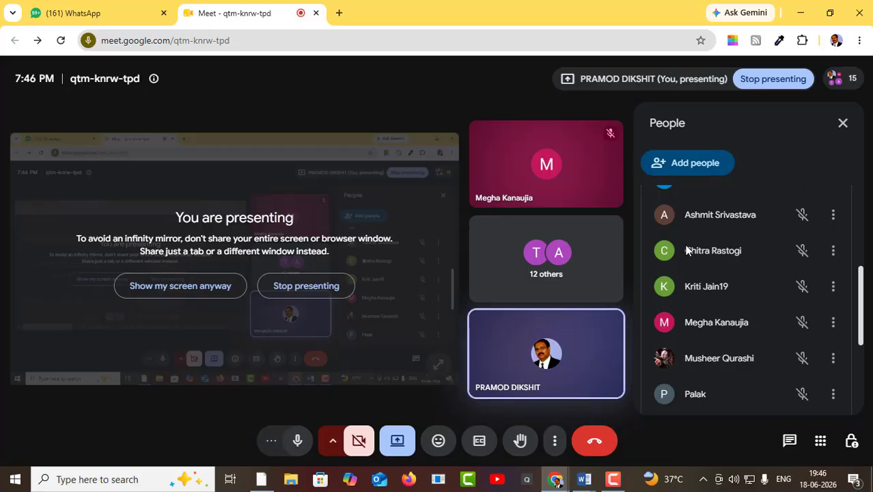
# - Return to the BATCH_2 report in Power BI and clear the filter on the IsFraud column
pyautogui.hotkey('alt', 'Tab')
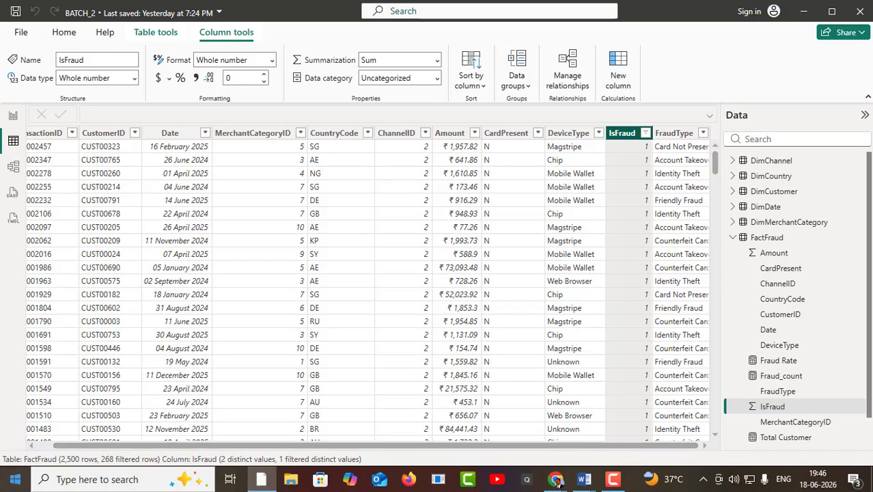
pyautogui.rightClick(624, 135)
pyautogui.click(656, 193)
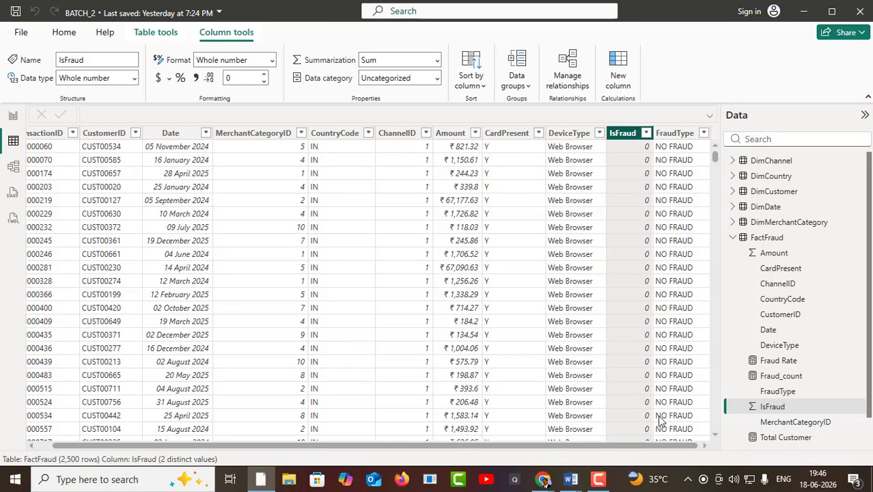
# - Look through the FactFraud rows, checking the Amount, IsFraud and FraudType columns
pyautogui.moveTo(670, 445); pyautogui.dragTo(699, 446)
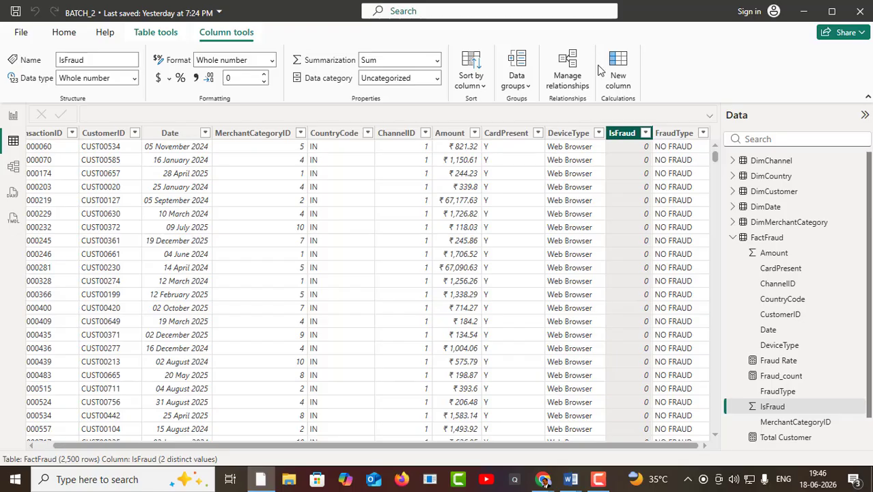
pyautogui.scroll(-20, 575, 272)
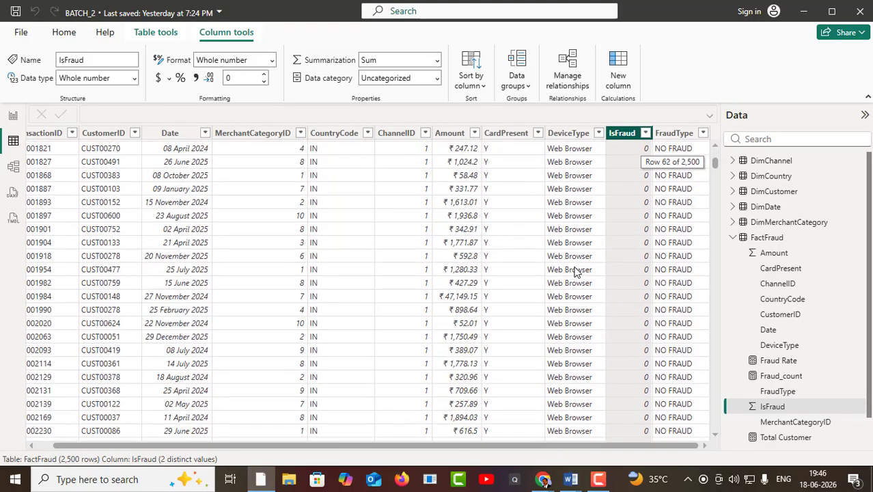
pyautogui.scroll(-8, 575, 272)
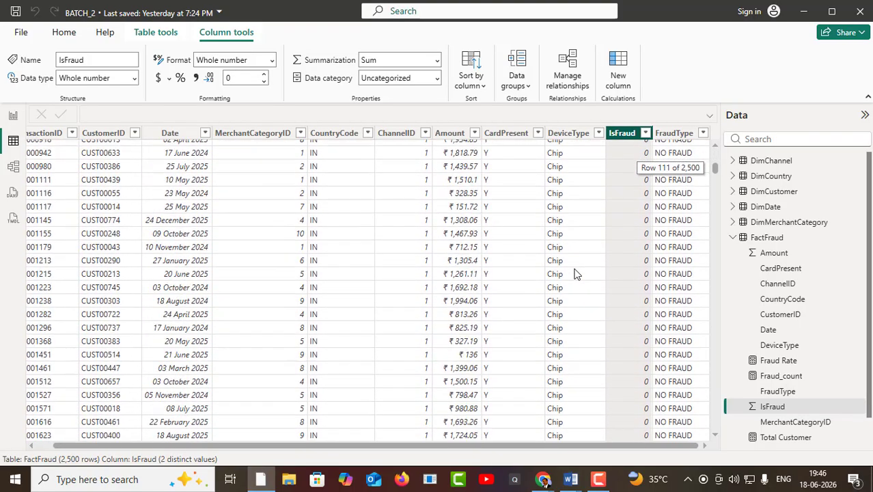
pyautogui.scroll(18, 576, 272)
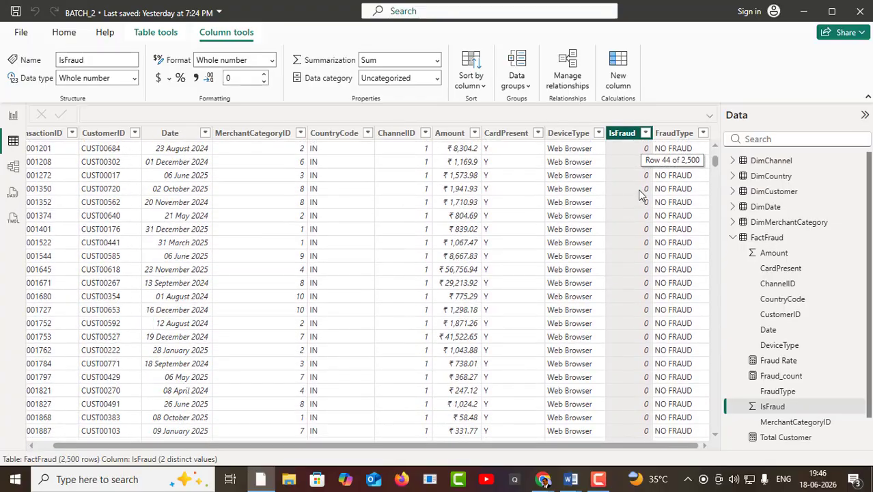
pyautogui.scroll(8, 573, 266)
pyautogui.scroll(6, 573, 265)
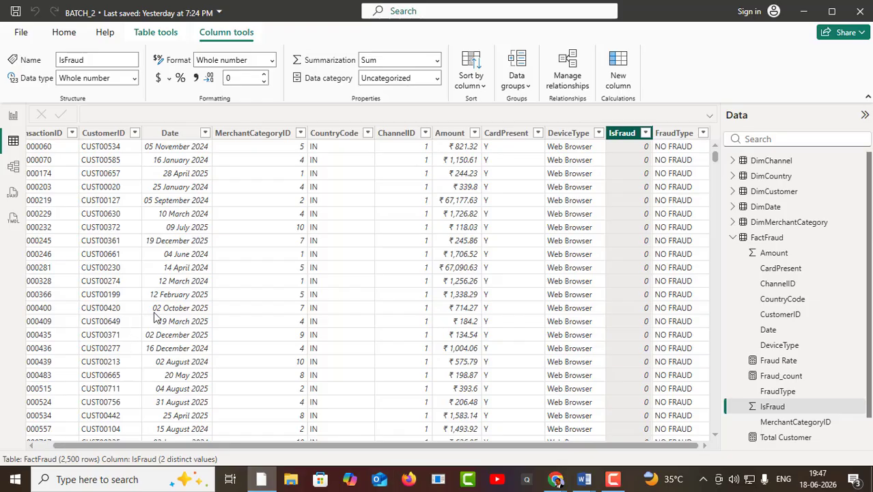
pyautogui.moveTo(425, 445); pyautogui.dragTo(280, 440)
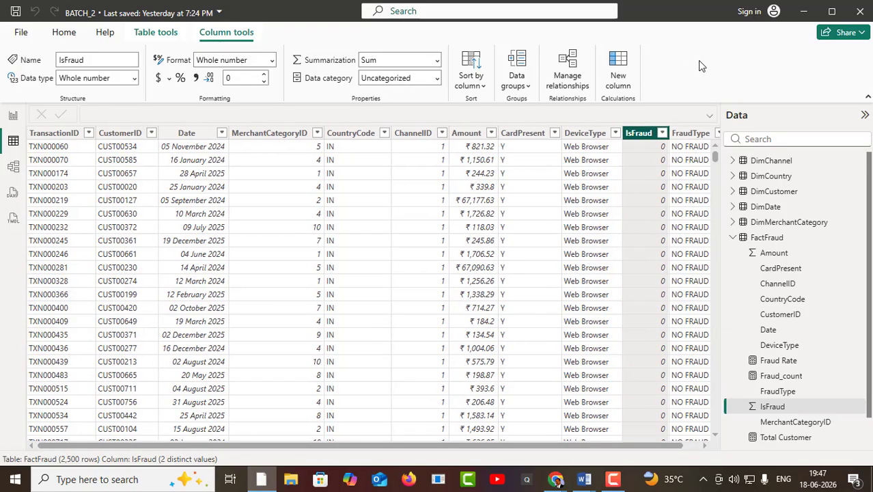
# - Create a measure in the FactFraud table named MONEY LOST and begin its formula with the CALCULATE function
pyautogui.rightClick(640, 134)
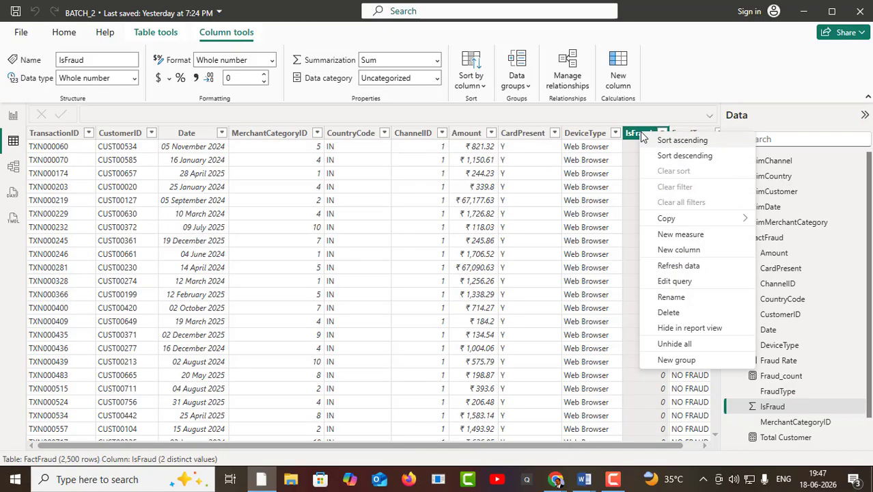
pyautogui.click(664, 234)
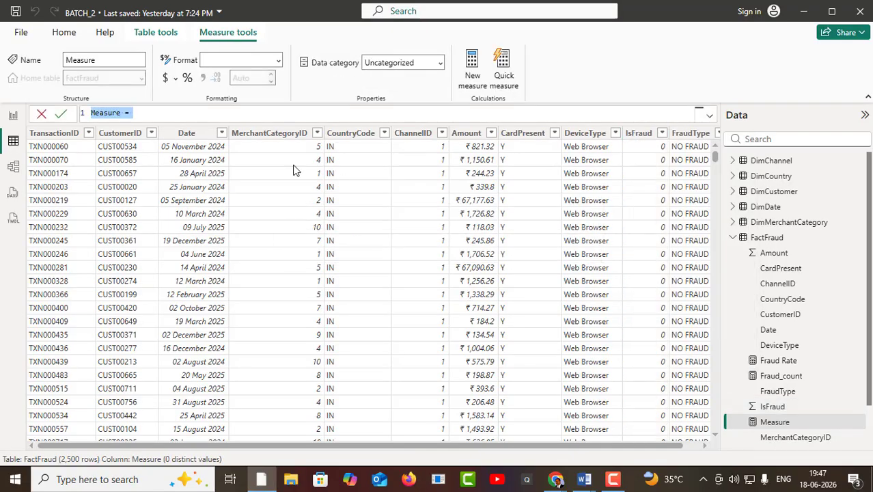
pyautogui.click(119, 113)
pyautogui.click(119, 115)
pyautogui.press('BackSpace')
pyautogui.press('BackSpace')
pyautogui.press('BackSpace')
pyautogui.press('BackSpace')
pyautogui.press('BackSpace')
pyautogui.press('BackSpace')
pyautogui.press('BackSpace')
pyautogui.write('MONEY')
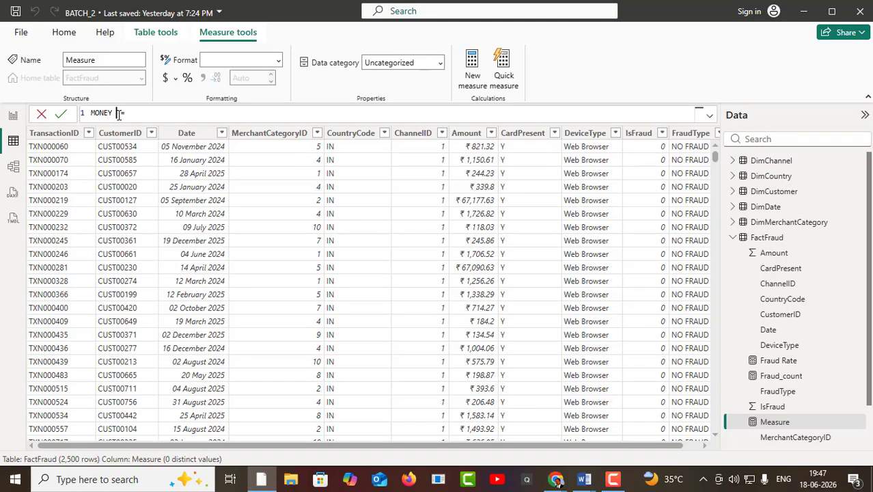
pyautogui.write(' COSTCALCU')
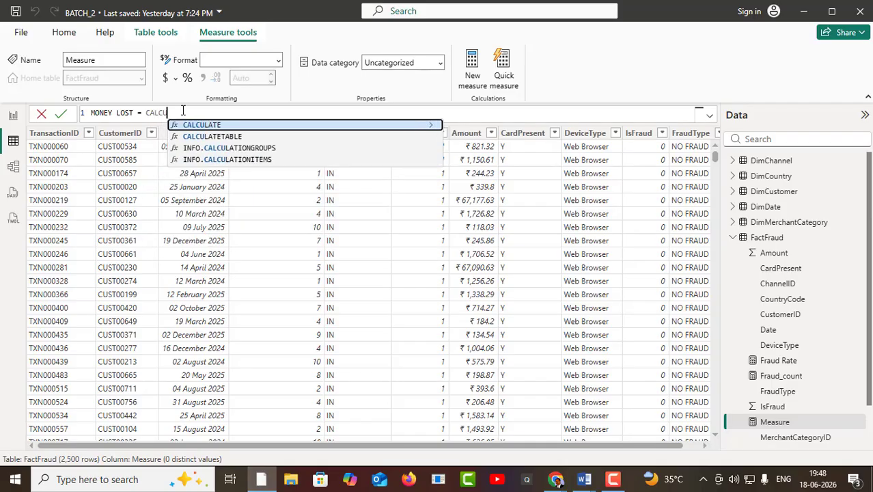
pyautogui.write('LATE')
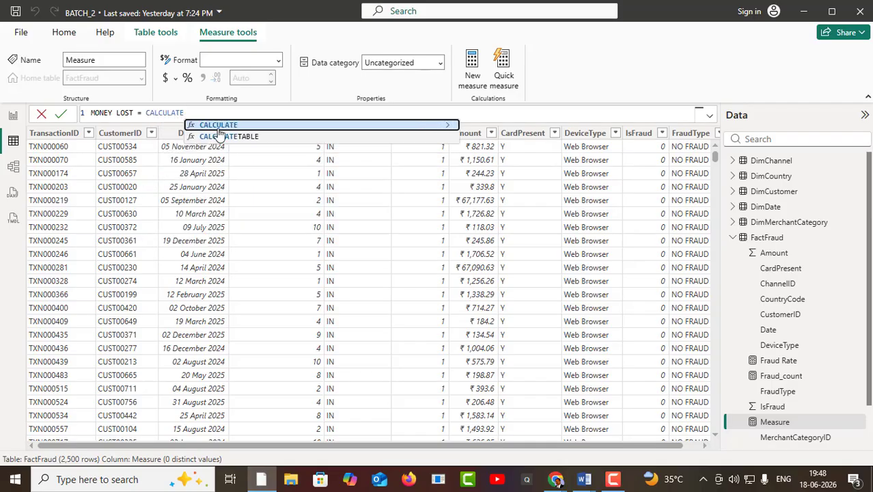
pyautogui.click(228, 127)
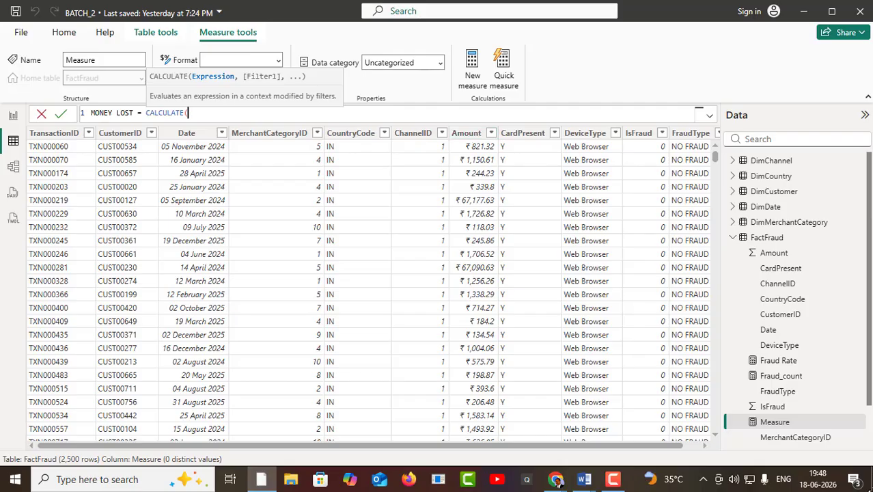
# - Enter SUM(FactFraud[Amount]) as the expression argument of CALCULATE in the MONEY LOST formula
pyautogui.write('SUM')
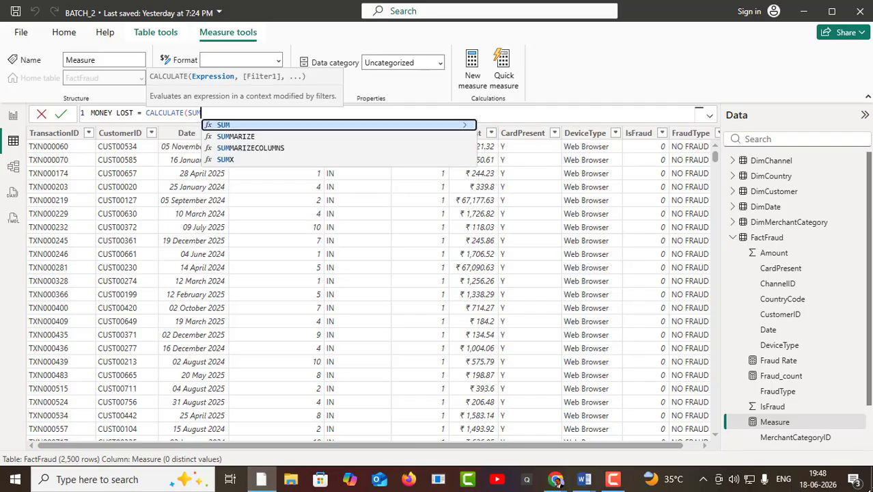
pyautogui.click(224, 125)
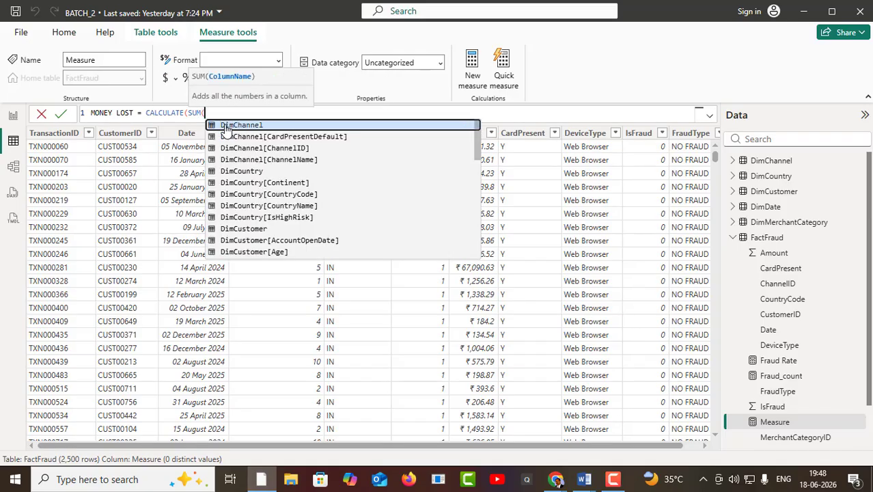
pyautogui.write('AMOUN')
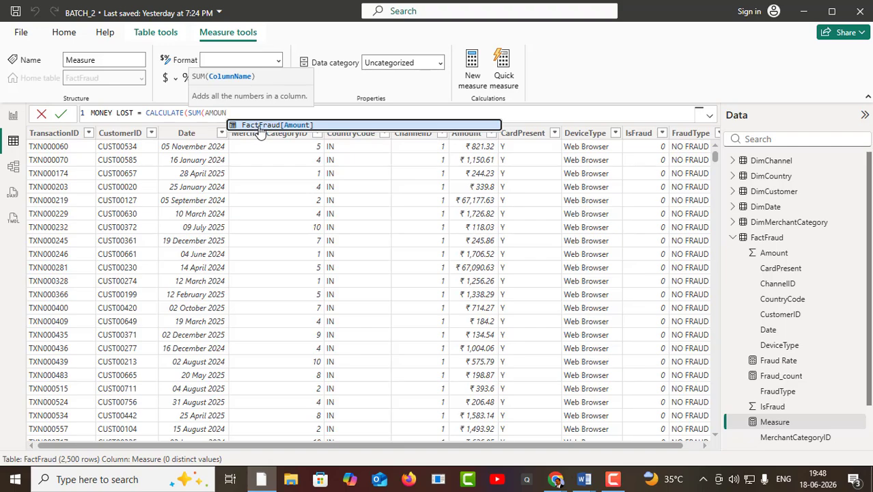
pyautogui.click(260, 130)
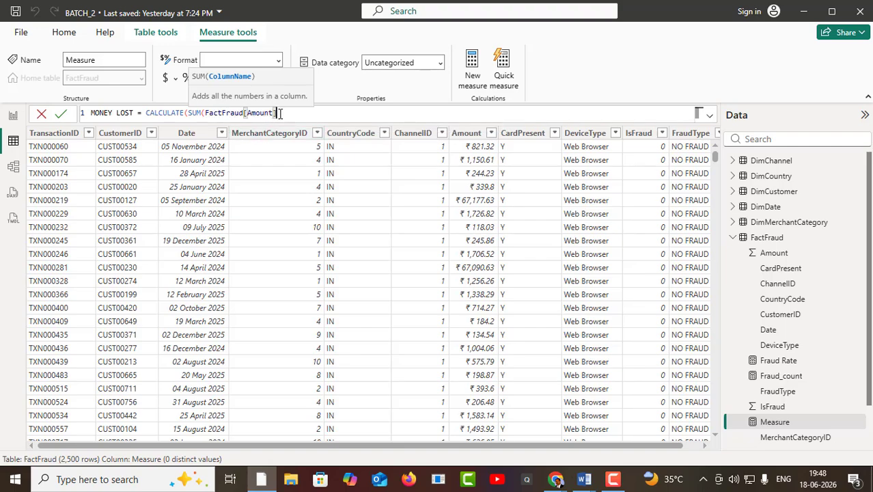
pyautogui.write(')')
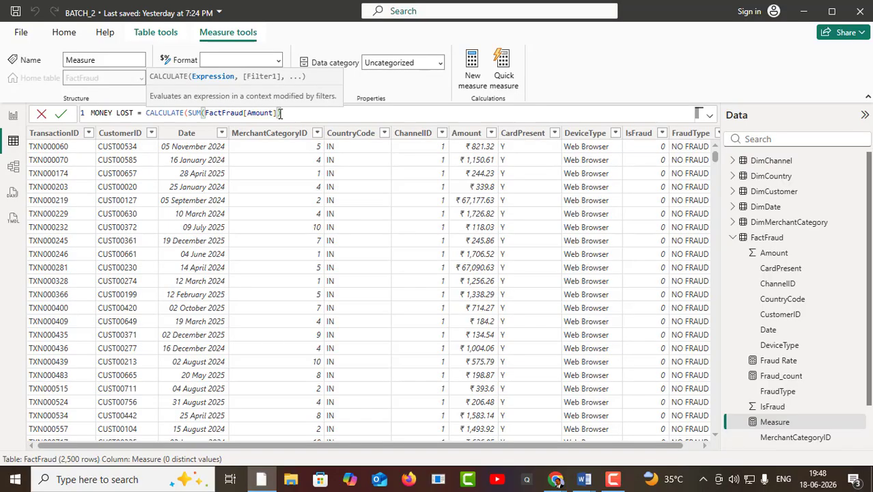
pyautogui.write(',')
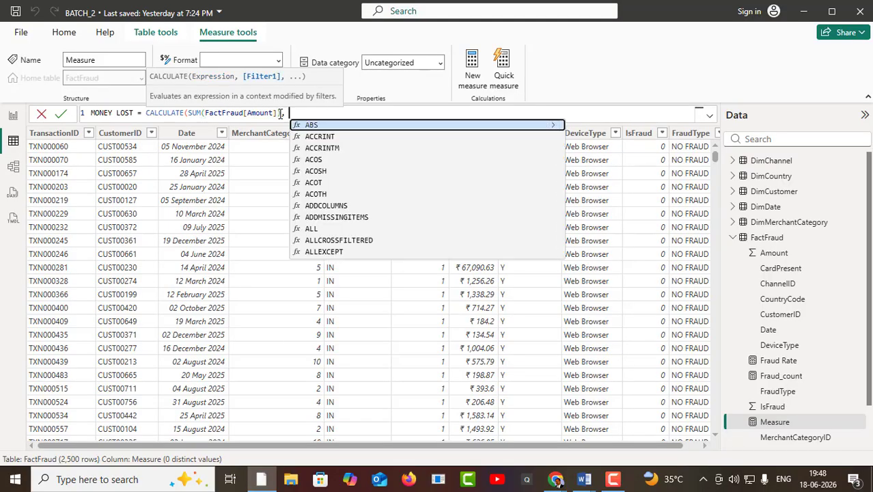
pyautogui.write(' ISFA')
pyautogui.write('UD')
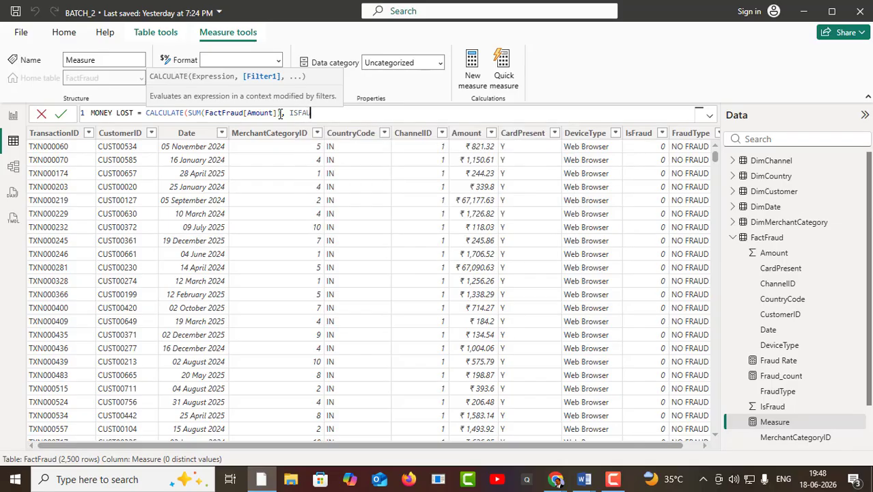
pyautogui.press('BackSpace')
pyautogui.press('BackSpace')
pyautogui.press('BackSpace')
pyautogui.press('BackSpace')
pyautogui.press('BackSpace')
pyautogui.press('BackSpace')
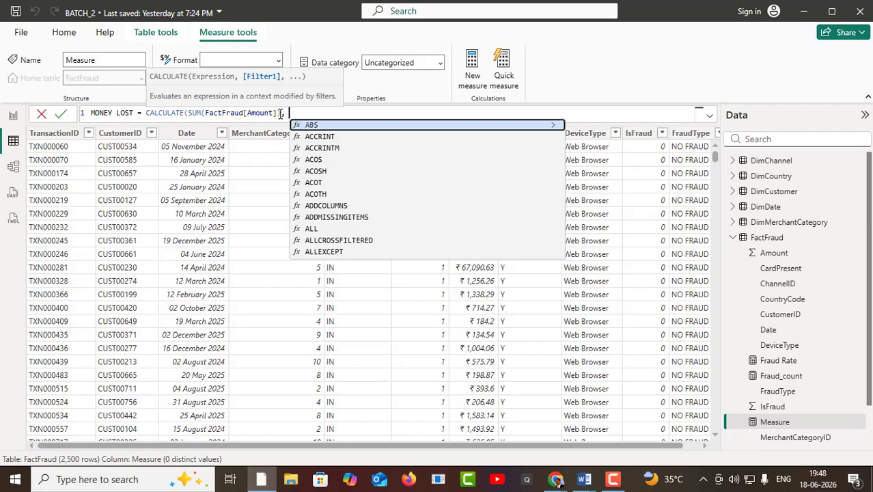
# - Add the filter FactFraud[IsFraud] = 1 to the CALCULATE formula, close it and commit the MONEY LOST measure
pyautogui.write('isfr')
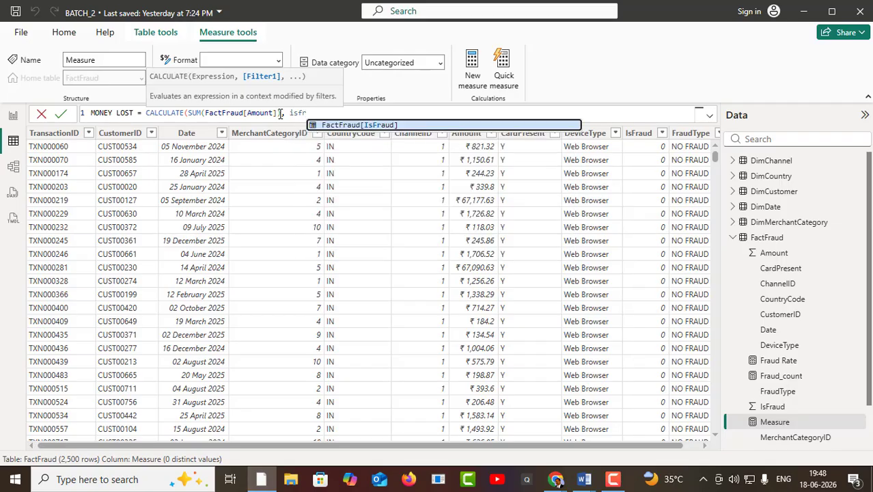
pyautogui.click(348, 125)
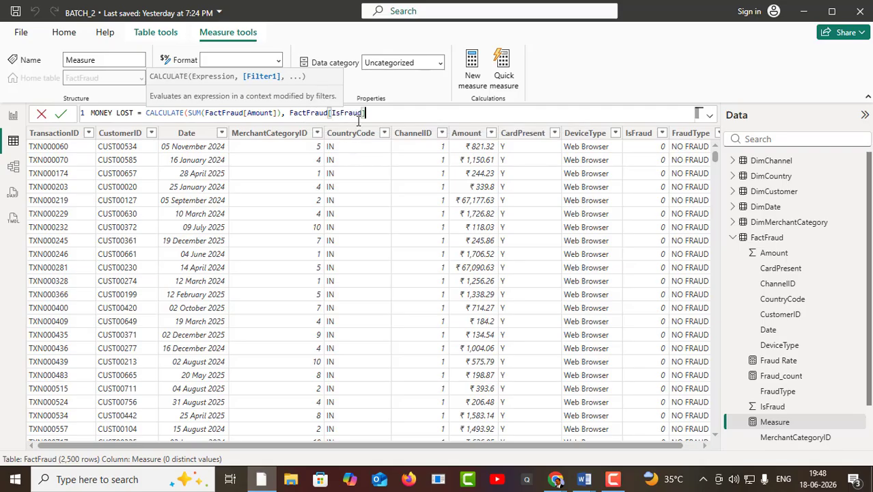
pyautogui.write('= 1')
pyautogui.write(')')
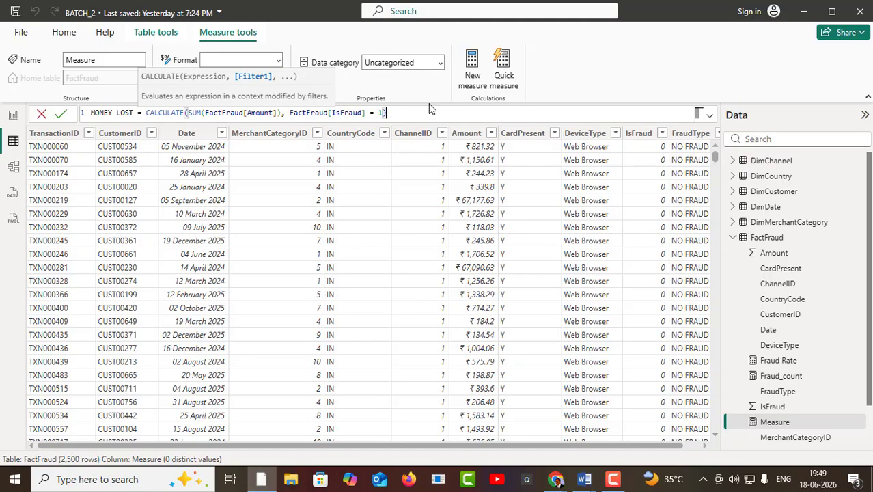
pyautogui.click(61, 117)
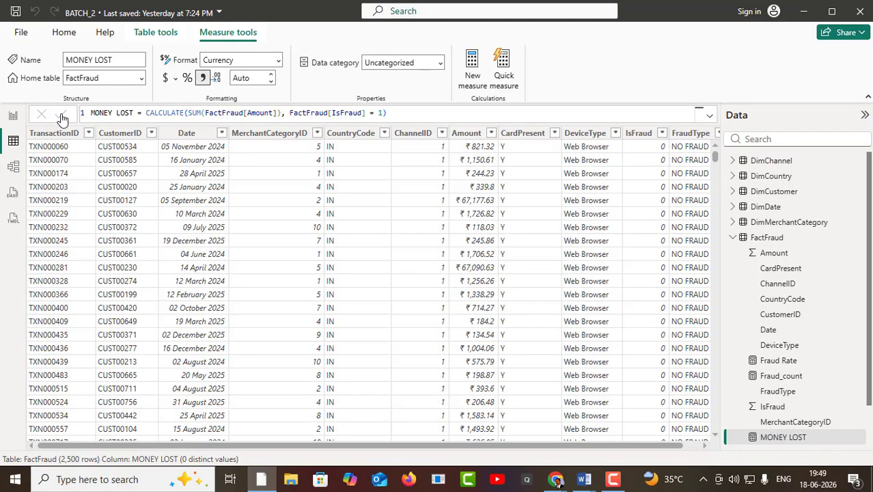
# - Return to the report page and place a new empty card visual beside the Fraud Rate and Fraud_count cards
pyautogui.click(13, 116)
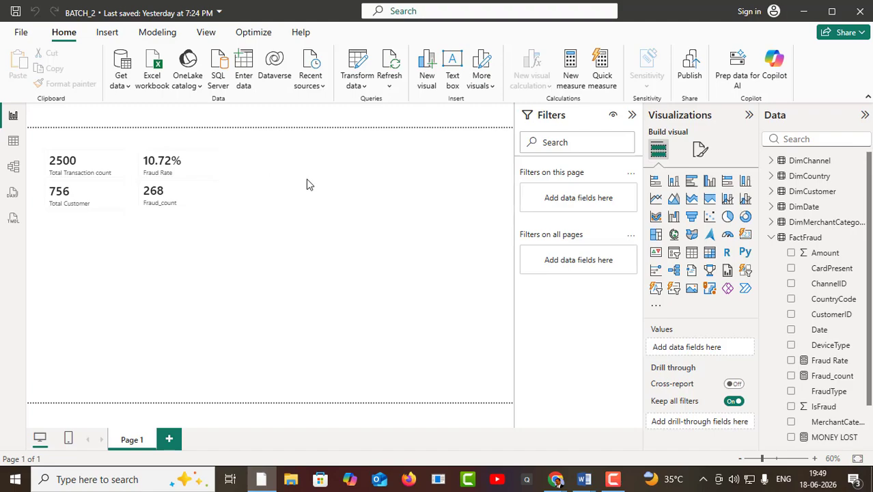
pyautogui.click(197, 194)
pyautogui.click(263, 189)
pyautogui.click(744, 234)
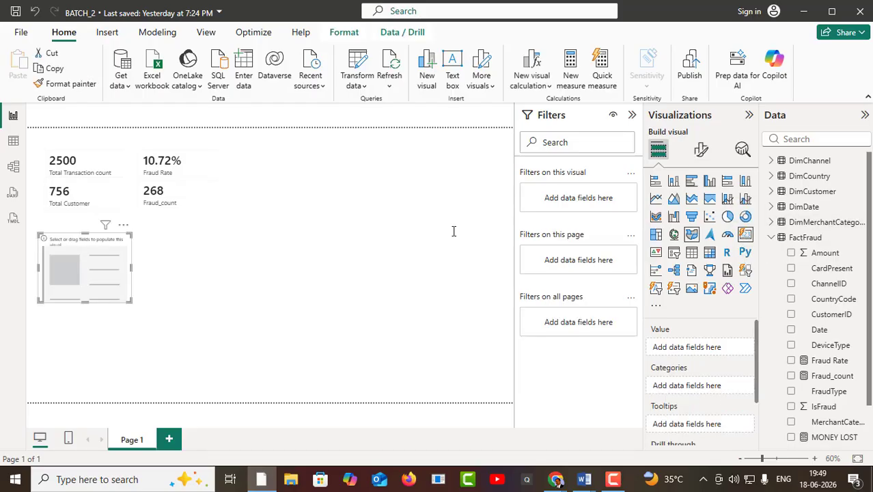
pyautogui.moveTo(96, 280); pyautogui.dragTo(277, 191)
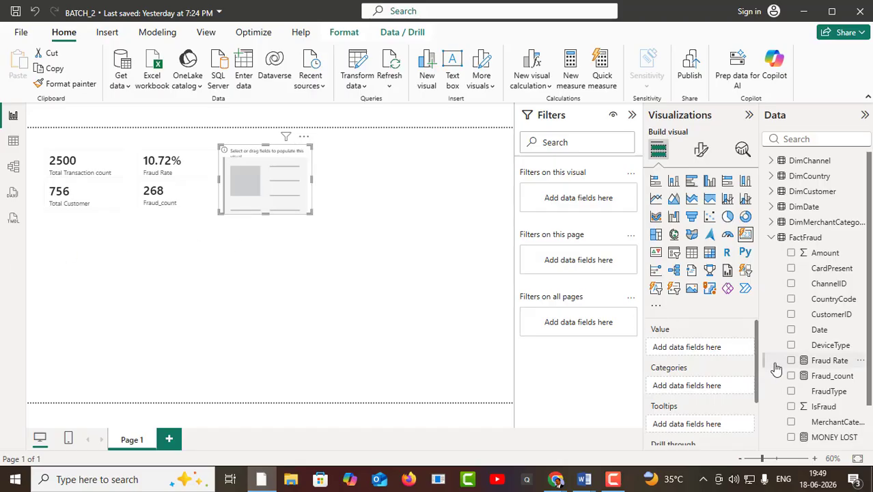
# - Assign the MONEY LOST measure as the value of the new card
pyautogui.scroll(-2, 850, 431)
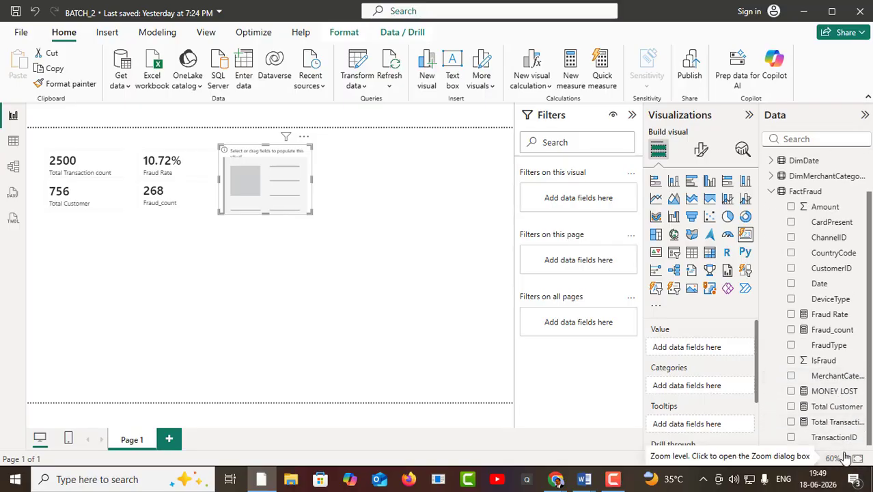
pyautogui.doubleClick(836, 390)
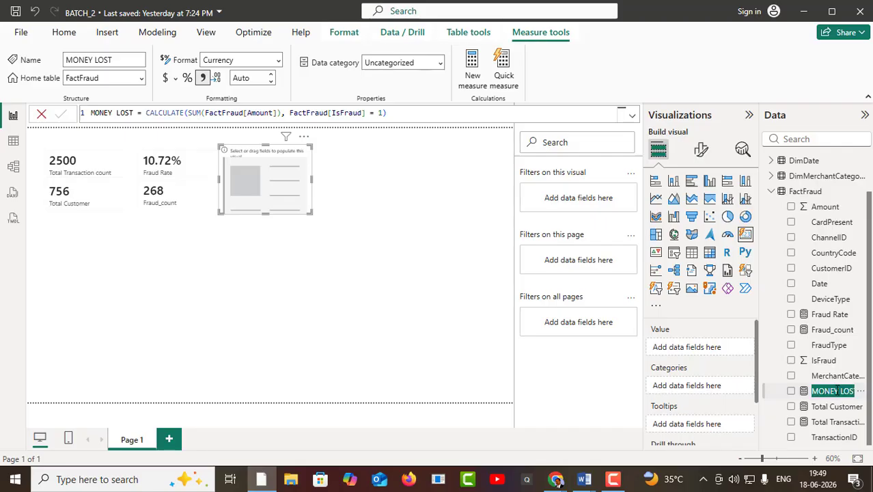
pyautogui.click(833, 395)
pyautogui.click(825, 394)
pyautogui.moveTo(823, 394); pyautogui.dragTo(711, 352)
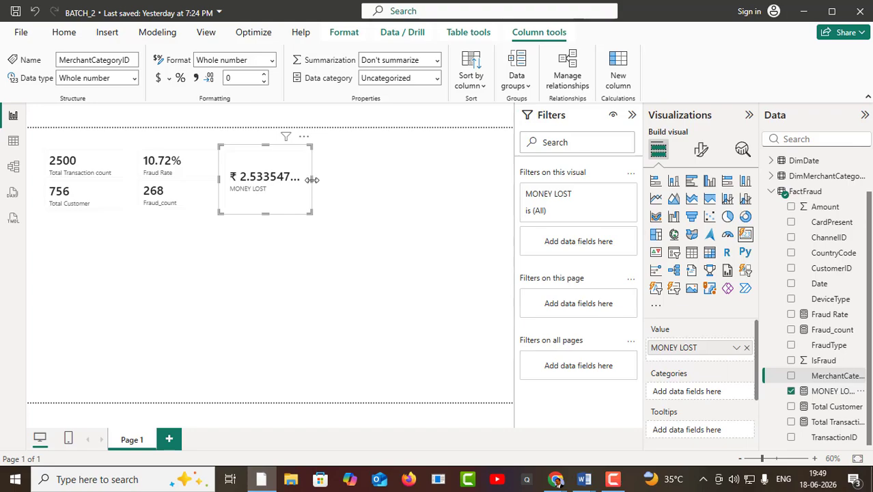
# - Widen the MONEY LOST card so that its value fits on one line without truncation
pyautogui.moveTo(310, 182); pyautogui.dragTo(343, 184)
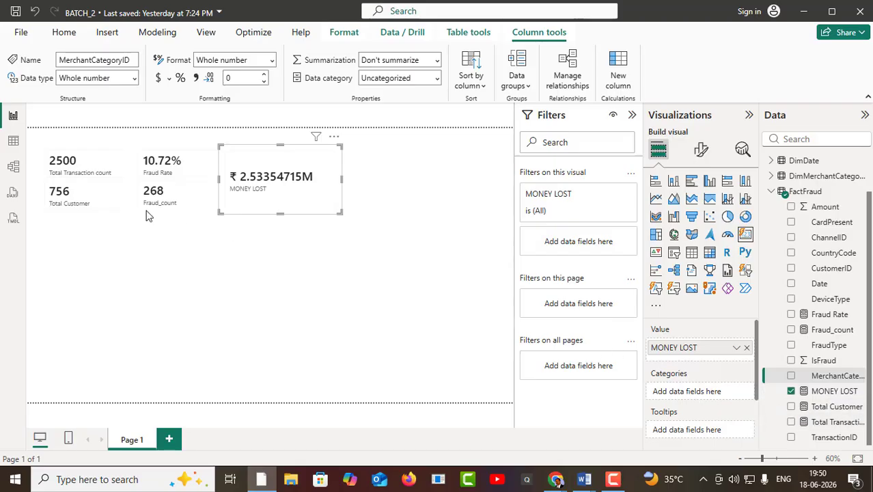
# - Add a new measure to the FactFraud table in the table view
pyautogui.click(13, 141)
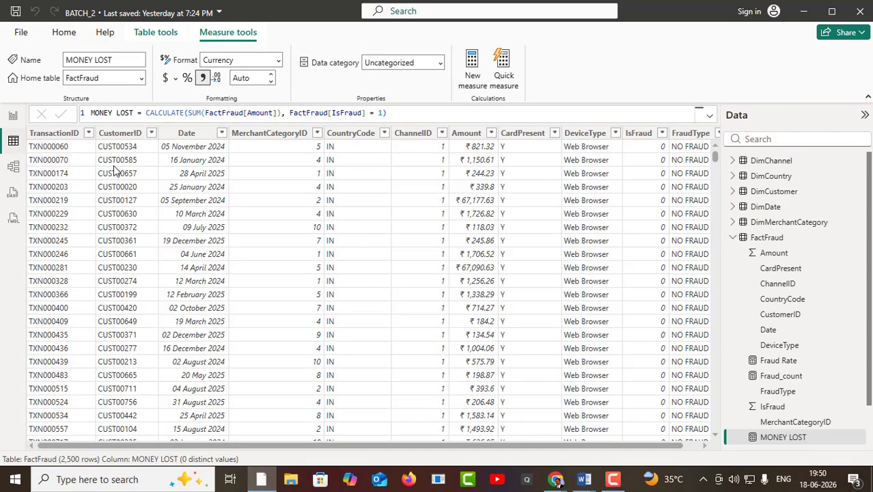
pyautogui.rightClick(354, 138)
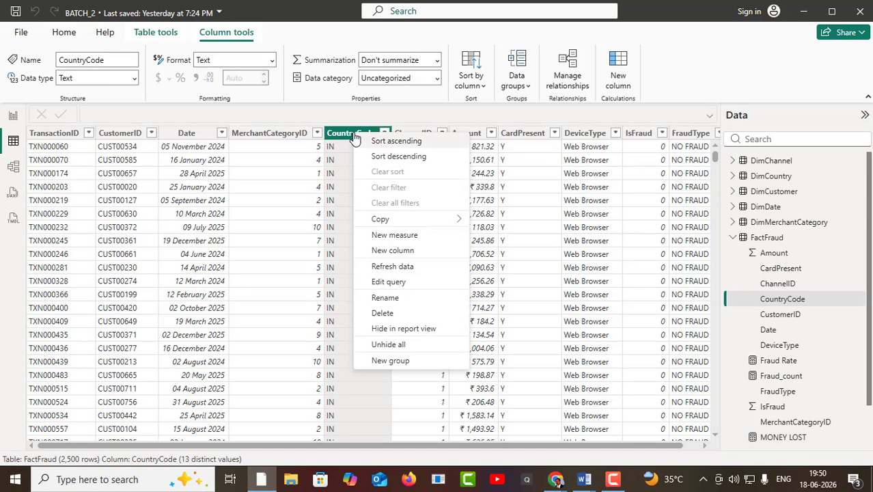
pyautogui.click(397, 236)
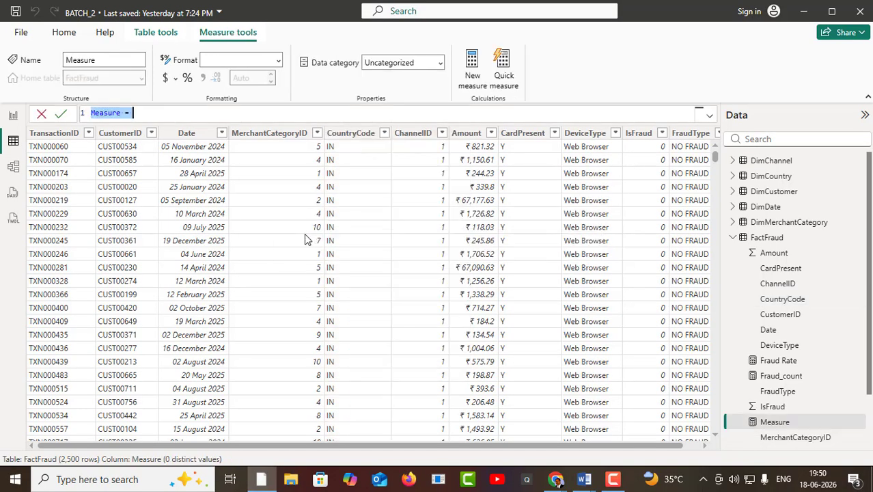
# - Replace the new measure's default name with Total Amount in its formula
pyautogui.click(121, 113)
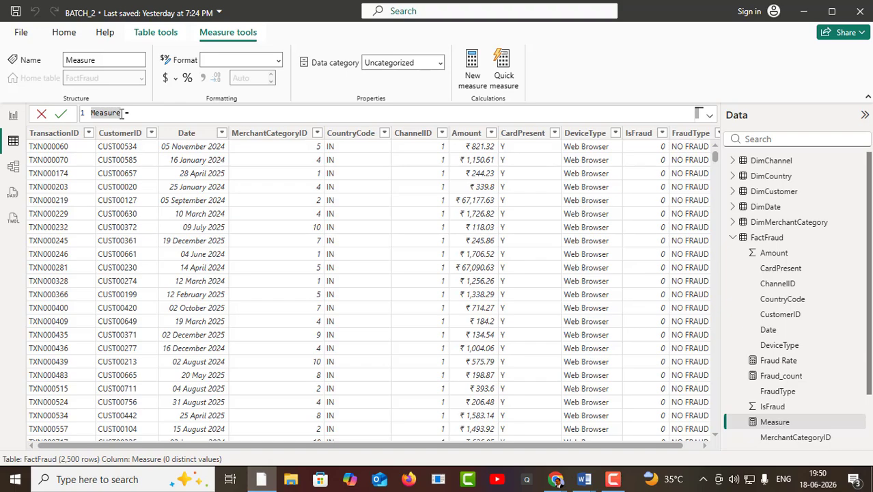
pyautogui.press('BackSpace')
pyautogui.press('BackSpace')
pyautogui.press('BackSpace')
pyautogui.press('BackSpace')
pyautogui.press('BackSpace')
pyautogui.write('Total amount')
pyautogui.doubleClick(119, 113)
pyautogui.write('Amount')
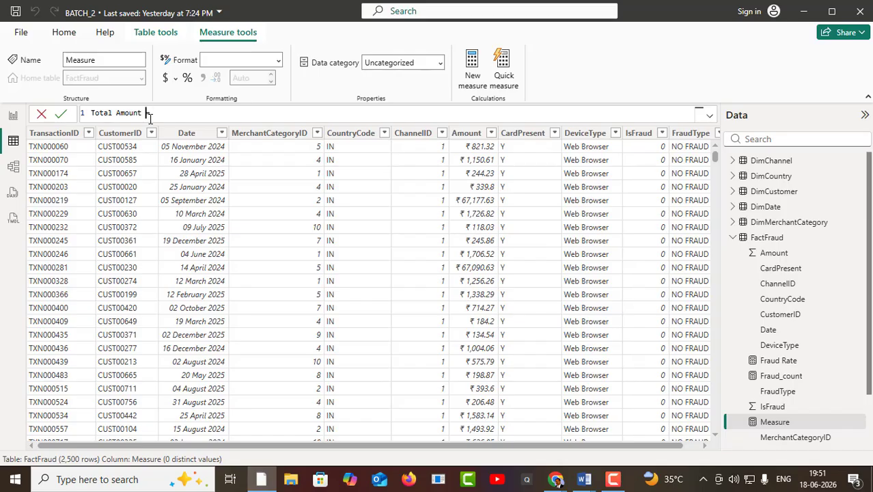
# - Shorten the new measure's name to TA, keeping the equals sign ready for its expression
pyautogui.press('BackSpace')
pyautogui.doubleClick(141, 113)
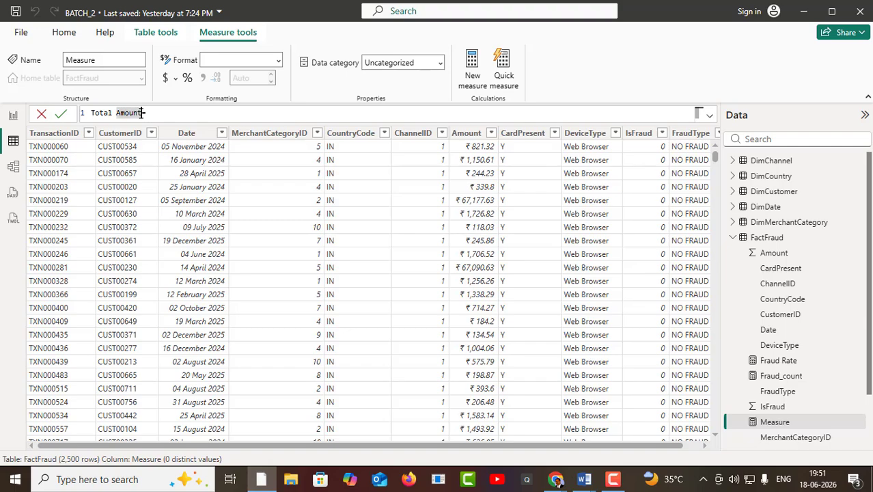
pyautogui.click(141, 112)
pyautogui.press('BackSpace')
pyautogui.press('BackSpace')
pyautogui.press('BackSpace')
pyautogui.press('BackSpace')
pyautogui.press('BackSpace')
pyautogui.press('BackSpace')
pyautogui.press('BackSpace')
pyautogui.press('BackSpace')
pyautogui.press('BackSpace')
pyautogui.write('A=')
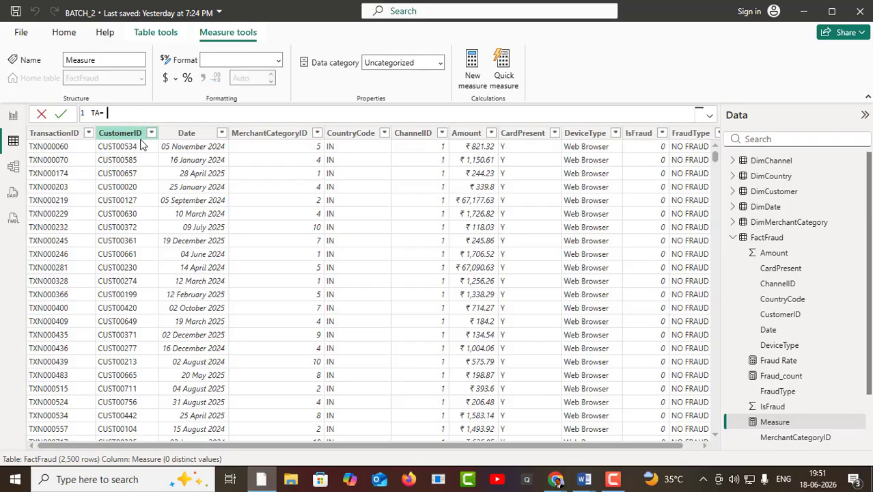
# - Define the TA measure as "Total amount in the transaction " & SUM(FactFraud[Amount]) and commit the formula
pyautogui.write(' "Total amount in th')
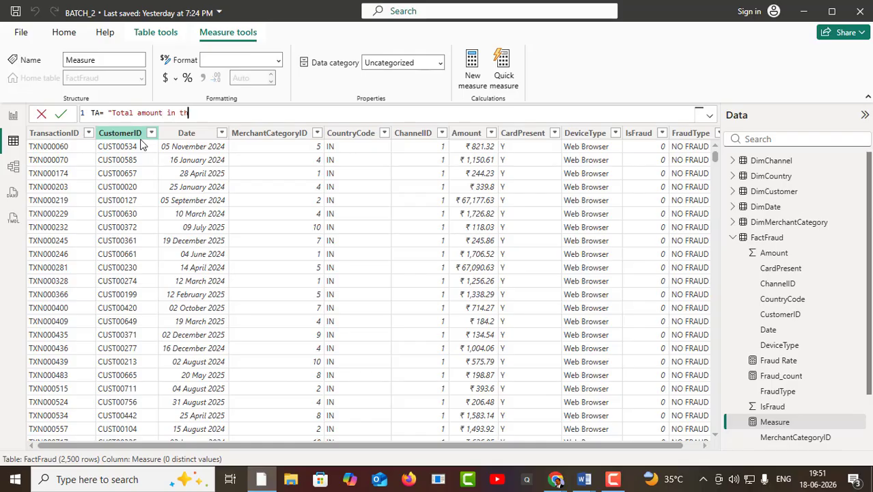
pyautogui.write('e transaction " &')
pyautogui.write('sum')
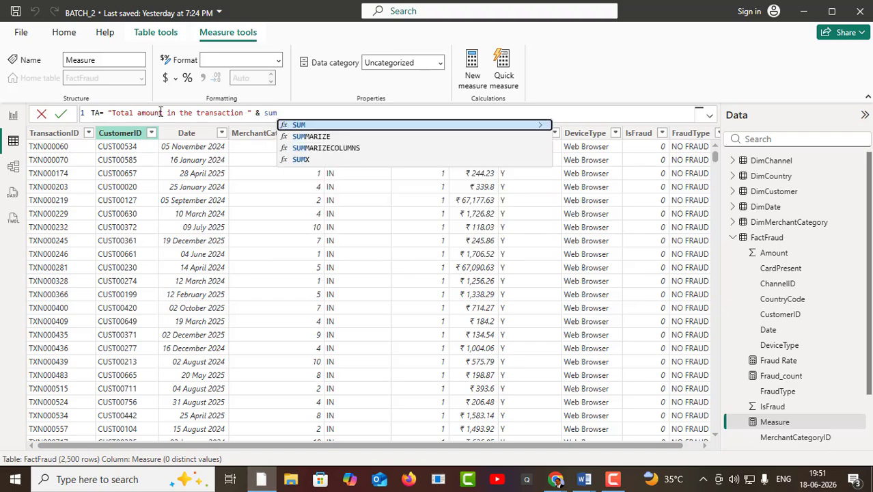
pyautogui.click(299, 125)
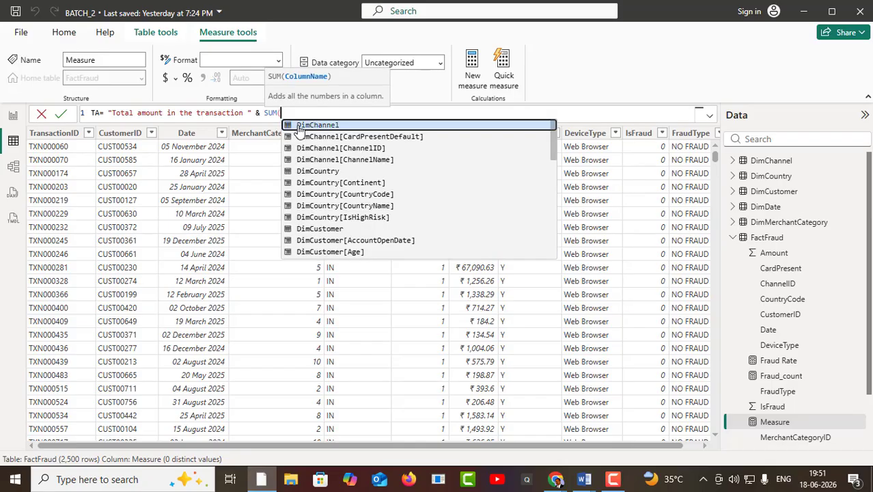
pyautogui.write('amount')
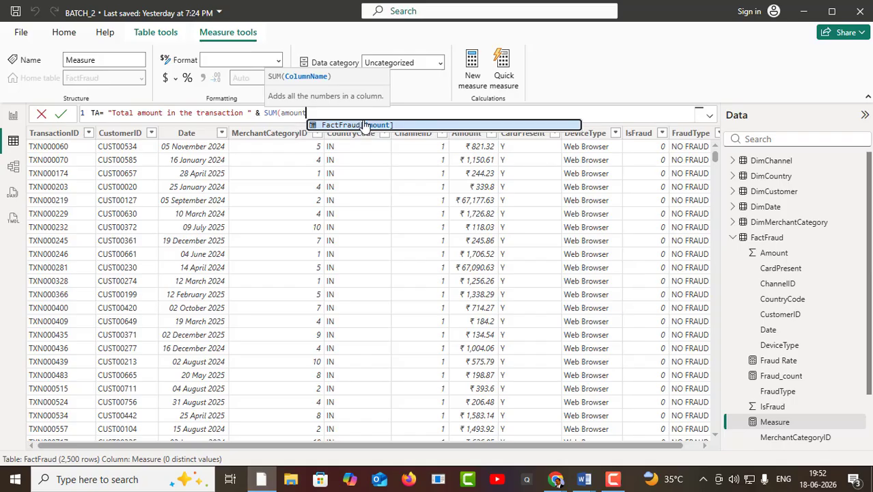
pyautogui.doubleClick(363, 126)
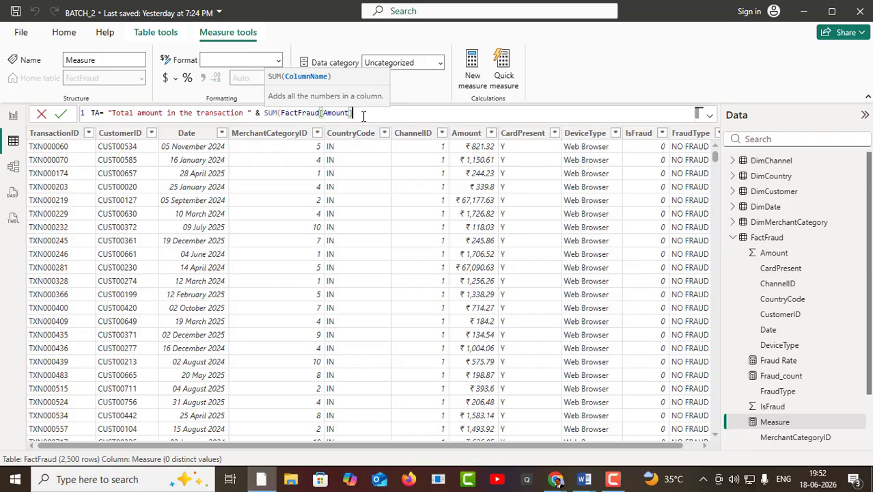
pyautogui.write(')')
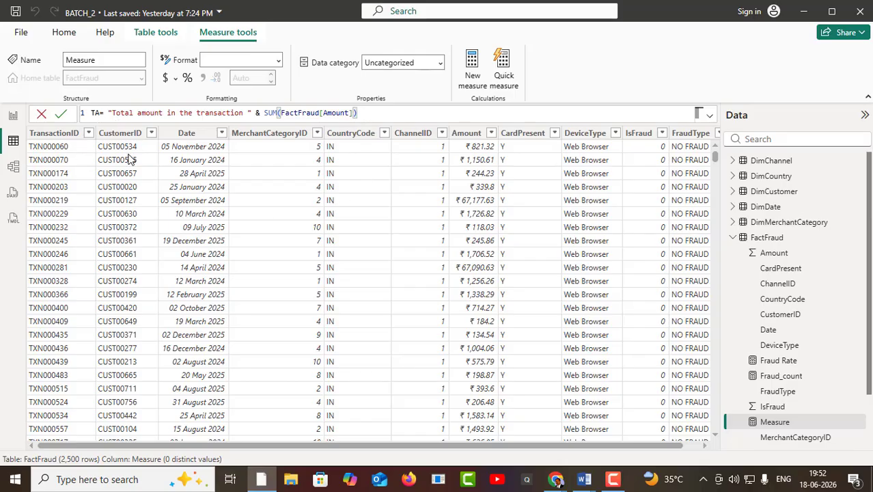
pyautogui.click(61, 114)
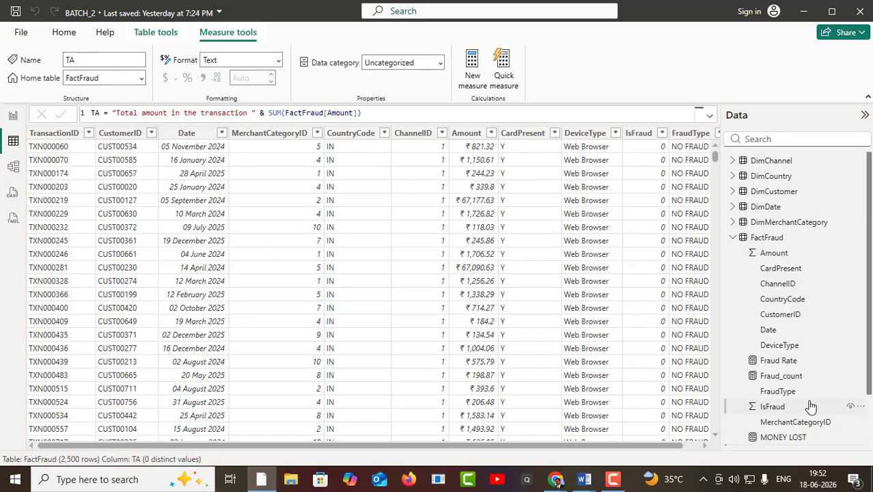
# - Return to the report page and add the TA measure to the values of the MONEY LOST card
pyautogui.scroll(-2, 805, 408)
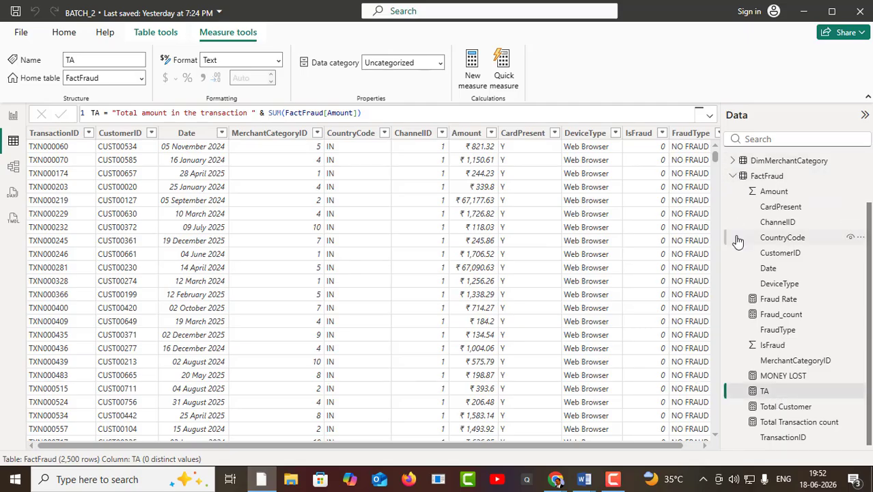
pyautogui.click(13, 115)
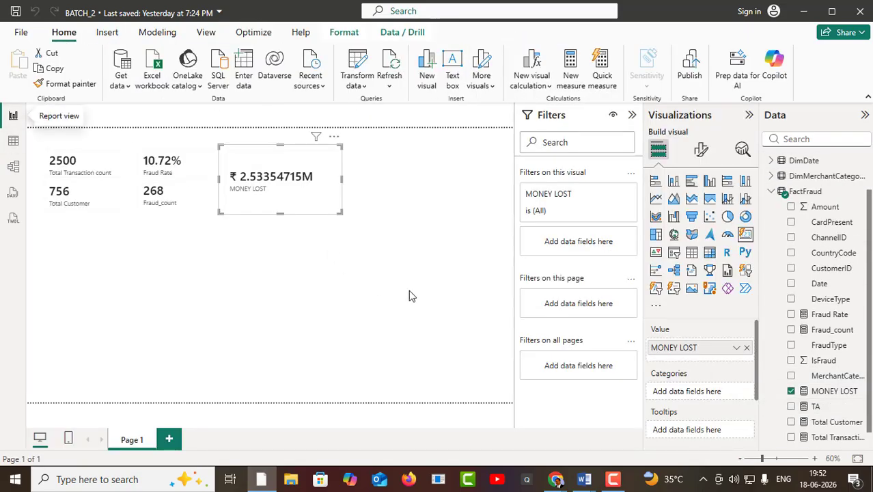
pyautogui.moveTo(809, 407); pyautogui.dragTo(701, 371)
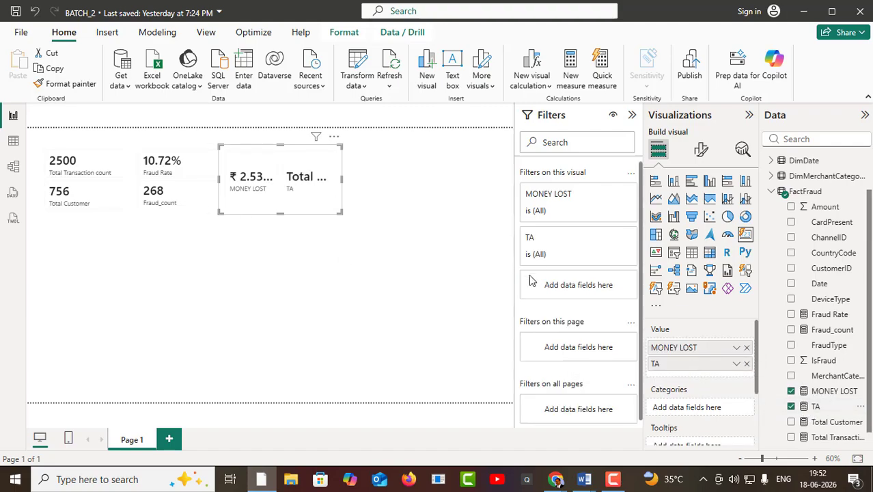
# - Set the card's multi-card layout arrangement to Vertical
pyautogui.click(701, 150)
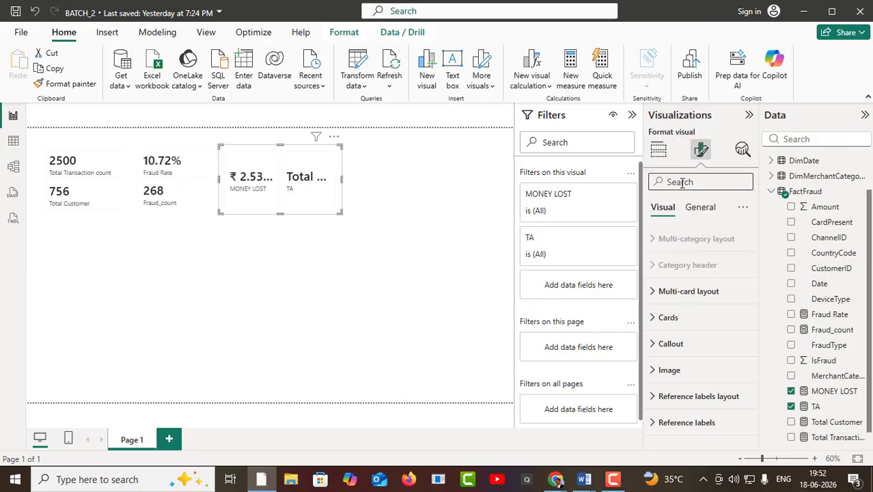
pyautogui.click(672, 182)
pyautogui.write('layo')
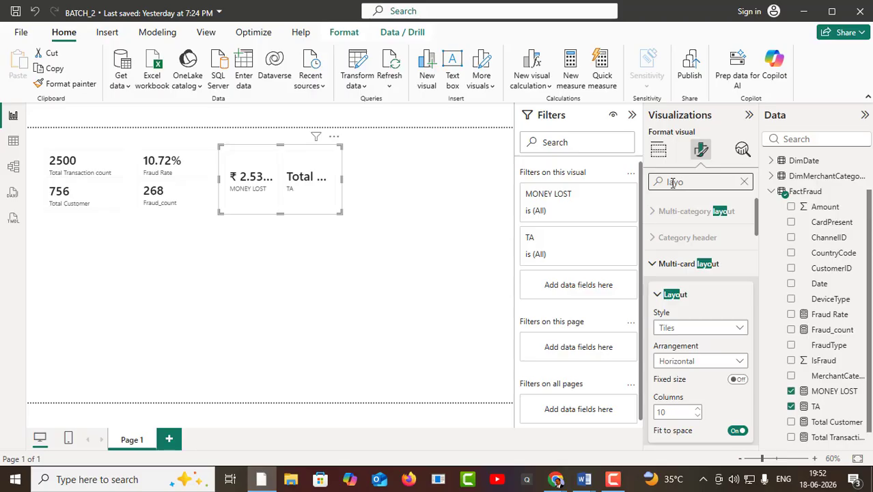
pyautogui.click(691, 362)
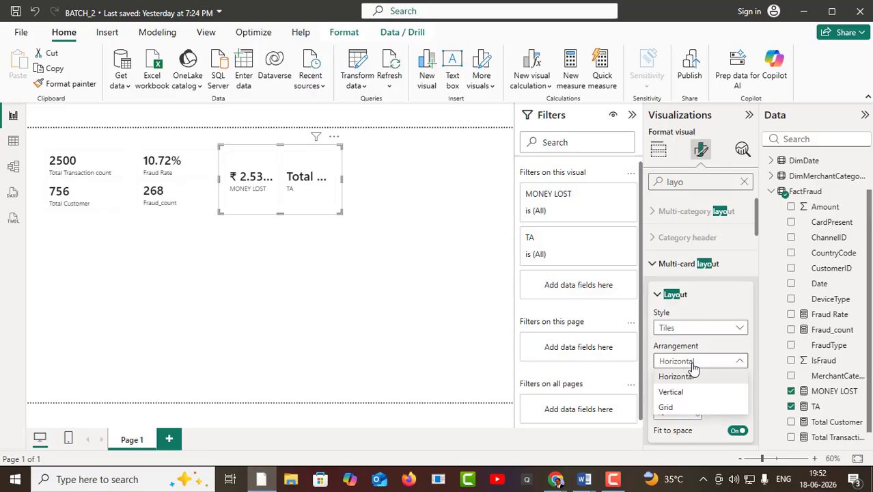
pyautogui.click(682, 395)
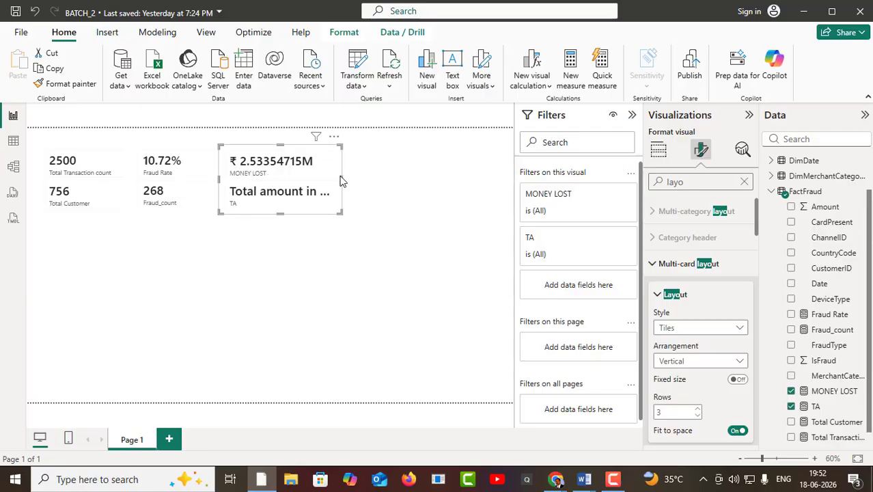
# - Enlarge the card in width and height until the whole TA text fits inside it
pyautogui.moveTo(341, 179); pyautogui.dragTo(417, 187)
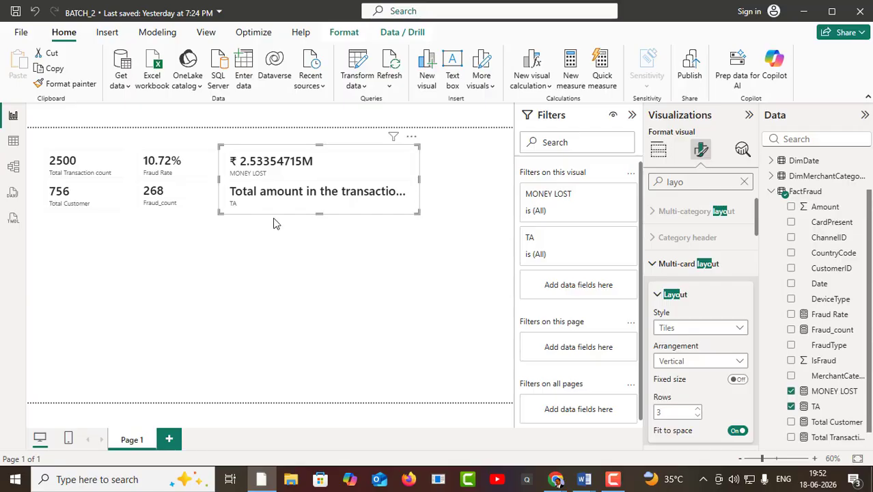
pyautogui.moveTo(319, 213); pyautogui.dragTo(313, 265)
pyautogui.moveTo(421, 203); pyautogui.dragTo(496, 220)
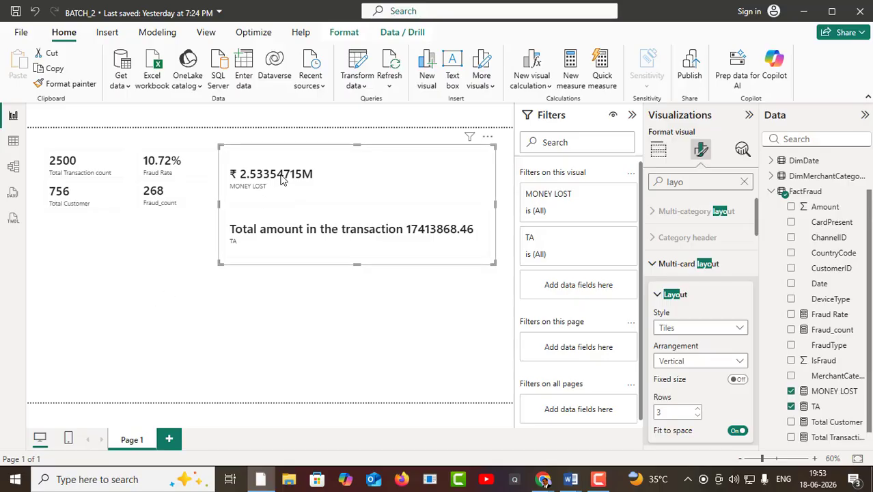
# - Set the MONEY LOST measure's display format to Whole number
pyautogui.click(833, 392)
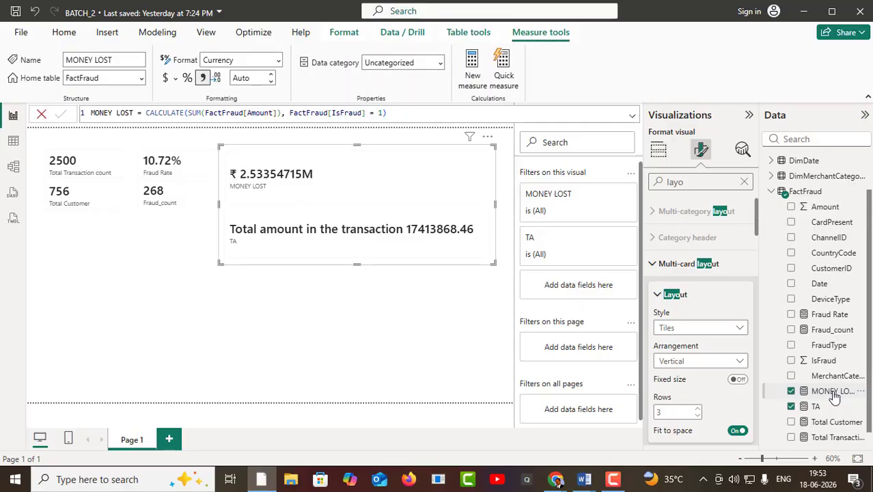
pyautogui.click(344, 32)
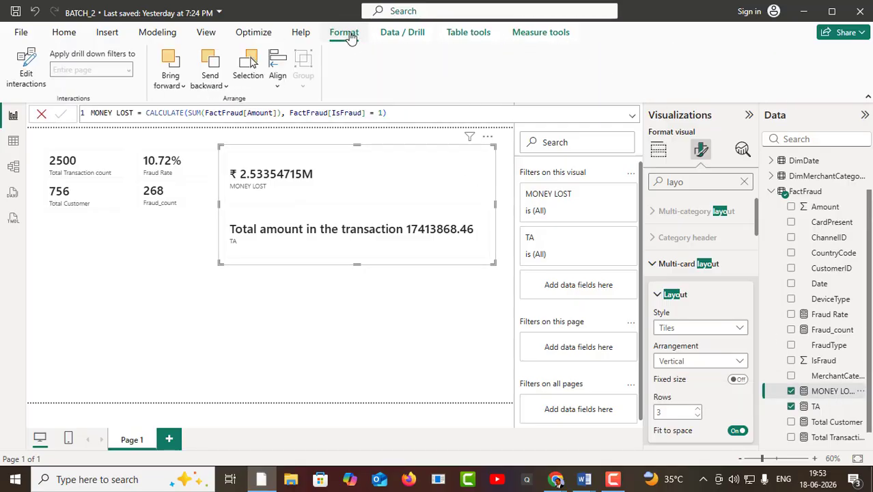
pyautogui.click(546, 32)
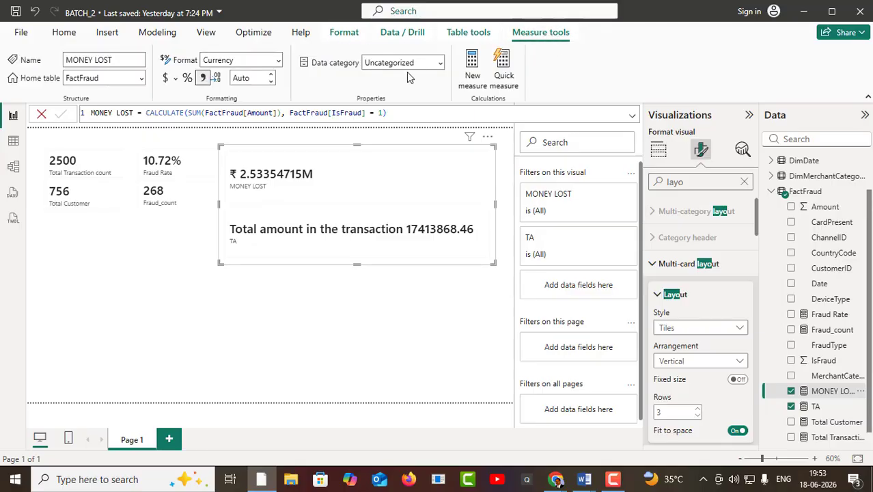
pyautogui.click(278, 66)
pyautogui.press('Escape')
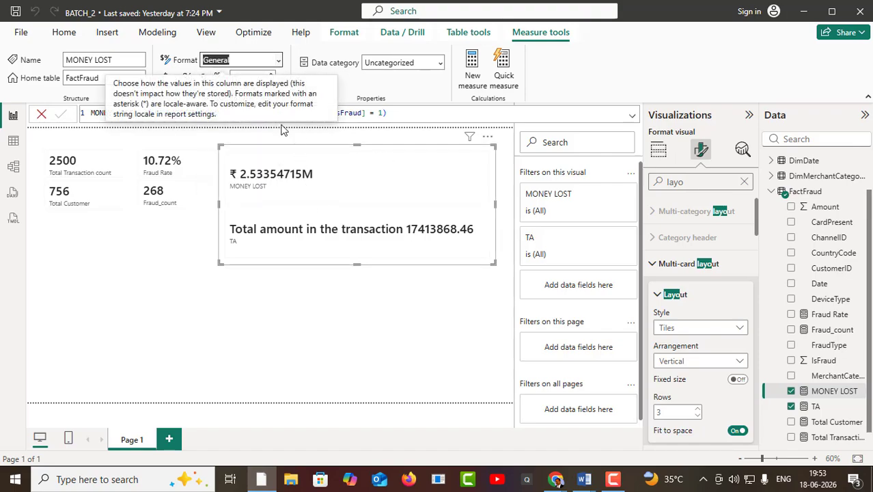
pyautogui.click(278, 63)
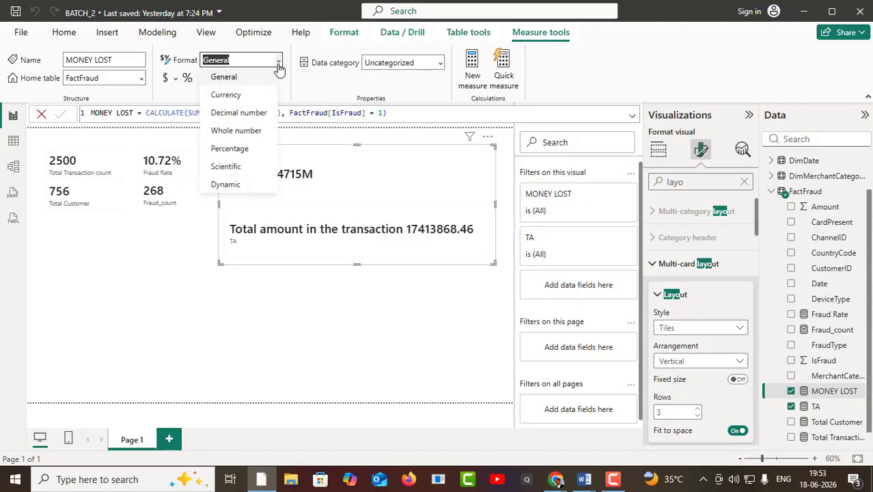
pyautogui.click(254, 135)
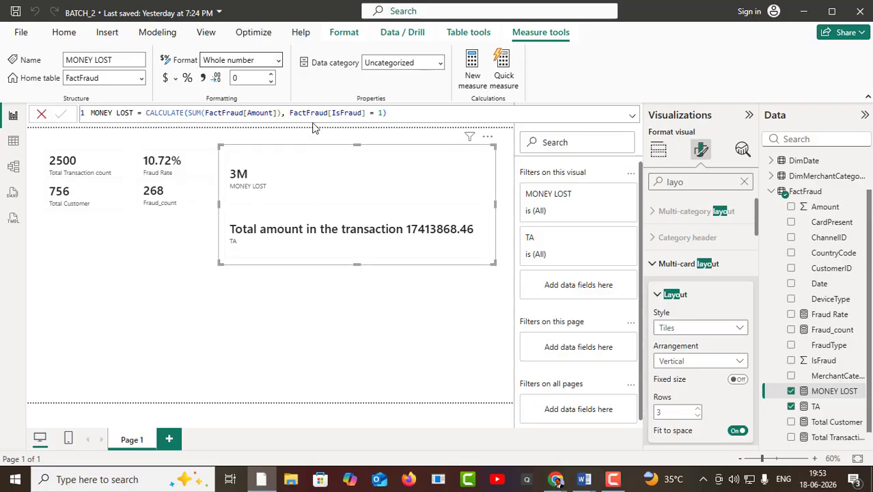
# - Try the General display format and the Percentage format on the MONEY LOST measure
pyautogui.click(279, 62)
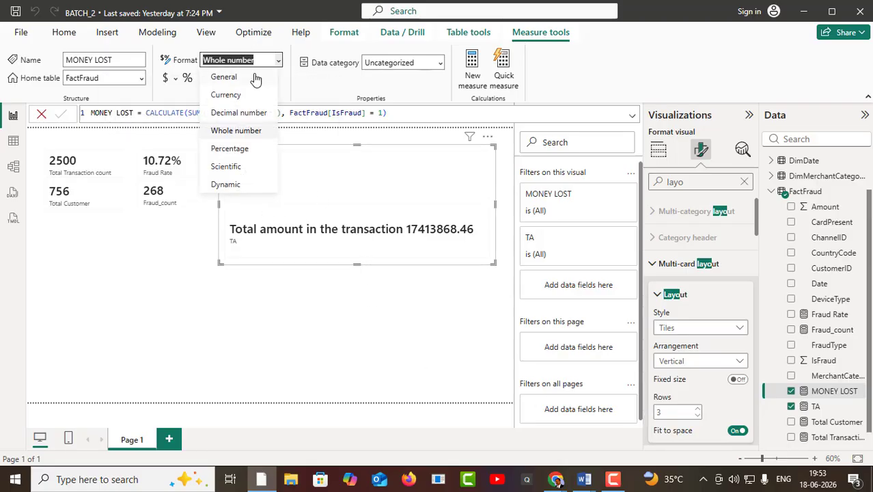
pyautogui.click(250, 78)
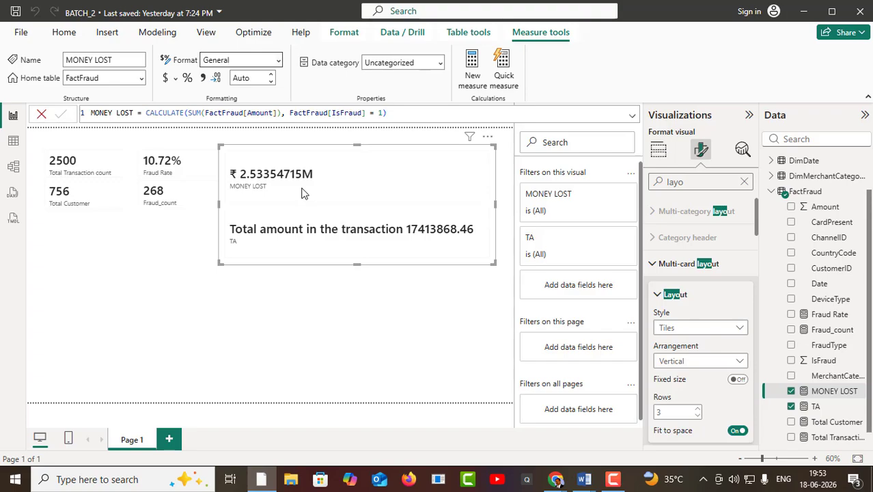
pyautogui.click(278, 63)
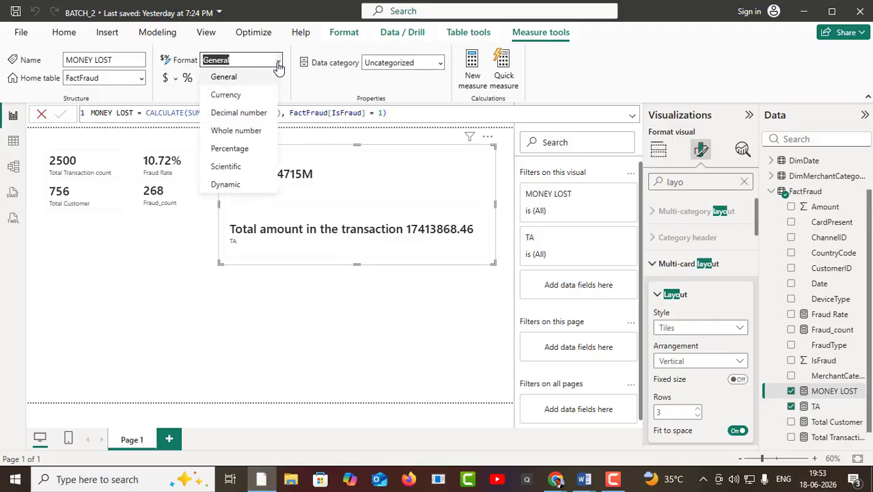
pyautogui.click(240, 150)
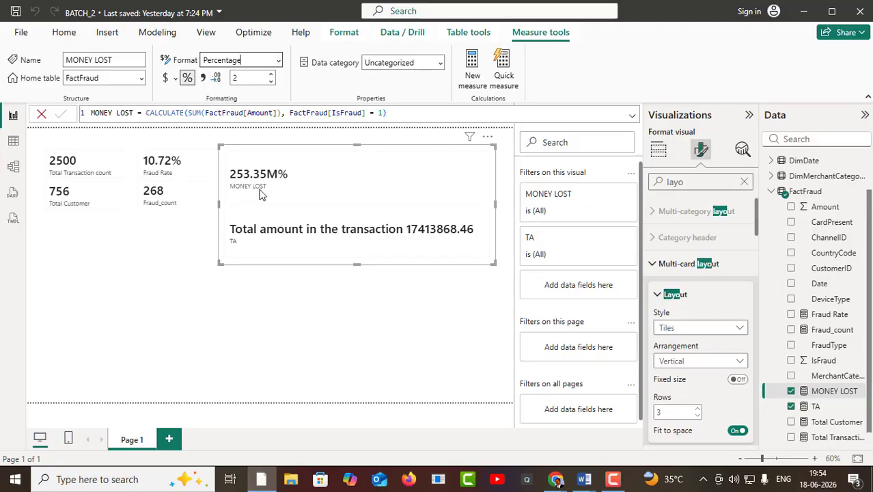
# - Set the MONEY LOST measure's display format to Dynamic, and start a change to General but cancel it
pyautogui.click(277, 62)
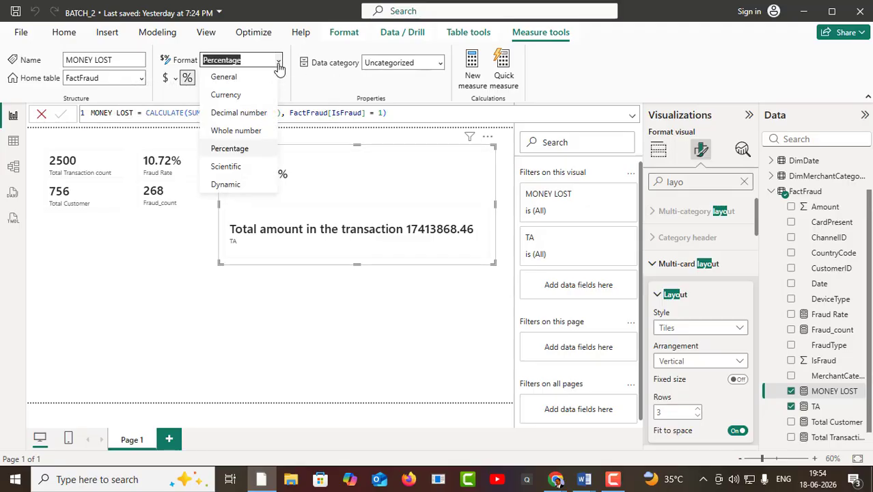
pyautogui.click(230, 186)
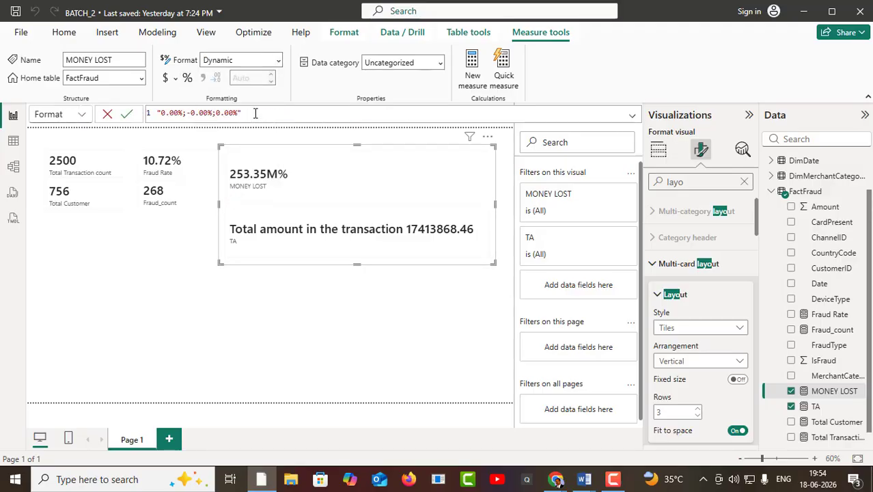
pyautogui.click(279, 63)
pyautogui.click(278, 63)
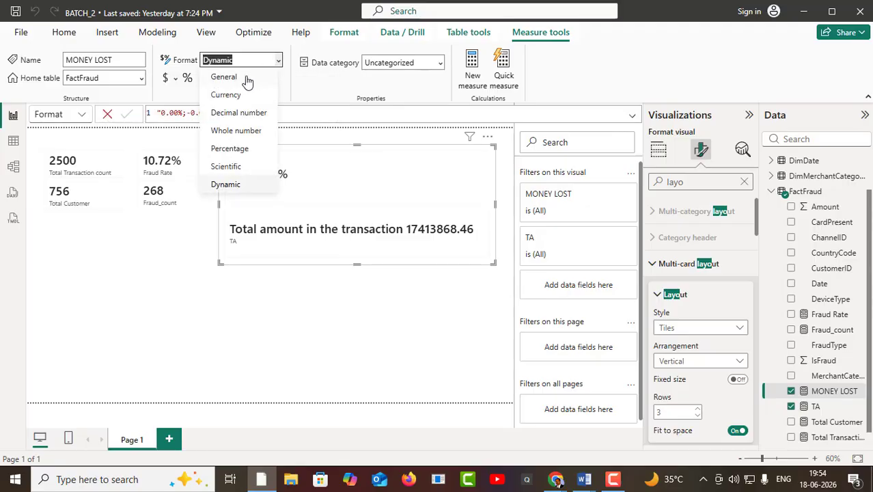
pyautogui.click(220, 76)
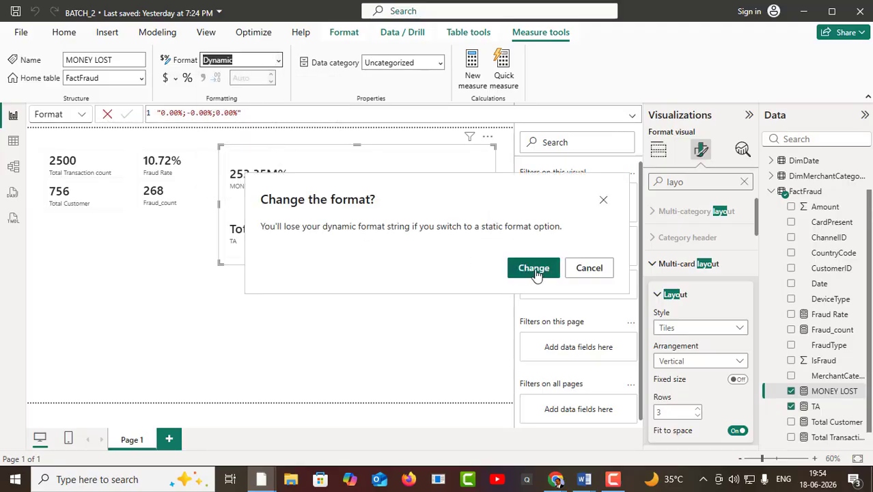
pyautogui.click(588, 268)
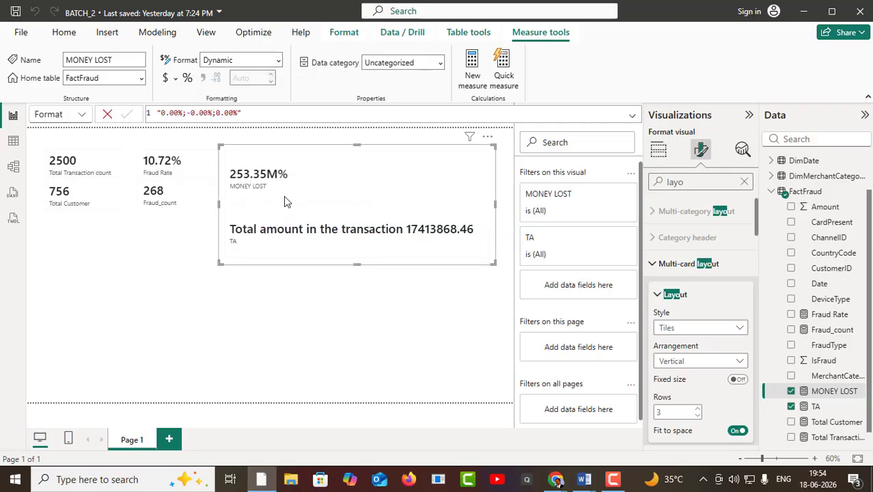
# - Set the MONEY LOST measure's display format to General, accepting the loss of its dynamic format string
pyautogui.click(277, 61)
pyautogui.click(224, 77)
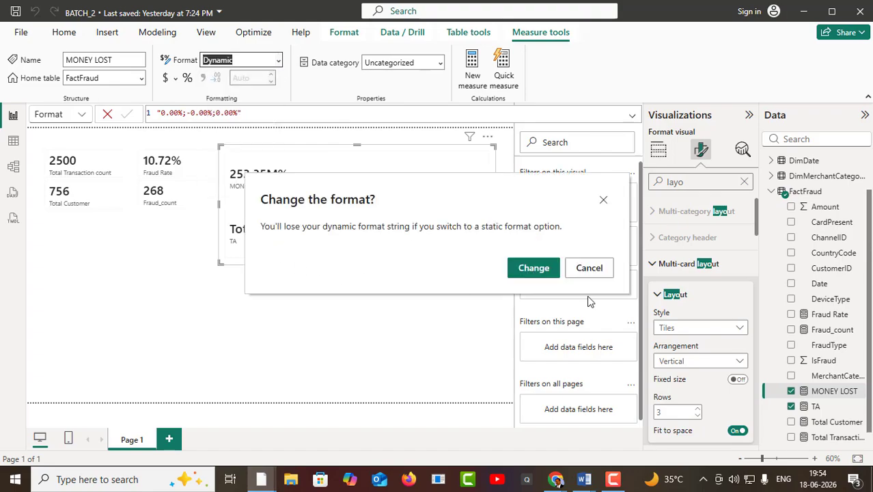
pyautogui.click(533, 268)
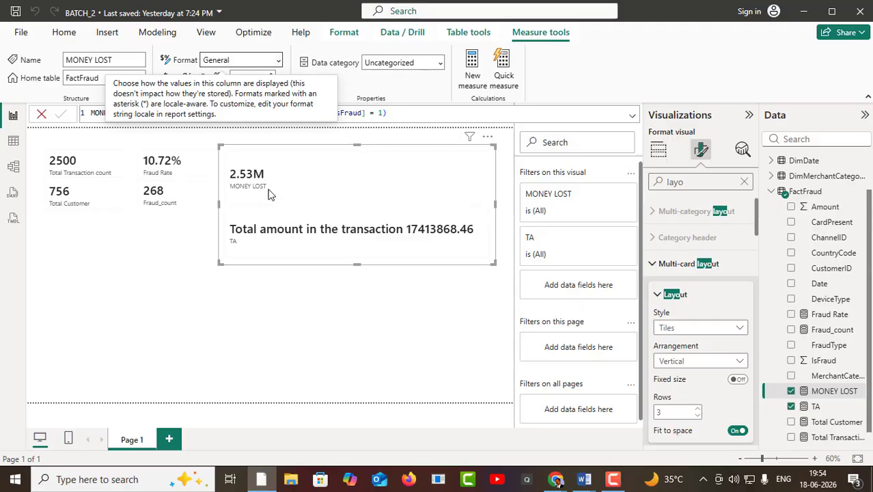
pyautogui.click(321, 136)
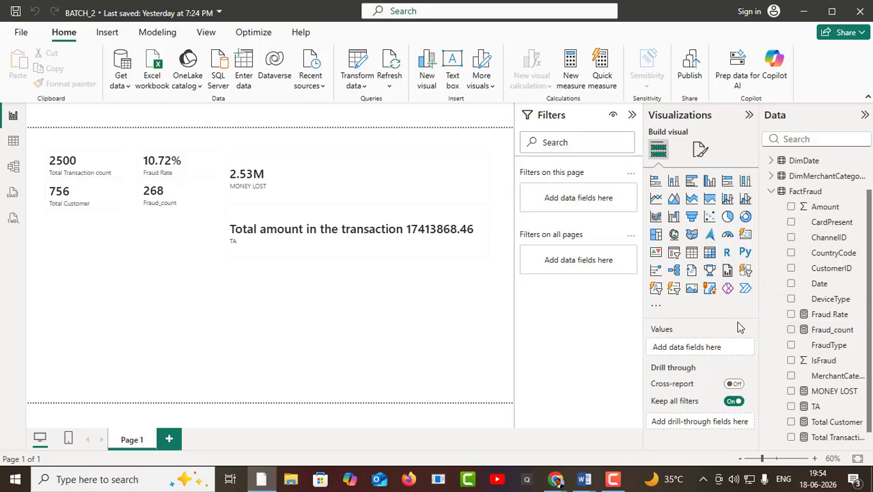
pyautogui.click(300, 237)
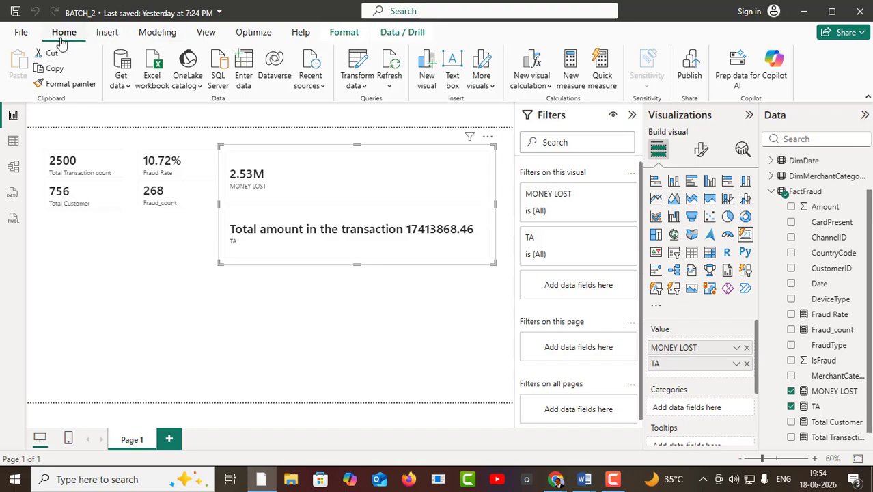
pyautogui.click(364, 78)
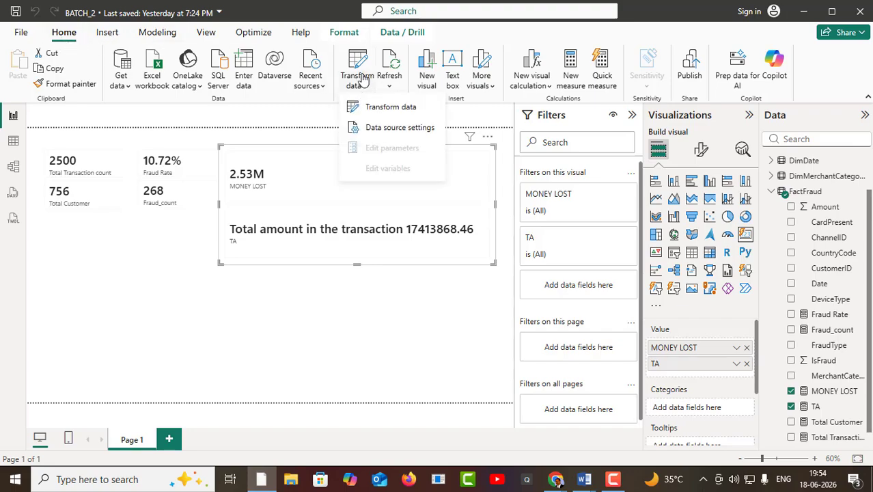
pyautogui.click(363, 79)
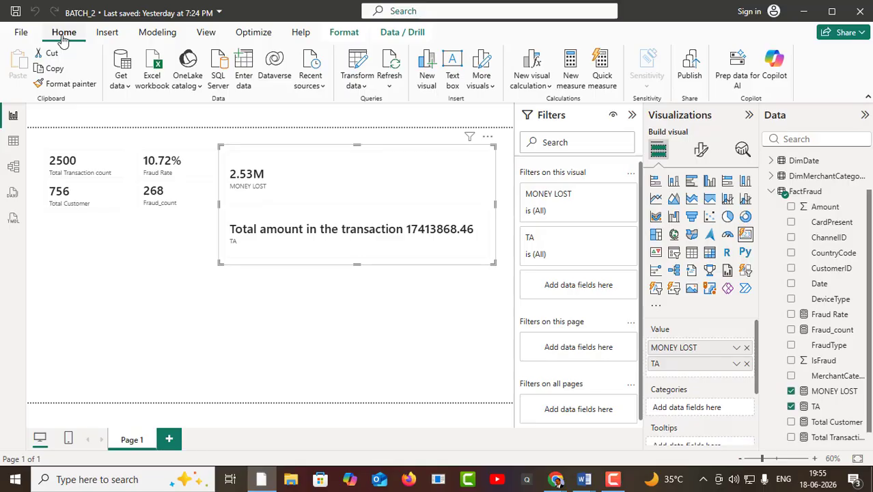
pyautogui.click(21, 34)
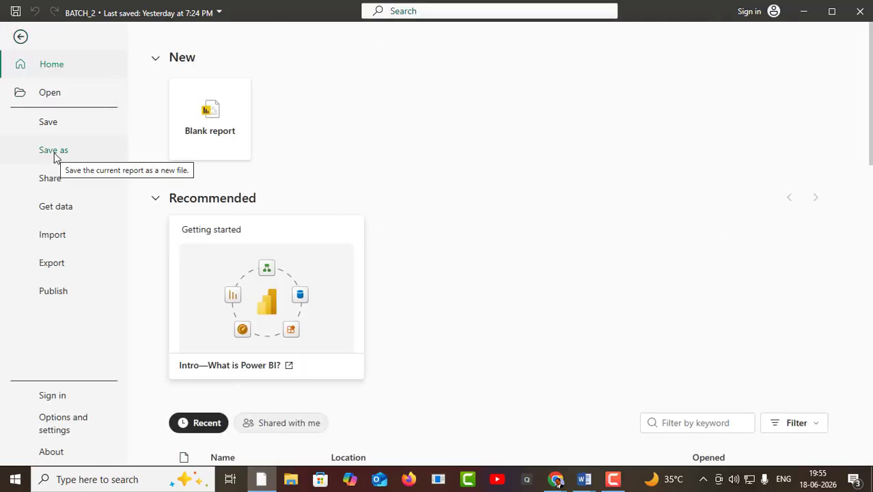
pyautogui.click(20, 39)
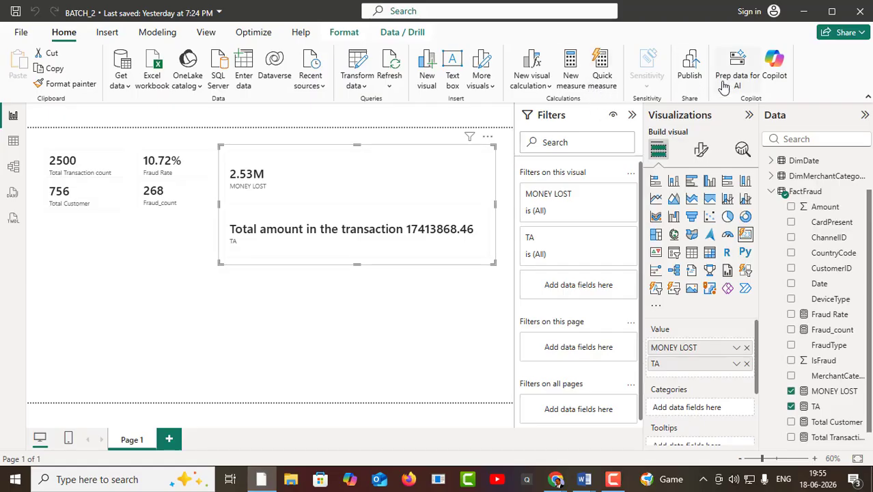
pyautogui.click(570, 75)
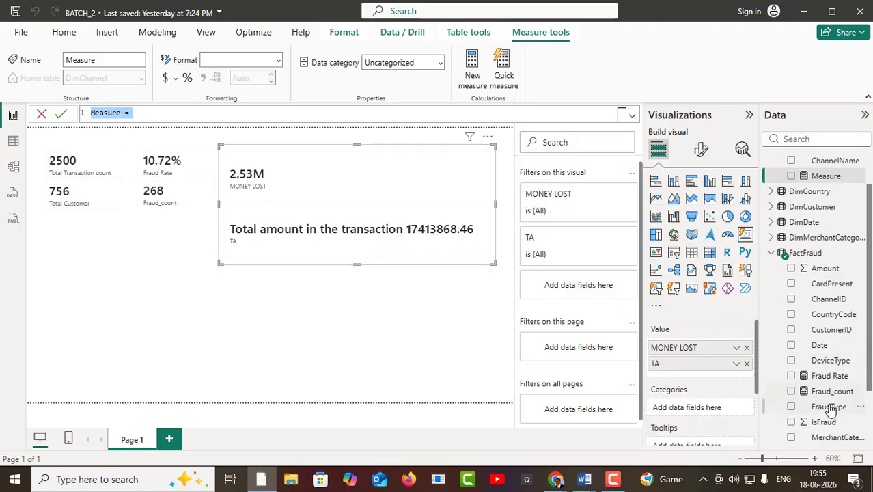
pyautogui.scroll(-2, 823, 401)
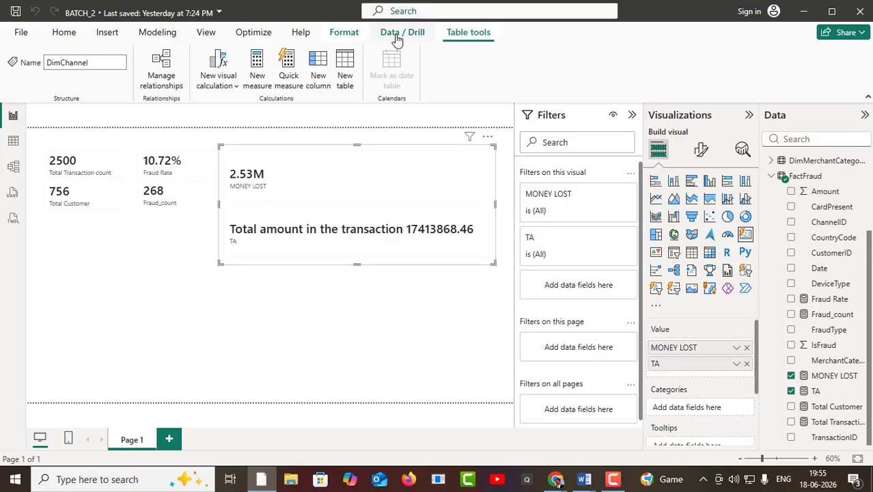
pyautogui.click(352, 34)
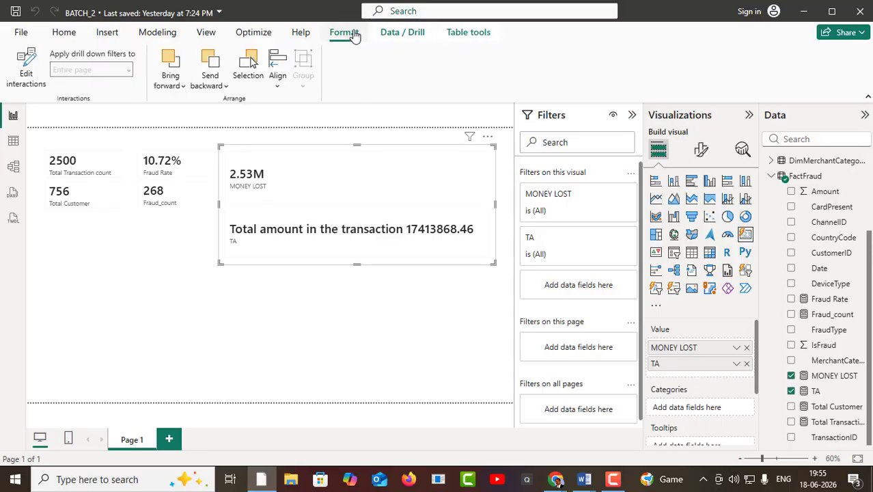
pyautogui.click(460, 34)
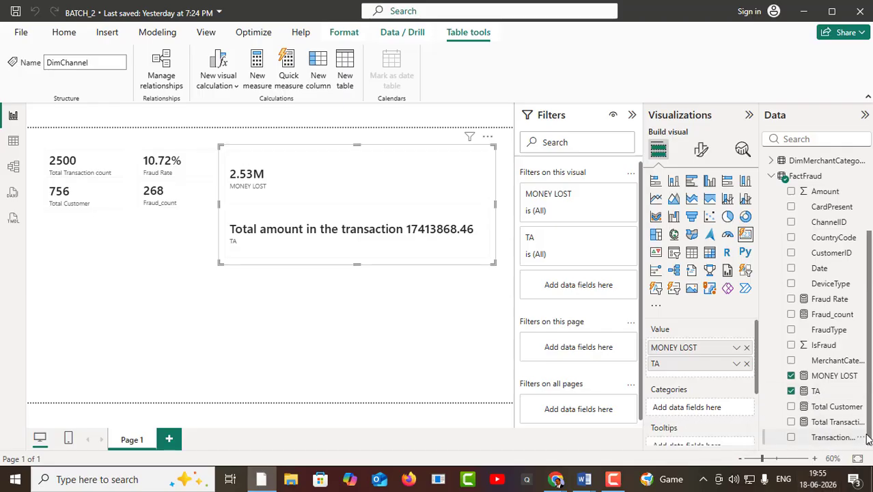
pyautogui.moveTo(867, 426); pyautogui.dragTo(868, 408)
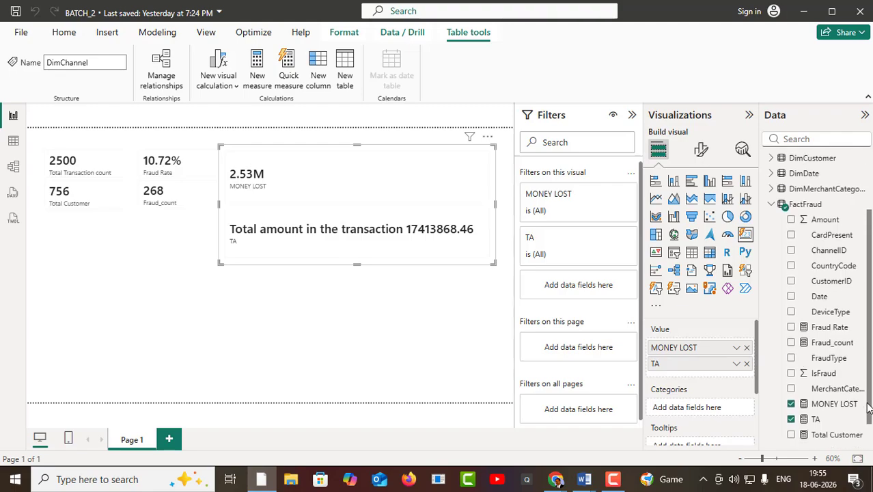
pyautogui.scroll(-1, 869, 408)
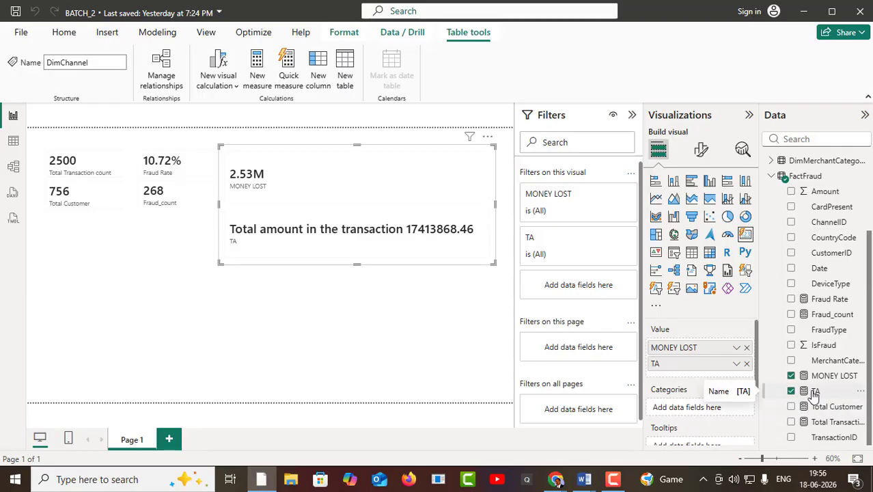
# - Remove MONEY LOST from the two-measure card and check which display formats the TA measure offers
pyautogui.click(791, 376)
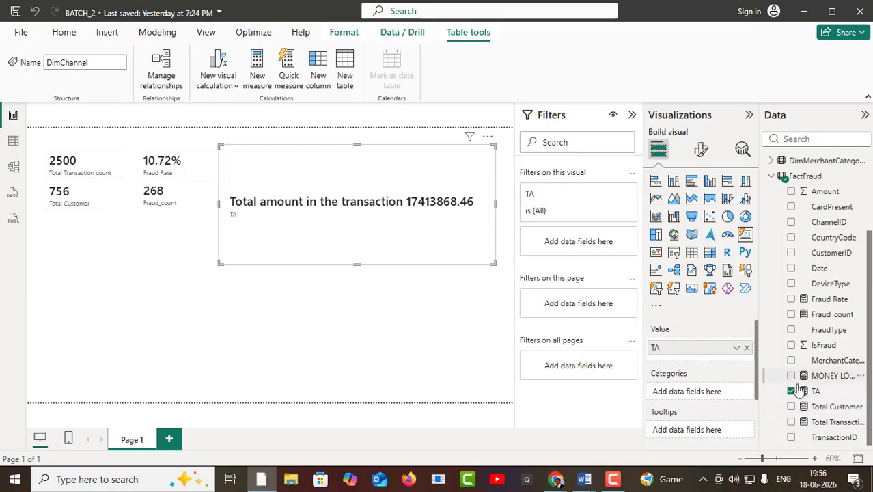
pyautogui.click(814, 392)
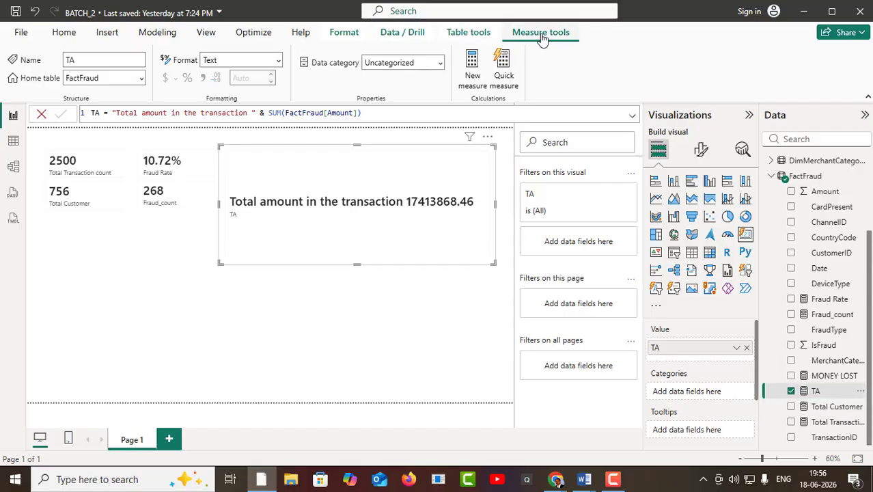
pyautogui.click(279, 64)
pyautogui.click(279, 65)
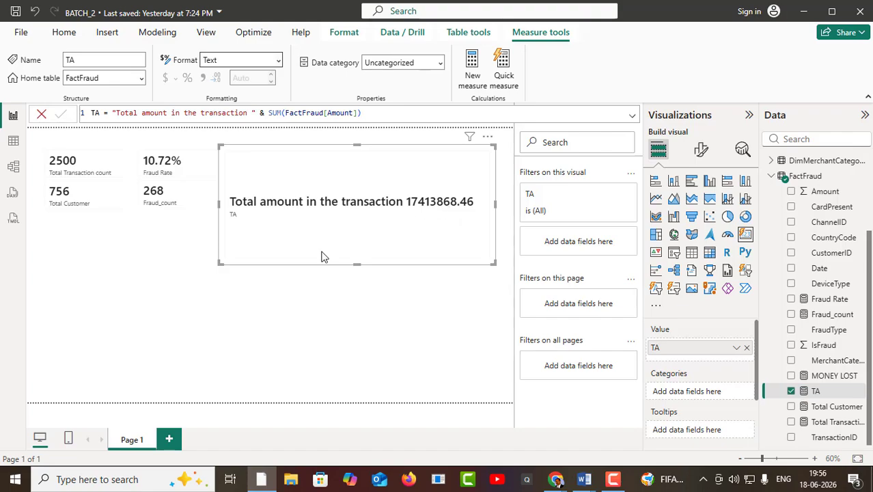
pyautogui.click(346, 305)
pyautogui.click(295, 185)
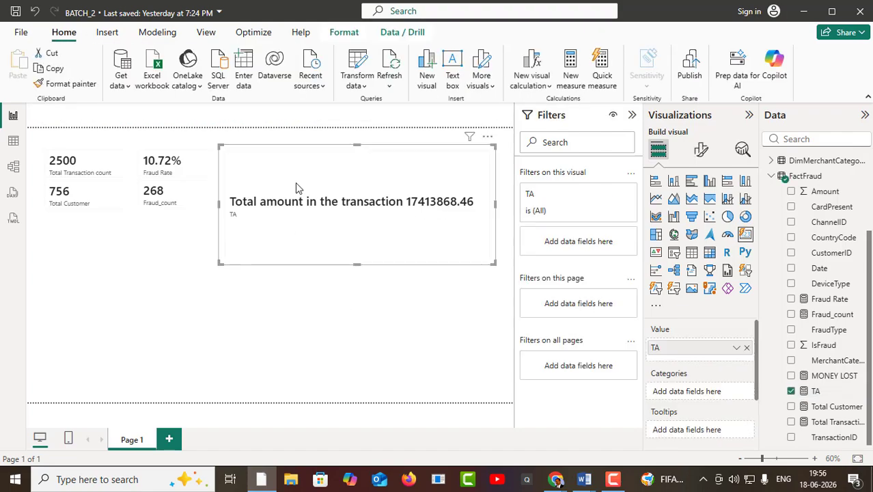
# - Add MONEY LOST back to the card and recheck the TA measure's display format options
pyautogui.click(792, 376)
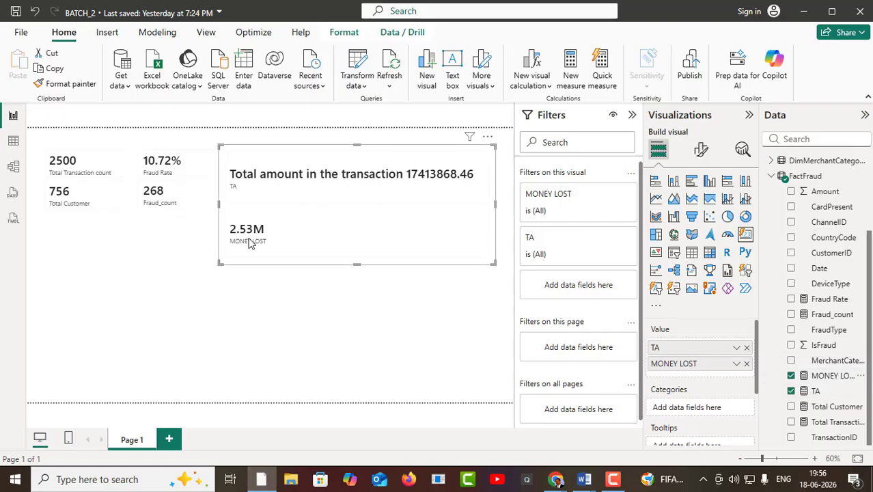
pyautogui.click(812, 391)
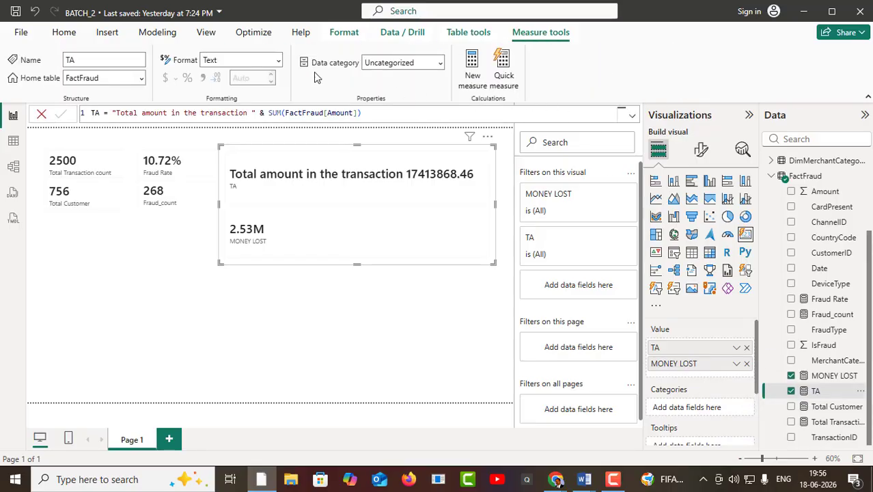
pyautogui.click(279, 63)
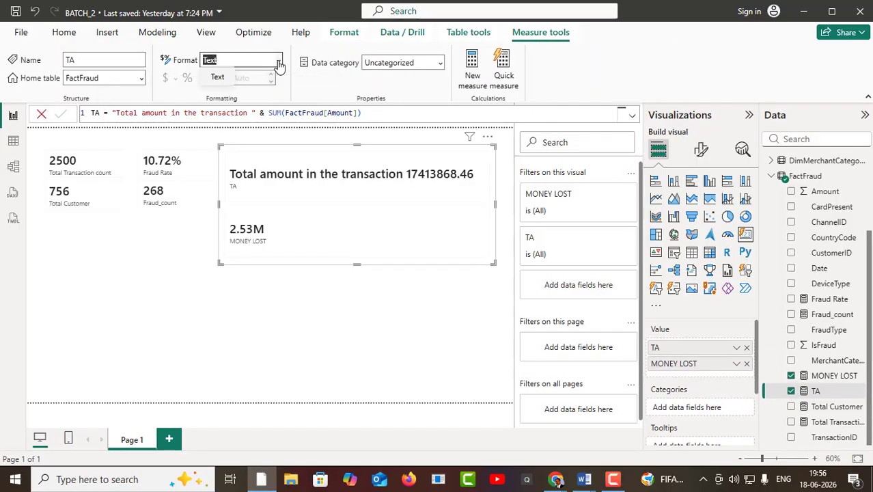
pyautogui.click(279, 62)
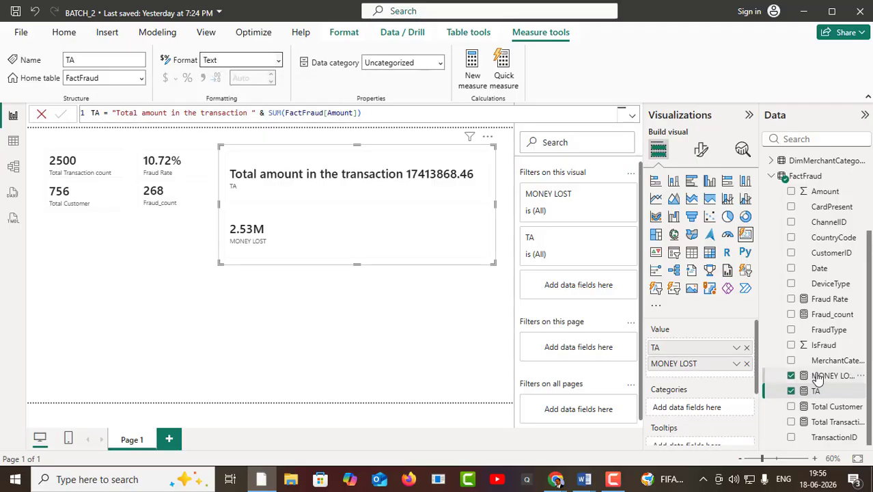
# - Remove TA from the card and examine the display format options offered for the MONEY LOST measure
pyautogui.click(791, 391)
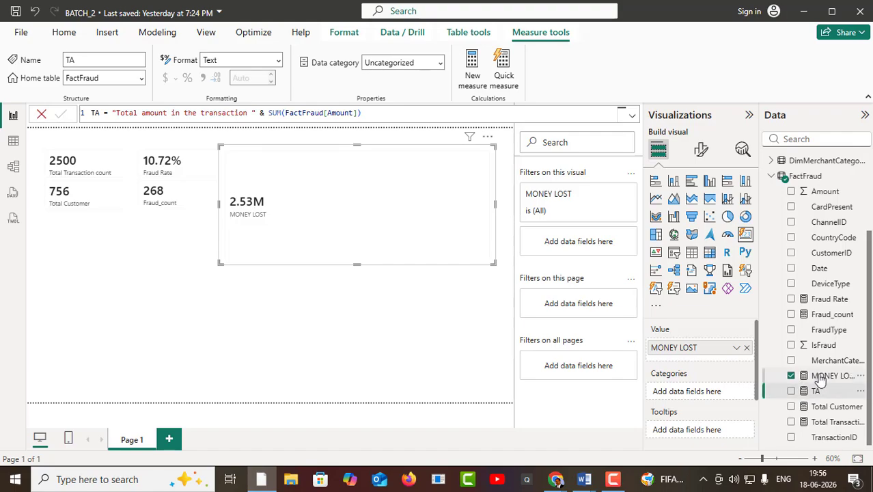
pyautogui.click(821, 378)
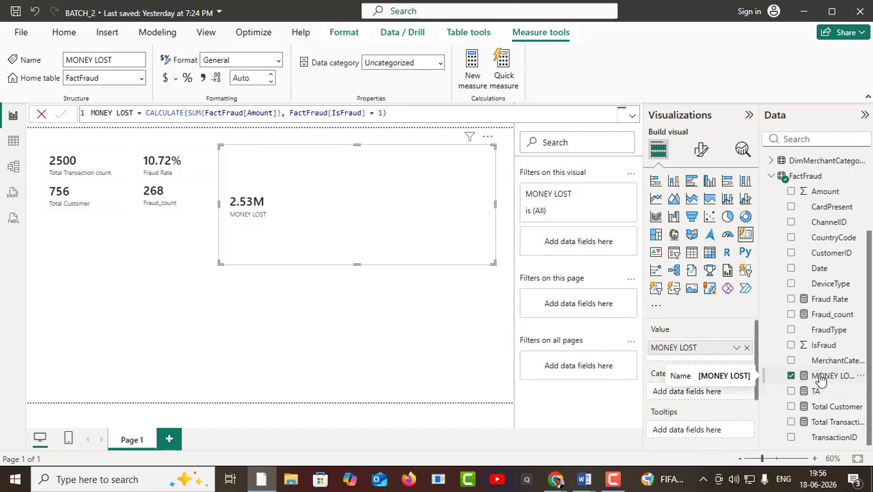
pyautogui.click(278, 63)
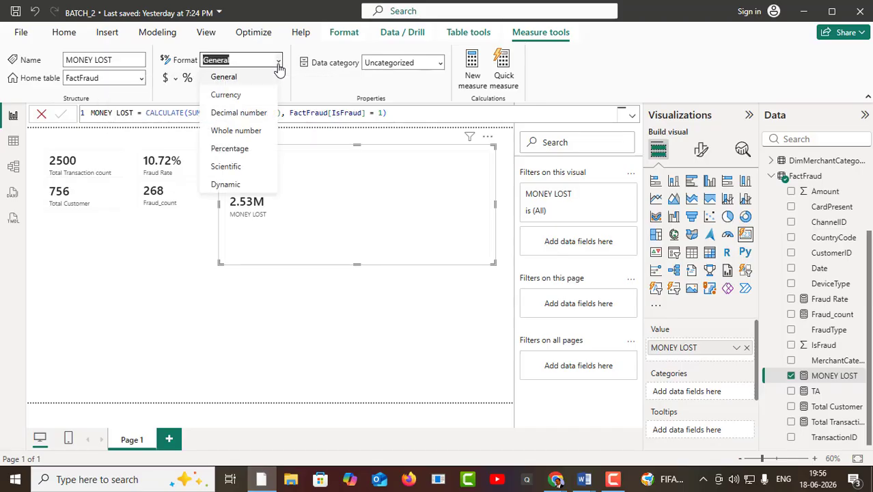
pyautogui.click(278, 63)
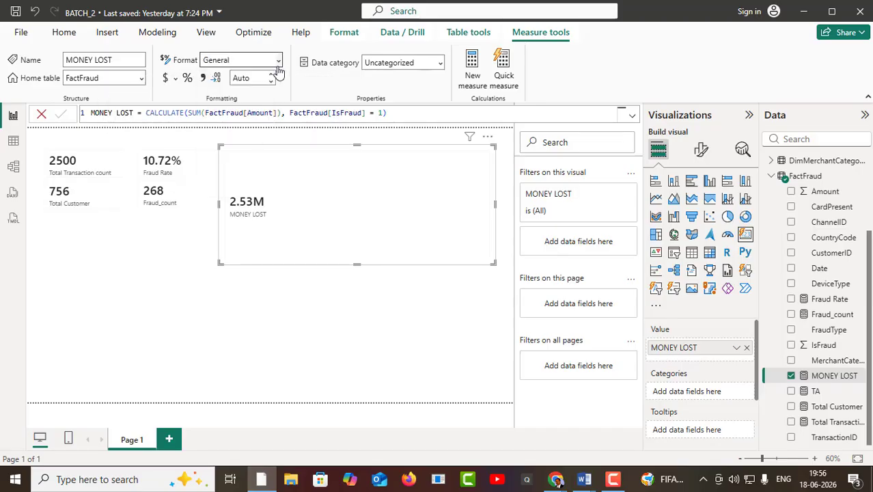
# - Try the Currency format on the MONEY LOST measure, settling on Whole number as its display format
pyautogui.click(273, 79)
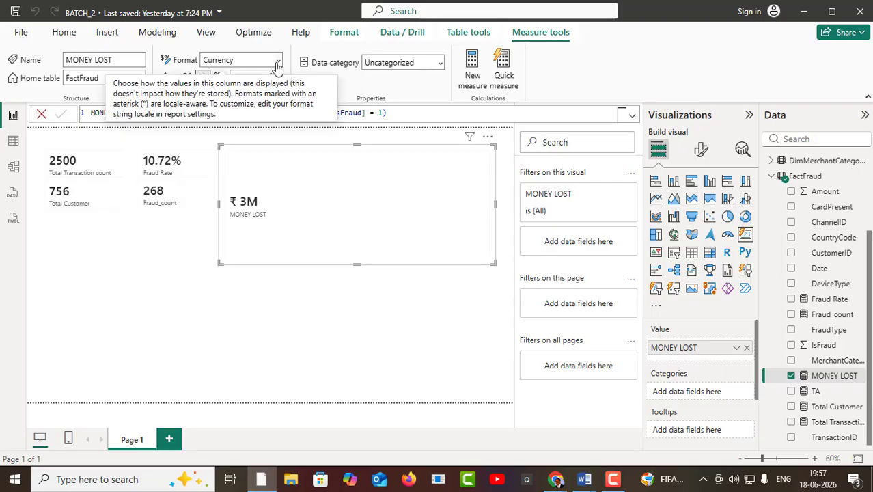
pyautogui.click(278, 63)
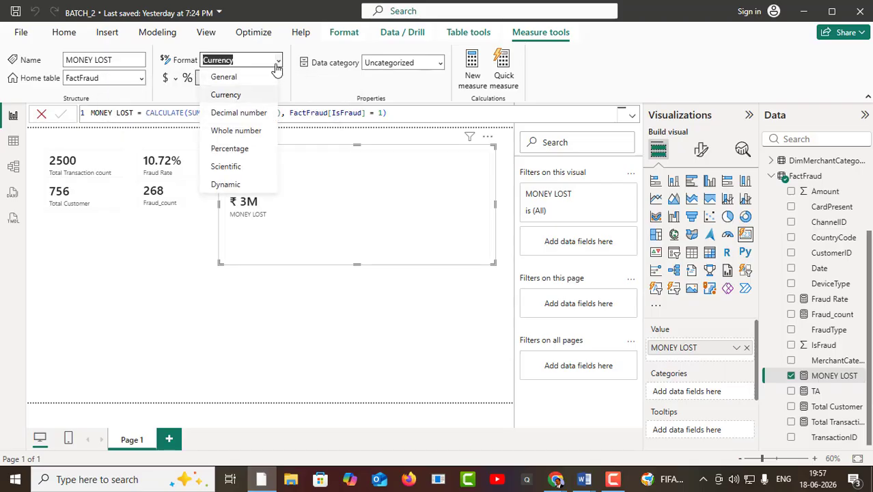
pyautogui.click(241, 136)
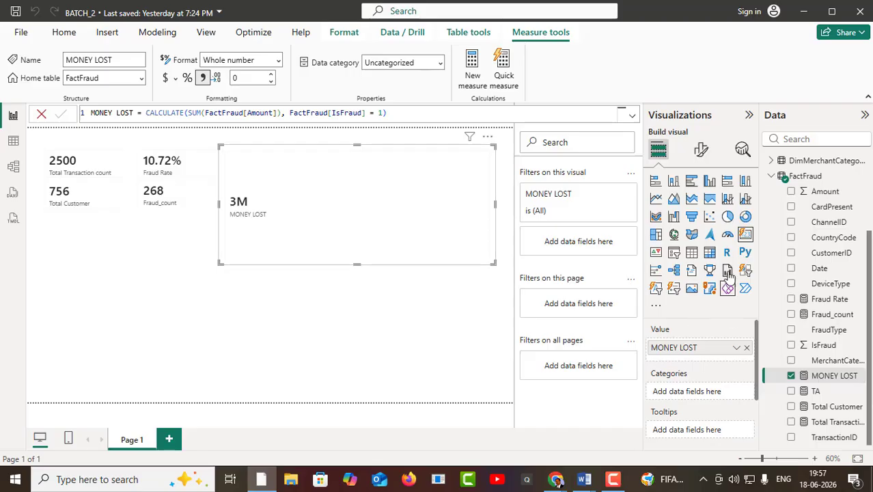
# - Apply the card's callout settings to MONEY LOST only and set its value display units to None
pyautogui.click(701, 151)
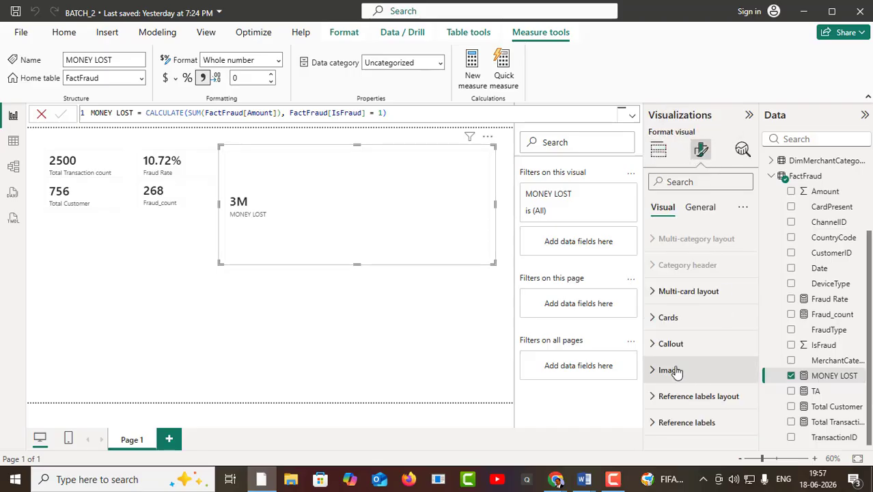
pyautogui.click(655, 344)
pyautogui.scroll(-3, 699, 404)
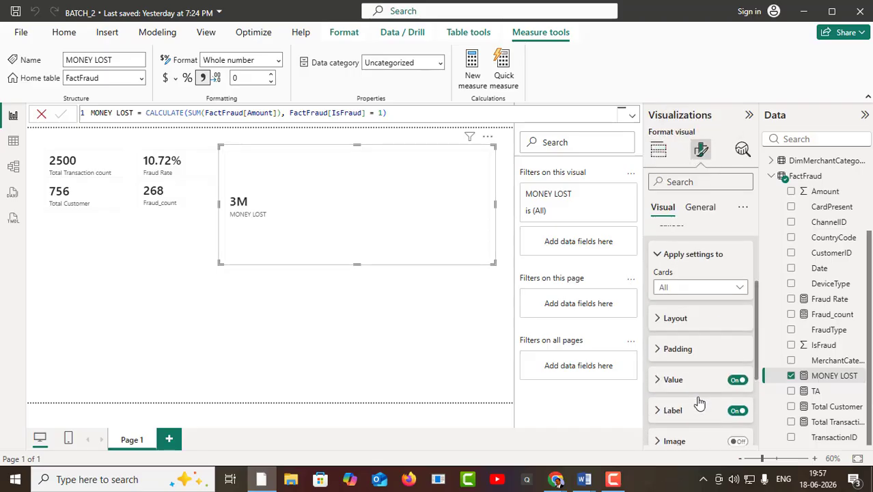
pyautogui.click(714, 282)
pyautogui.click(683, 310)
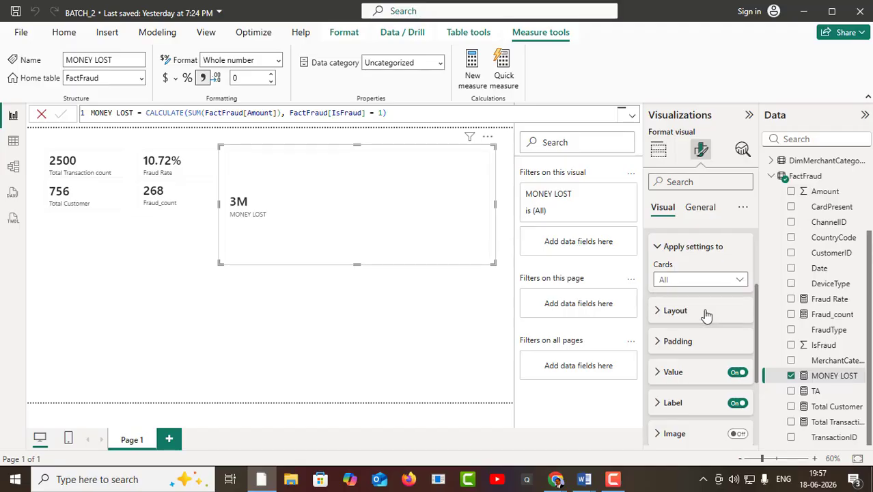
pyautogui.click(660, 374)
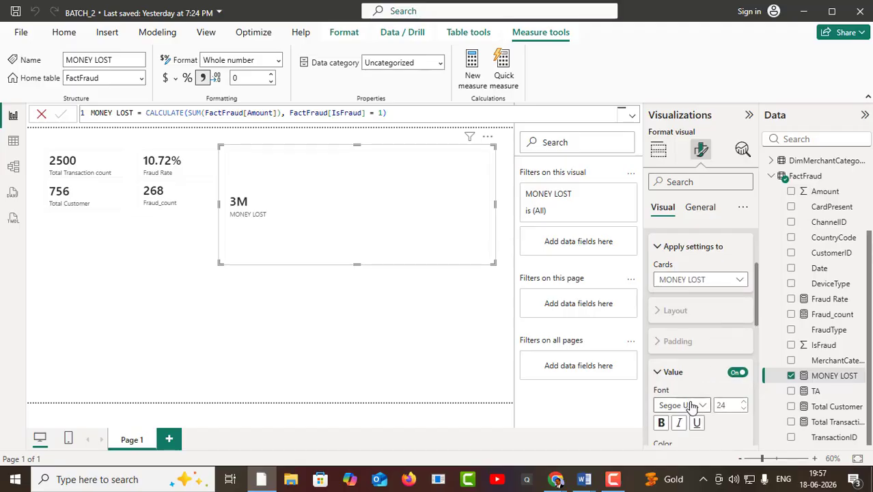
pyautogui.scroll(-5, 694, 405)
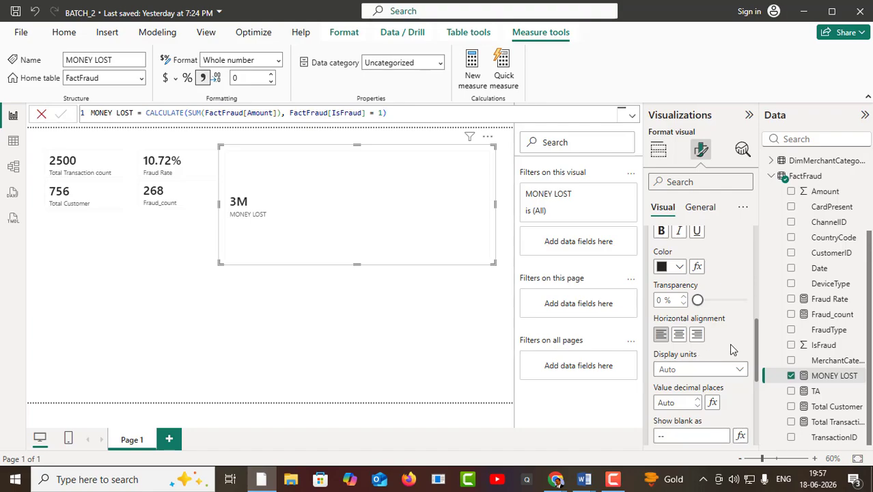
pyautogui.click(726, 372)
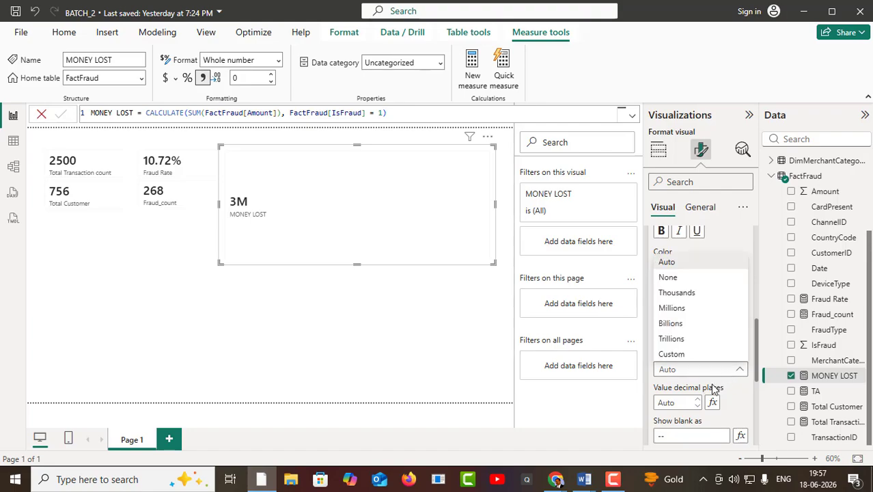
pyautogui.click(668, 276)
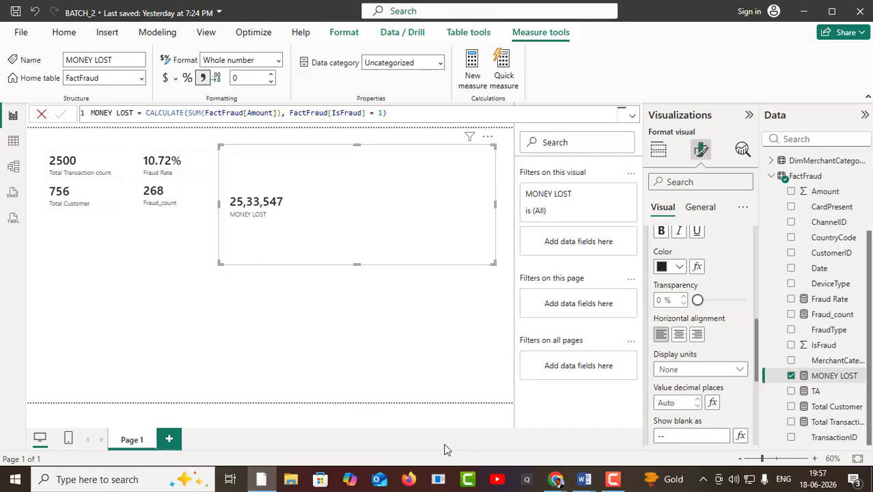
# - Add TA to the MONEY LOST card and shorten the measure's text prefix to "Total transaction "
pyautogui.click(790, 391)
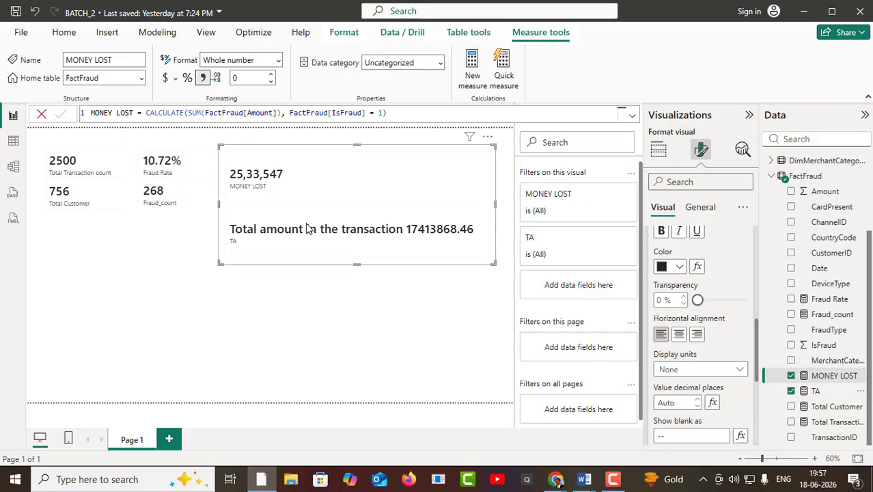
pyautogui.click(816, 393)
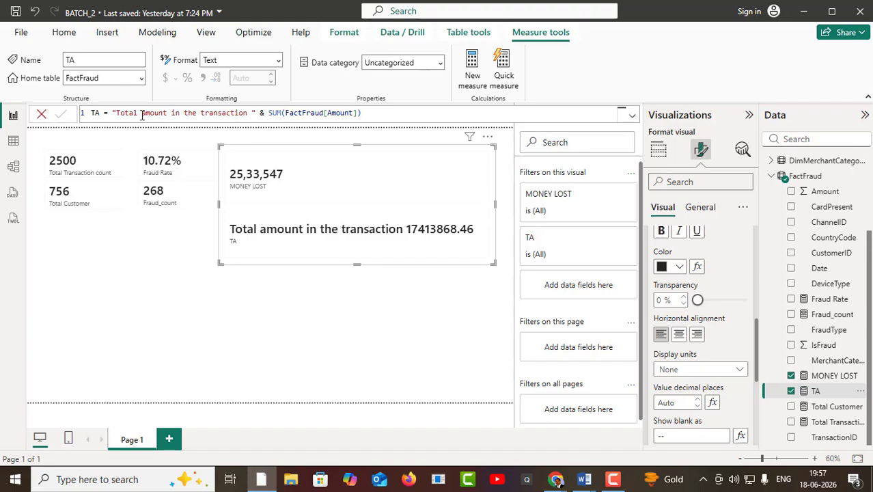
pyautogui.moveTo(143, 113); pyautogui.dragTo(198, 114)
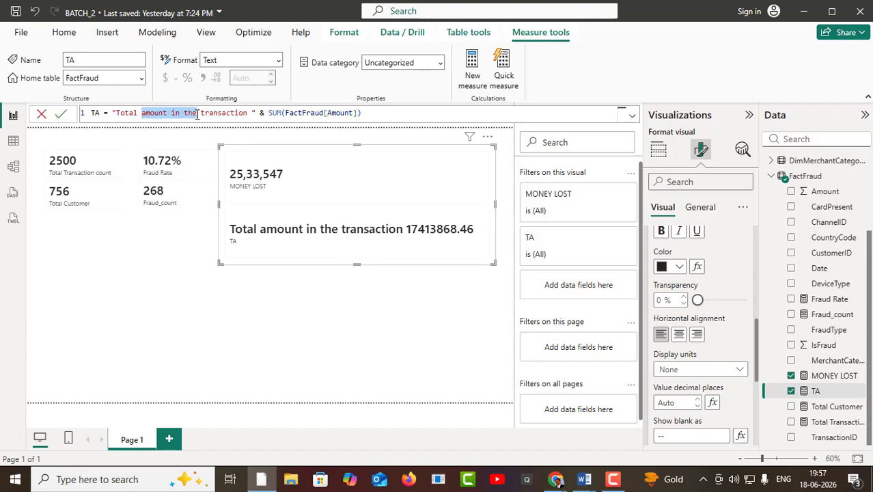
pyautogui.press('BackSpace')
pyautogui.press('BackSpace')
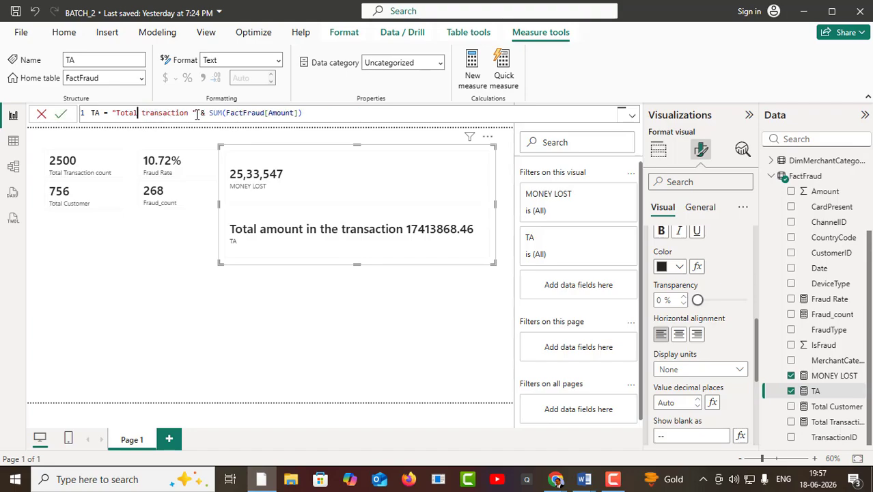
pyautogui.click(60, 113)
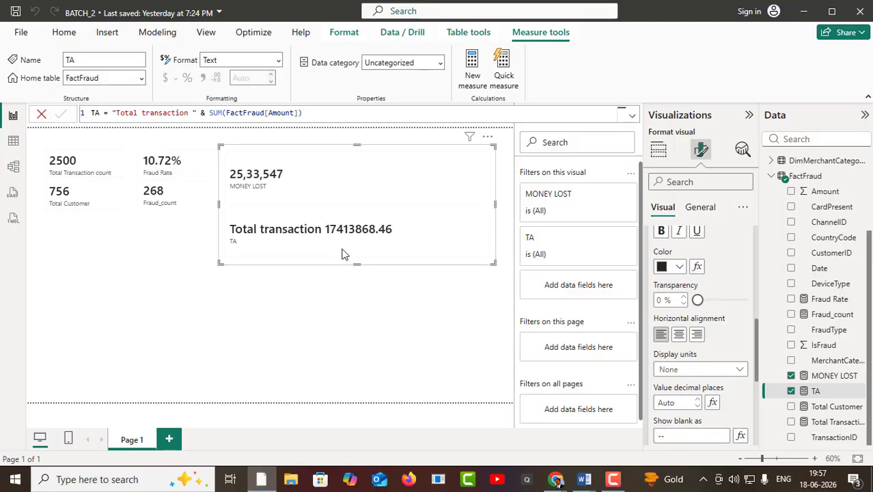
# - Narrow the MONEY LOST and TA card to fit its text and reduce its height to match the neighbouring cards
pyautogui.moveTo(487, 209); pyautogui.dragTo(408, 214)
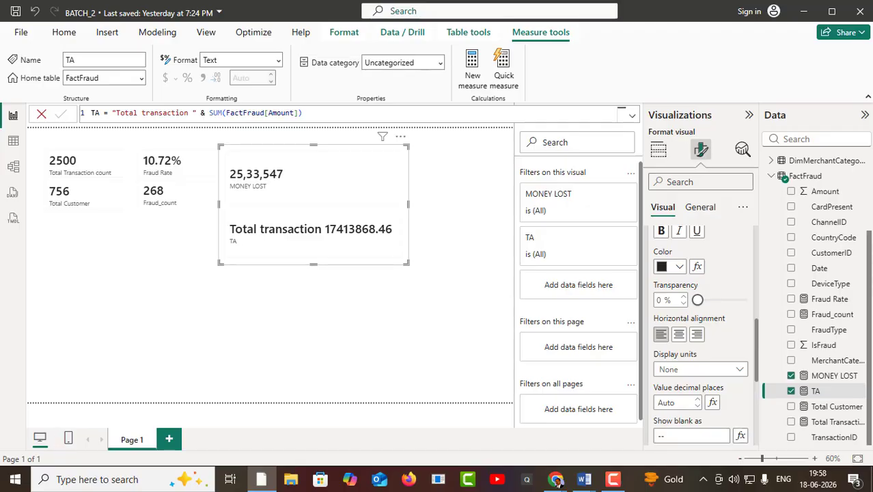
pyautogui.moveTo(312, 267); pyautogui.dragTo(308, 213)
pyautogui.click(182, 193)
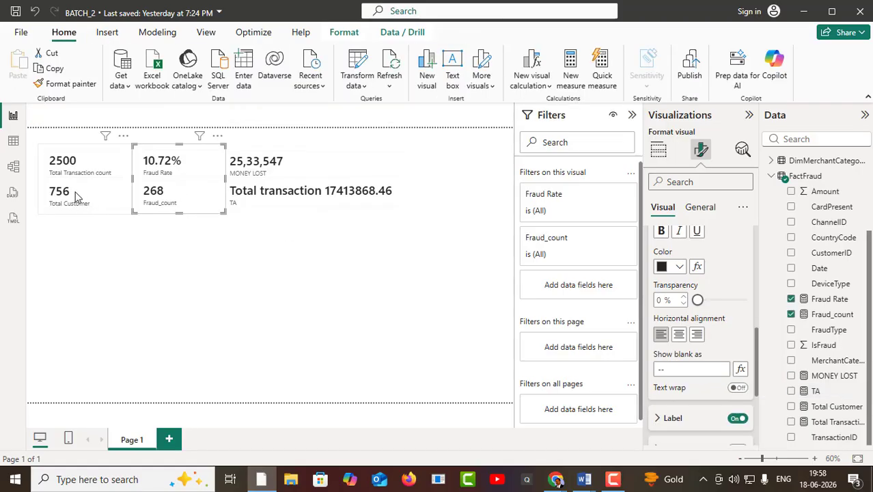
pyautogui.click(48, 196)
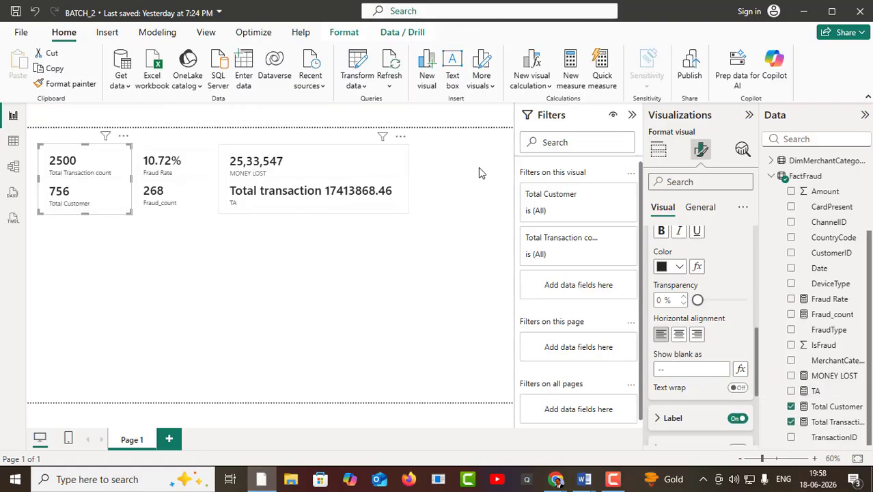
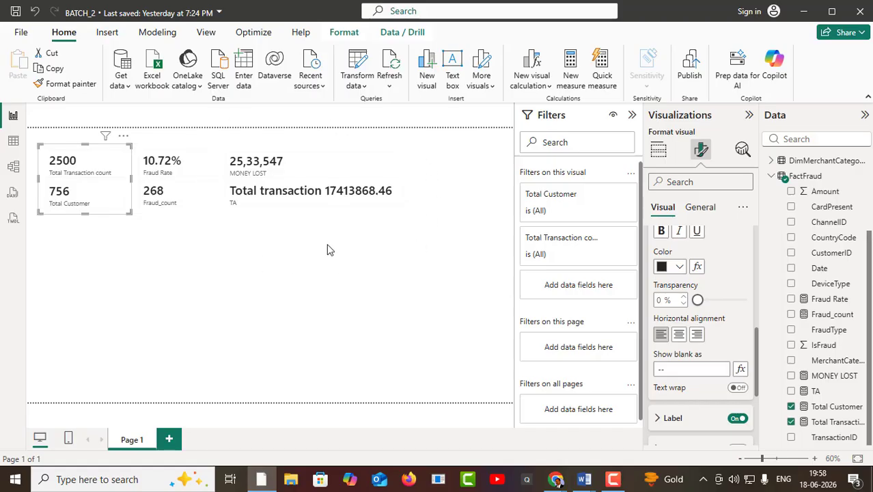
pyautogui.click(233, 254)
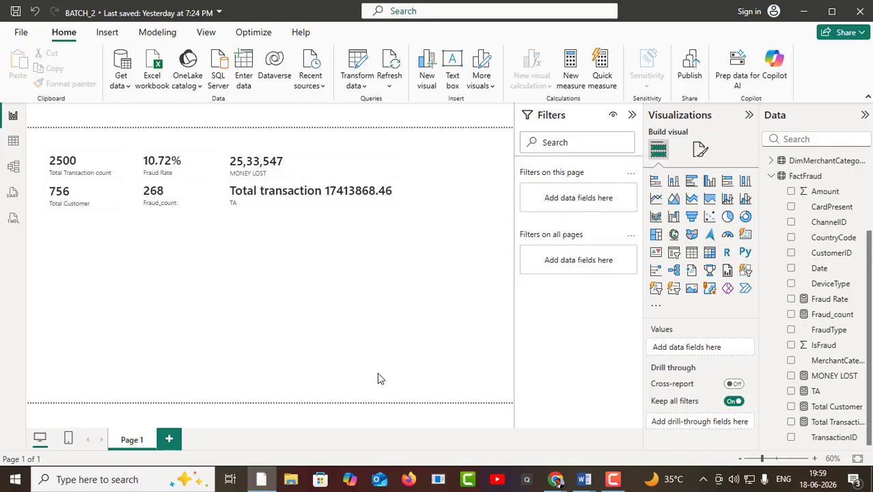
# - Review the visualization questions in the Fraud Detection Parameter for Visualization document in Word, returning to the Power BI report
pyautogui.moveTo(583, 479)
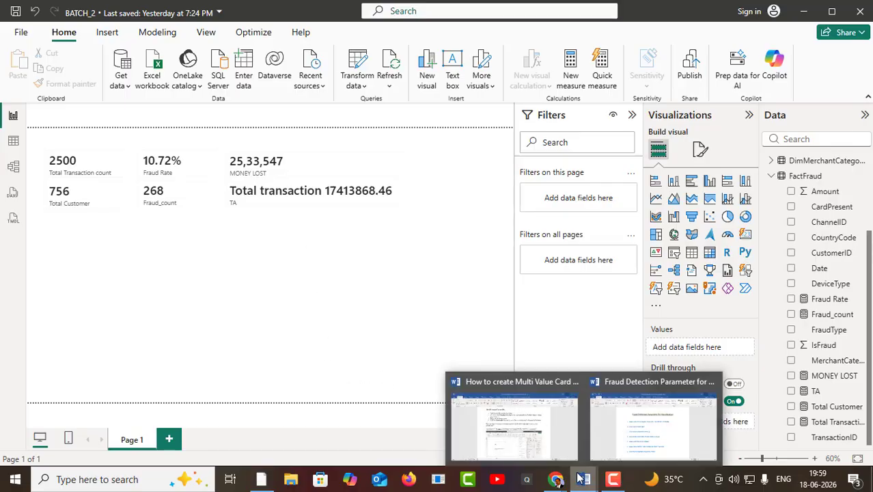
pyautogui.click(604, 435)
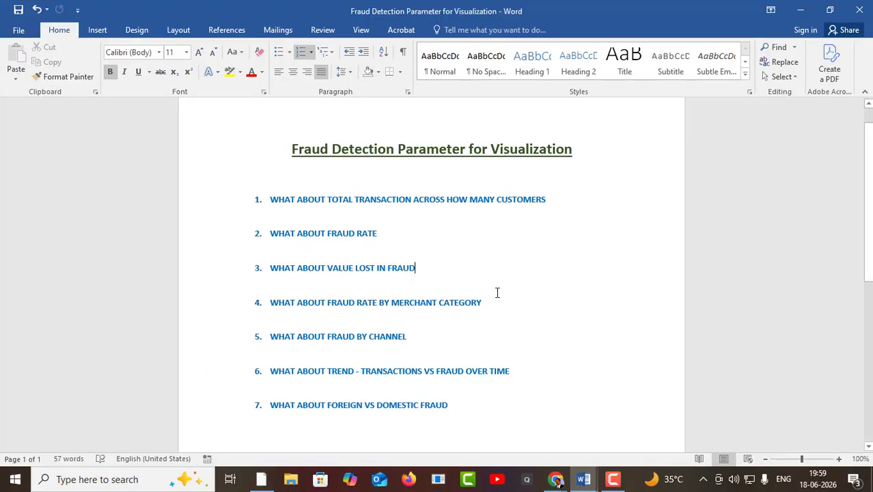
pyautogui.scroll(-2, 497, 292)
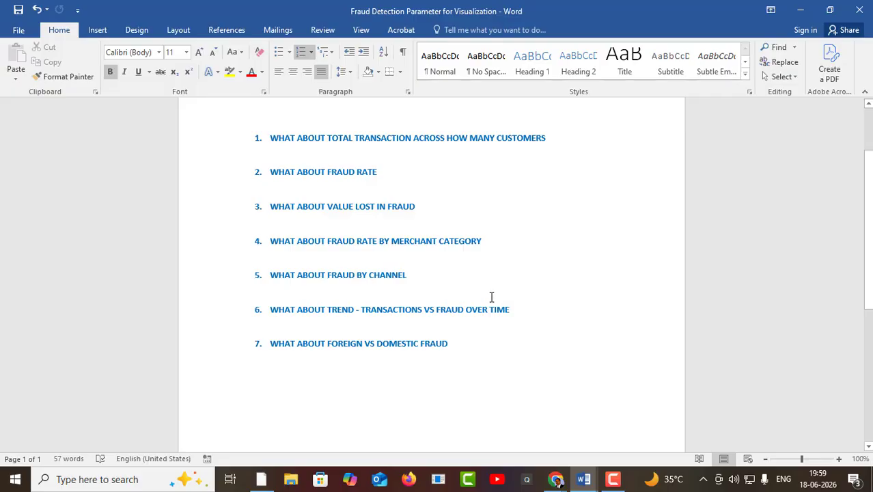
pyautogui.click(801, 11)
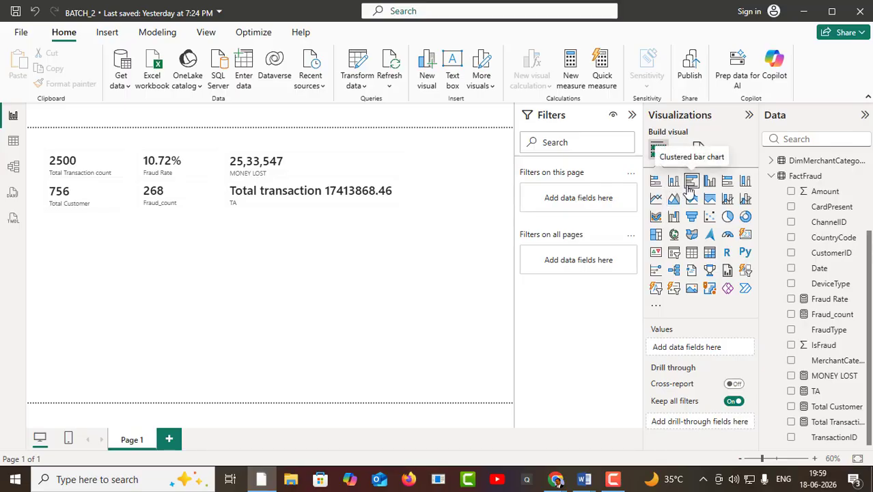
# - Place an empty stacked bar chart below the first card and recheck the fraud question list in the Word document
pyautogui.click(655, 180)
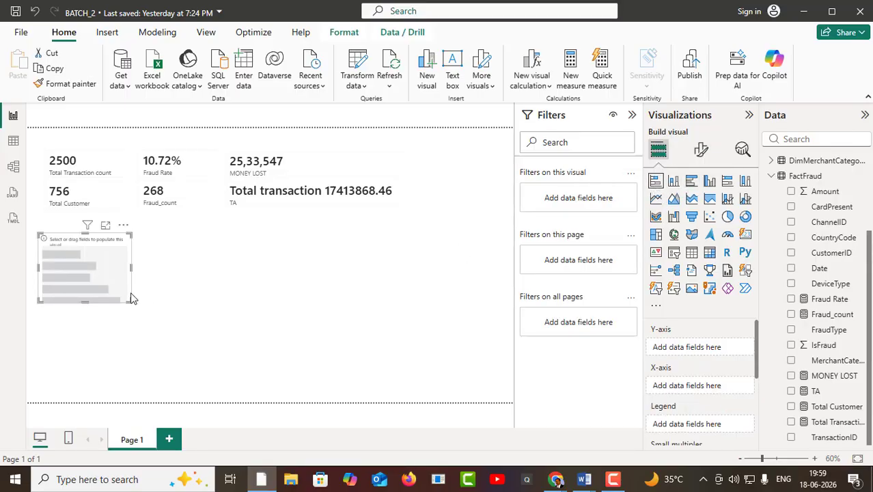
pyautogui.moveTo(75, 278); pyautogui.dragTo(81, 292)
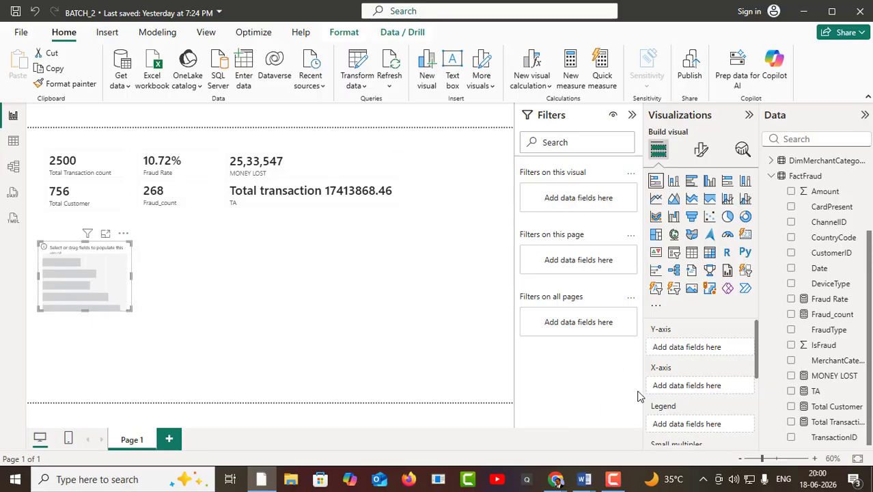
pyautogui.moveTo(584, 480)
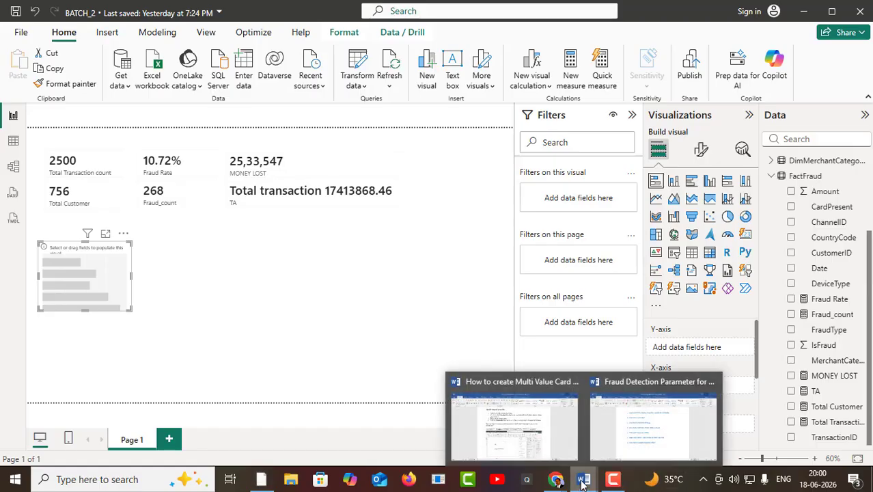
pyautogui.click(644, 439)
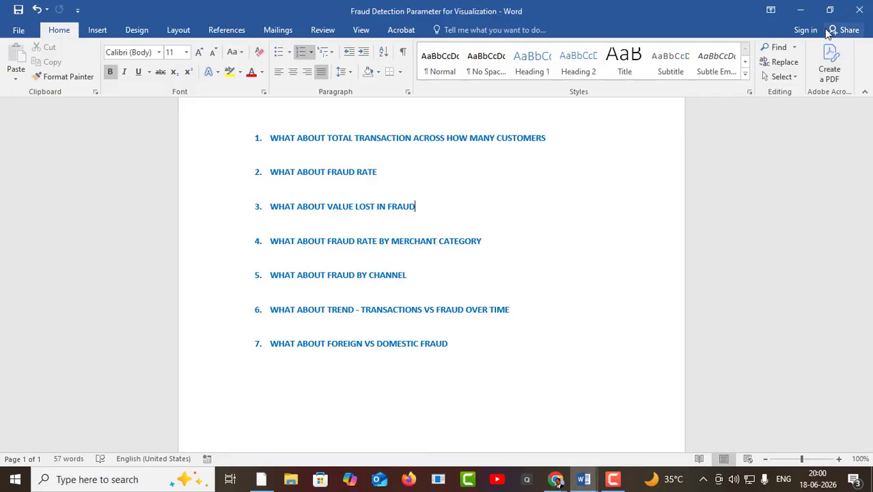
pyautogui.click(801, 11)
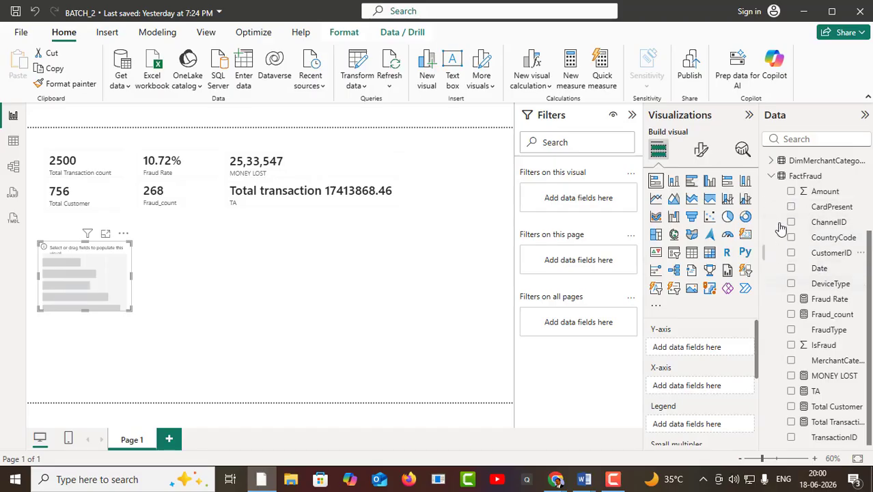
# - Expand the DimMerchantCategory table's fields and examine its rows in table view, returning to the report page
pyautogui.click(772, 176)
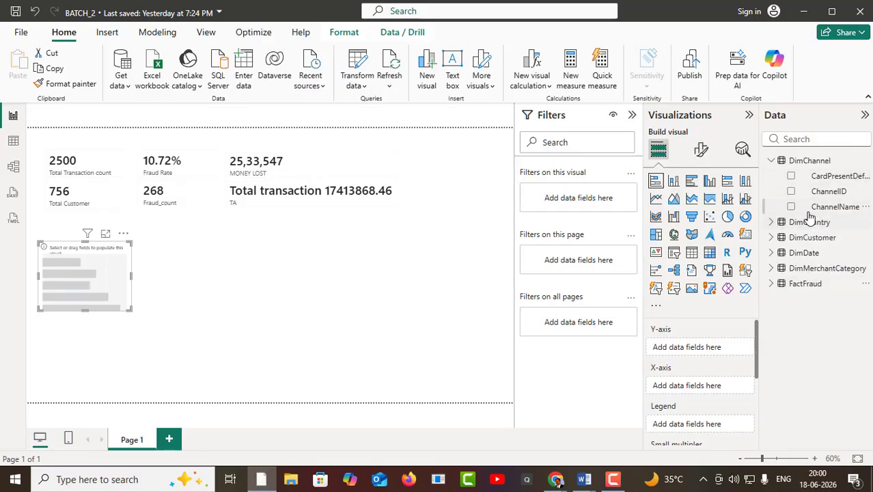
pyautogui.click(771, 162)
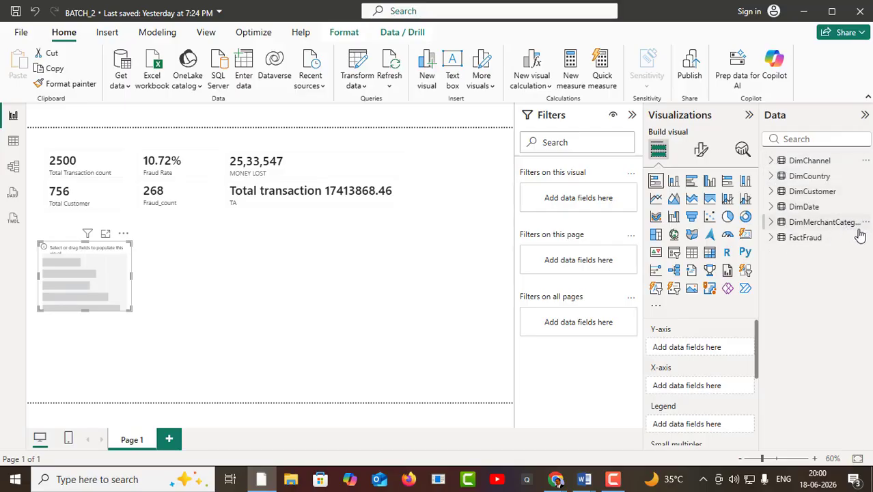
pyautogui.click(772, 223)
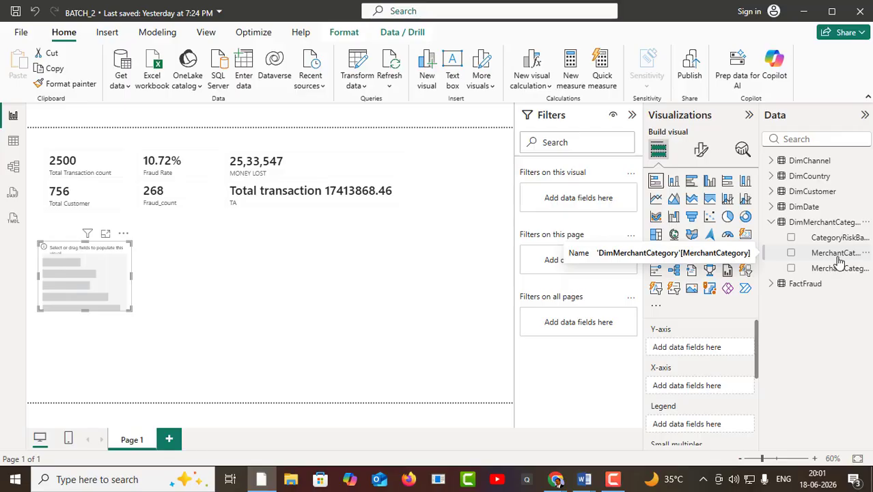
pyautogui.click(11, 141)
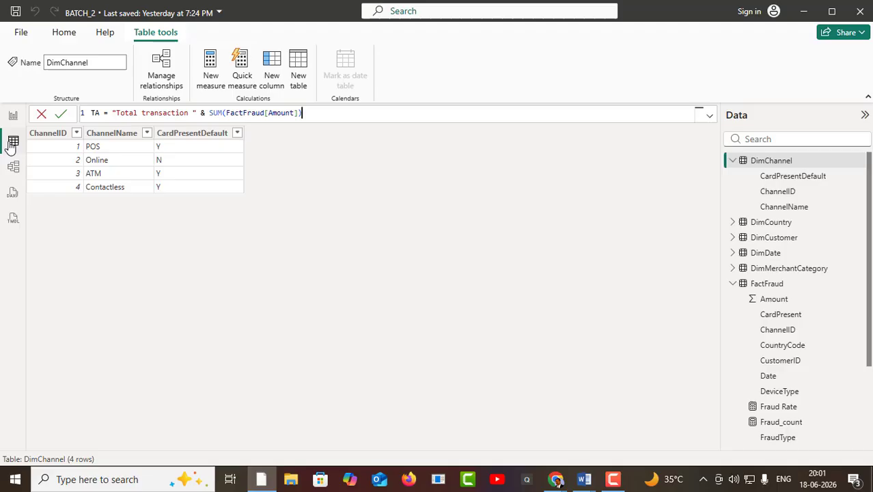
pyautogui.click(802, 272)
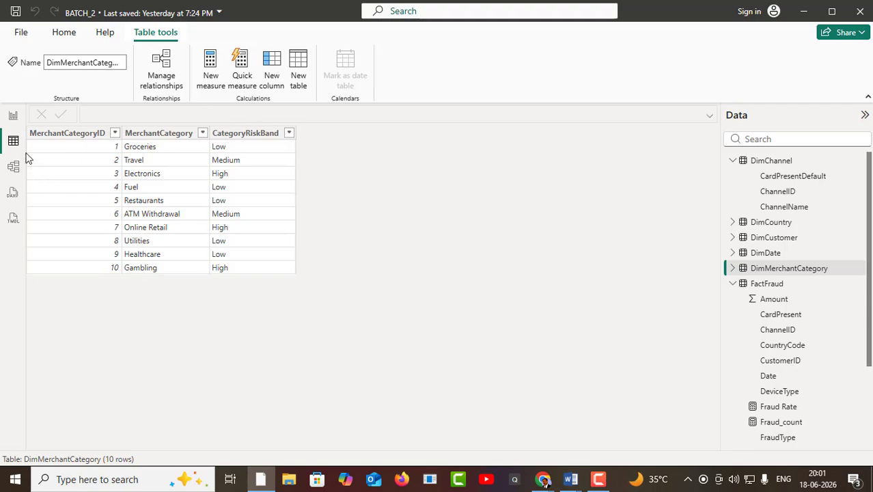
pyautogui.click(13, 115)
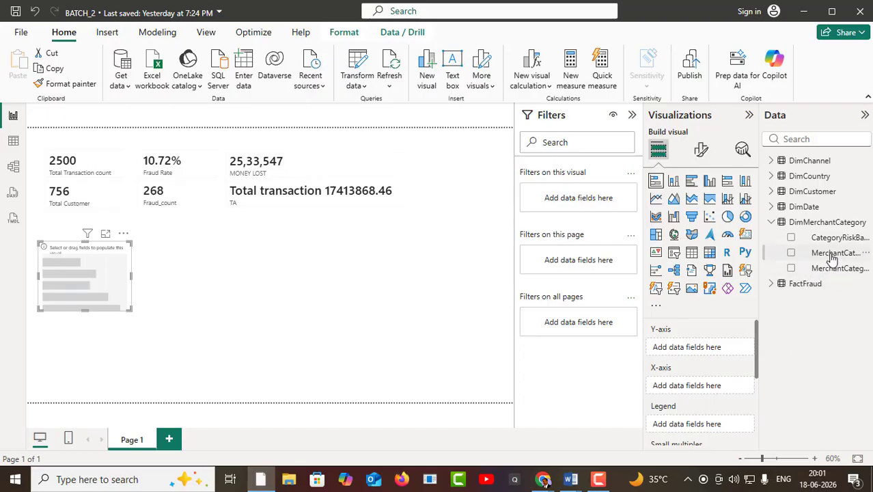
# - Fill the empty stacked bar chart with MerchantCategory on the Y-axis and the Fraud Rate measure on the X-axis
pyautogui.moveTo(830, 257); pyautogui.dragTo(703, 349)
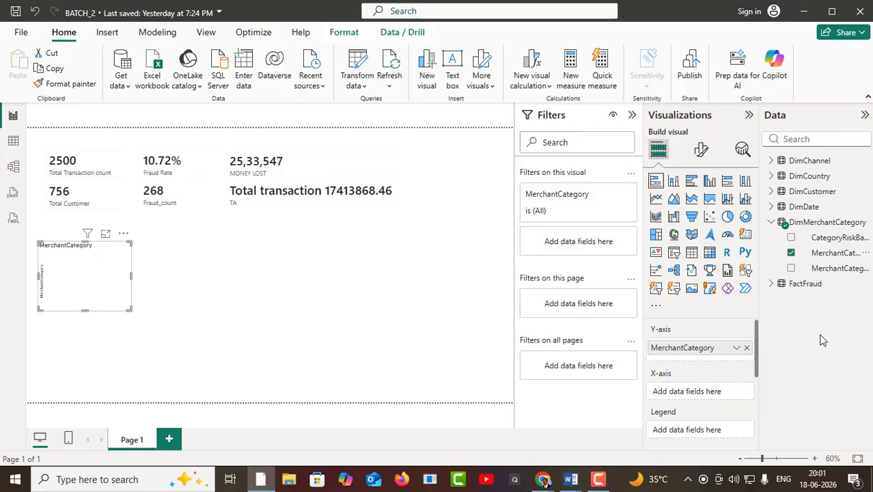
pyautogui.click(772, 286)
pyautogui.scroll(-2, 816, 409)
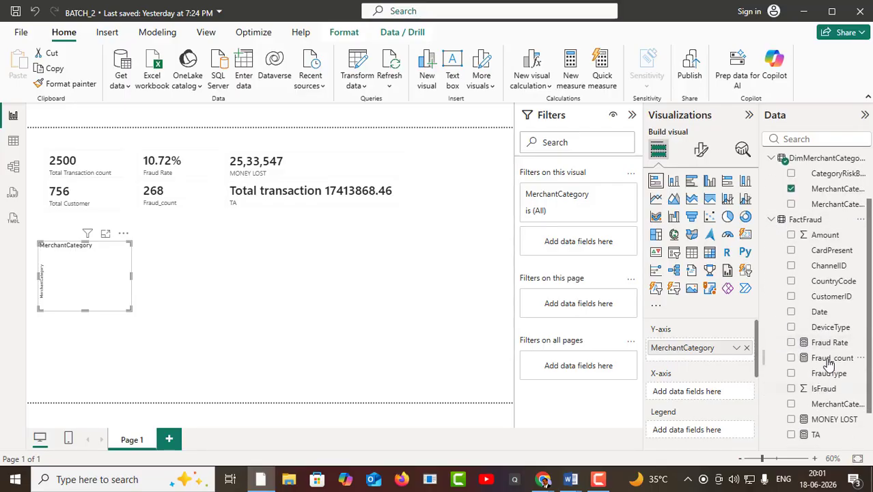
pyautogui.moveTo(831, 348); pyautogui.dragTo(717, 395)
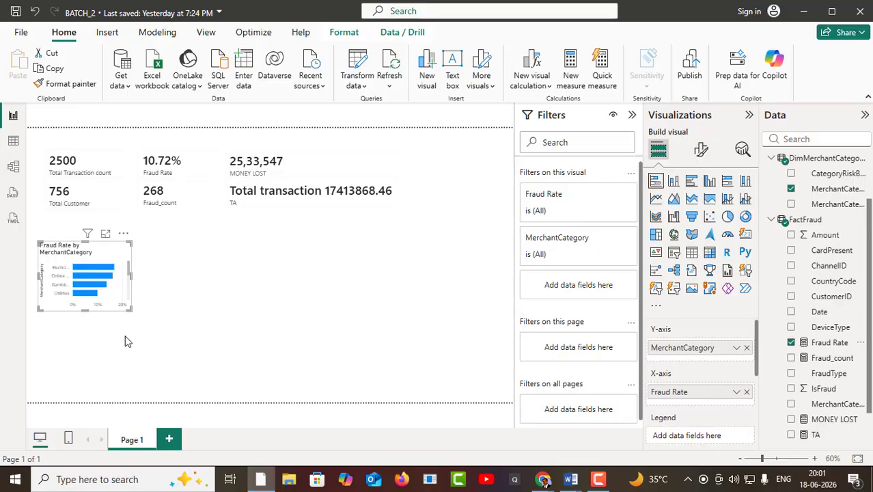
# - Show the fraud rate bar chart in focus mode and turn on its data labels
pyautogui.click(106, 234)
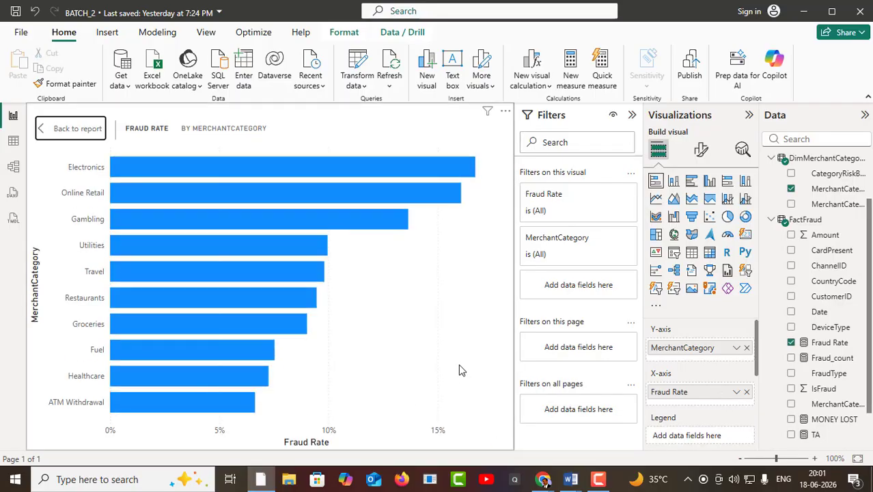
pyautogui.moveTo(446, 169)
pyautogui.click(700, 153)
pyautogui.click(690, 183)
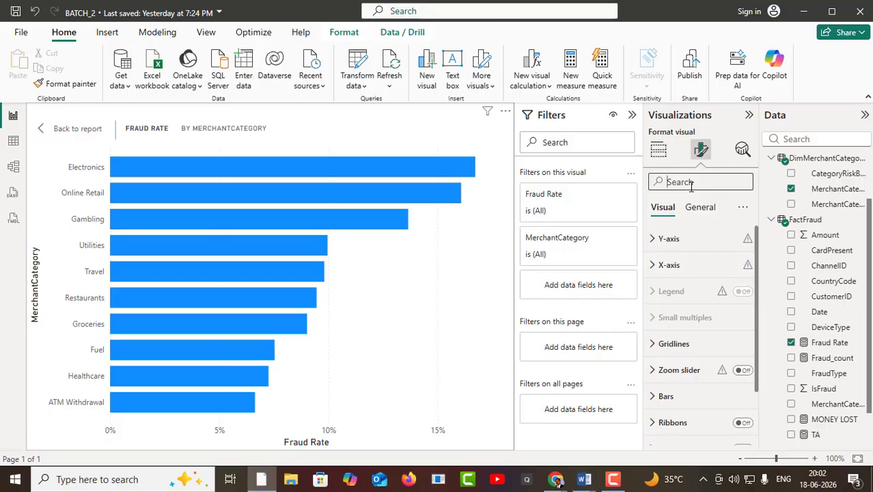
pyautogui.write('data')
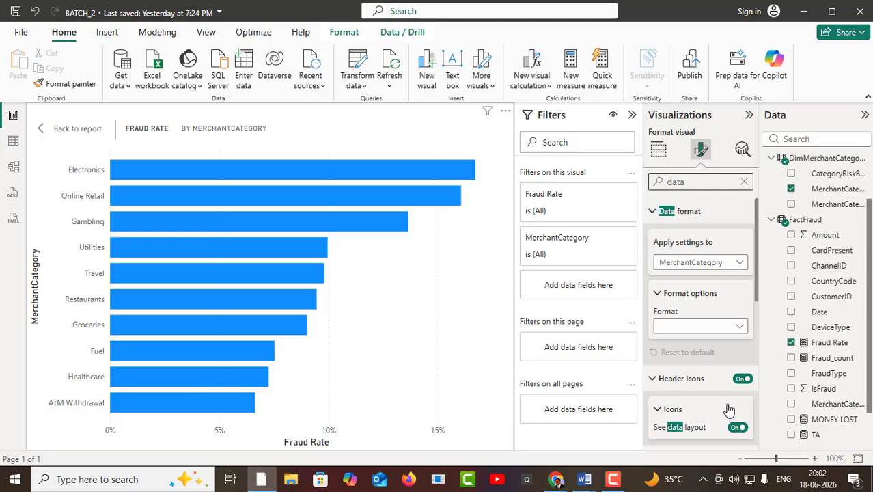
pyautogui.scroll(-1, 690, 382)
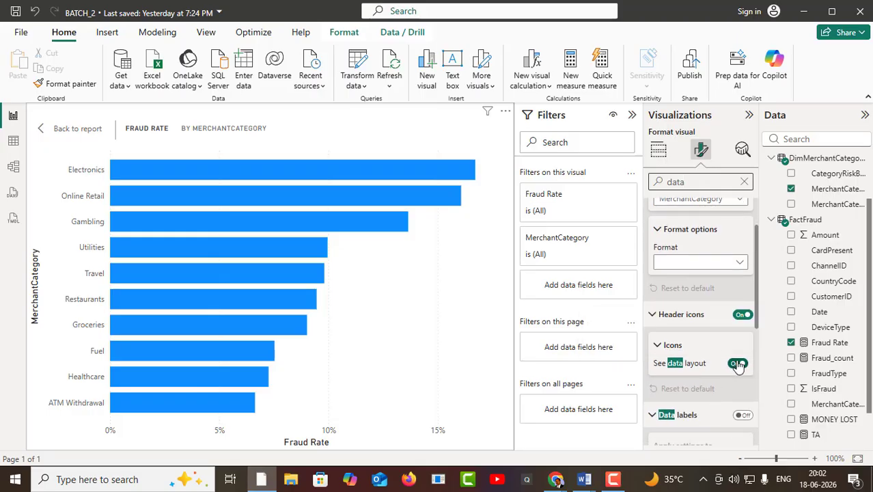
pyautogui.scroll(-1, 738, 387)
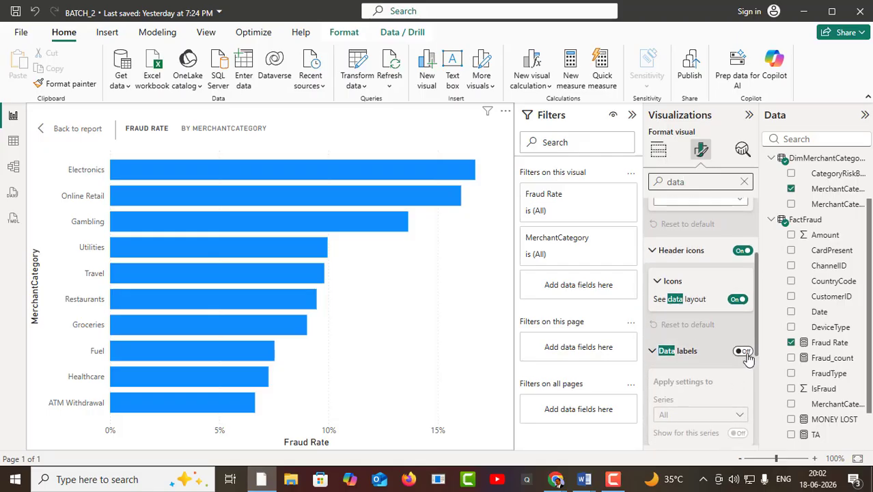
pyautogui.click(743, 351)
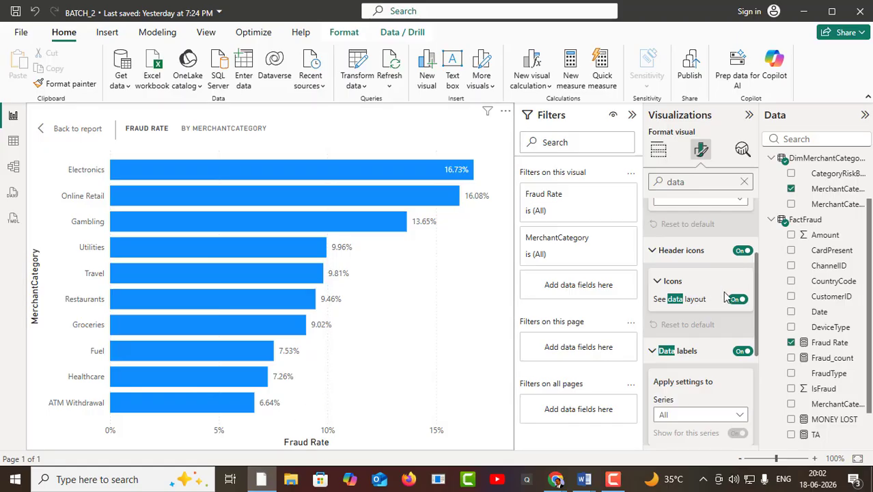
# - Try the fraud rate visual as a pie, clustered bar and 100% stacked bar chart, returning it to a stacked bar chart
pyautogui.click(659, 150)
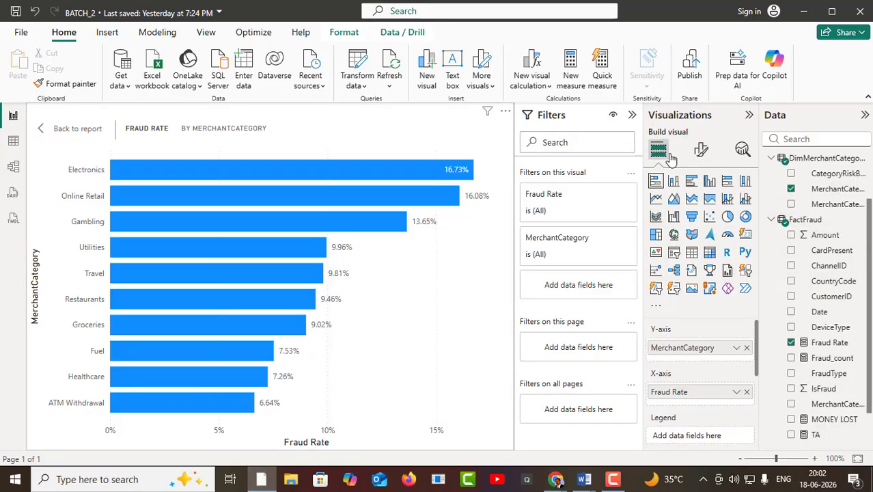
pyautogui.click(727, 217)
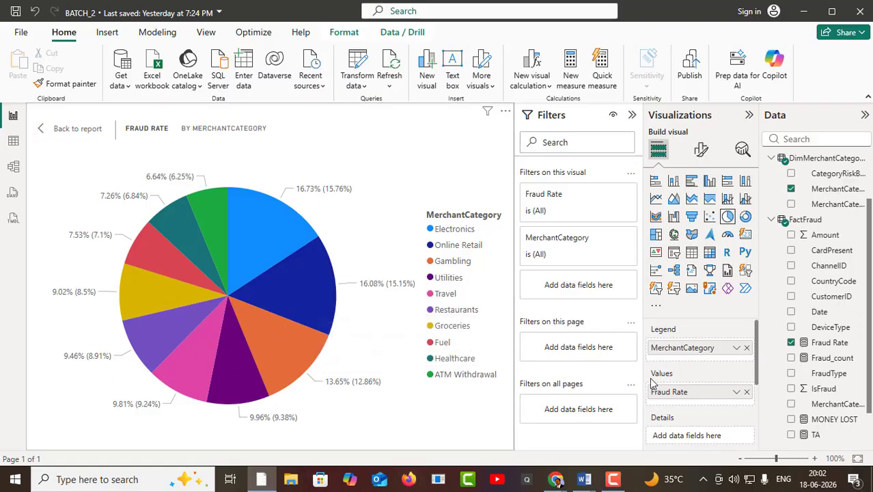
pyautogui.click(692, 184)
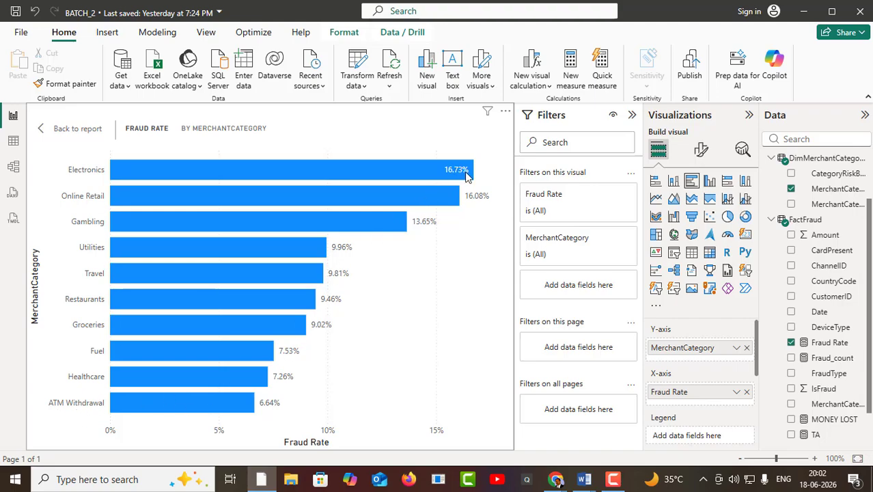
pyautogui.moveTo(465, 172)
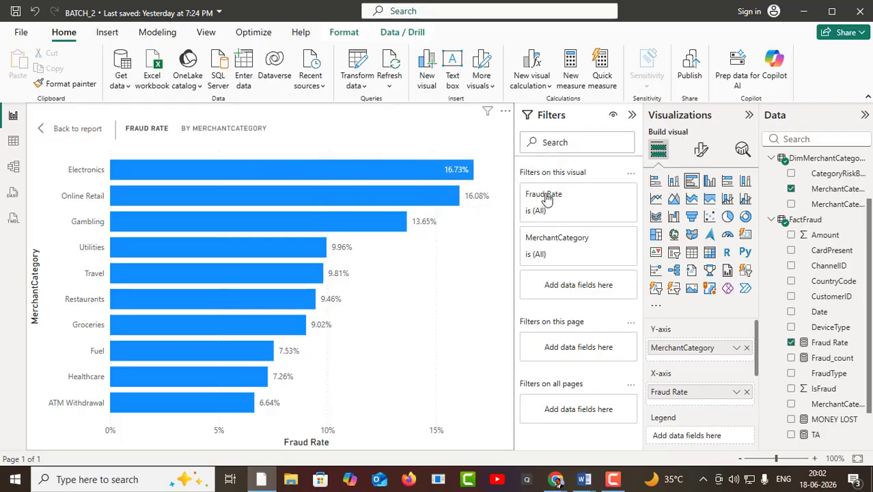
pyautogui.moveTo(318, 226)
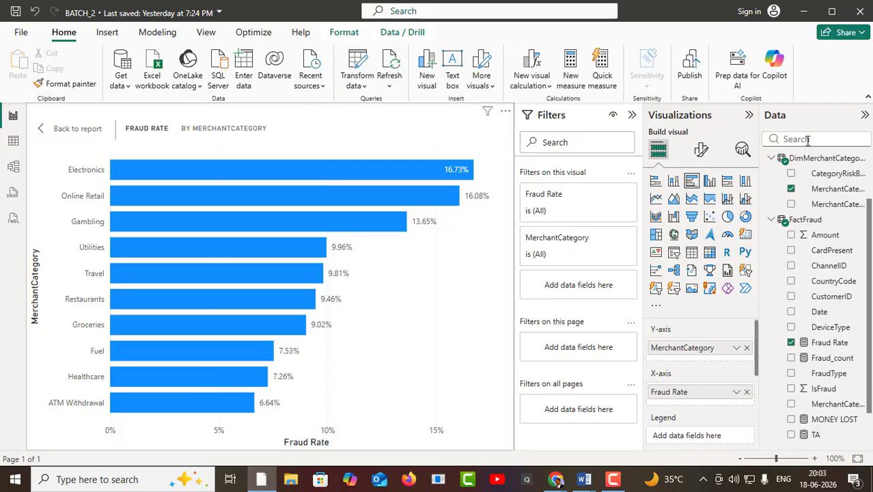
pyautogui.click(728, 219)
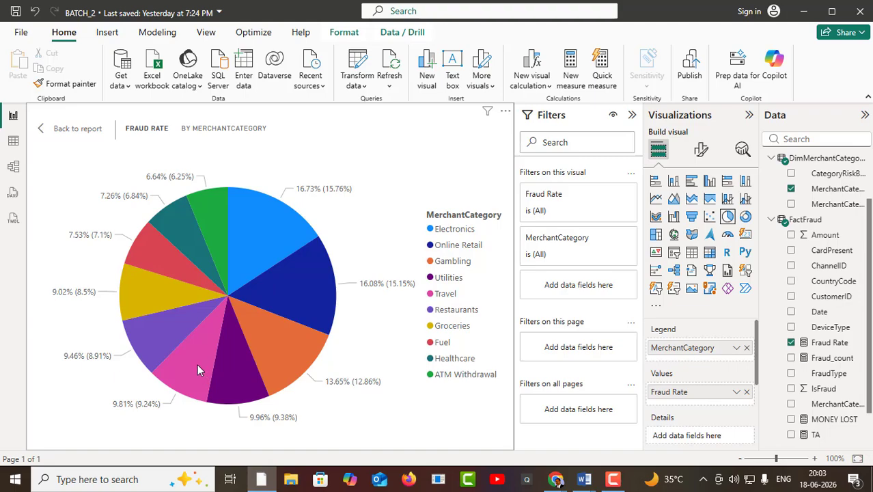
pyautogui.moveTo(199, 367)
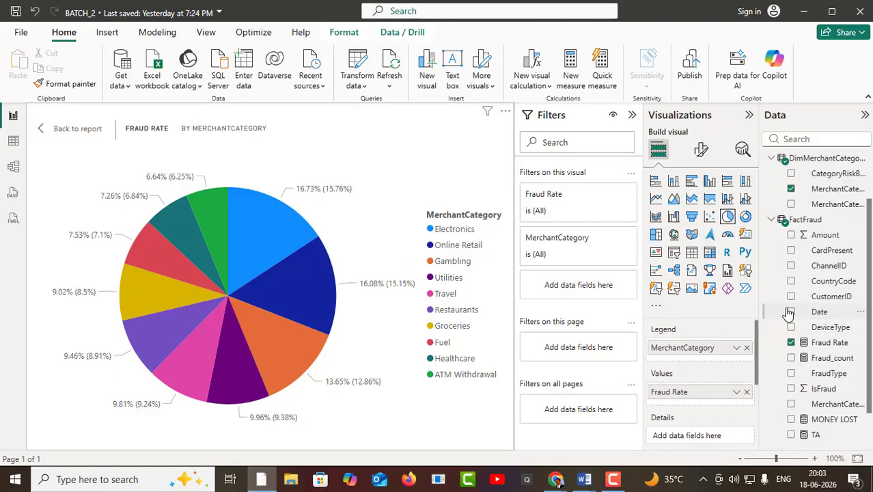
pyautogui.click(728, 181)
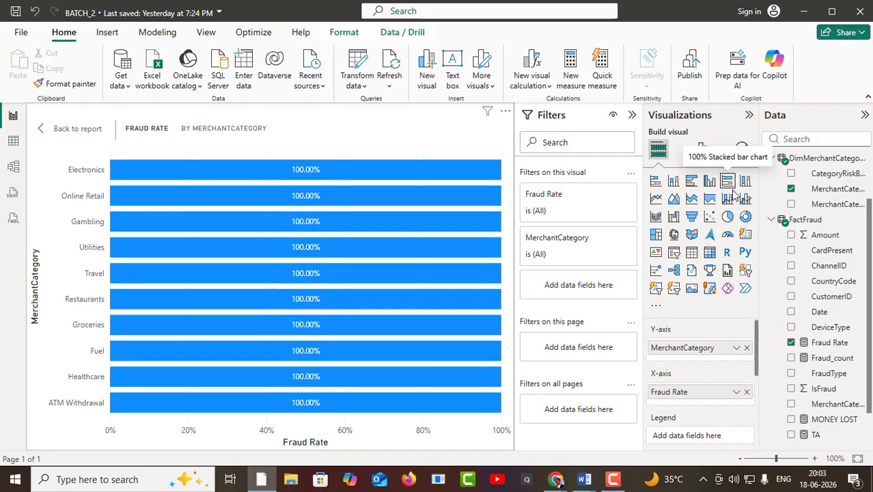
pyautogui.click(655, 182)
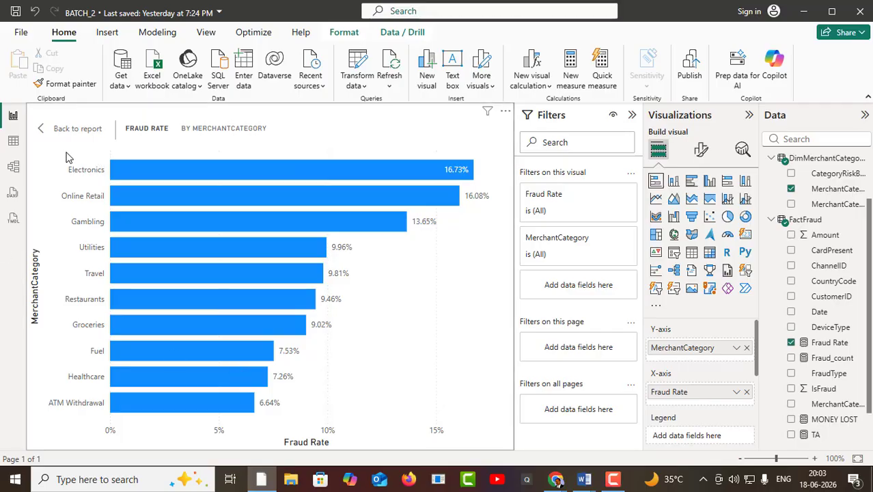
# - Return to the report page and enlarge the bar chart in height and width until all merchant categories fit
pyautogui.click(45, 136)
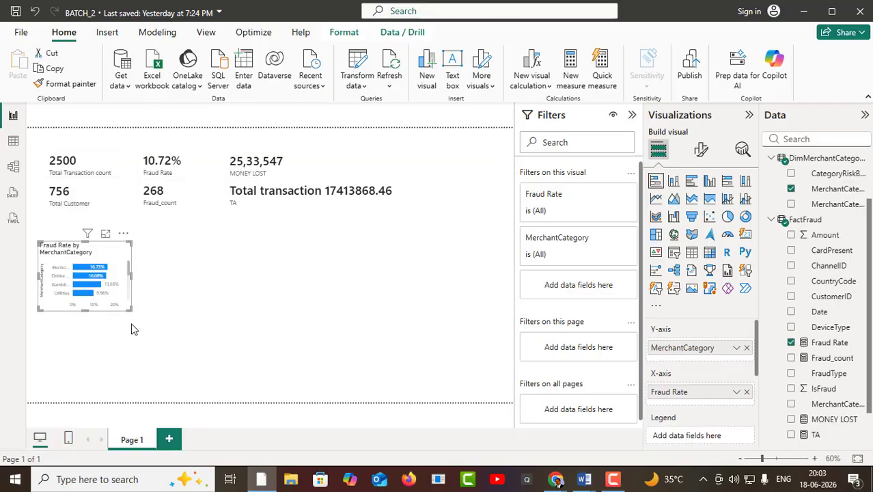
pyautogui.moveTo(86, 316); pyautogui.dragTo(83, 356)
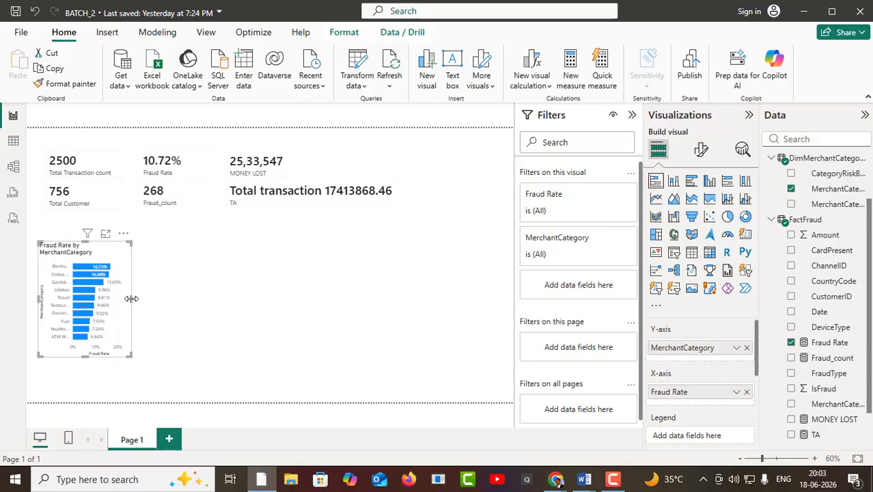
pyautogui.moveTo(132, 299); pyautogui.dragTo(151, 300)
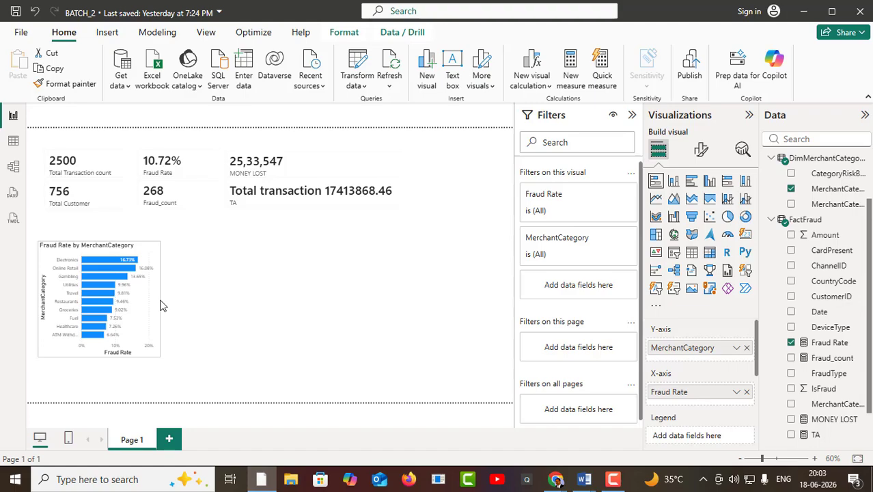
pyautogui.click(270, 307)
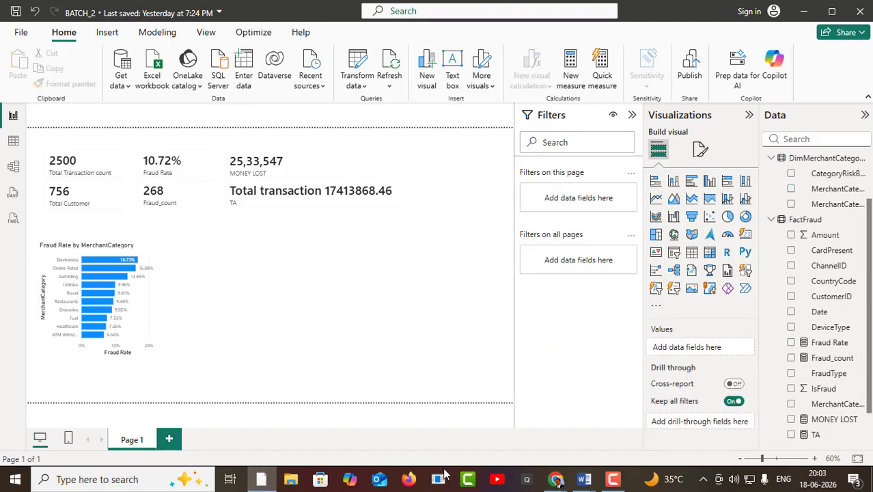
# - Check the fraud by channel question in the Fraud Detection Parameter for Visualization document in Word, returning to the Power BI report
pyautogui.moveTo(583, 478)
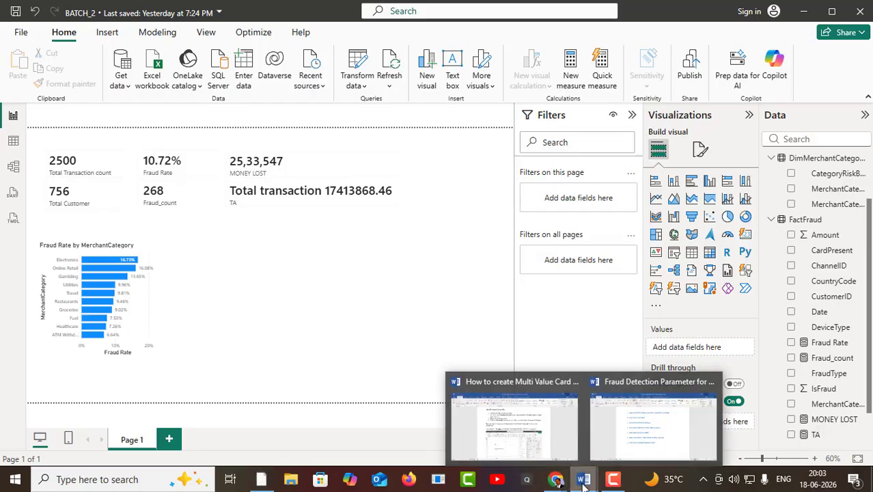
pyautogui.click(599, 441)
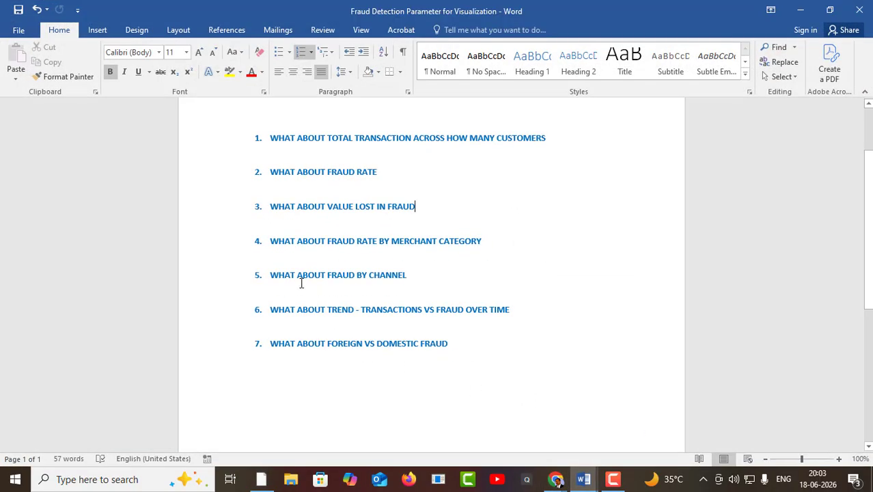
pyautogui.moveTo(272, 274); pyautogui.dragTo(415, 287)
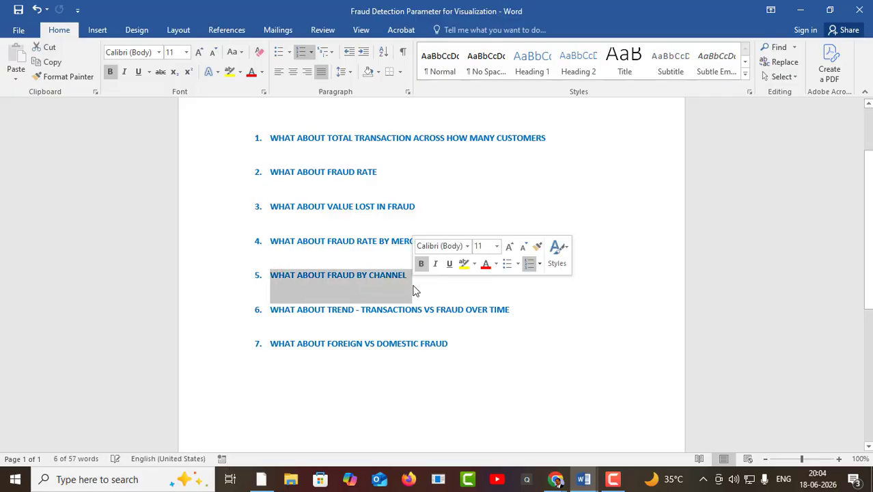
pyautogui.click(802, 12)
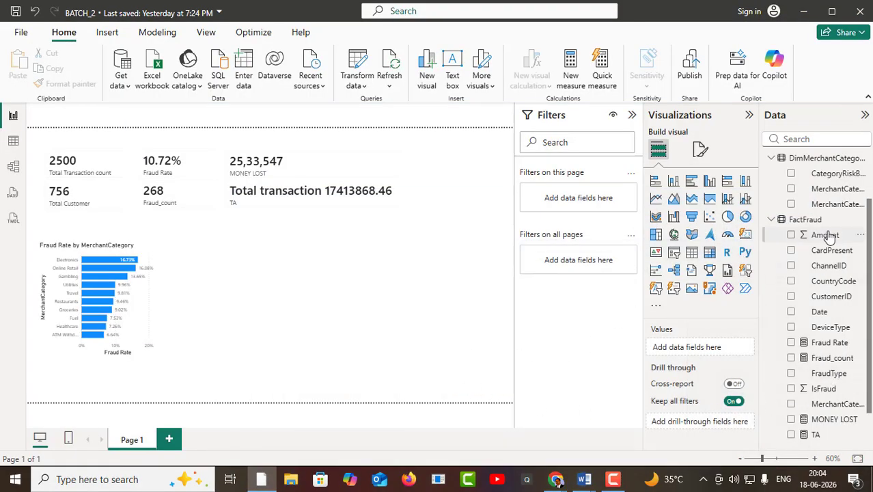
# - Expand the DimChannel table's fields and place an empty donut chart to the right of the merchant category bar chart
pyautogui.scroll(2, 837, 235)
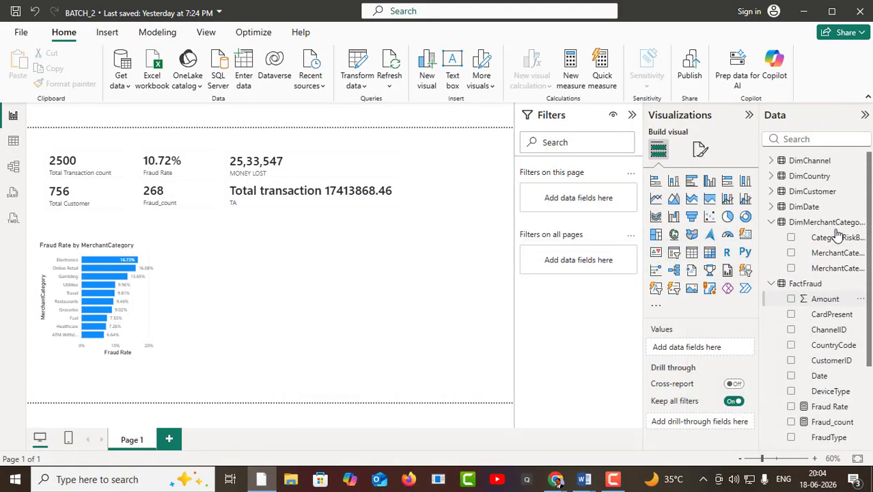
pyautogui.click(771, 162)
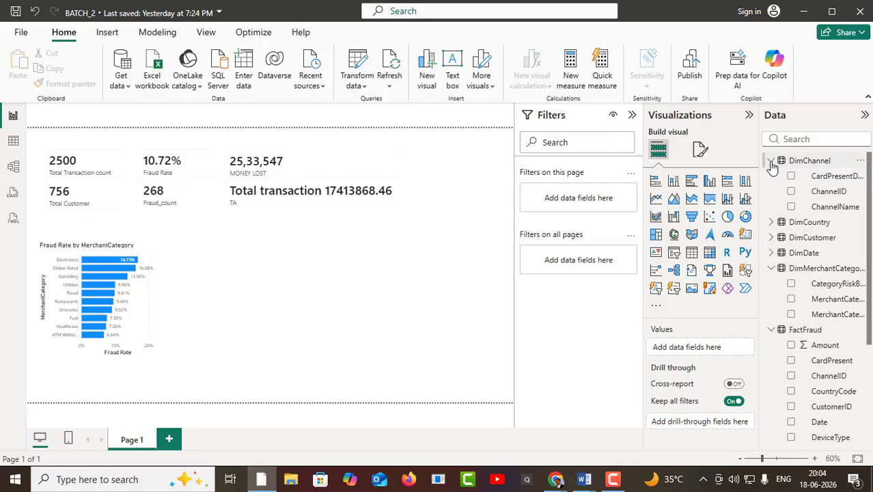
pyautogui.click(835, 207)
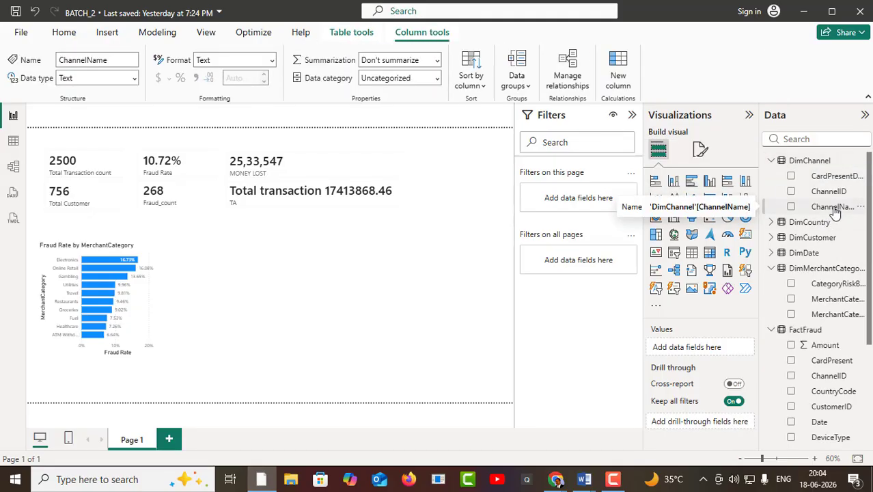
pyautogui.click(380, 304)
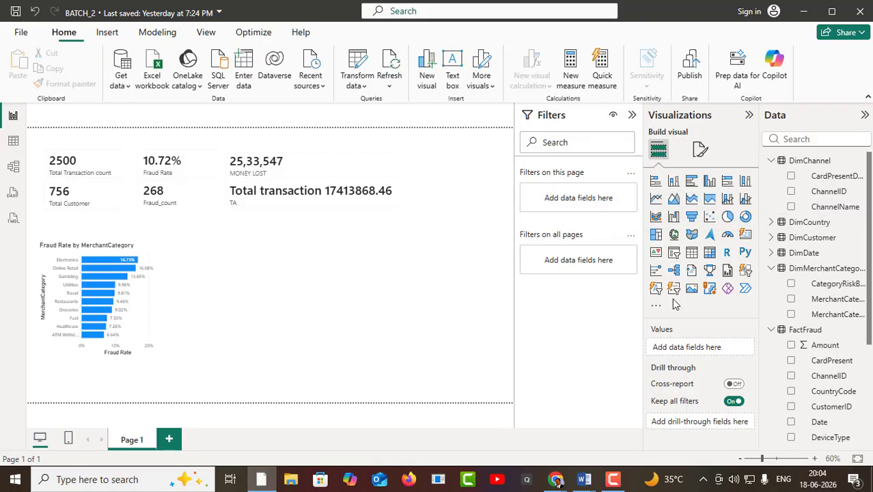
pyautogui.click(746, 224)
pyautogui.moveTo(196, 318); pyautogui.dragTo(307, 316)
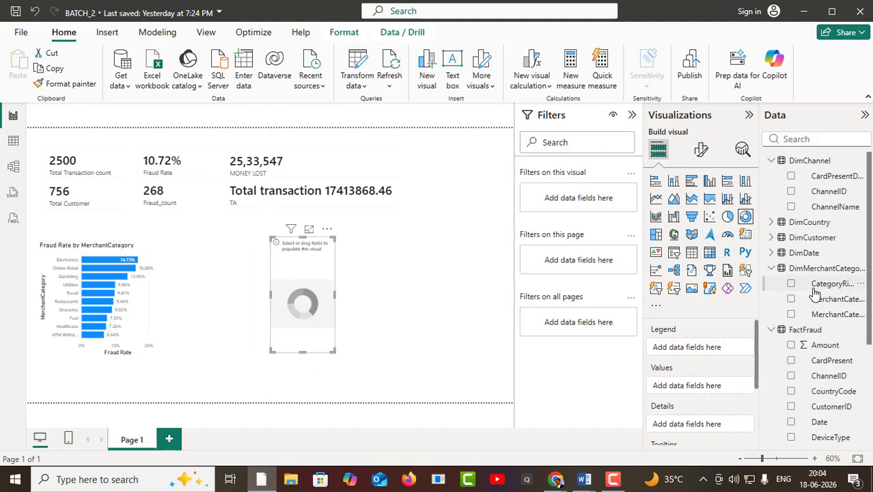
# - Fill the donut chart with ChannelName as the legend and the Fraud Rate measure as the values
pyautogui.moveTo(834, 214); pyautogui.dragTo(509, 437)
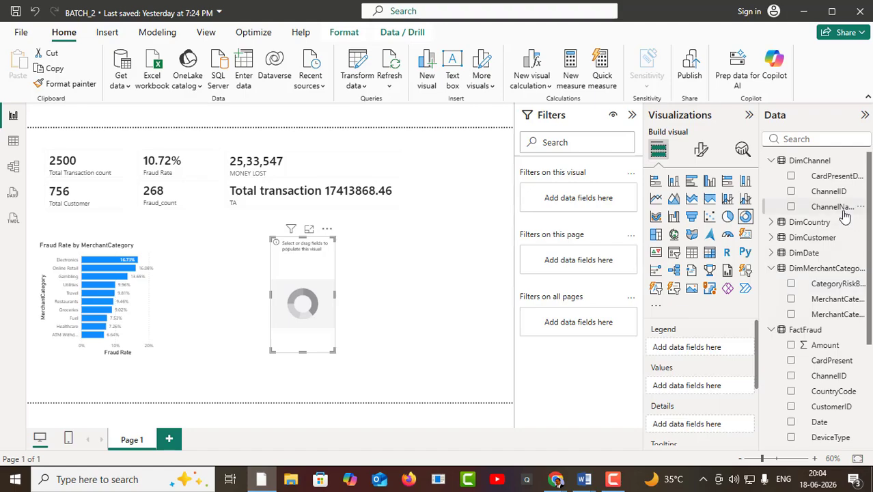
pyautogui.moveTo(842, 207); pyautogui.dragTo(736, 360)
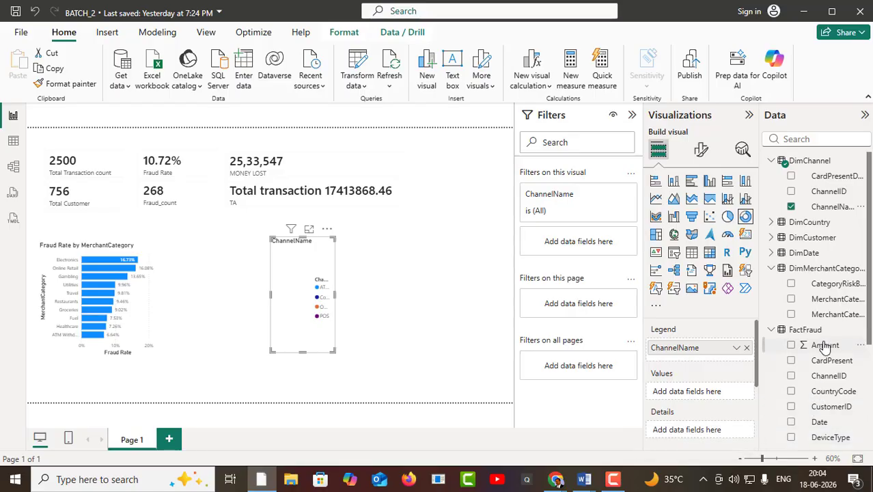
pyautogui.scroll(-3, 828, 419)
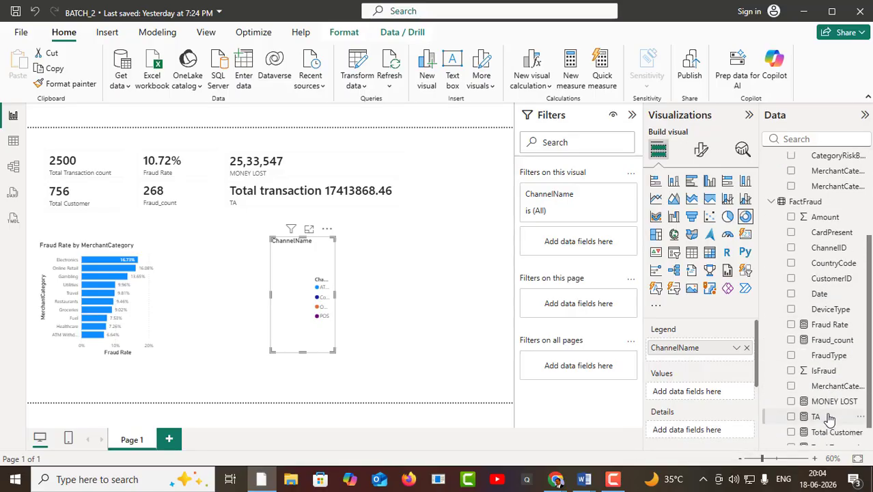
pyautogui.moveTo(835, 326); pyautogui.dragTo(723, 394)
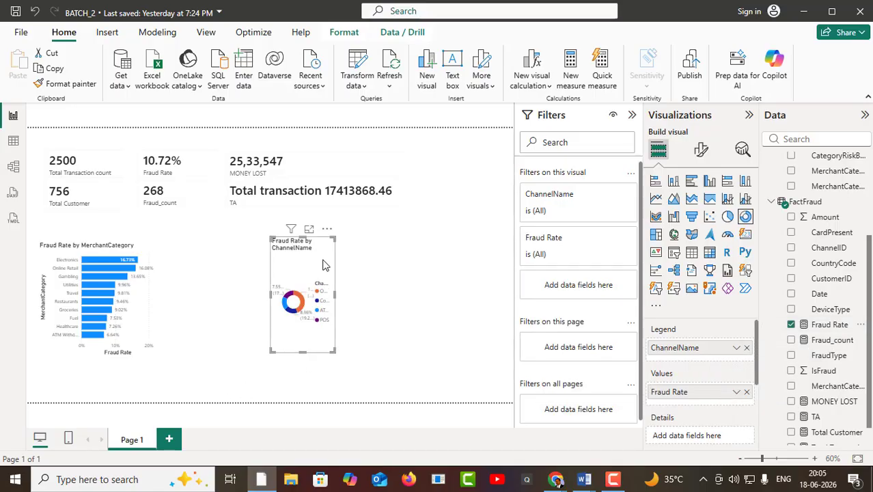
# - View the channel fraud rate donut enlarged, try it as a clustered bar chart, and change it to a pie chart
pyautogui.click(309, 229)
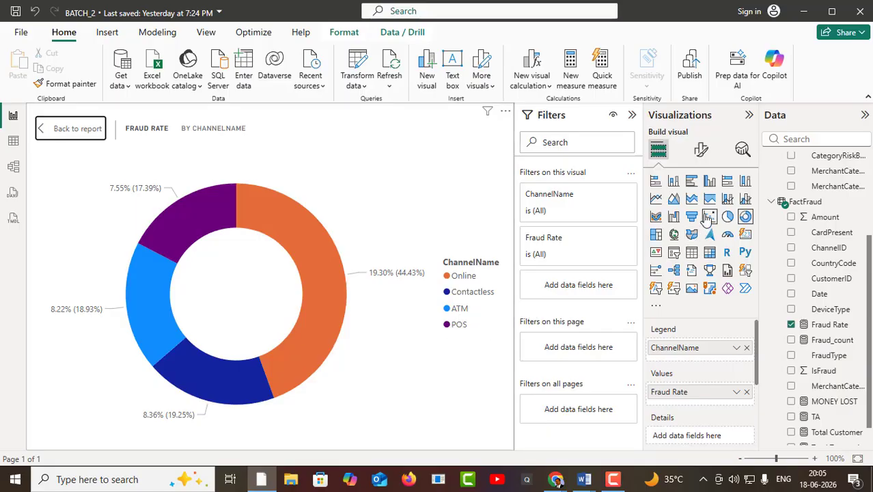
pyautogui.click(692, 183)
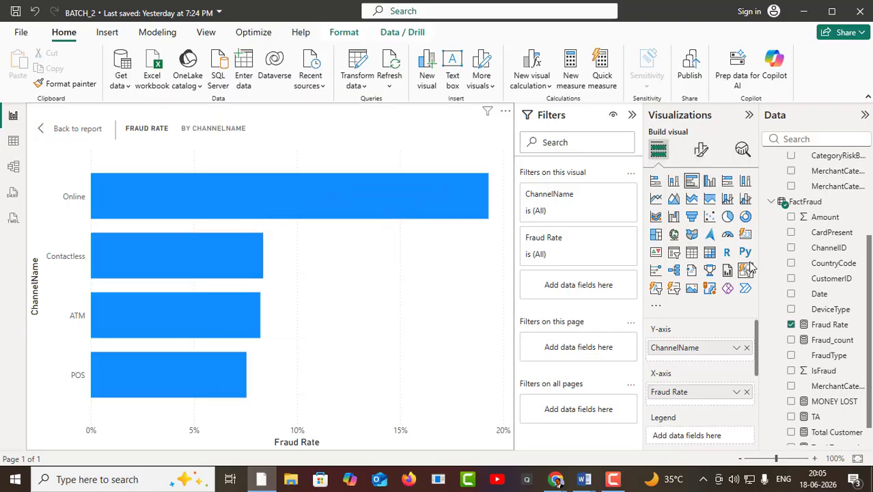
pyautogui.click(728, 217)
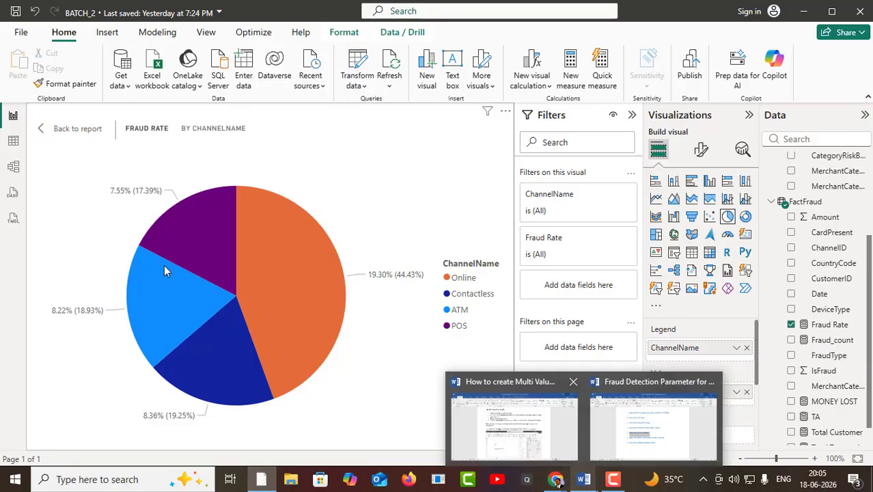
pyautogui.click(43, 130)
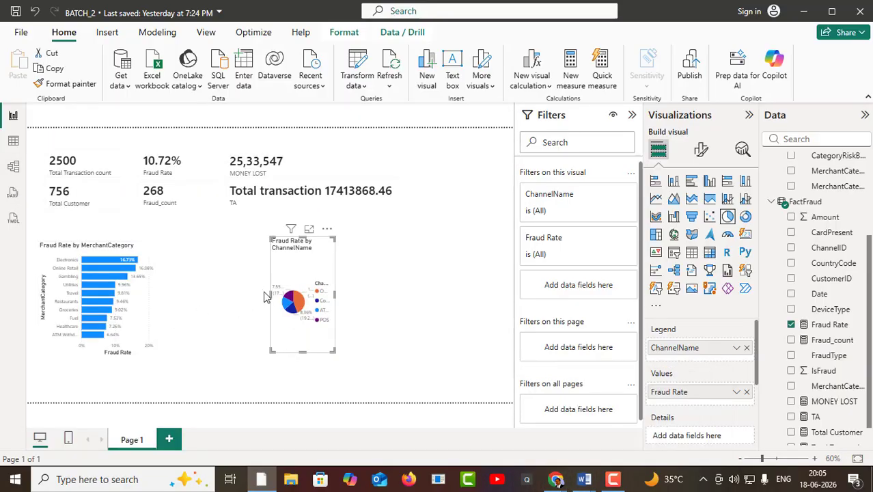
# - Widen the channel pie chart and move it closer to the merchant category bar chart
pyautogui.moveTo(271, 293); pyautogui.dragTo(200, 300)
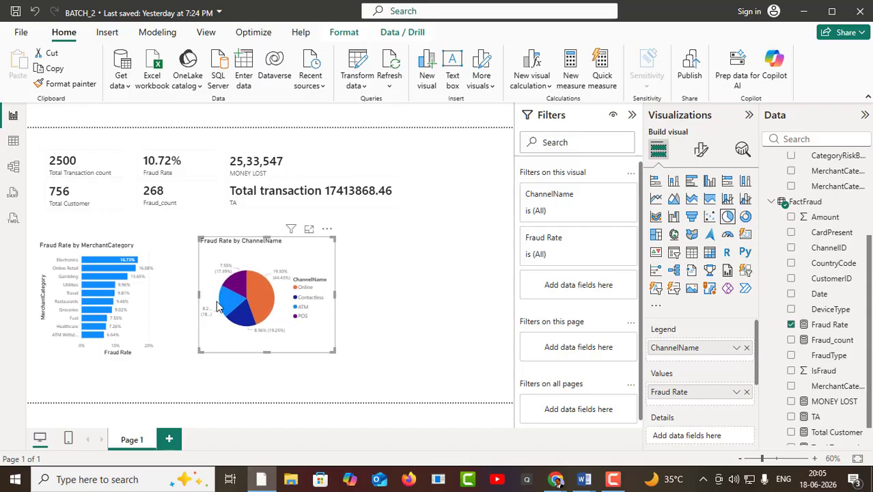
pyautogui.moveTo(277, 268); pyautogui.dragTo(262, 267)
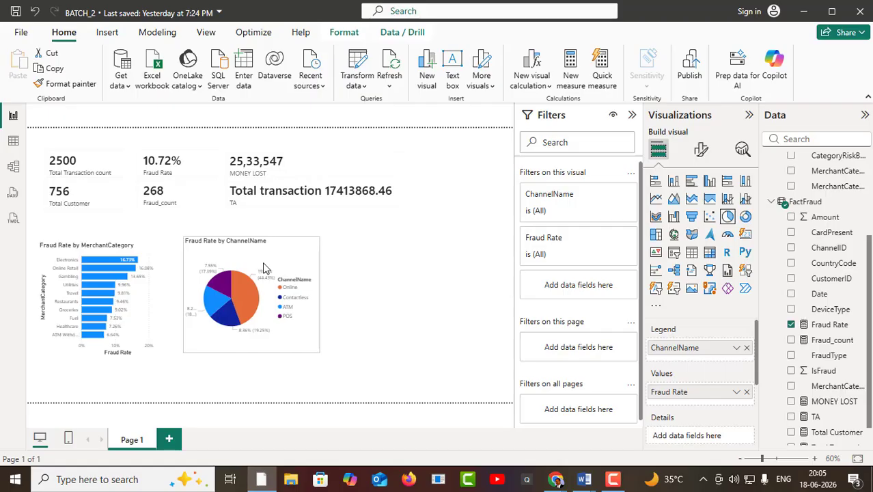
pyautogui.click(365, 236)
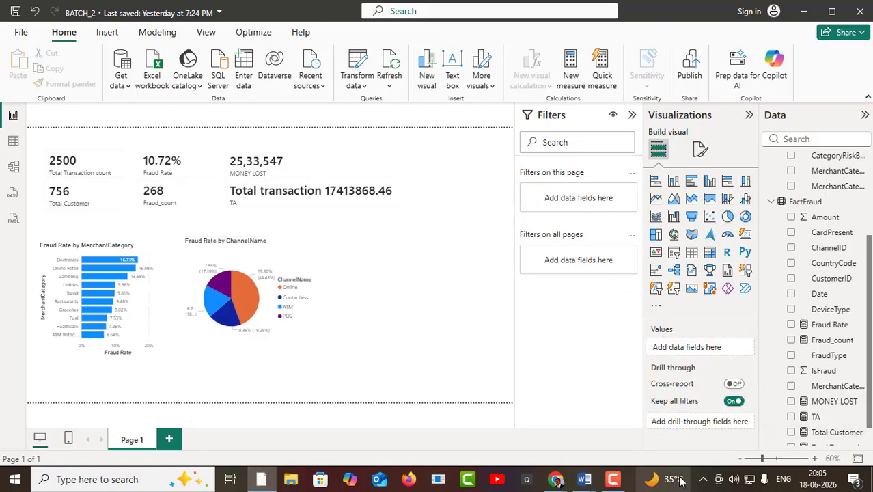
# - Check the transactions vs fraud trend question in the Fraud Detection Parameter for Visualization document in Word, returning to the Power BI report
pyautogui.moveTo(586, 484)
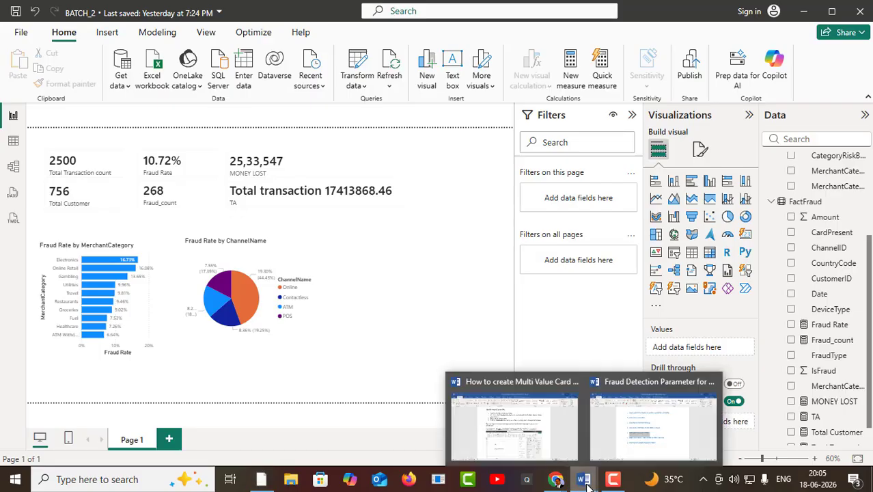
pyautogui.click(631, 449)
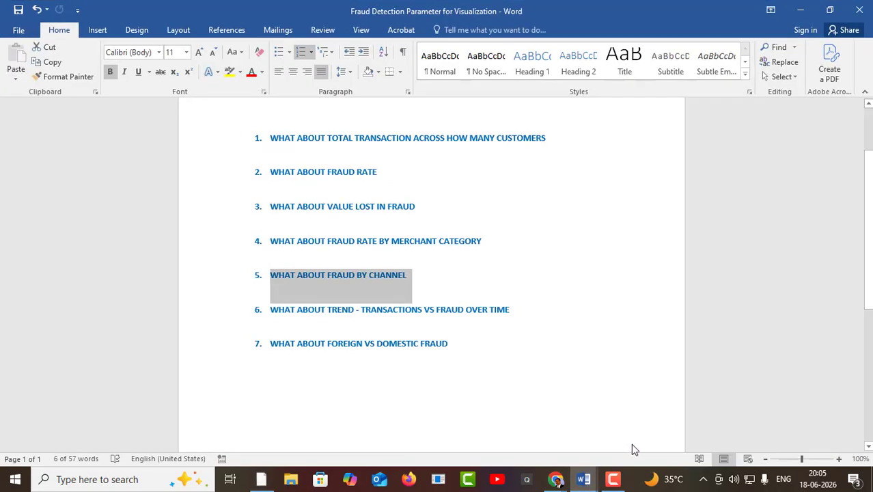
pyautogui.click(374, 330)
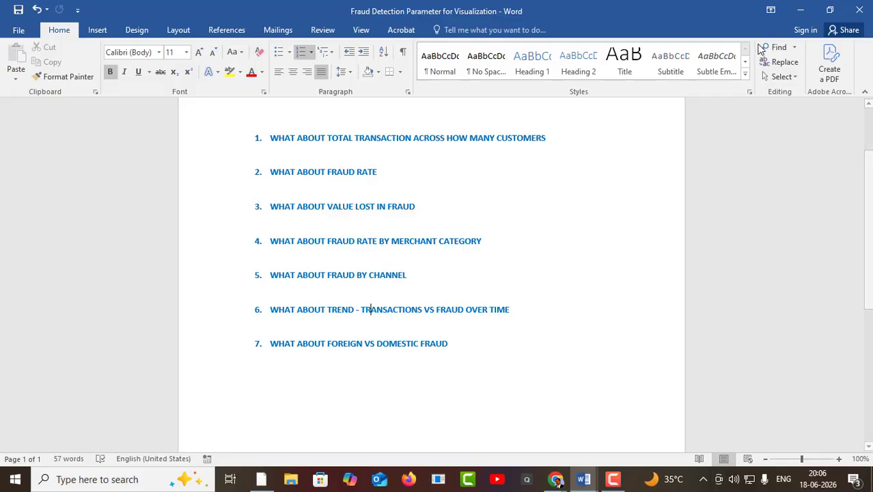
pyautogui.click(800, 11)
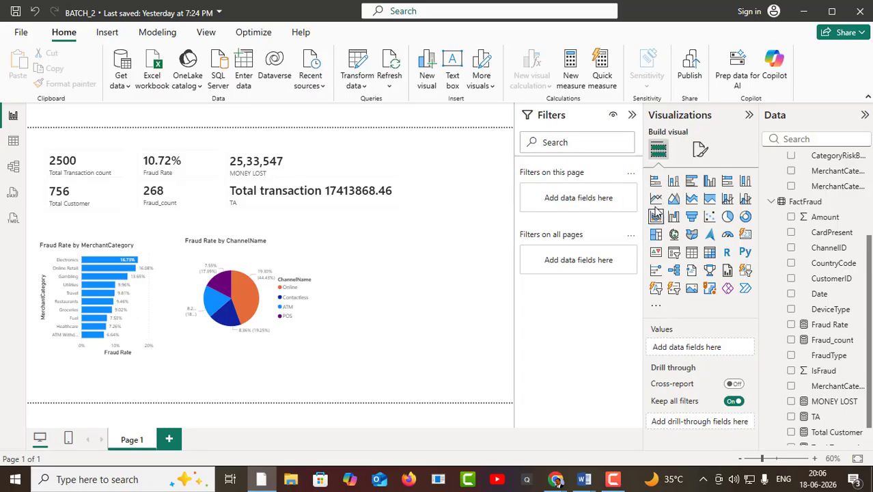
# - Place an empty line chart to the right of the channel pie chart and widen it on both sides
pyautogui.click(656, 199)
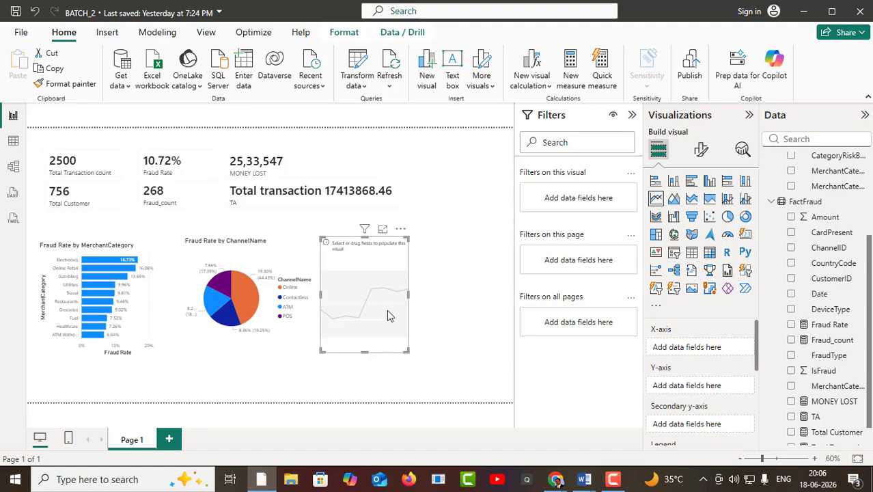
pyautogui.moveTo(386, 316); pyautogui.dragTo(411, 326)
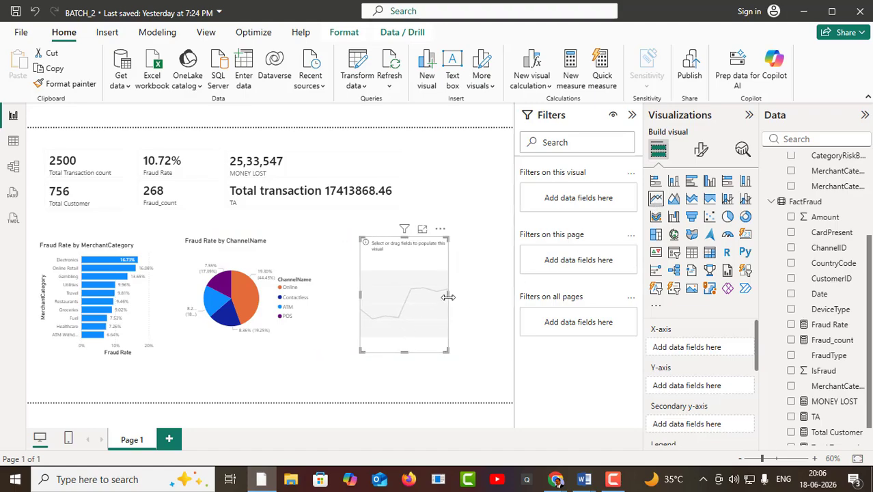
pyautogui.moveTo(458, 298); pyautogui.dragTo(479, 289)
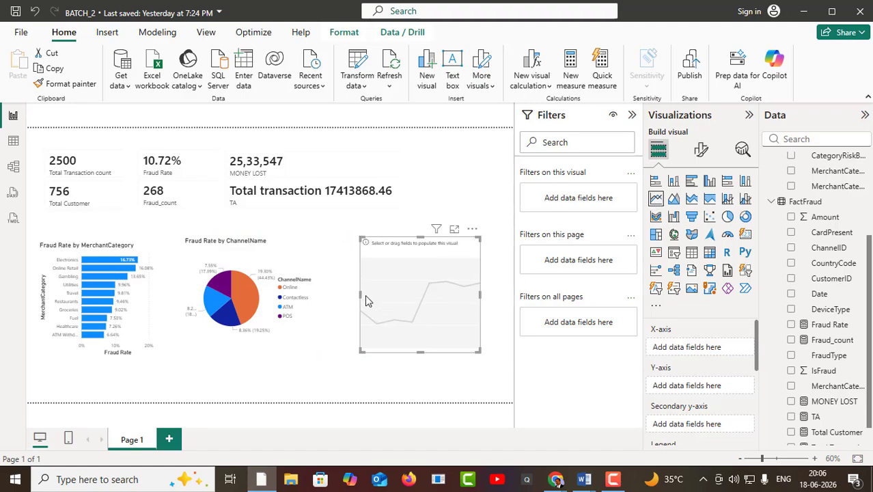
pyautogui.moveTo(360, 294); pyautogui.dragTo(332, 295)
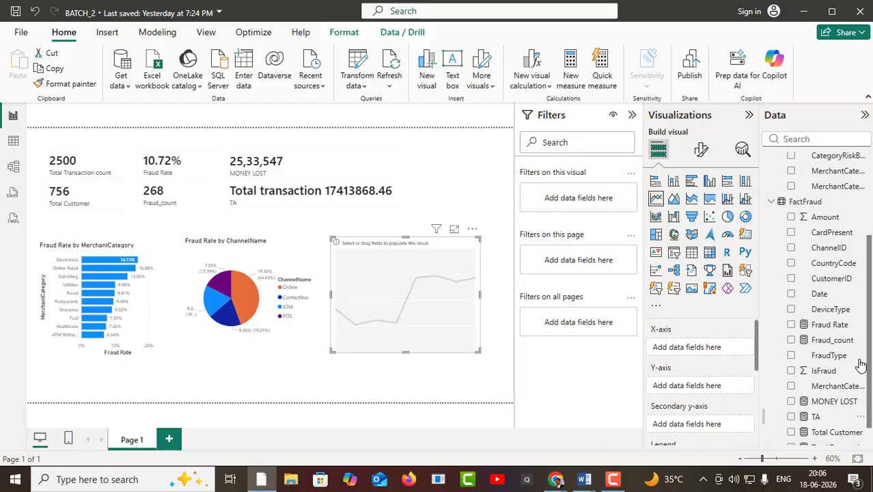
# - Put DimDate's Date on the line chart's X-axis and remove Year, Quarter and Day, keeping only the Month level
pyautogui.scroll(4, 825, 283)
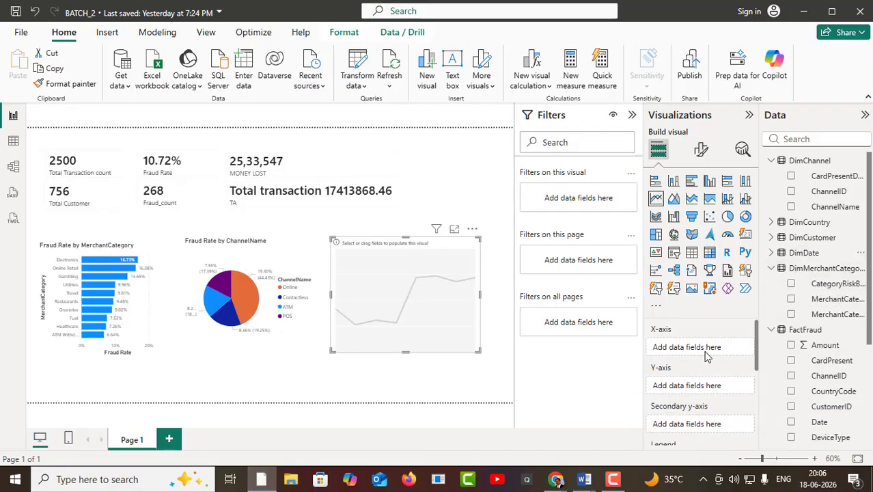
pyautogui.click(798, 254)
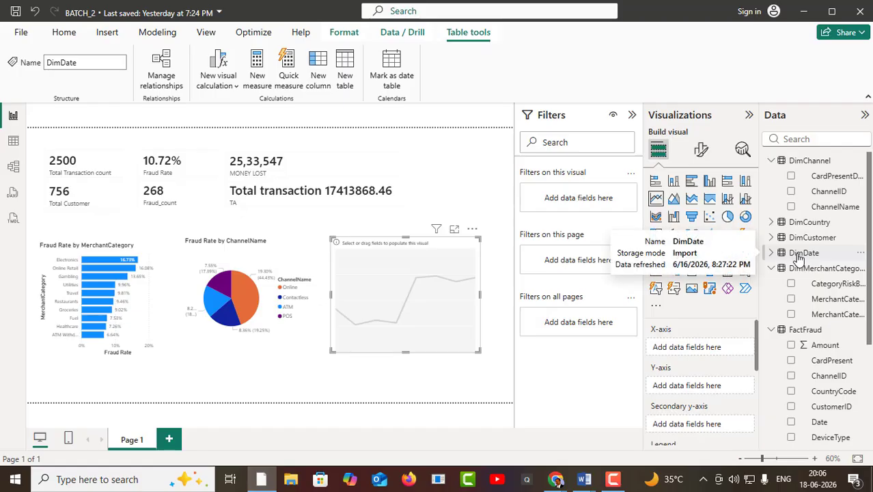
pyautogui.click(772, 254)
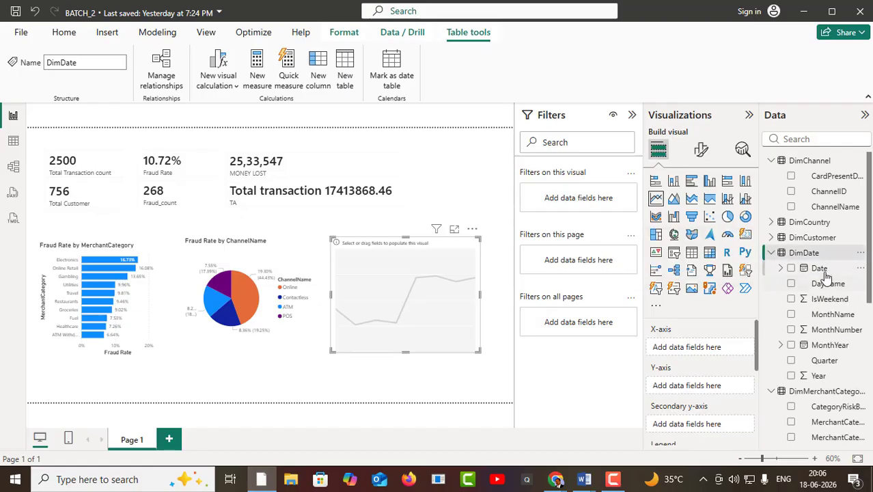
pyautogui.moveTo(824, 270); pyautogui.dragTo(707, 349)
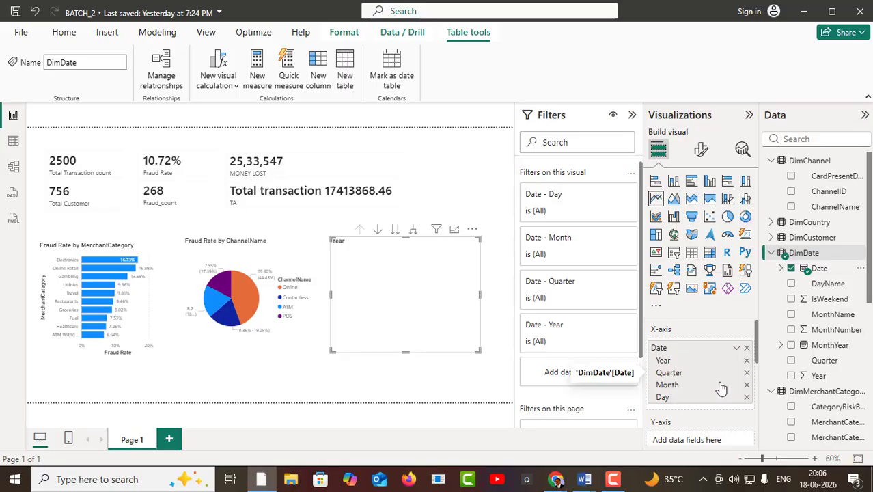
pyautogui.click(746, 360)
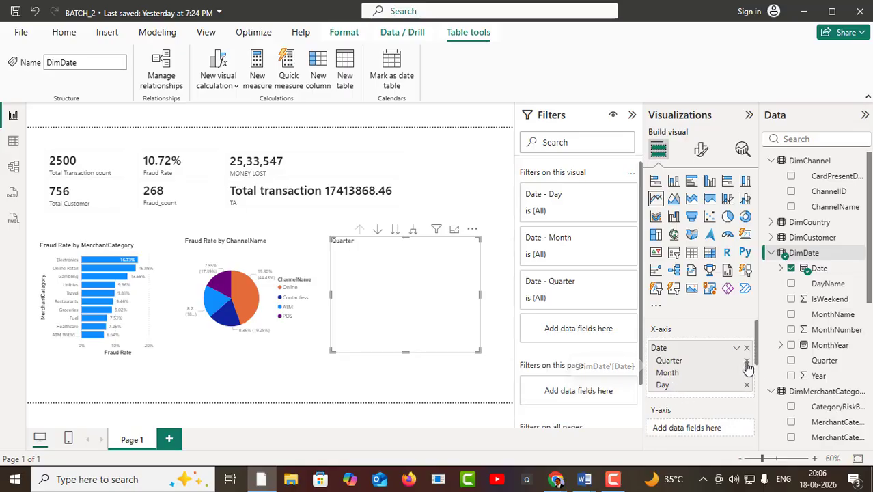
pyautogui.click(747, 361)
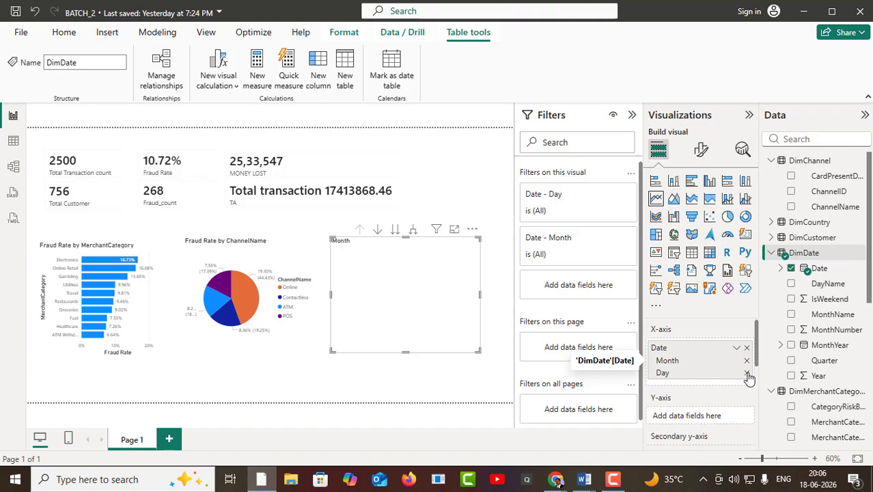
pyautogui.click(746, 372)
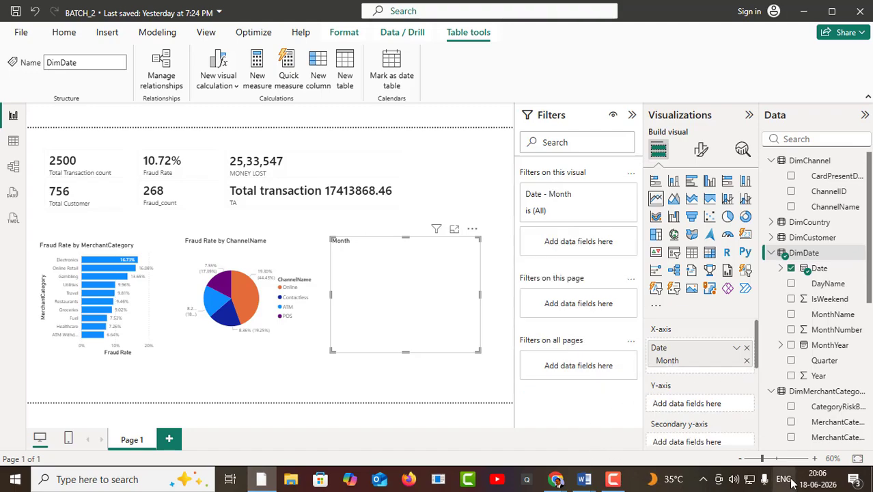
# - Plot the Fraud Rate measure from FactFraud on the line chart's Y-axis
pyautogui.scroll(-4, 837, 423)
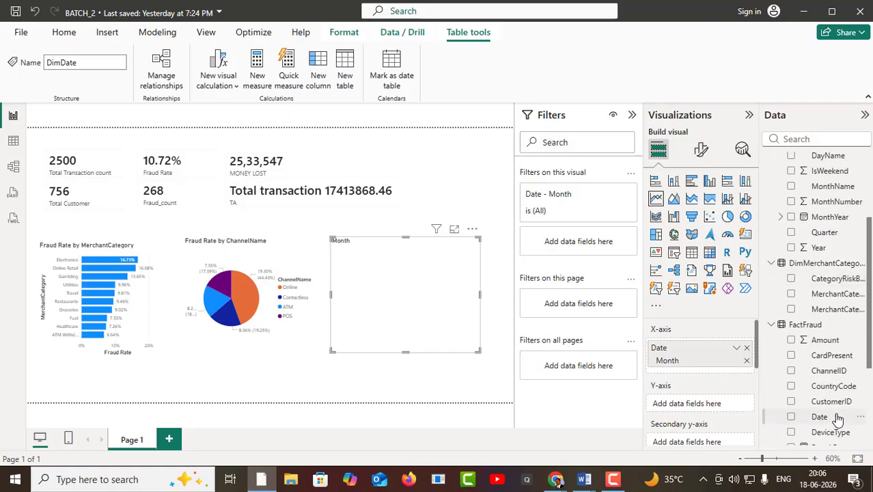
pyautogui.scroll(-2, 837, 419)
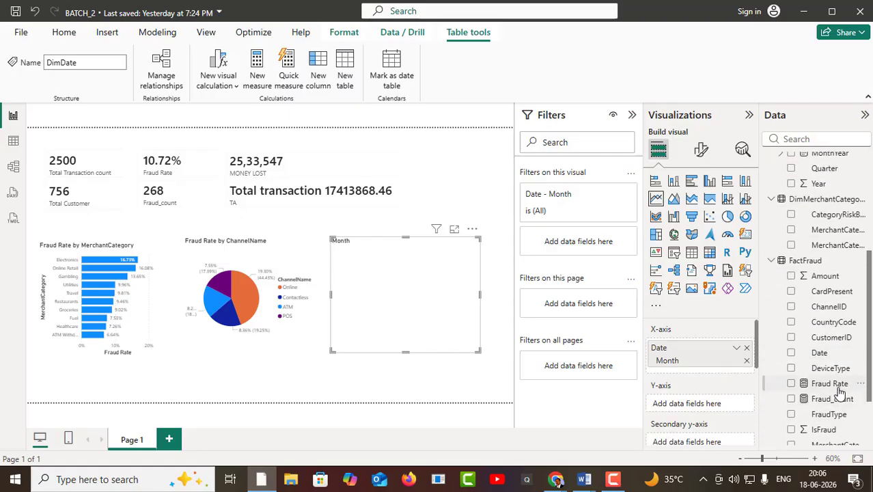
pyautogui.scroll(-2, 851, 427)
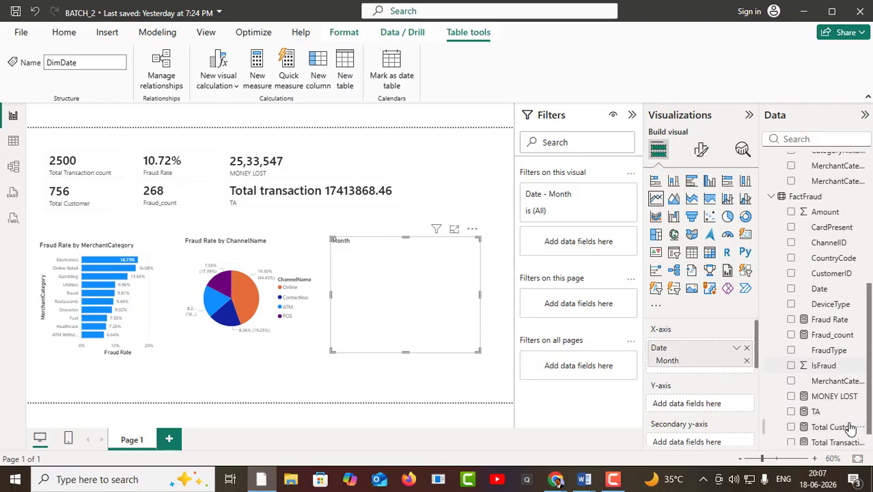
pyautogui.scroll(2, 847, 420)
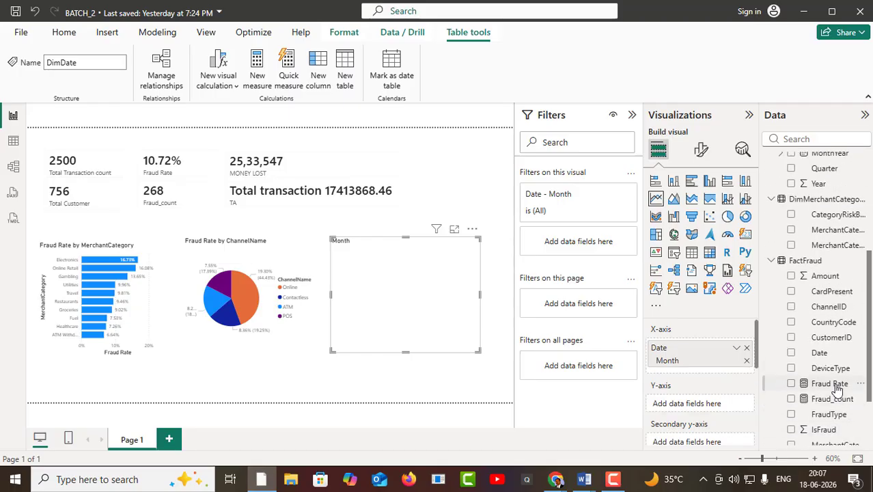
pyautogui.moveTo(835, 388); pyautogui.dragTo(720, 407)
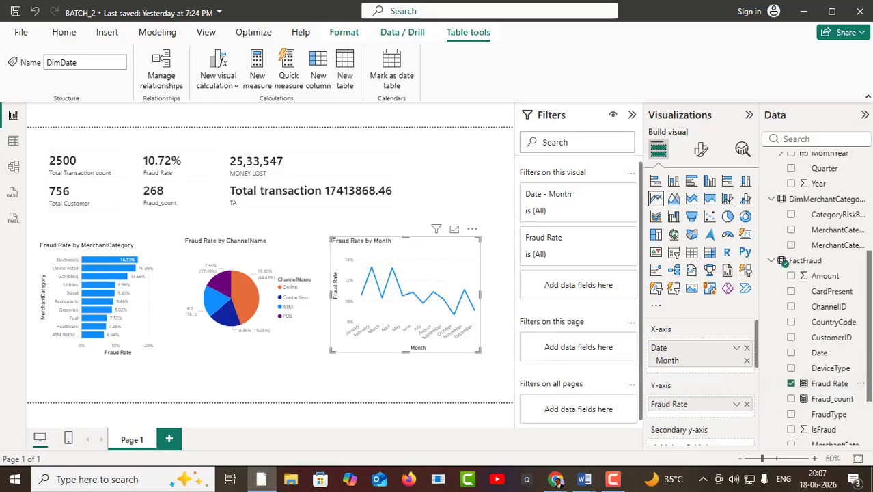
# - Add a blank second page to the report and return to Page 1
pyautogui.click(169, 440)
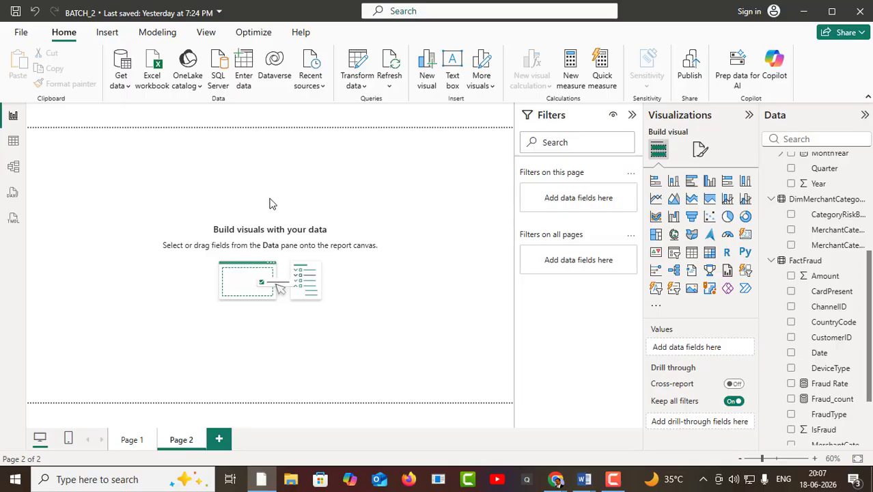
pyautogui.click(132, 443)
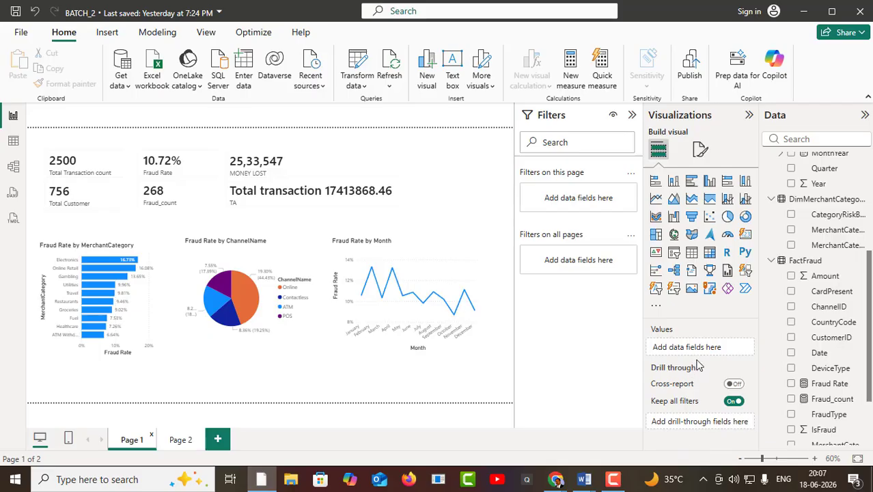
# - Enlarge the fraud rate by month line chart in focus mode and examine its monthly values
pyautogui.click(435, 309)
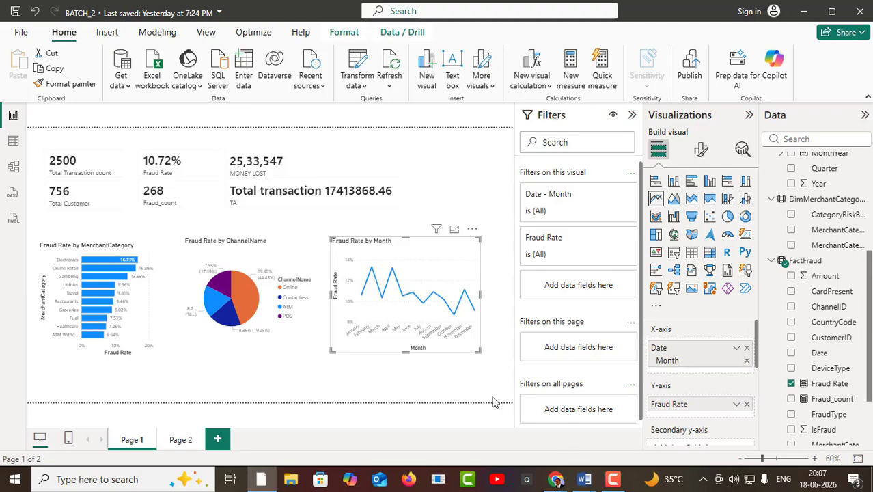
pyautogui.click(455, 232)
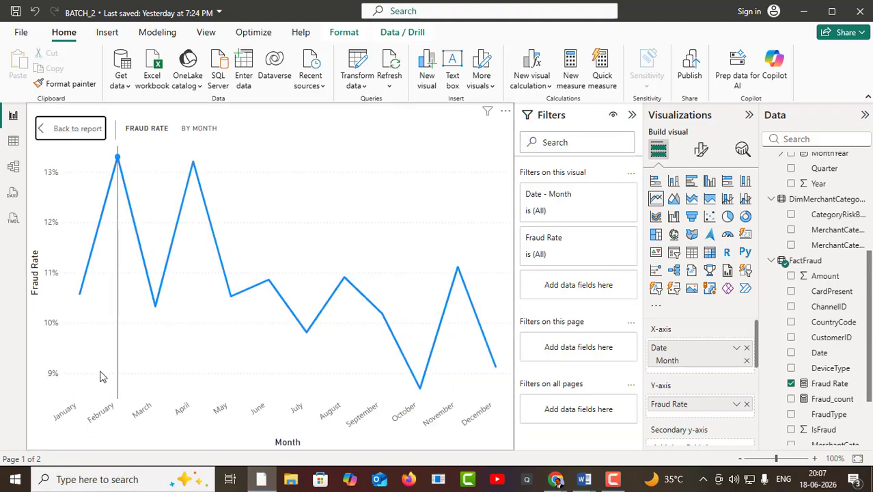
pyautogui.moveTo(137, 197)
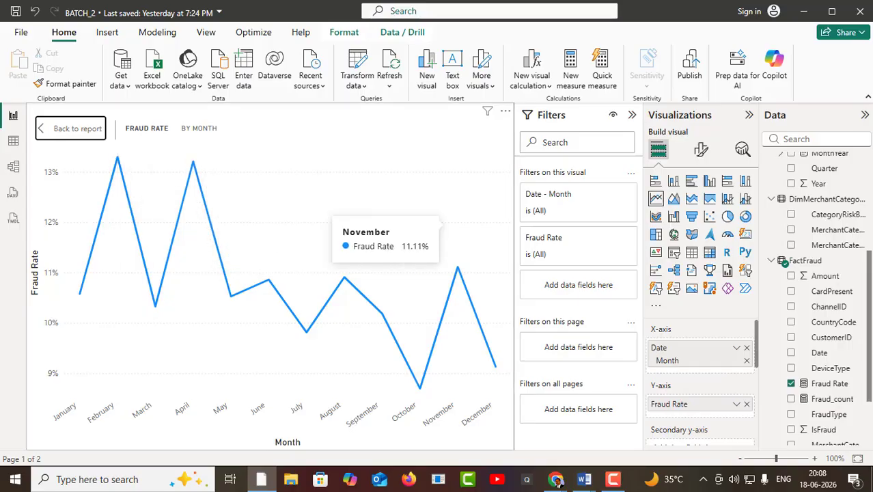
# - Try to add FactFraud's TA measure to the line chart's Y-axis beside Fraud Rate
pyautogui.scroll(-3, 854, 421)
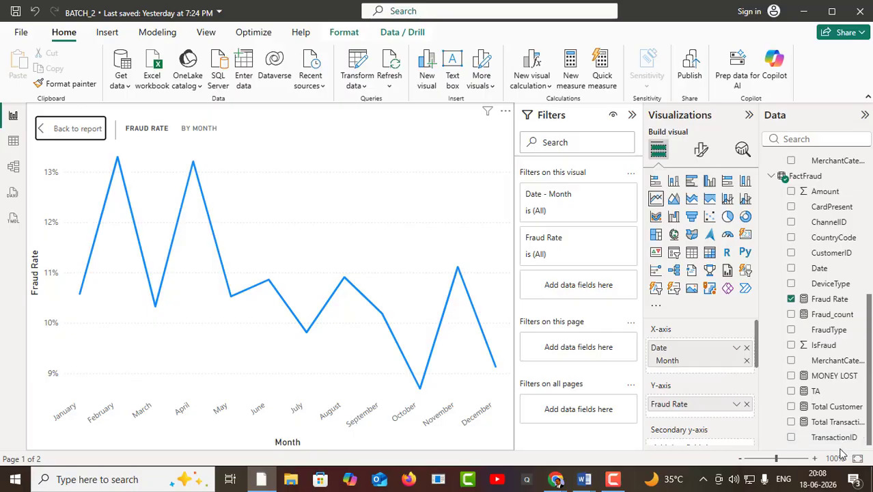
pyautogui.moveTo(815, 392); pyautogui.dragTo(710, 441)
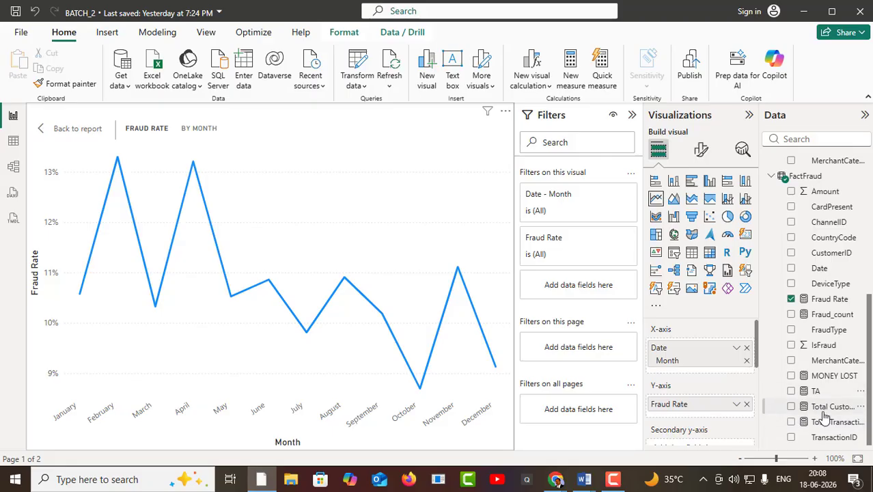
pyautogui.moveTo(816, 392); pyautogui.dragTo(702, 413)
pyautogui.scroll(-2, 740, 420)
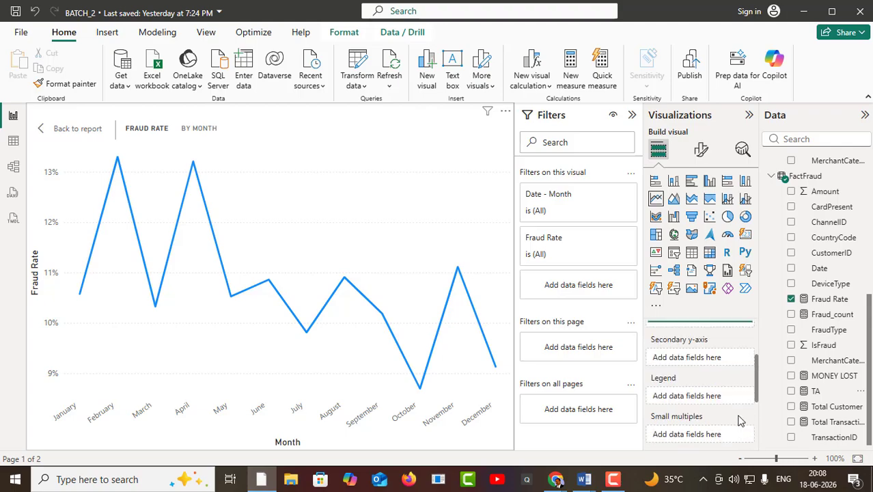
pyautogui.scroll(-2, 738, 420)
pyautogui.scroll(4, 738, 419)
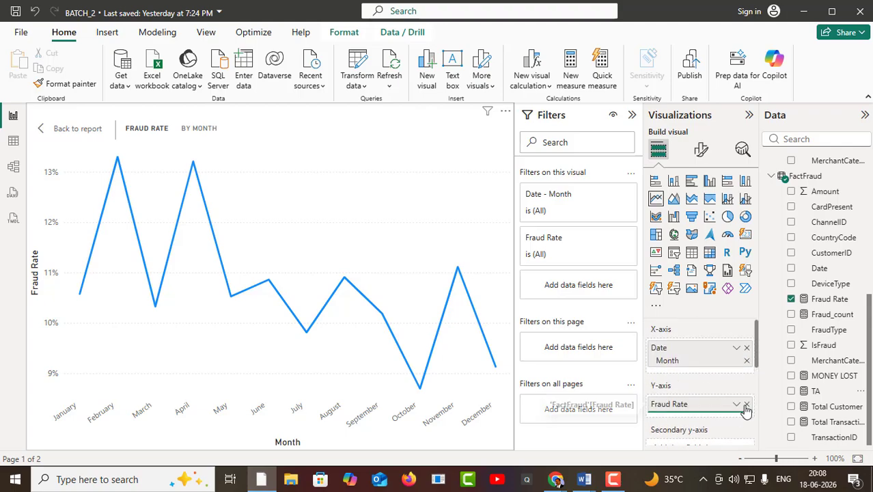
# - Replace Fraud Rate with the MONEY LOST measure on the line chart's Y-axis and examine its monthly values
pyautogui.click(746, 404)
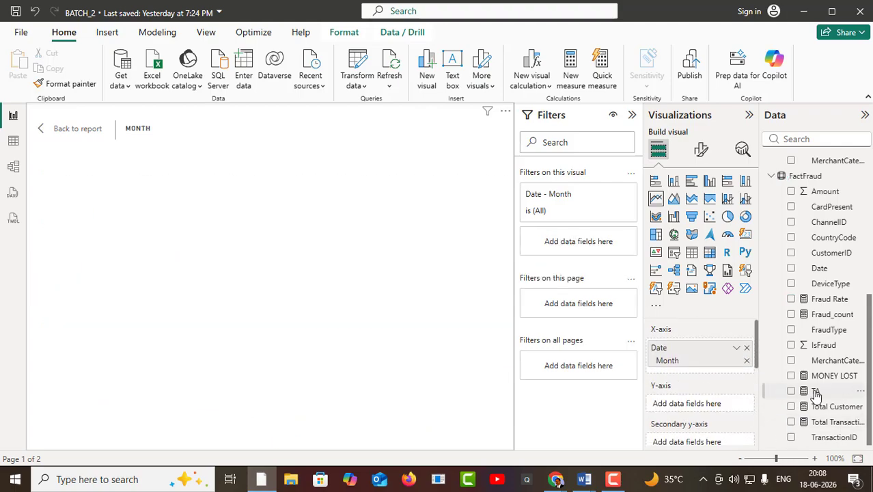
pyautogui.moveTo(815, 391); pyautogui.dragTo(698, 406)
pyautogui.scroll(-2, 678, 407)
pyautogui.scroll(2, 678, 407)
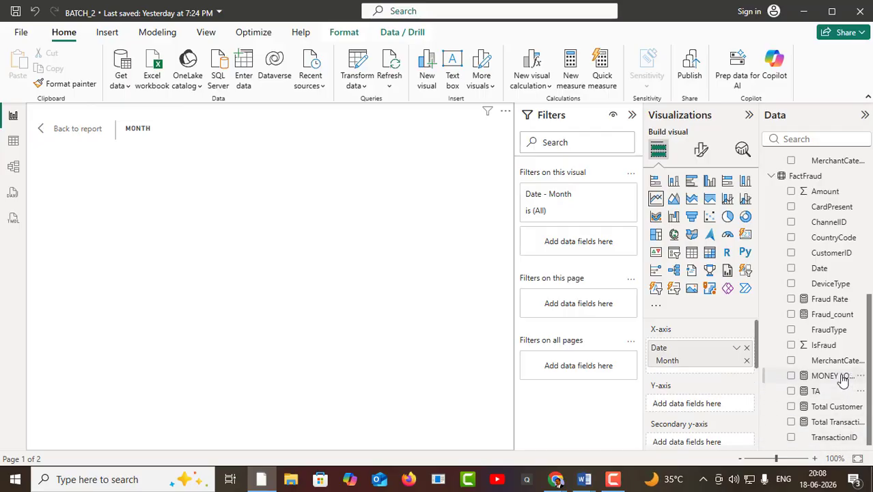
pyautogui.moveTo(842, 380); pyautogui.dragTo(725, 409)
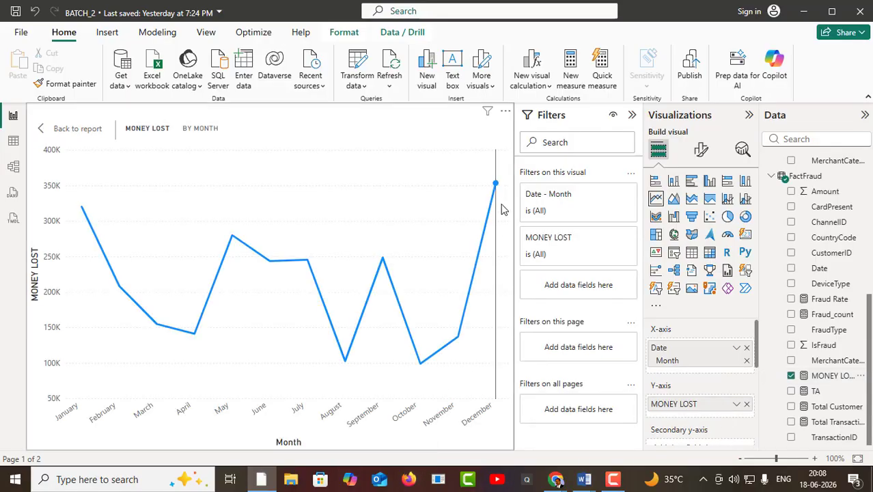
pyautogui.moveTo(498, 188)
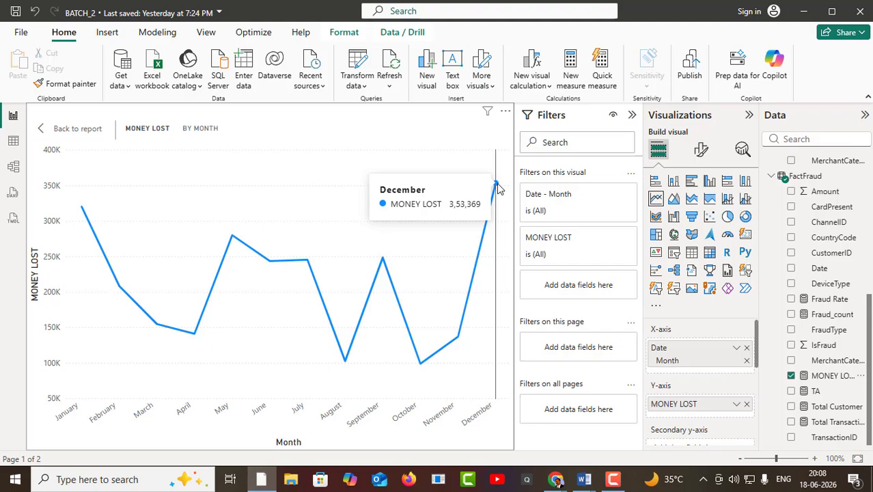
pyautogui.moveTo(401, 347)
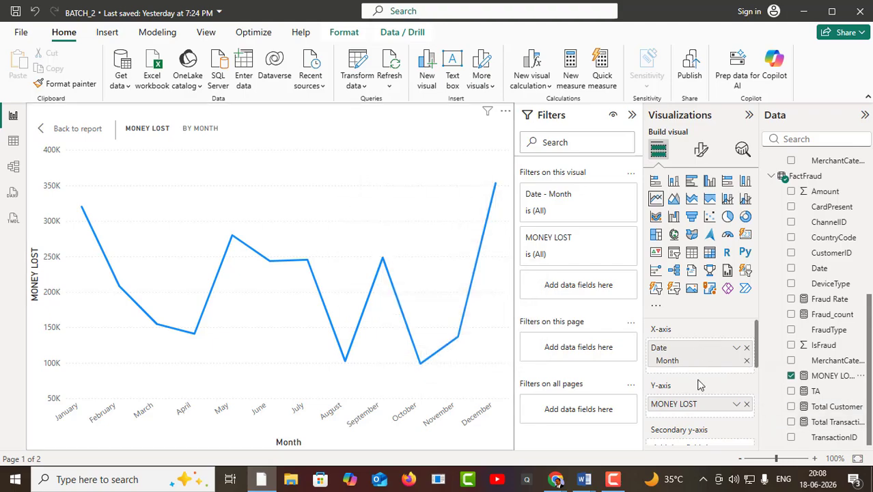
# - Swap the Y-axis measure to Fraud Rate to inspect its monthly trend, and restore MONEY LOST to compare the monthly losses
pyautogui.click(746, 405)
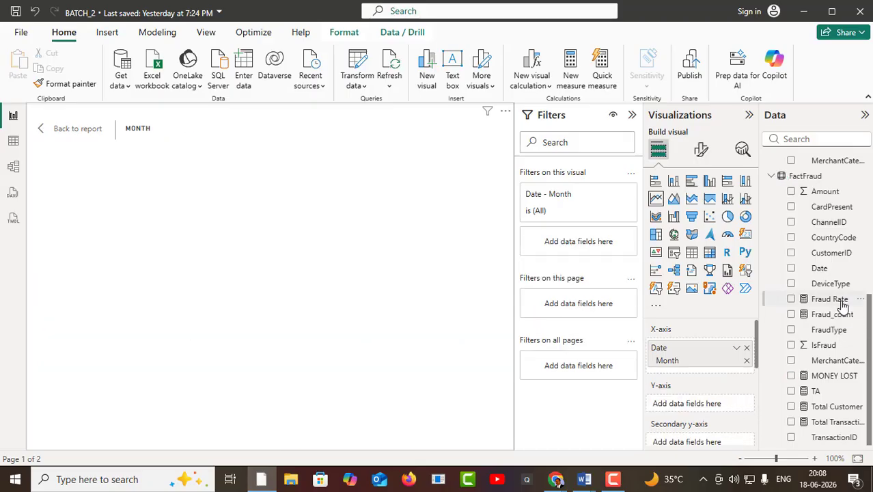
pyautogui.moveTo(842, 306); pyautogui.dragTo(724, 408)
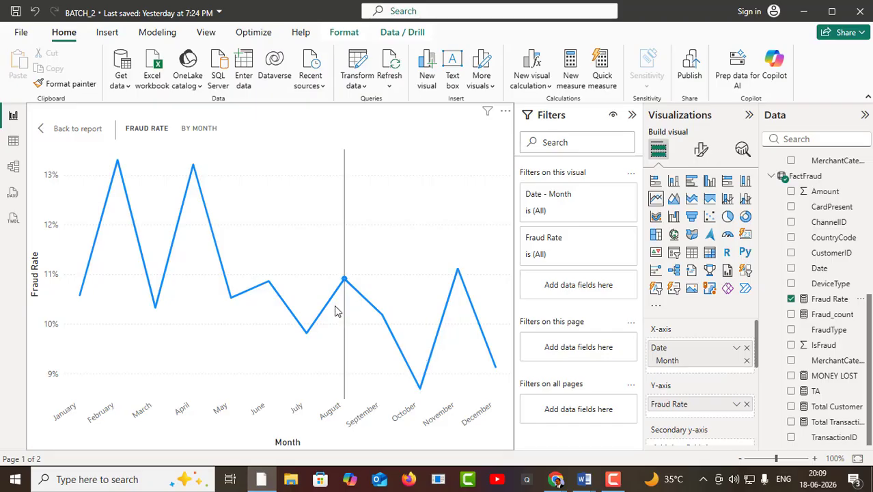
pyautogui.moveTo(332, 309)
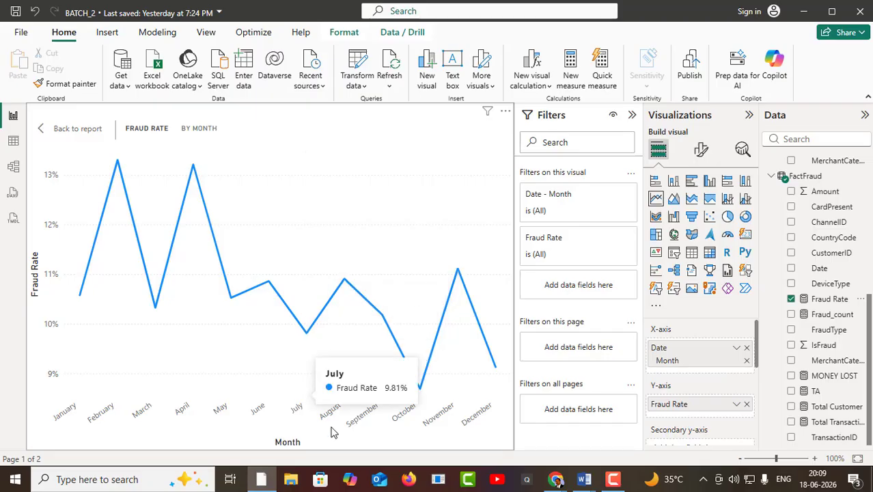
pyautogui.click(747, 403)
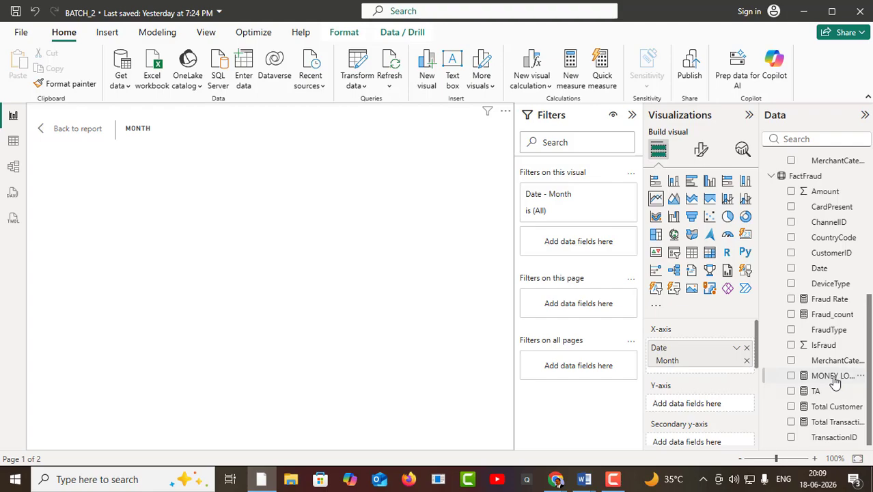
pyautogui.moveTo(835, 383); pyautogui.dragTo(723, 403)
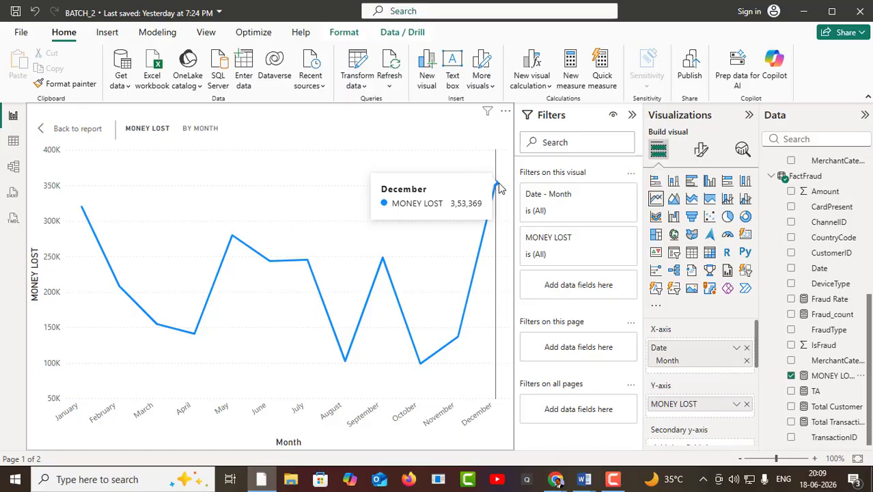
pyautogui.moveTo(466, 316)
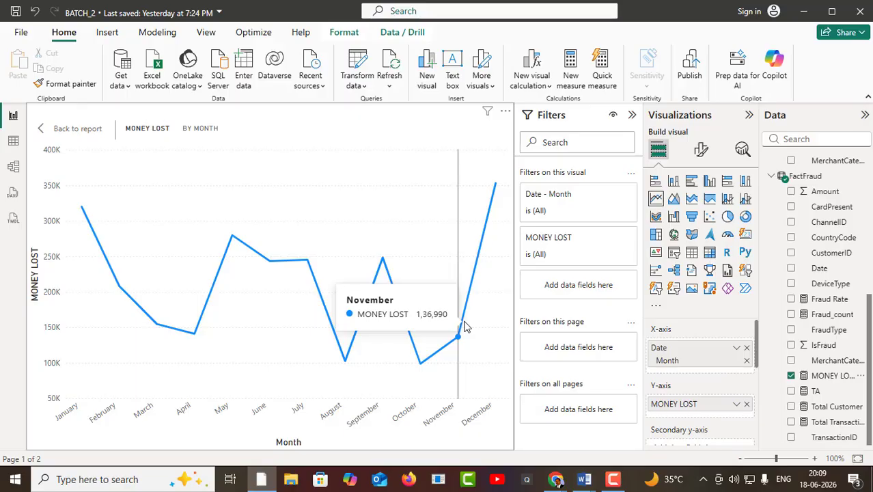
pyautogui.moveTo(424, 374)
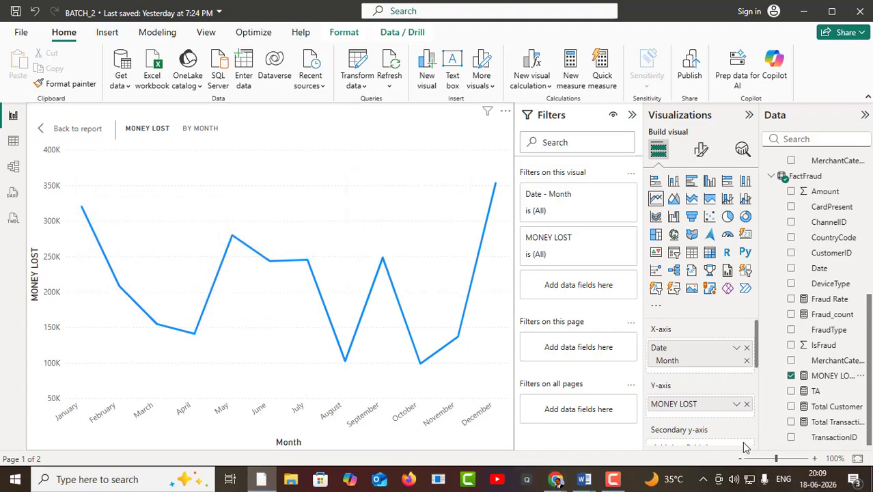
# - Add the Fraud Rate measure below MONEY LOST on the line chart's Y-axis and inspect both lines
pyautogui.scroll(-3, 730, 409)
pyautogui.scroll(1, 730, 406)
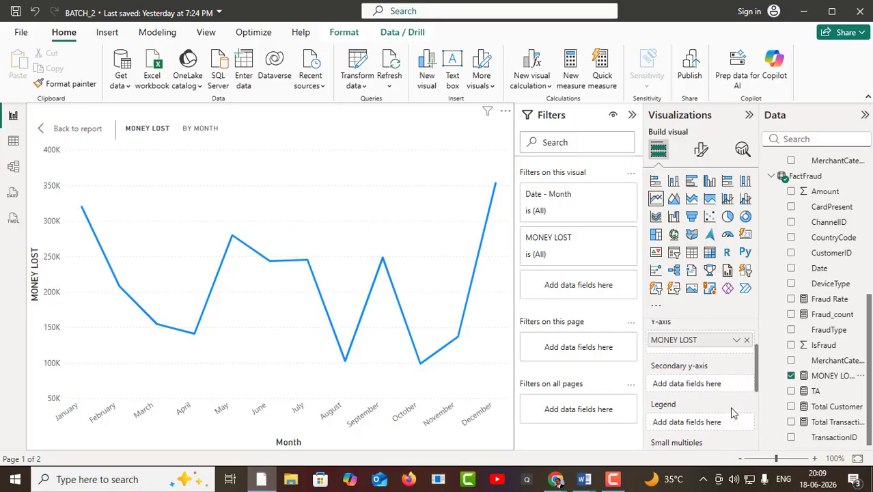
pyautogui.scroll(2, 730, 407)
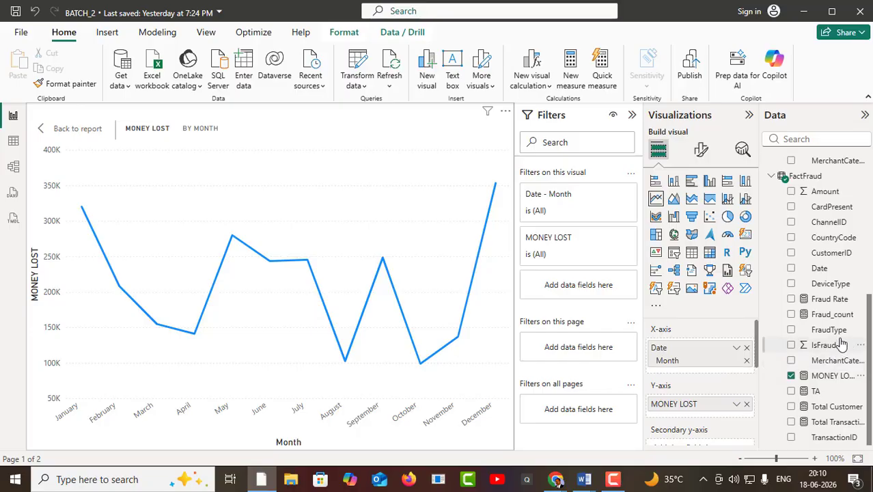
pyautogui.moveTo(842, 301); pyautogui.dragTo(730, 411)
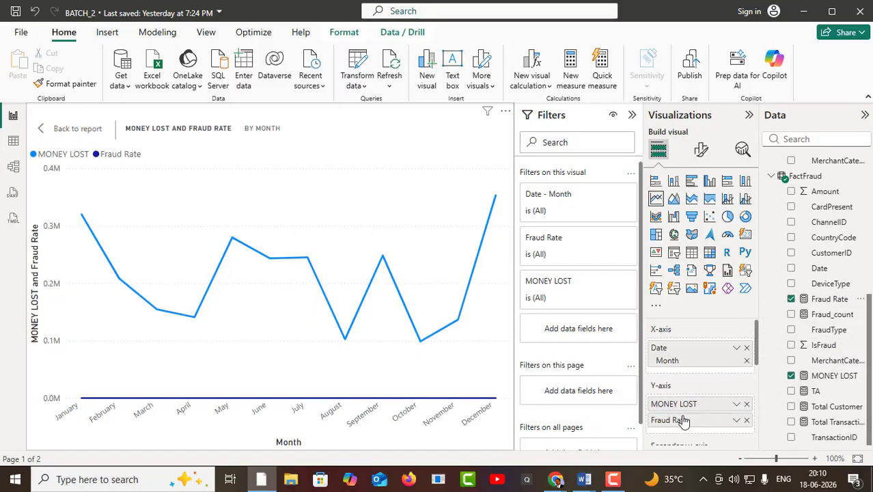
pyautogui.moveTo(87, 403)
# - Try the area, stacked area and 100% stacked area chart types on the monthly visual, and return it to a line chart
pyautogui.click(674, 199)
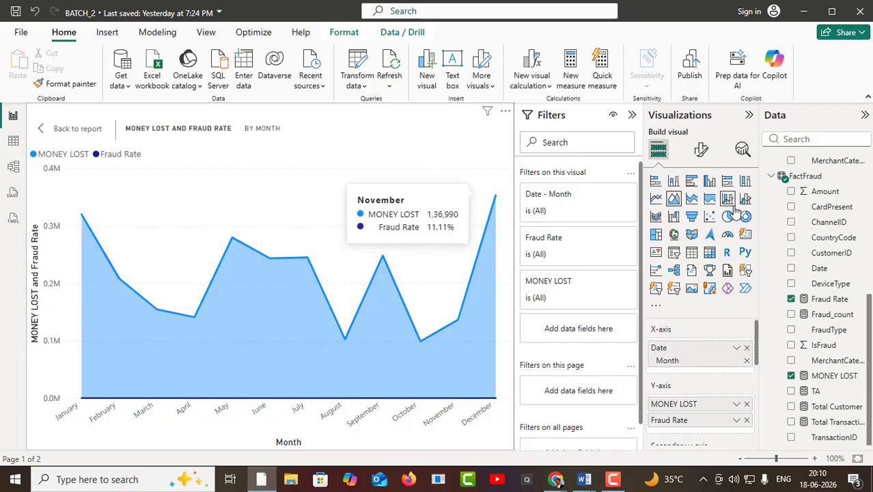
pyautogui.click(692, 198)
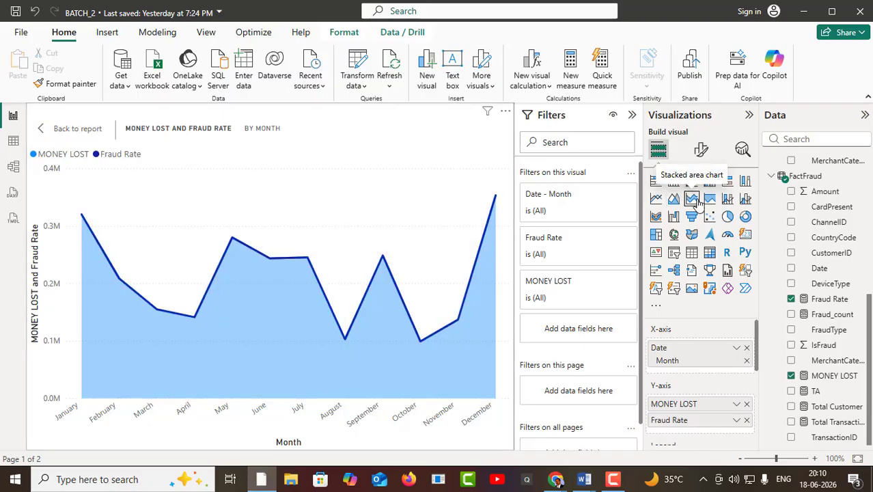
pyautogui.click(656, 200)
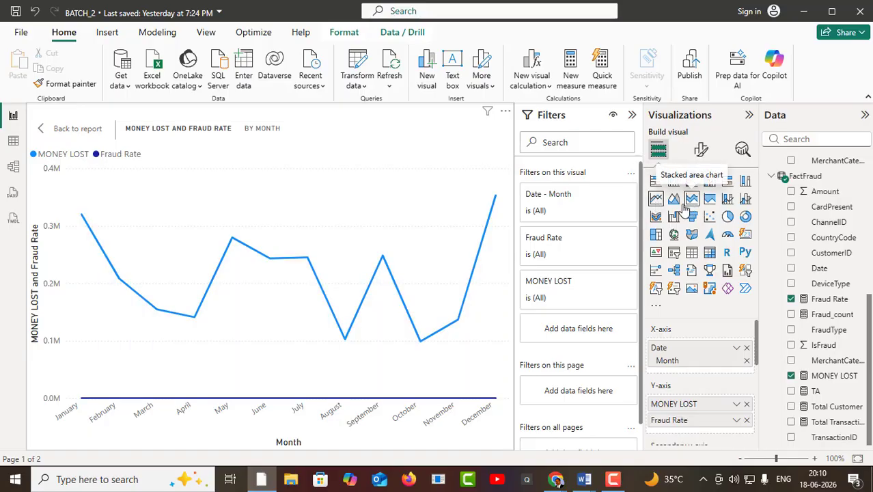
pyautogui.click(676, 204)
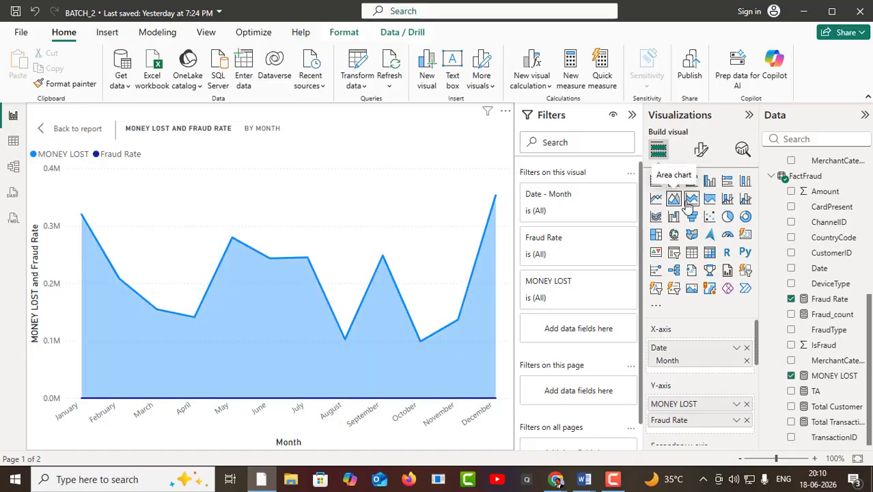
pyautogui.click(692, 199)
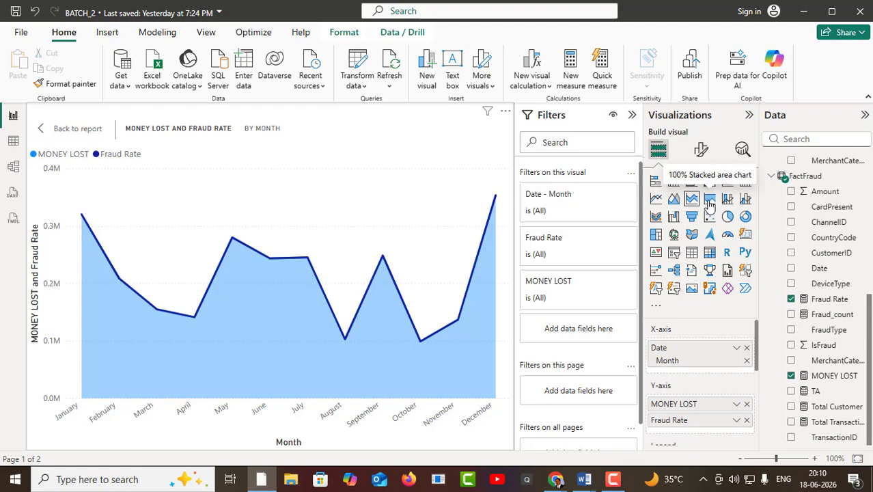
pyautogui.click(709, 202)
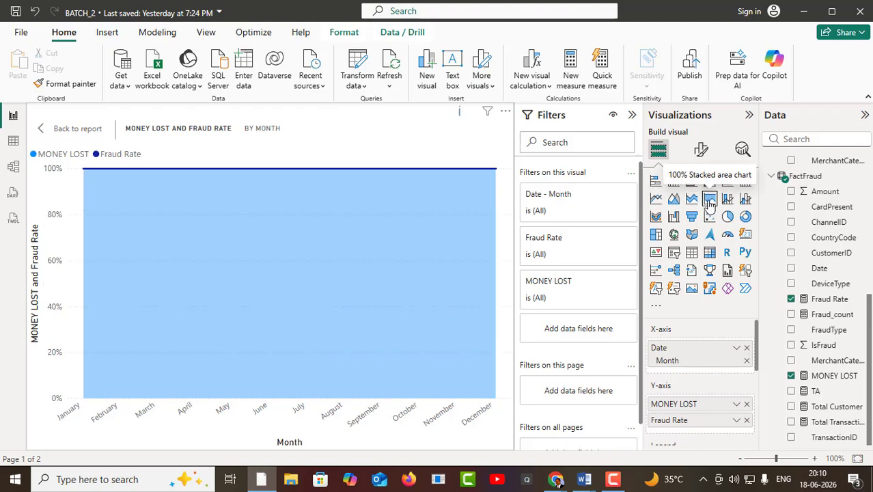
pyautogui.click(656, 198)
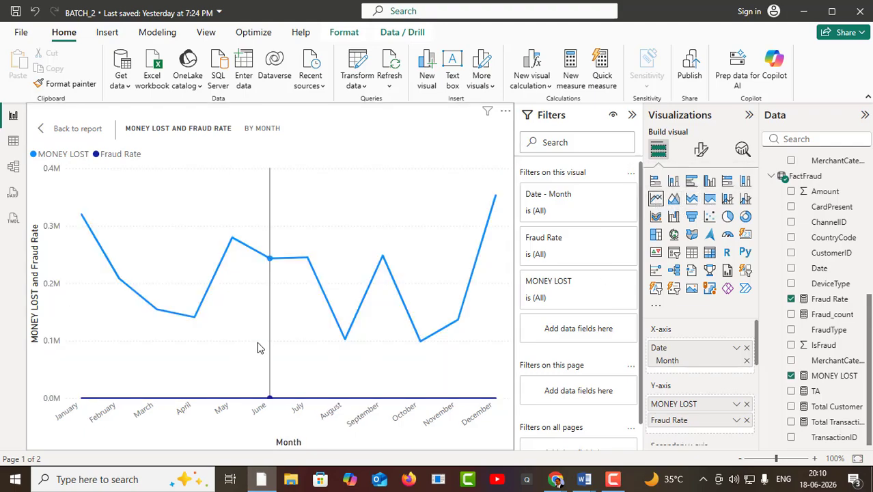
# - Customize the current report theme by setting Color 8 to a darker red and apply it
pyautogui.click(205, 33)
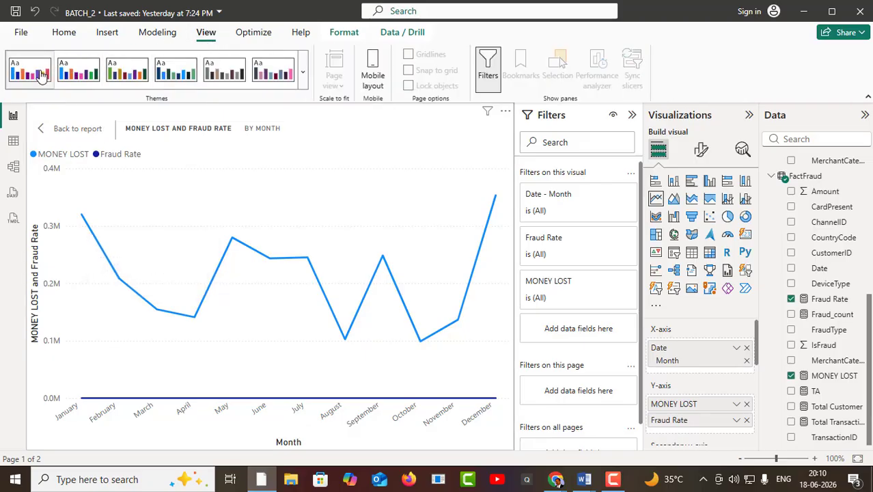
pyautogui.click(303, 76)
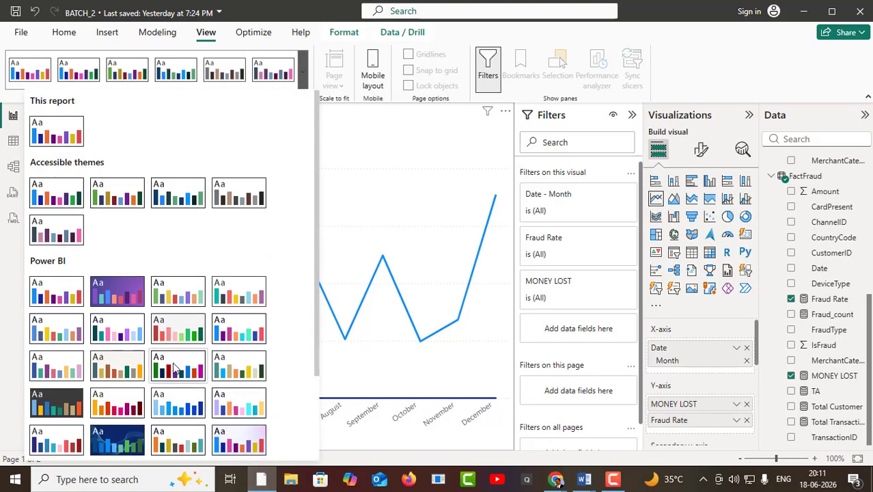
pyautogui.scroll(-3, 171, 357)
pyautogui.click(96, 407)
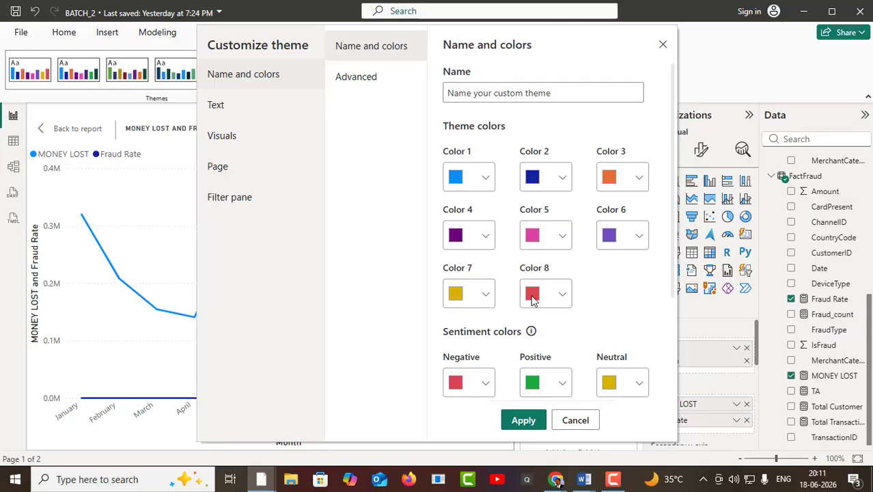
pyautogui.click(533, 300)
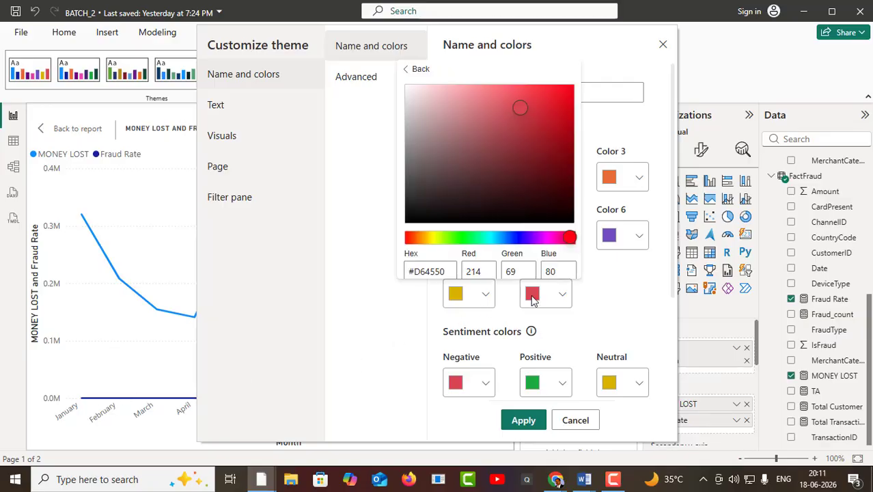
pyautogui.click(557, 136)
pyautogui.click(530, 425)
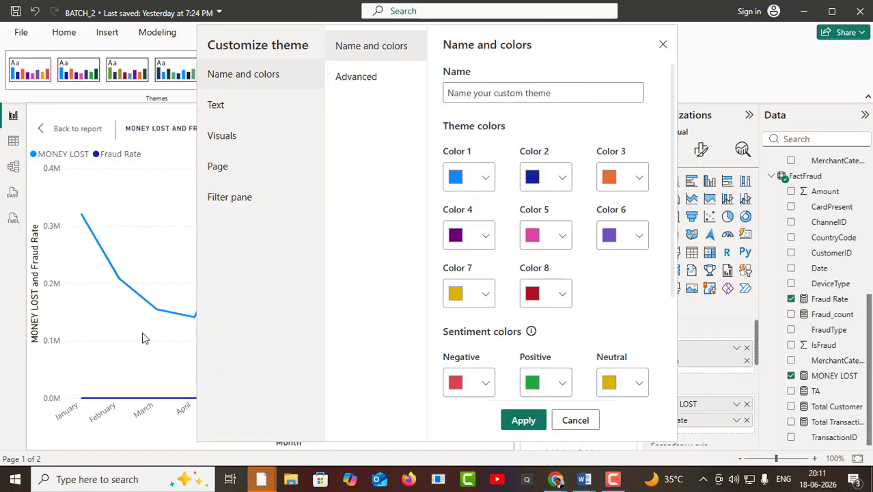
pyautogui.click(524, 420)
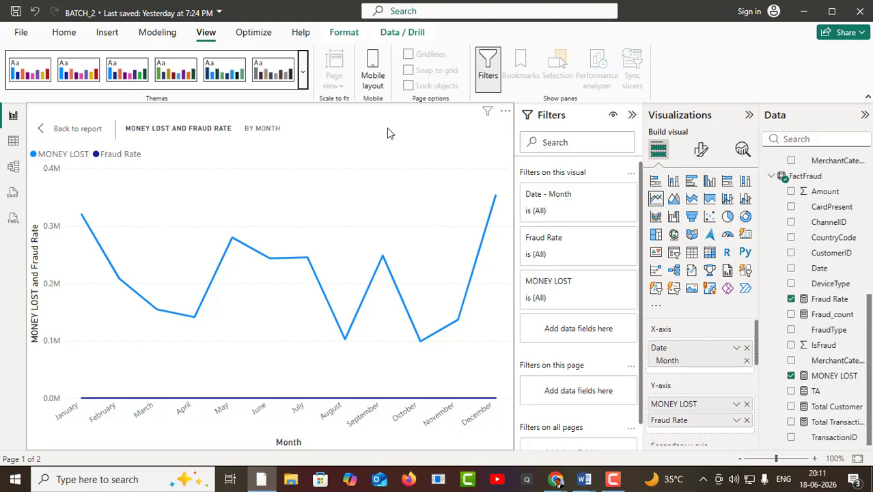
# - Leave focus mode and apply the accessible theme with green, navy, gold and dark red data colors to the report
pyautogui.click(45, 134)
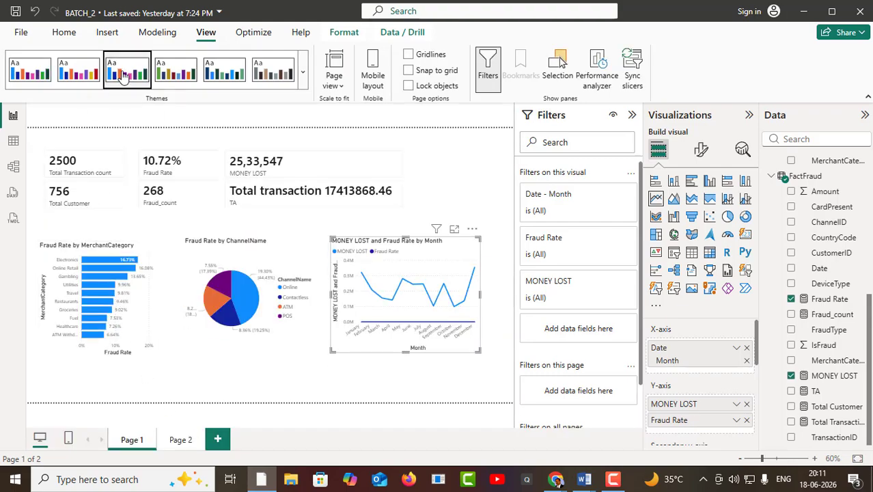
pyautogui.click(73, 76)
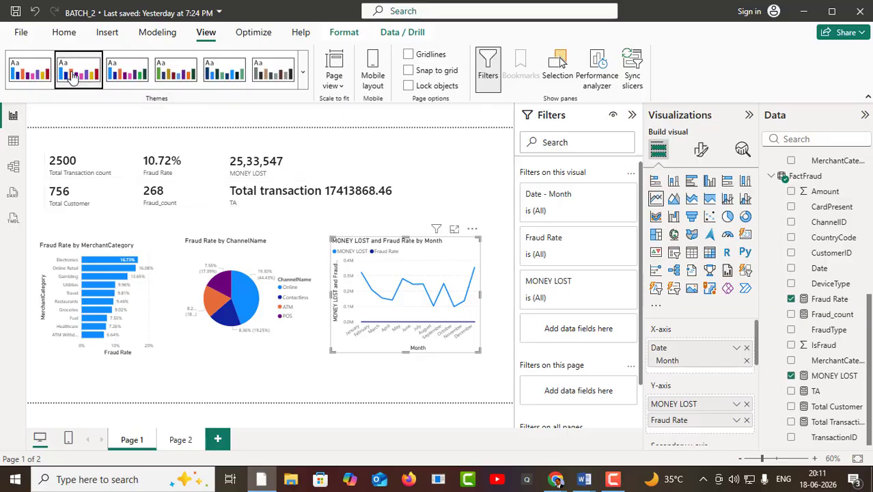
pyautogui.click(176, 70)
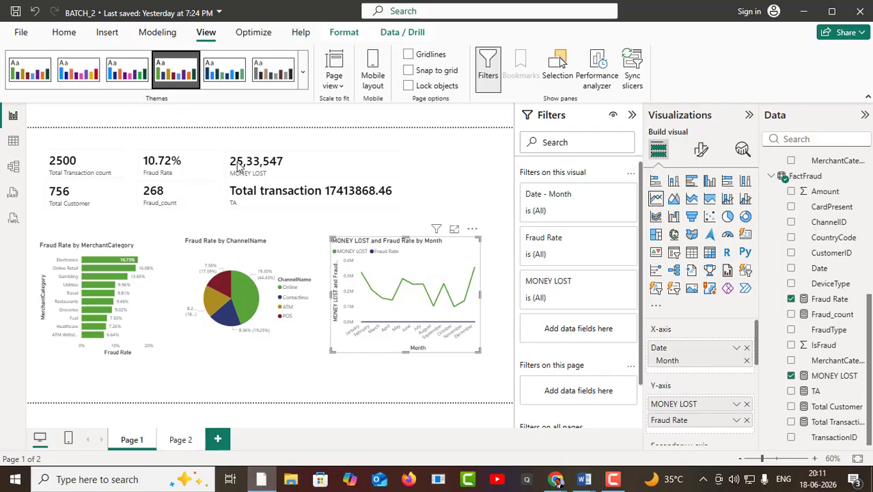
# - Try the Accessible Tidal, Accessible Neutral, current and Accessible City park themes, and apply the Custom theme to the report
pyautogui.click(229, 77)
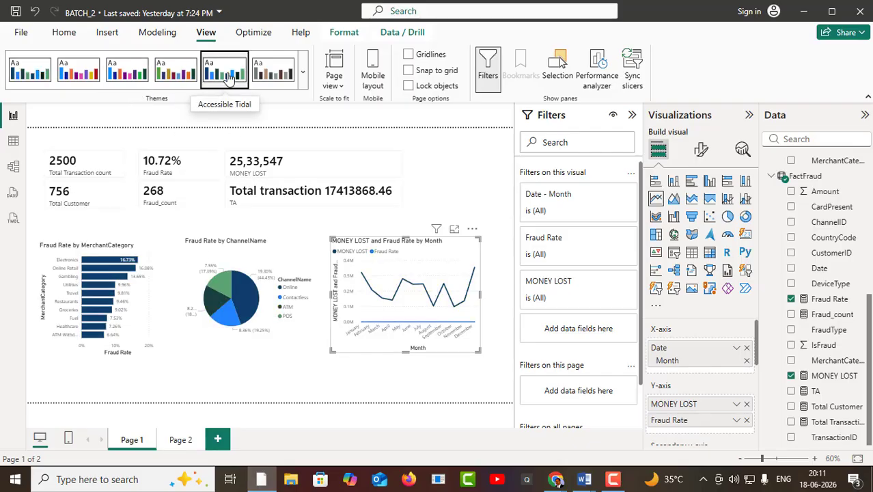
pyautogui.click(267, 73)
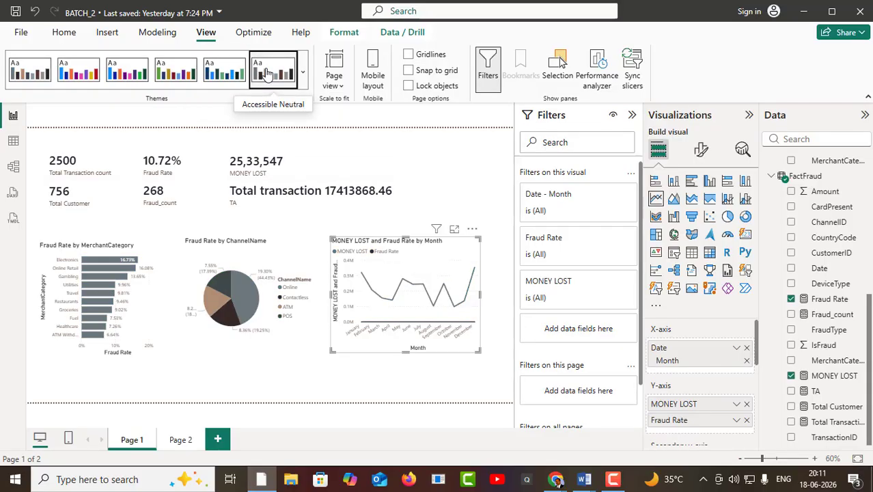
pyautogui.click(81, 78)
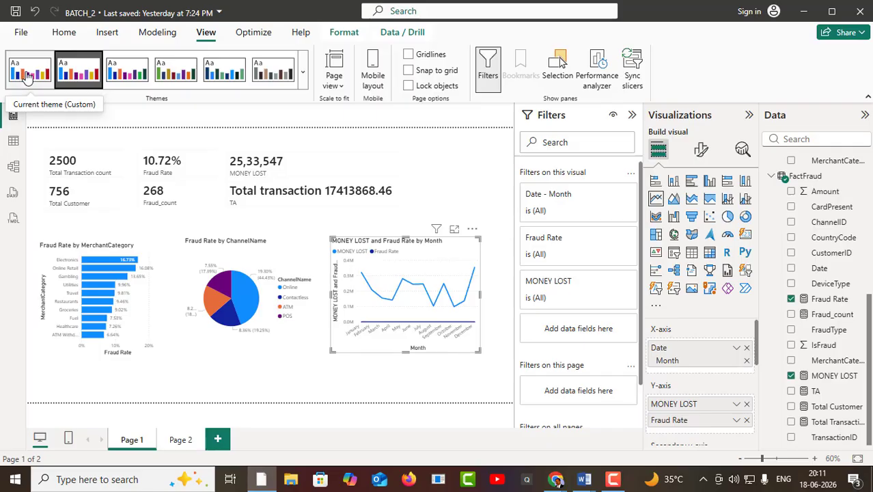
pyautogui.click(27, 77)
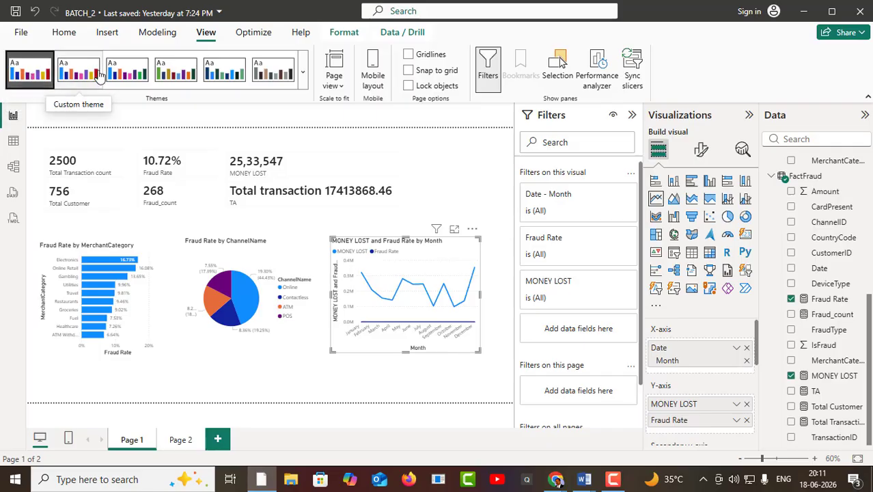
pyautogui.click(176, 77)
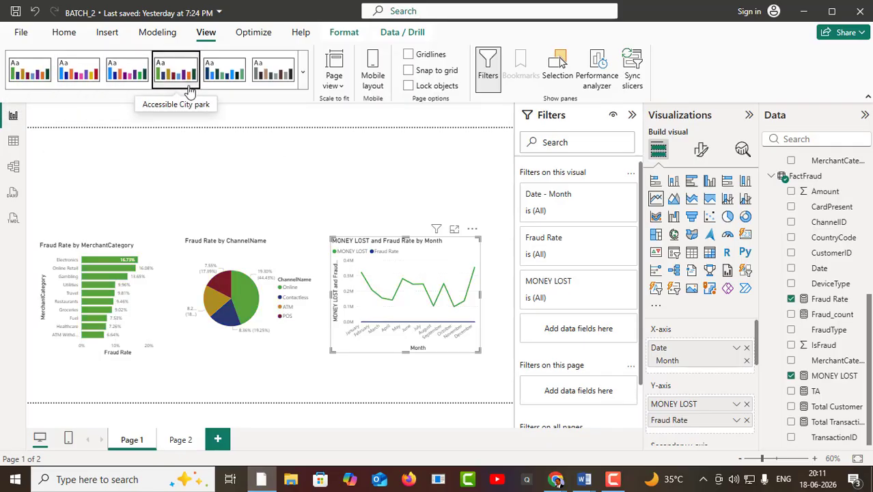
pyautogui.click(208, 77)
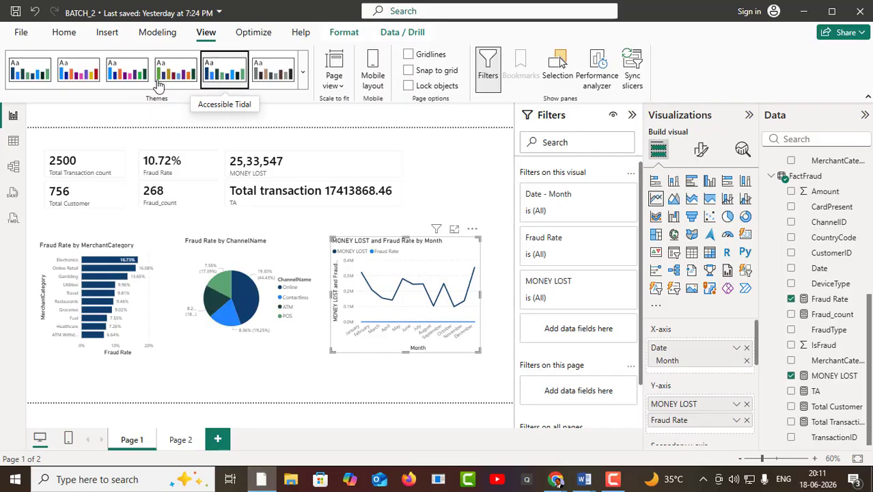
pyautogui.click(73, 73)
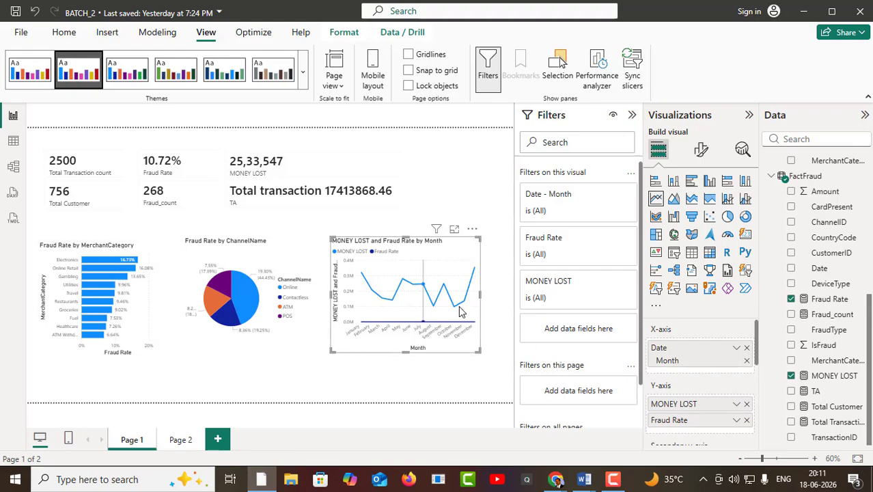
pyautogui.moveTo(425, 323)
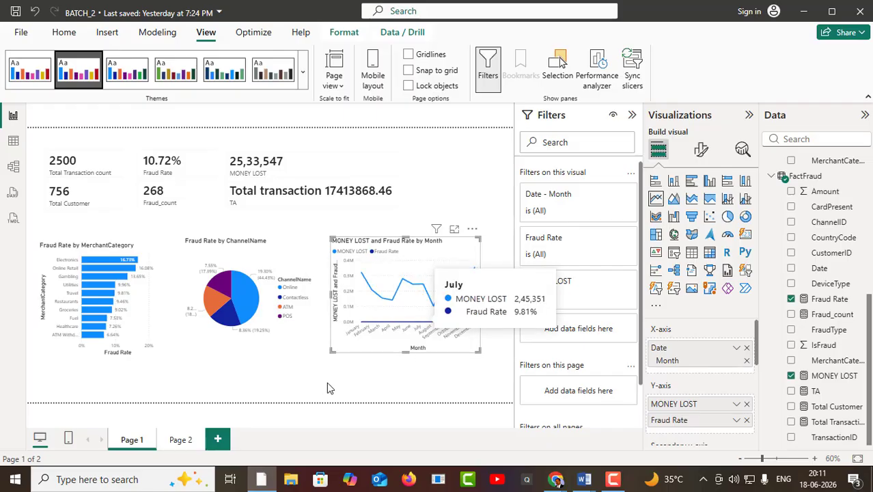
# - Switch to the Fraud Detection Parameter for Visualization document in Word, read question 7 on foreign vs domestic fraud, and return to Power BI
pyautogui.moveTo(581, 480)
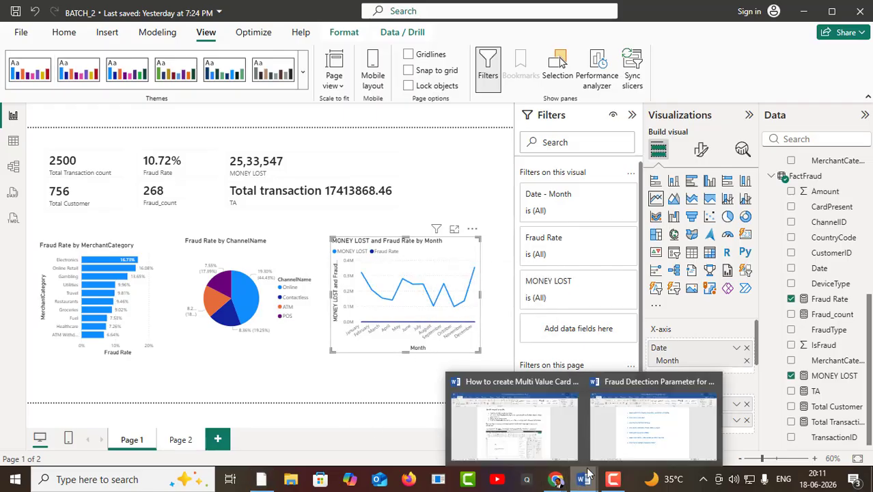
pyautogui.click(609, 440)
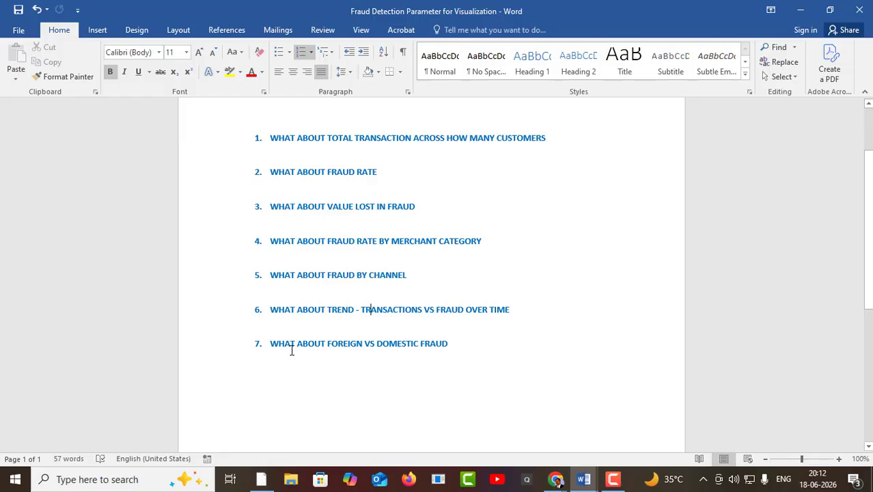
pyautogui.moveTo(274, 345); pyautogui.dragTo(478, 357)
pyautogui.click(481, 365)
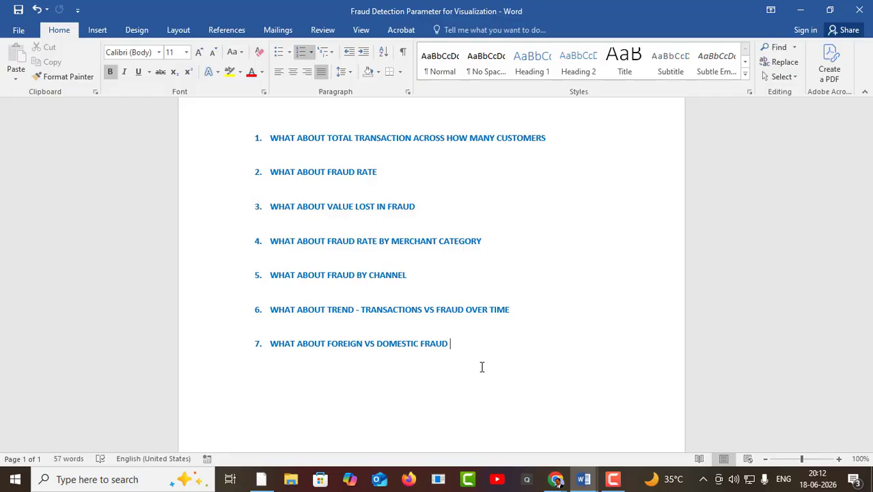
pyautogui.click(800, 9)
# - Examine the distinct CountryCode values of the FactFraud table in the table view without filtering
pyautogui.click(13, 141)
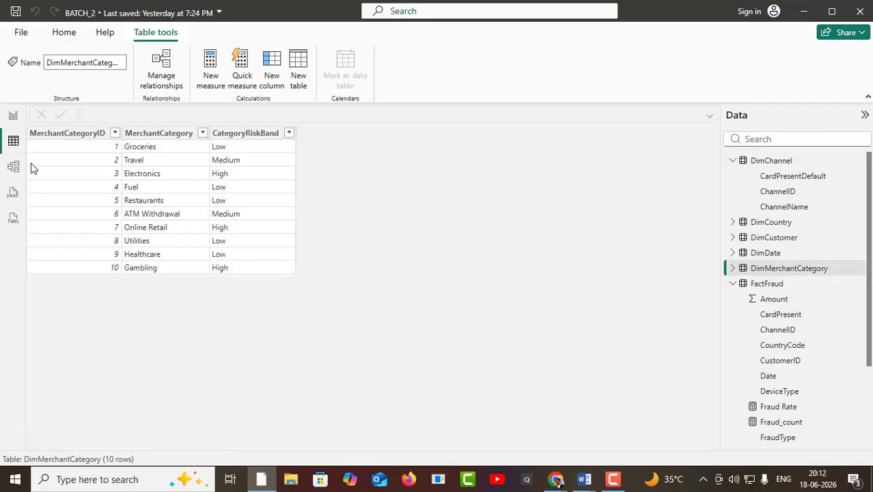
pyautogui.scroll(-2, 785, 387)
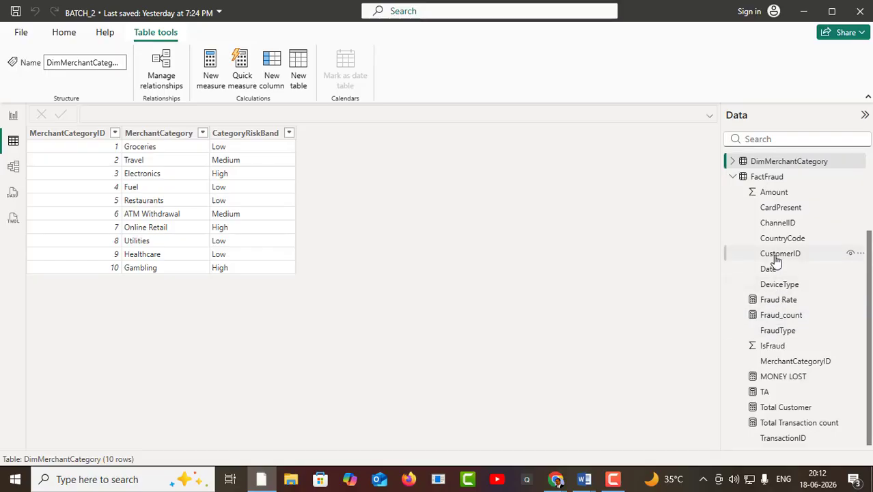
pyautogui.scroll(2, 775, 262)
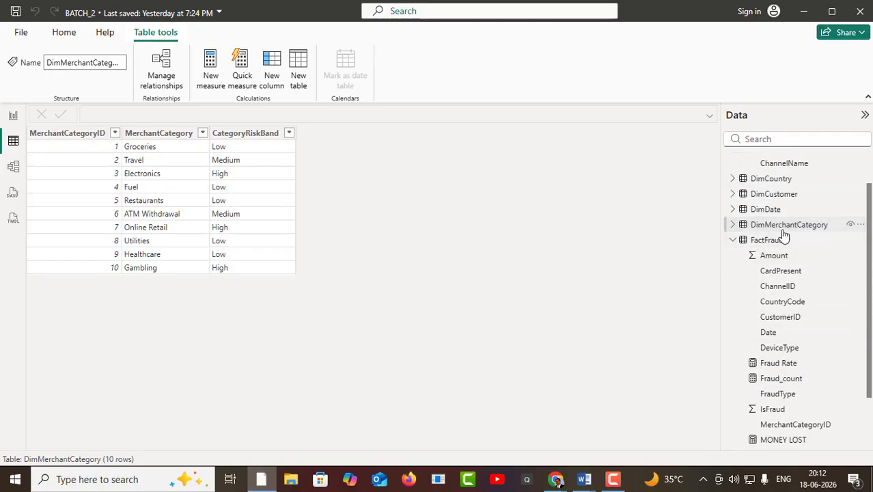
pyautogui.click(762, 241)
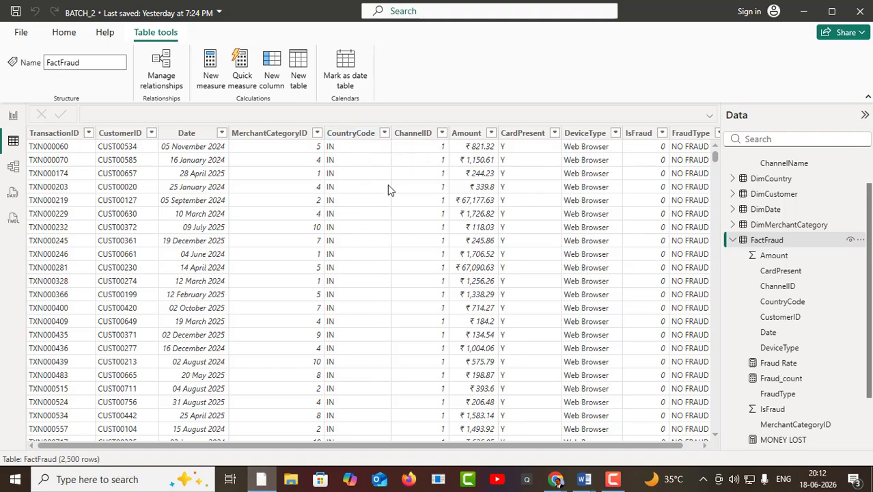
pyautogui.click(384, 133)
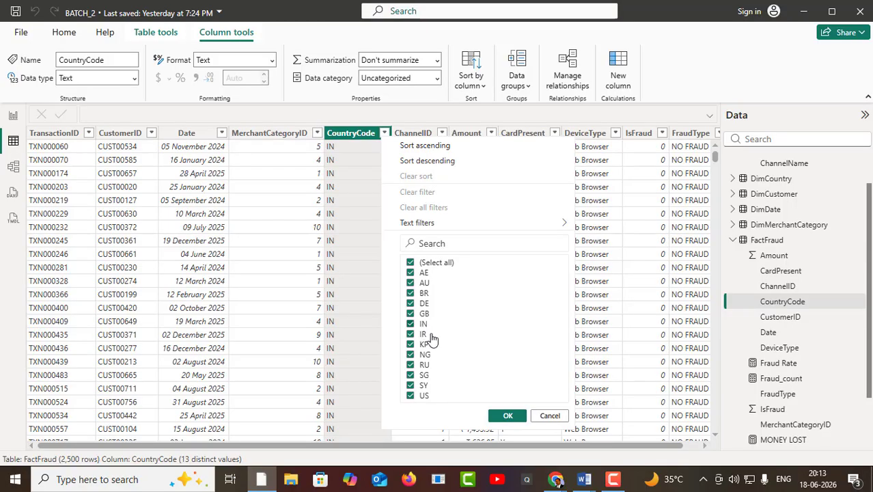
pyautogui.click(550, 417)
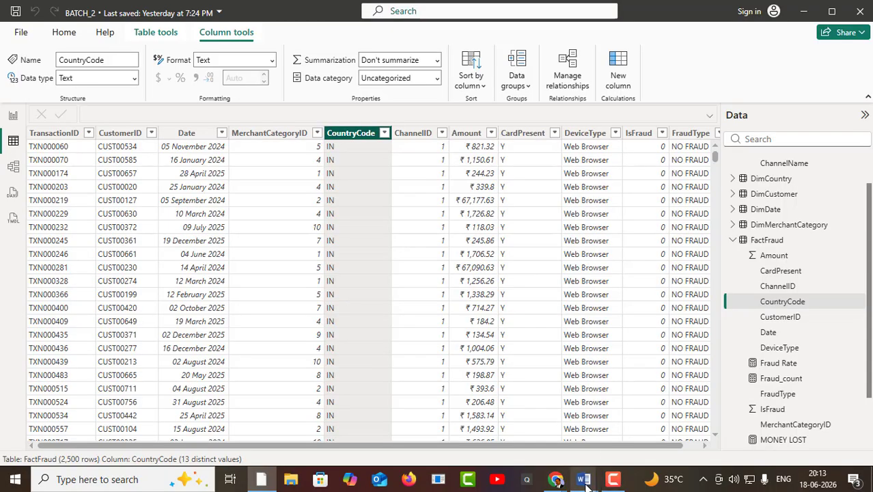
# - Recheck the foreign vs domestic fraud question in Word, glance at the multi-value card document, and switch back to Power BI
pyautogui.moveTo(584, 483)
pyautogui.click(668, 409)
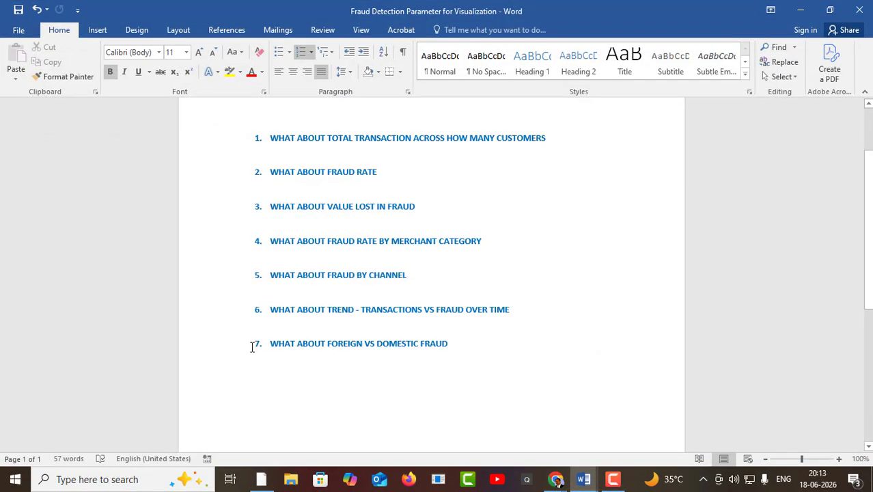
pyautogui.moveTo(275, 348); pyautogui.dragTo(441, 344)
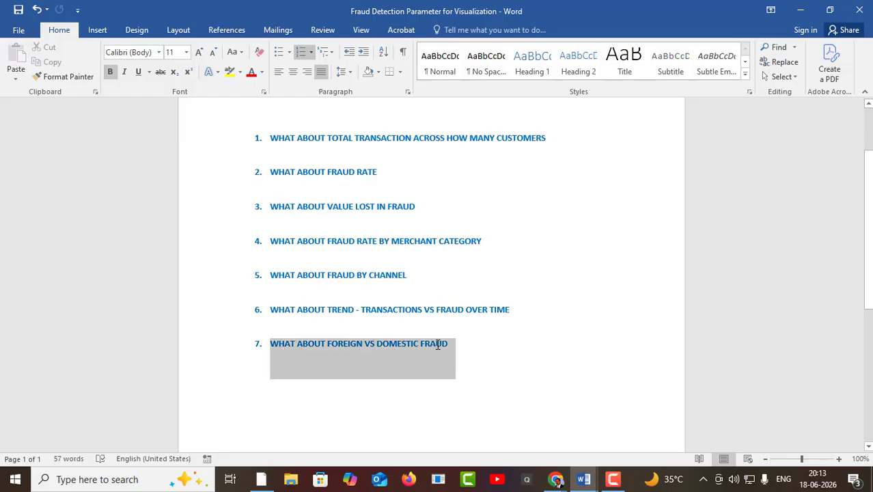
pyautogui.click(527, 370)
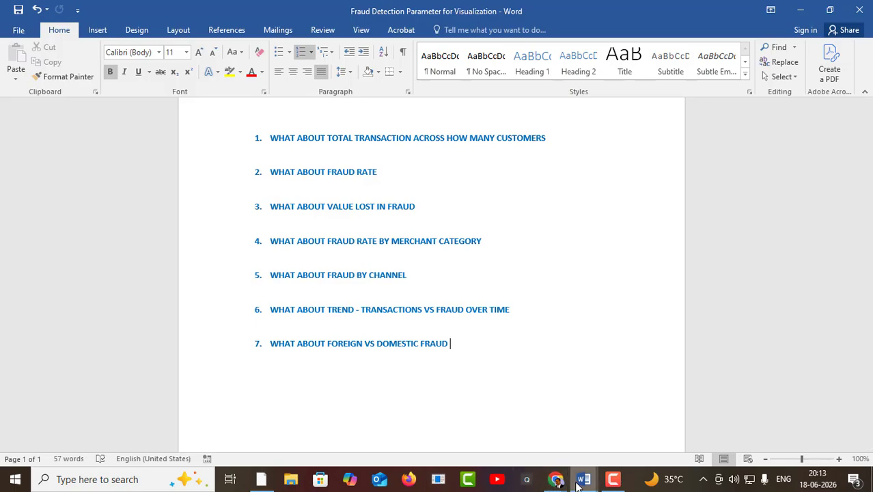
pyautogui.moveTo(582, 481)
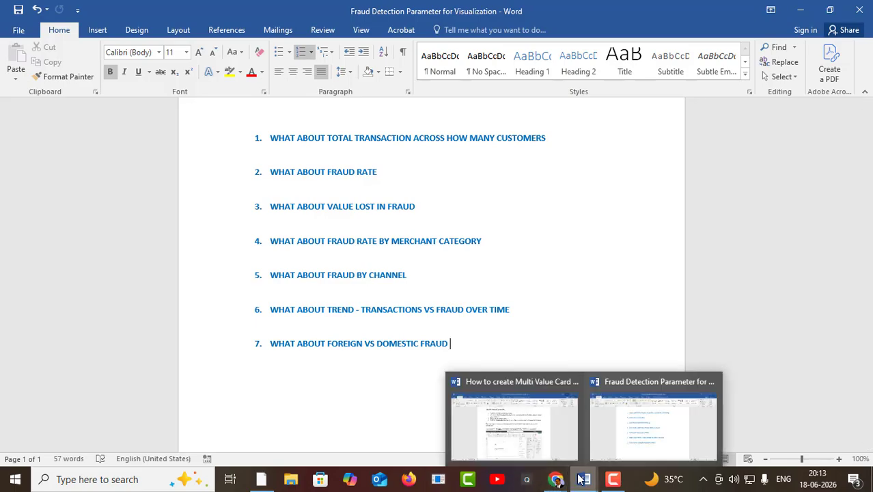
pyautogui.click(546, 439)
pyautogui.moveTo(582, 482)
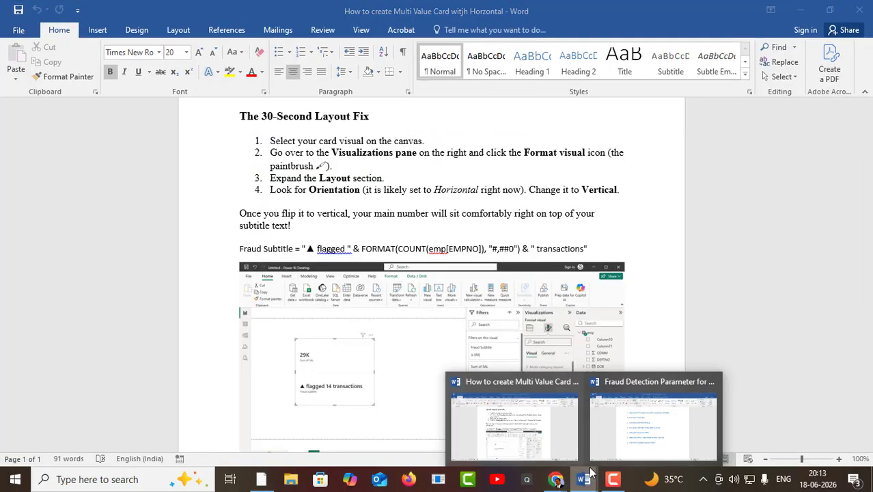
pyautogui.click(631, 445)
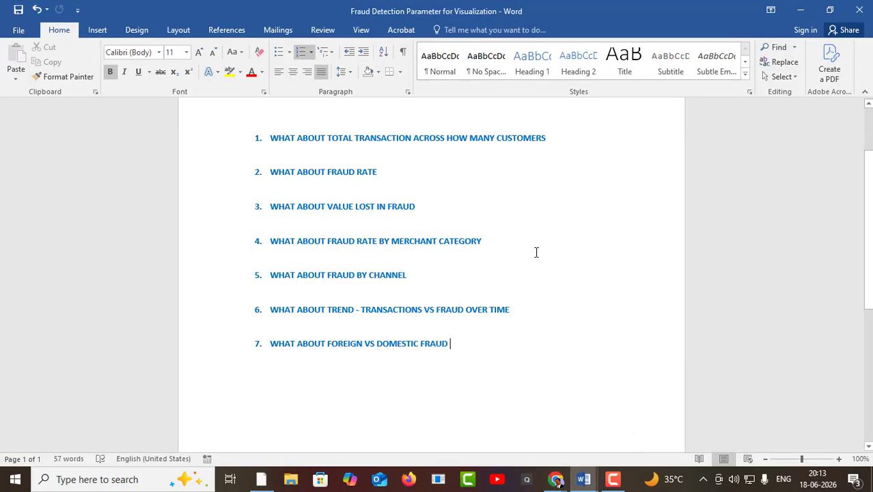
pyautogui.hotkey('alt', 'Tab')
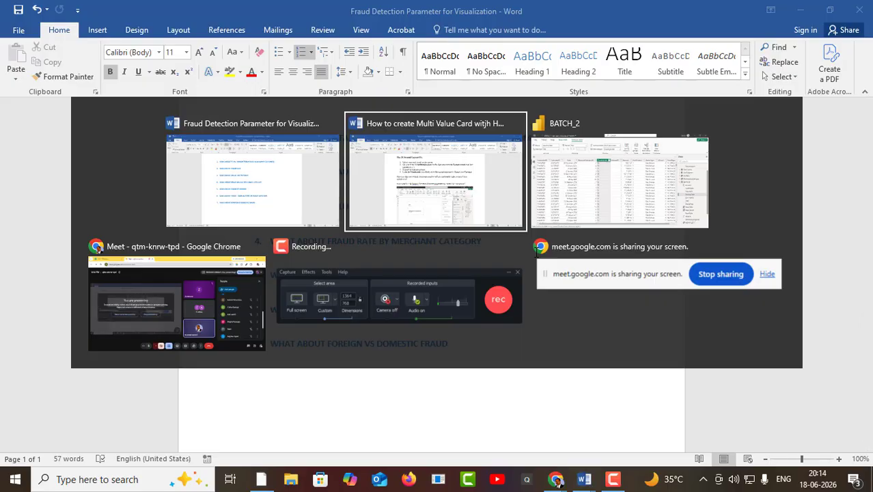
pyautogui.hotkey('alt', 'Tab')
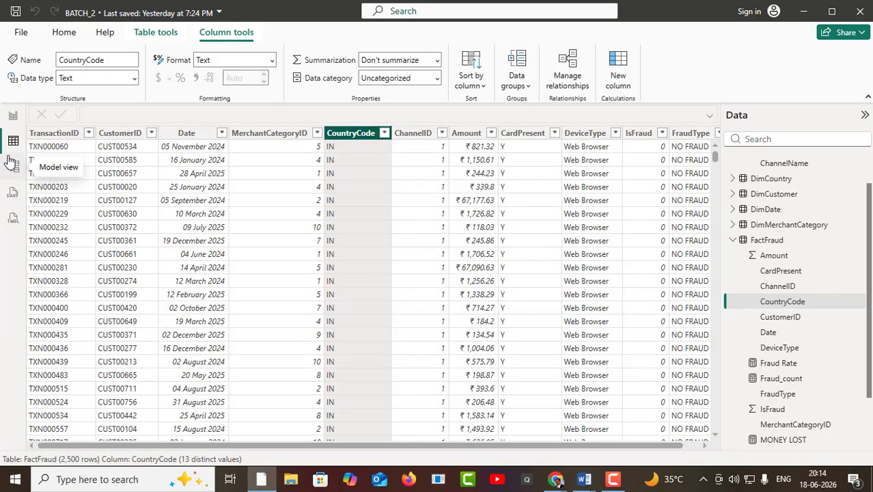
# - Rename report Page 1 as ANALYSIS COUNT WISE and check the empty Page 2
pyautogui.click(13, 117)
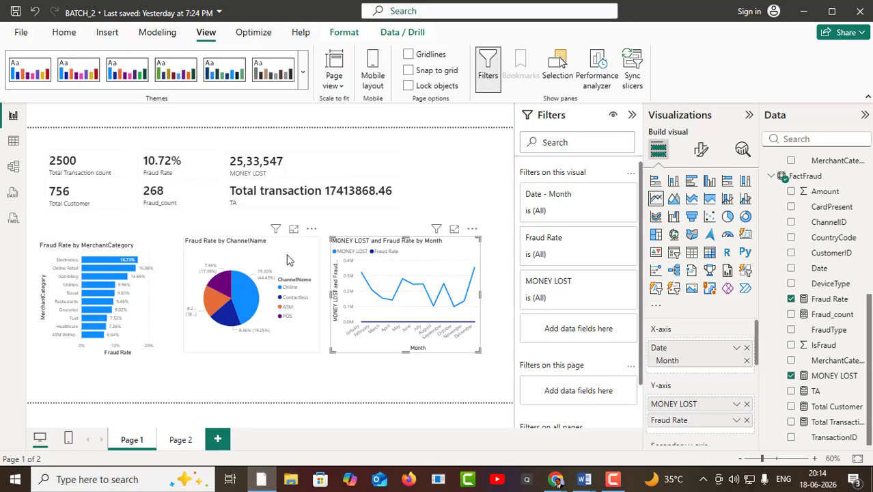
pyautogui.click(181, 440)
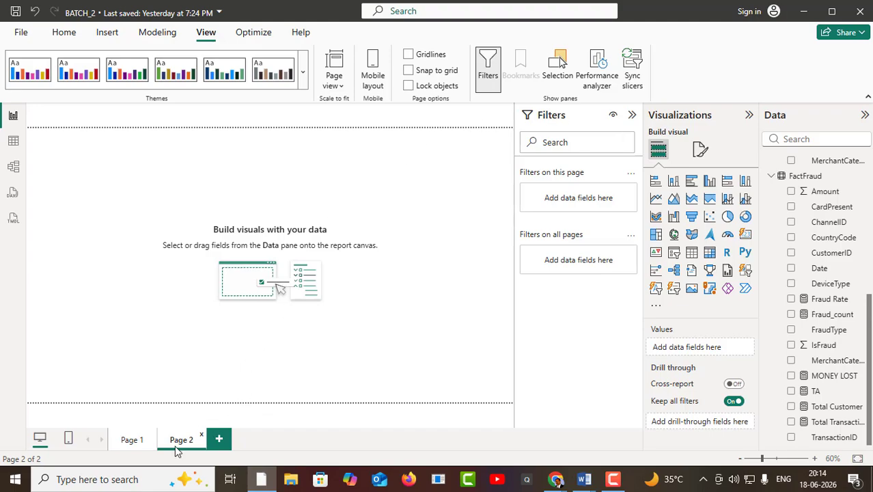
pyautogui.click(132, 442)
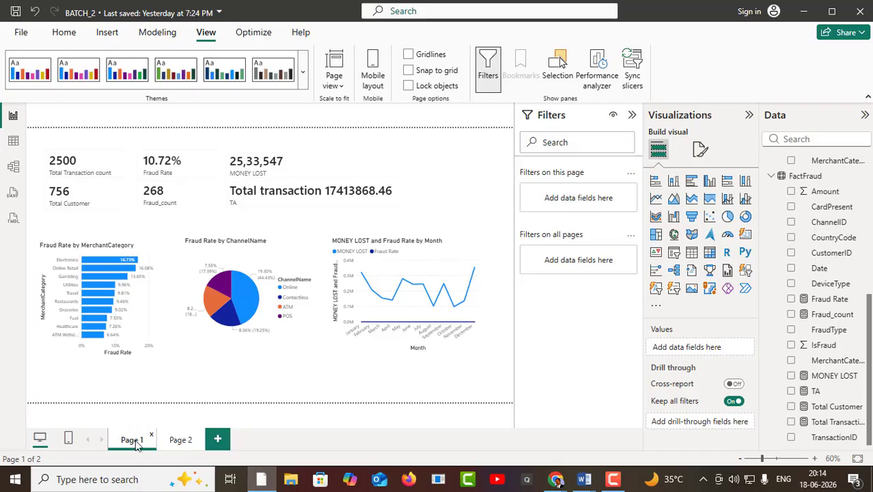
pyautogui.doubleClick(136, 442)
pyautogui.press('BackSpace')
pyautogui.press('BackSpace')
pyautogui.press('BackSpace')
pyautogui.press('BackSpace')
pyautogui.write('ANALYSISW')
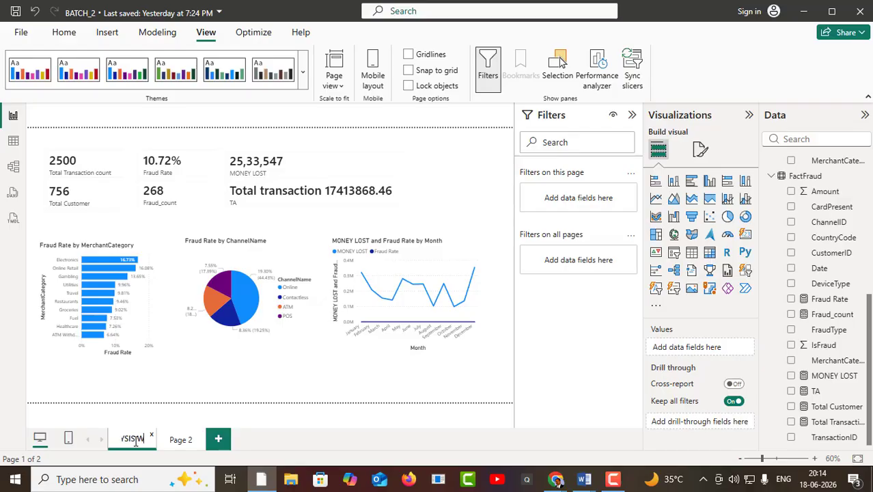
pyautogui.press('BackSpace')
pyautogui.write('W')
pyautogui.press('BackSpace')
pyautogui.write('CONT WISE')
pyautogui.press('Return')
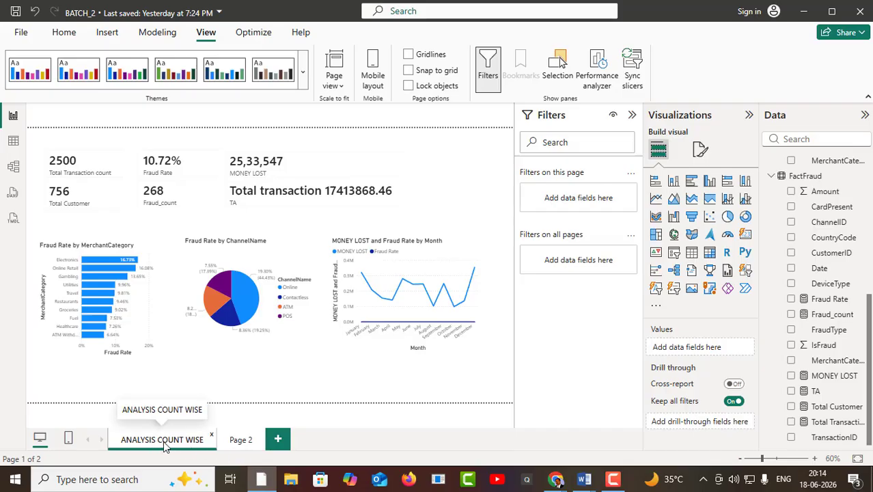
pyautogui.click(232, 442)
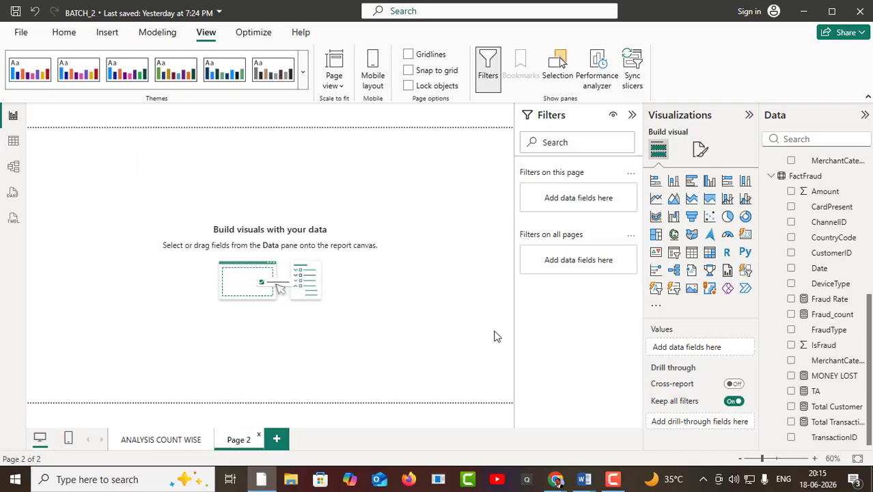
pyautogui.click(143, 442)
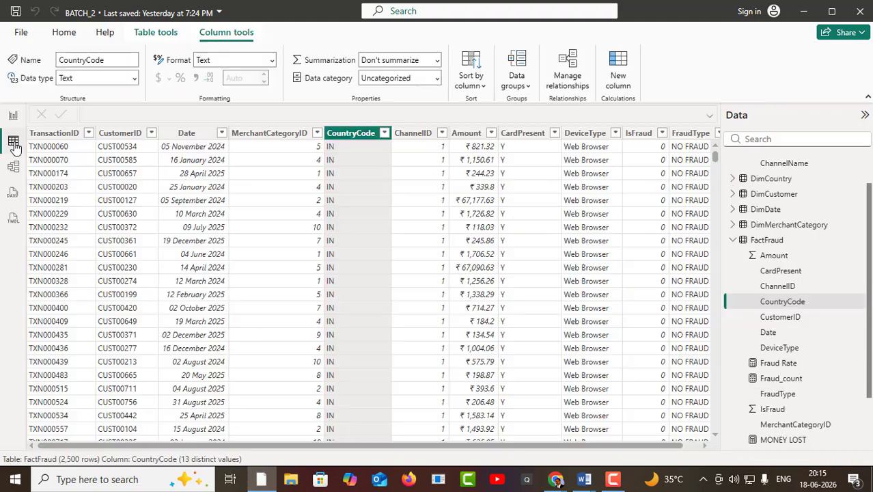
# - Create a new measure in the FactFraud table from the table view and name it DOMASTIC FRAUD
pyautogui.click(13, 144)
pyautogui.rightClick(512, 142)
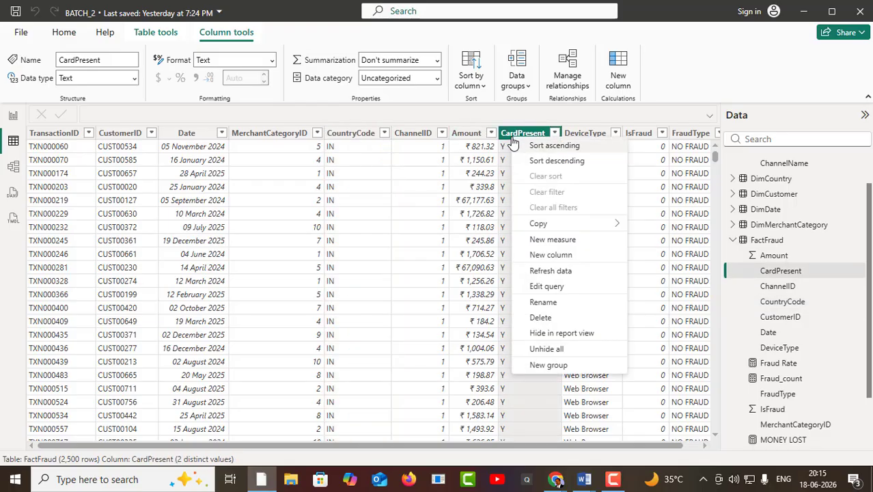
pyautogui.click(550, 239)
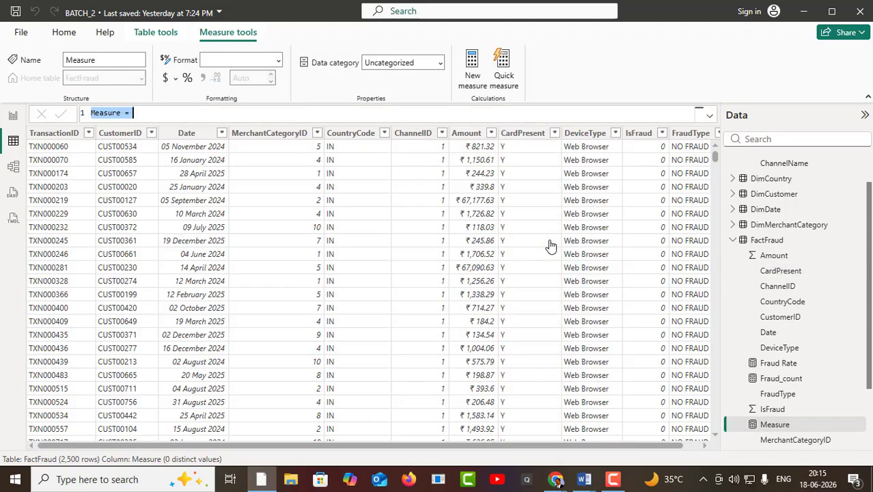
pyautogui.click(121, 113)
pyautogui.doubleClick(121, 114)
pyautogui.press('BackSpace')
pyautogui.press('BackSpace')
pyautogui.press('BackSpace')
pyautogui.press('BackSpace')
pyautogui.press('BackSpace')
pyautogui.press('BackSpace')
pyautogui.press('BackSpace')
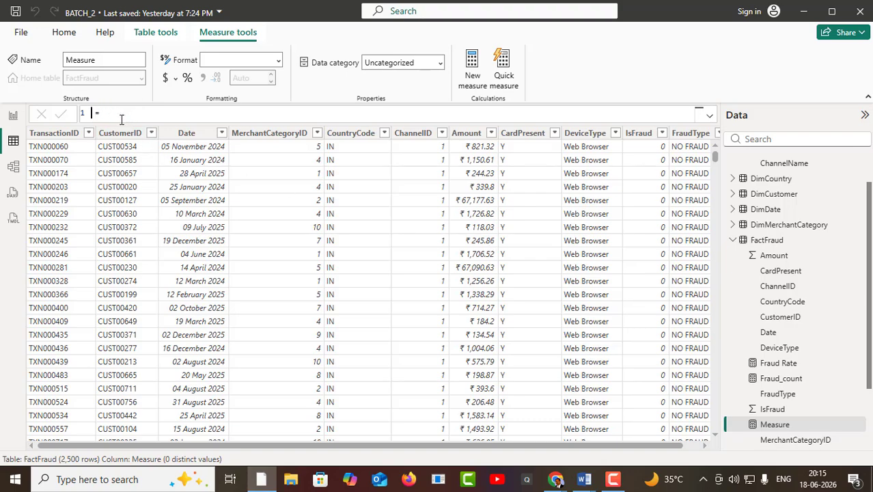
pyautogui.write('DOMASTIC FRAUD')
# - Begin the DOMASTIC FRAUD formula with CALCULATE over COUNT(FactFraud[TransactionID]) as its expression
pyautogui.click(192, 115)
pyautogui.write('CALC')
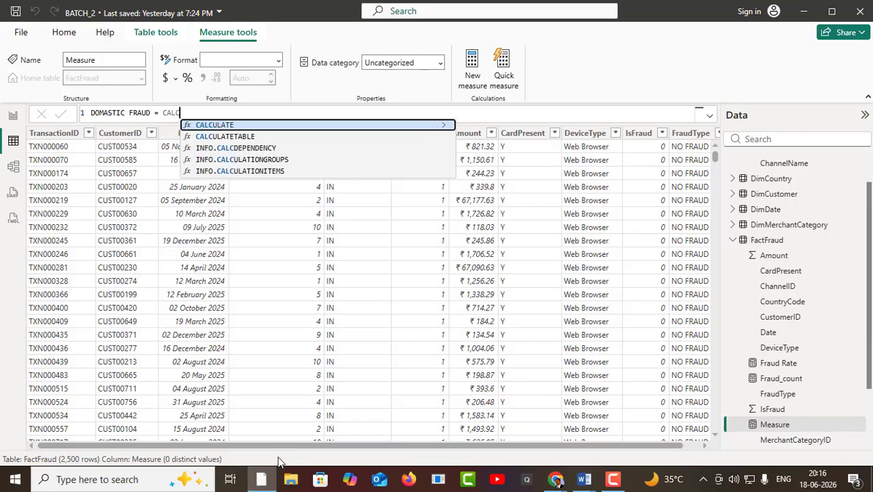
pyautogui.write('ULATE')
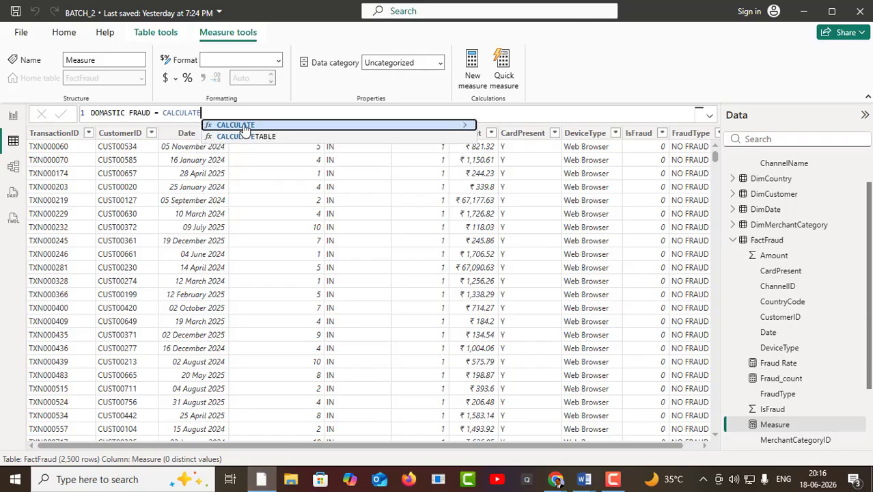
pyautogui.write('(')
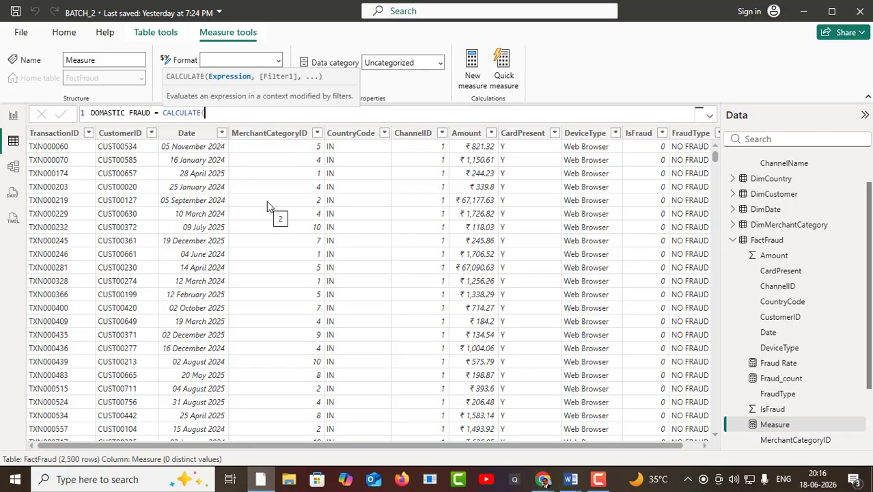
pyautogui.write('COUNT')
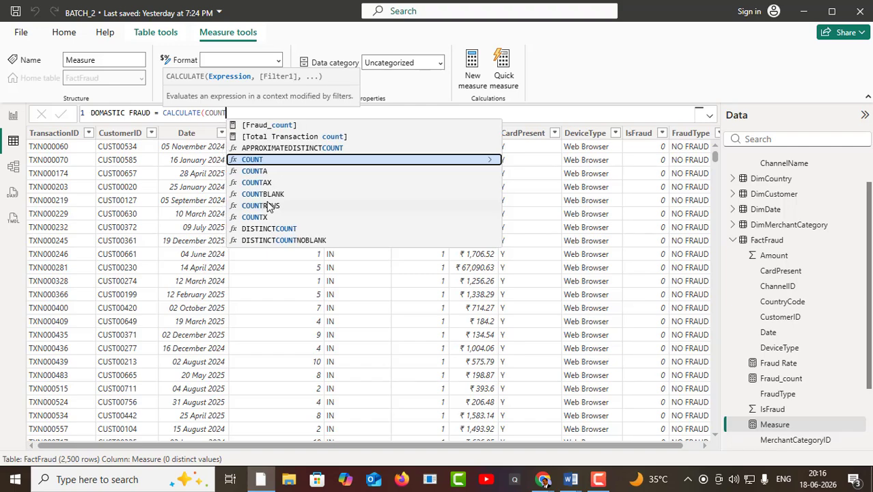
pyautogui.click(254, 164)
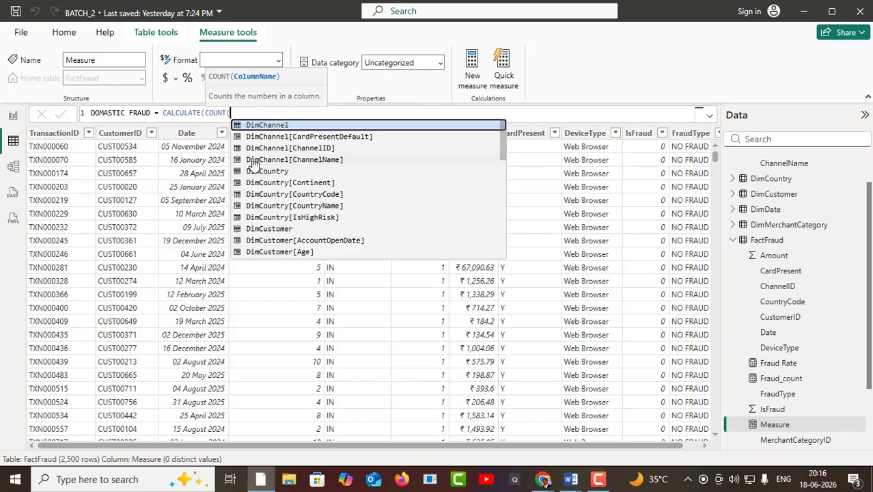
pyautogui.write('TRAN')
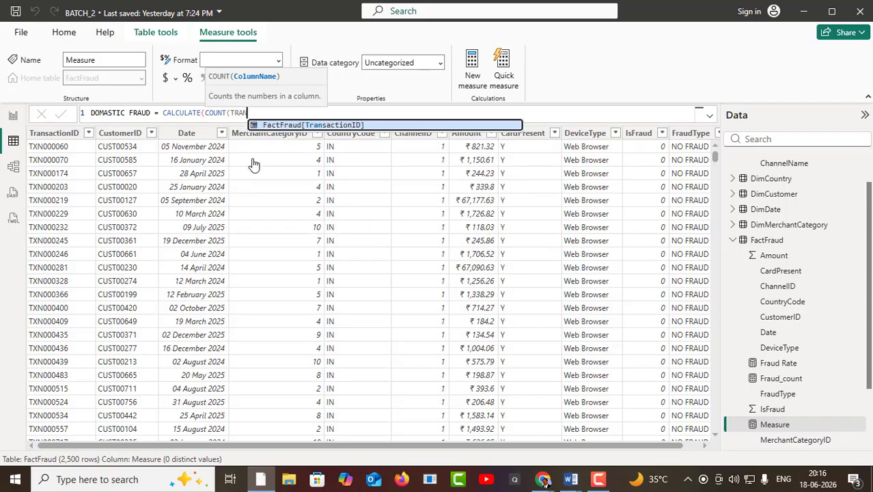
pyautogui.write('S')
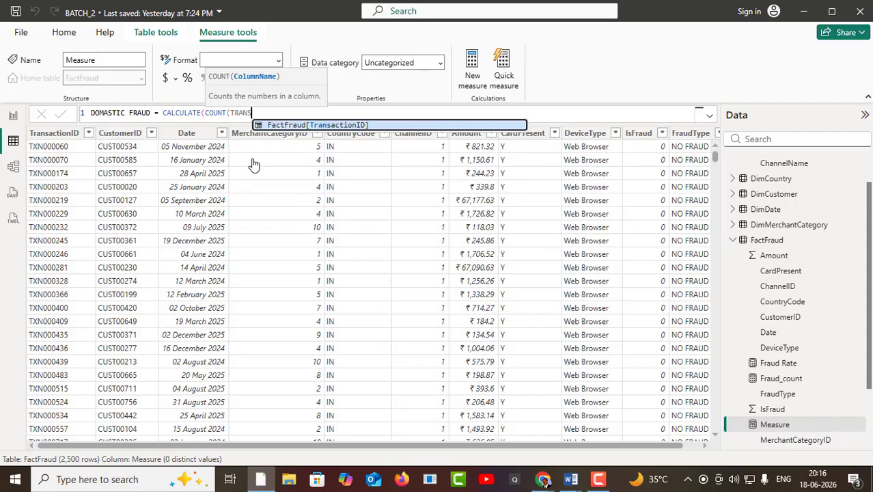
pyautogui.click(337, 130)
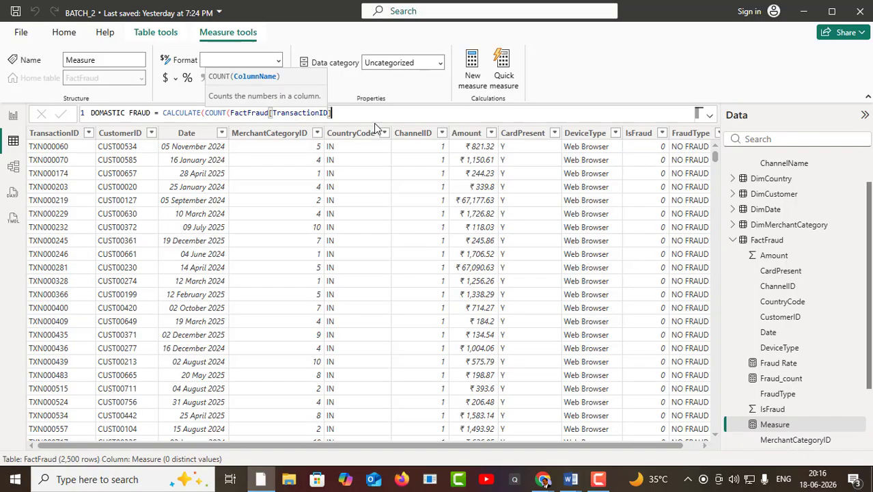
pyautogui.write(')')
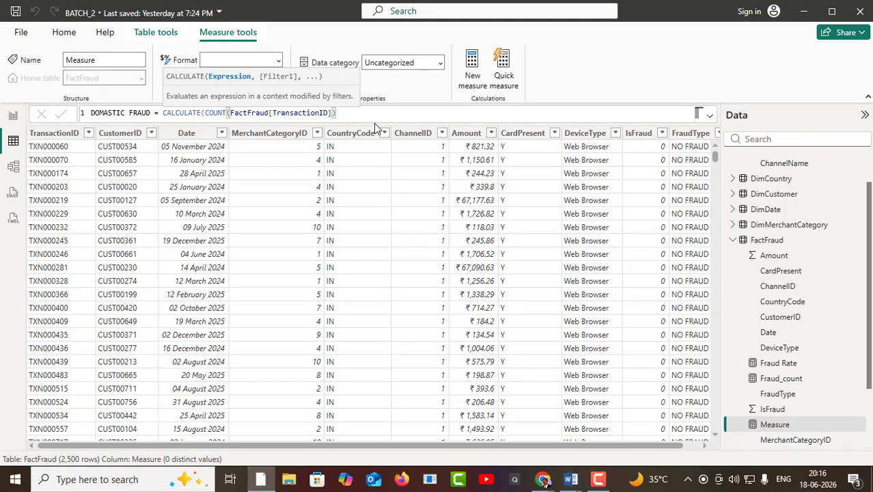
pyautogui.write(', ')
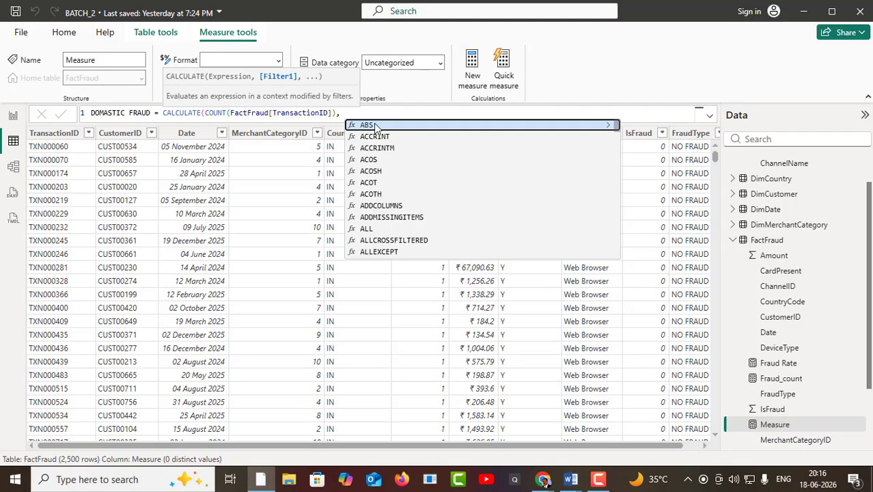
# - Add the filter FactFraud[CountryCode] = "IN" to the CALCULATE expression and close the formula
pyautogui.write('COUNT')
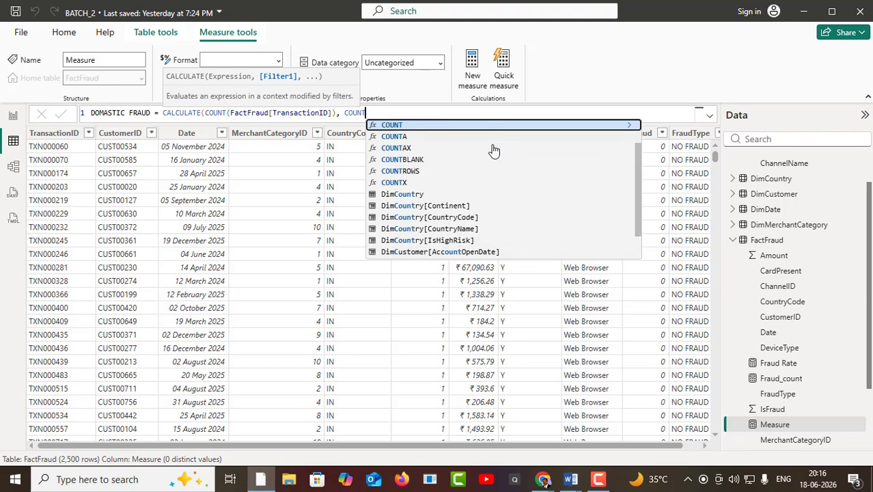
pyautogui.scroll(-1, 455, 225)
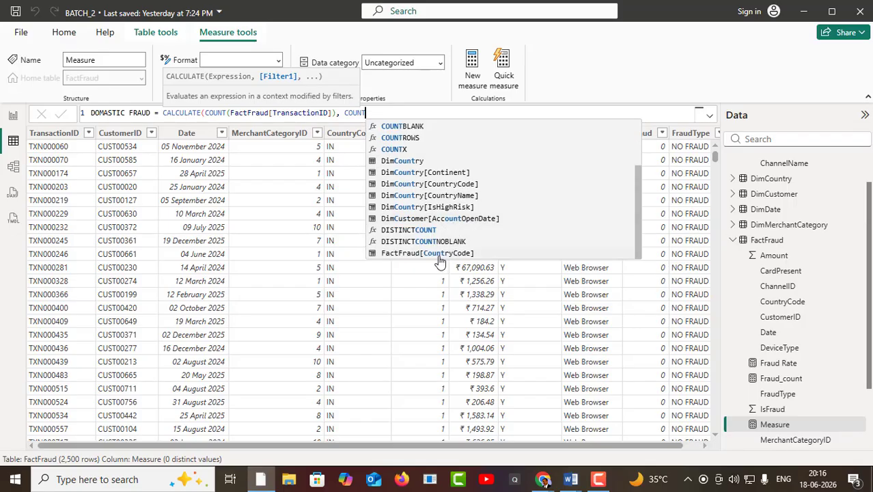
pyautogui.click(439, 254)
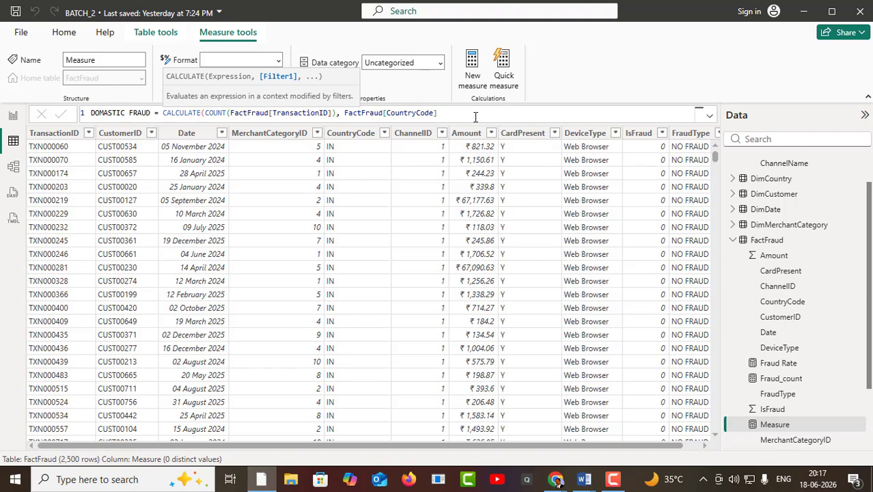
pyautogui.write('= I')
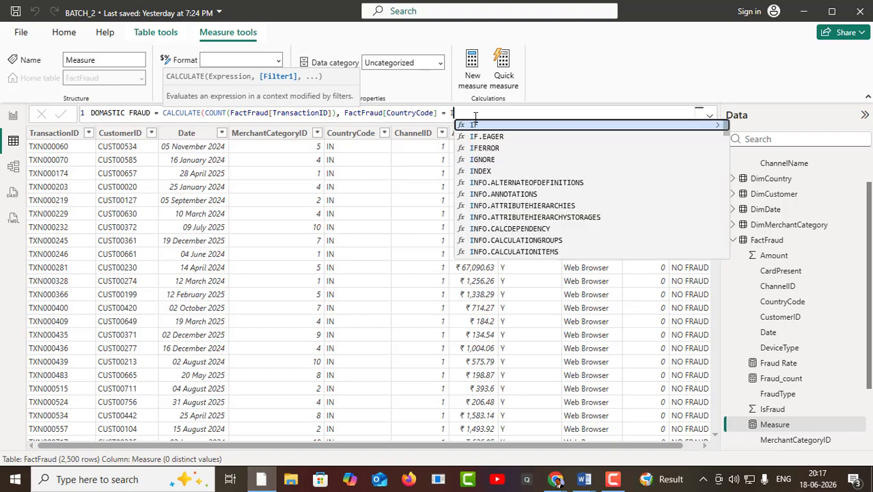
pyautogui.press('BackSpace')
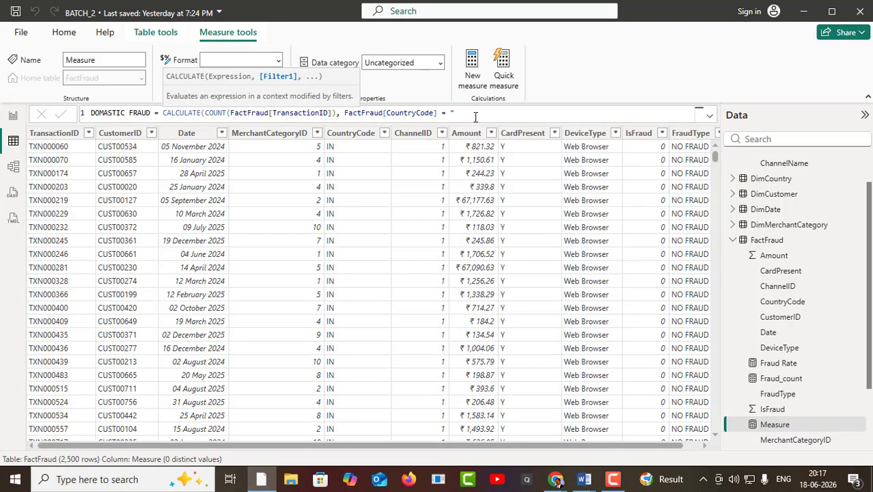
pyautogui.write('"IN')
pyautogui.write(')')
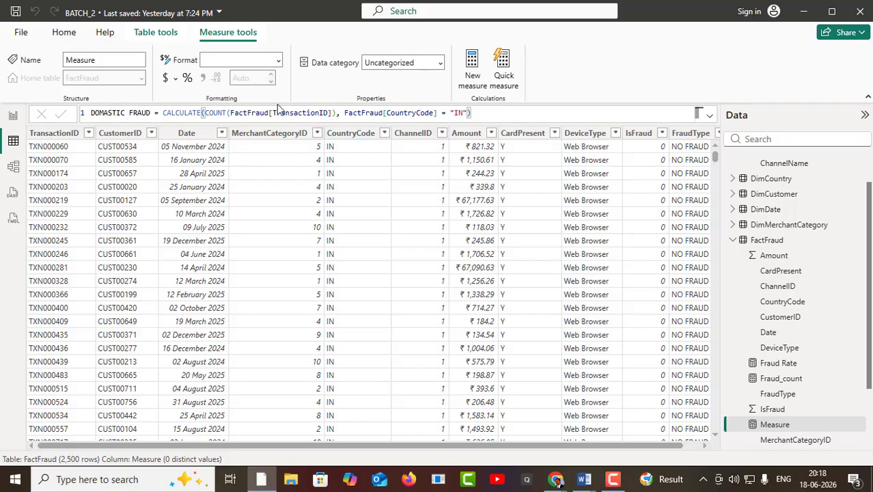
# - Review the DOMASTIC FRAUD formula in the expanded formula editor, collapse it again, and commit the measure
pyautogui.doubleClick(124, 113)
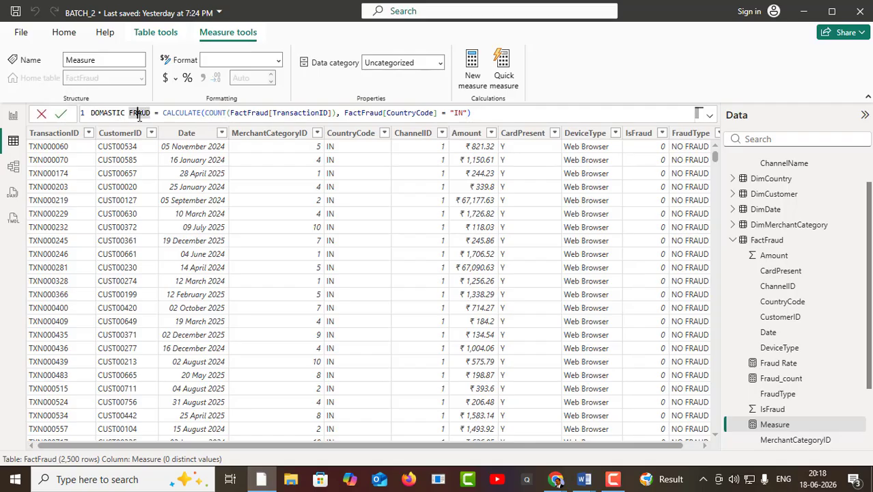
pyautogui.click(517, 112)
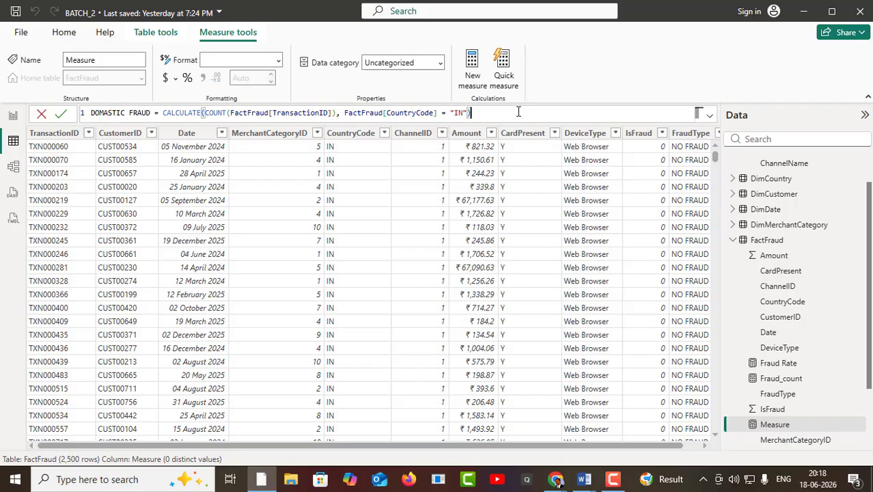
pyautogui.click(709, 116)
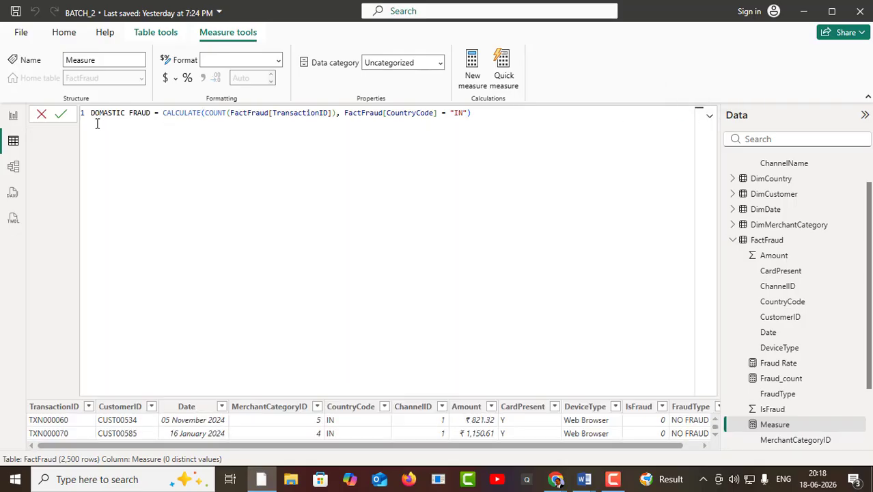
pyautogui.click(192, 114)
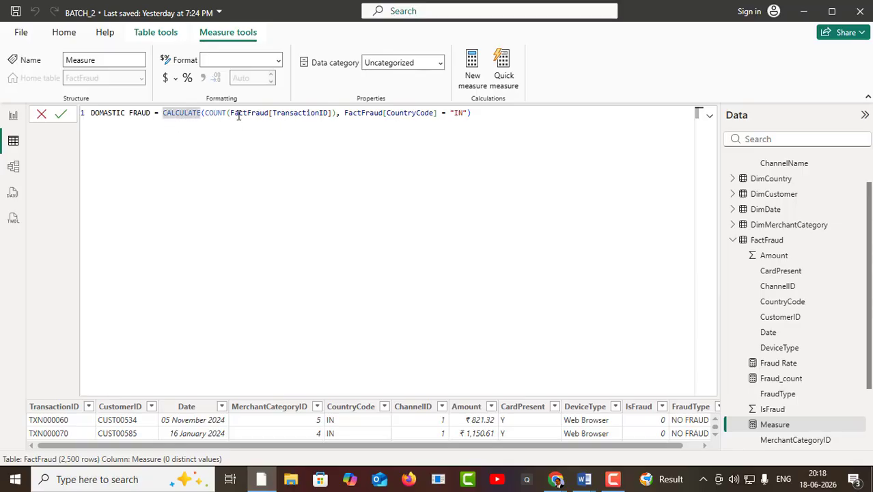
pyautogui.click(710, 119)
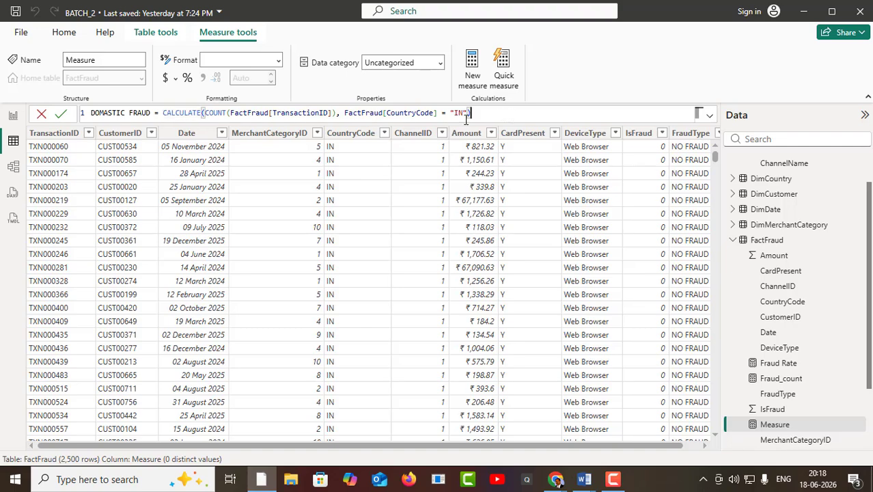
pyautogui.click(63, 116)
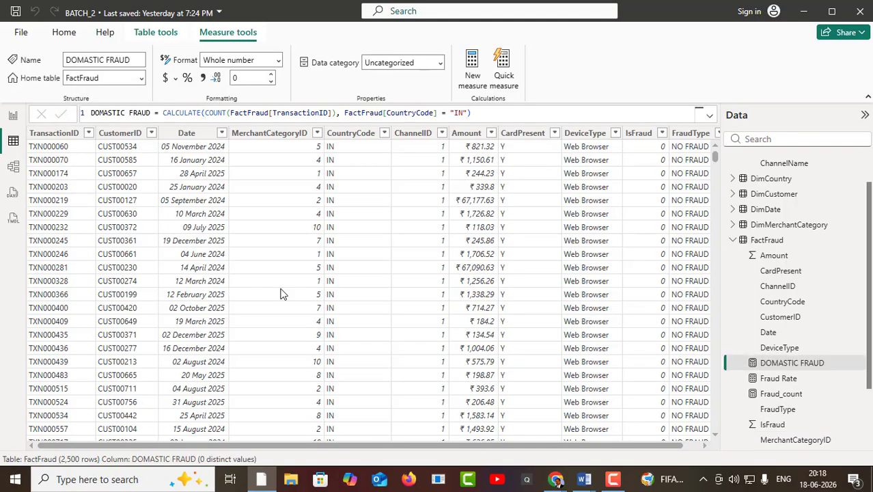
# - Add a stacked column chart to the ANALYSIS COUNT WISE report page with DOMASTIC FRAUD on the Y-axis
pyautogui.click(13, 116)
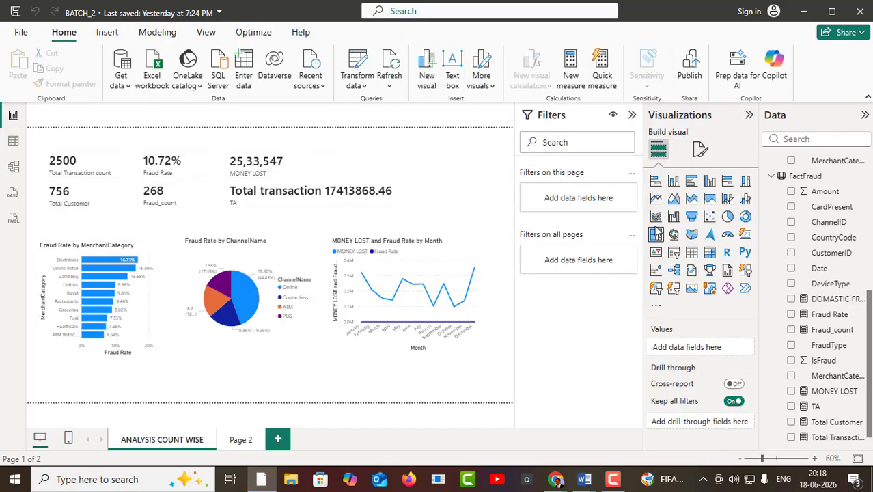
pyautogui.click(674, 183)
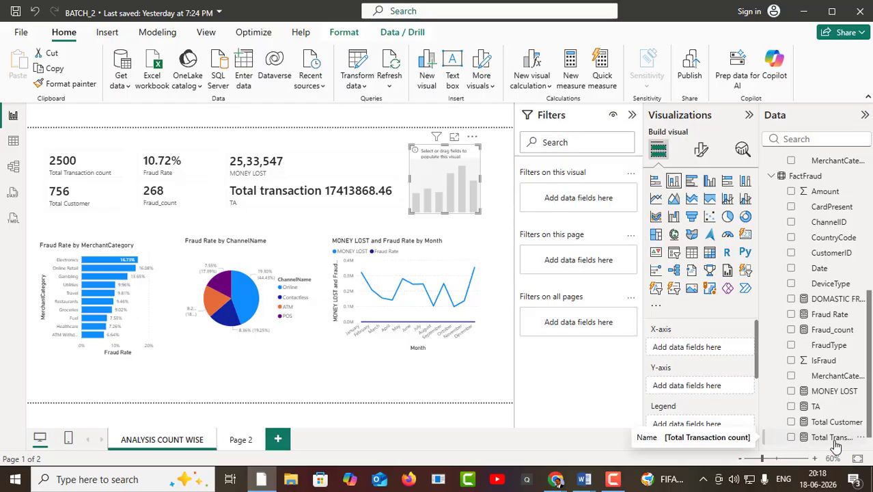
pyautogui.scroll(-1, 836, 442)
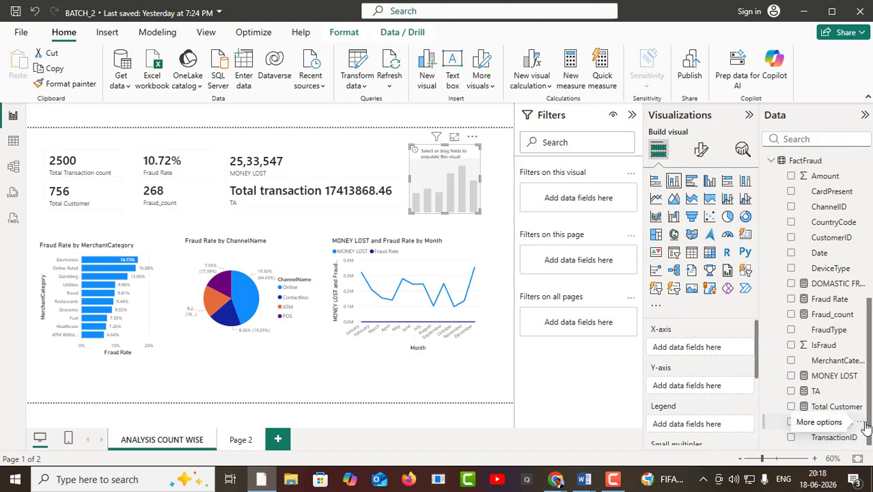
pyautogui.moveTo(831, 284); pyautogui.dragTo(720, 351)
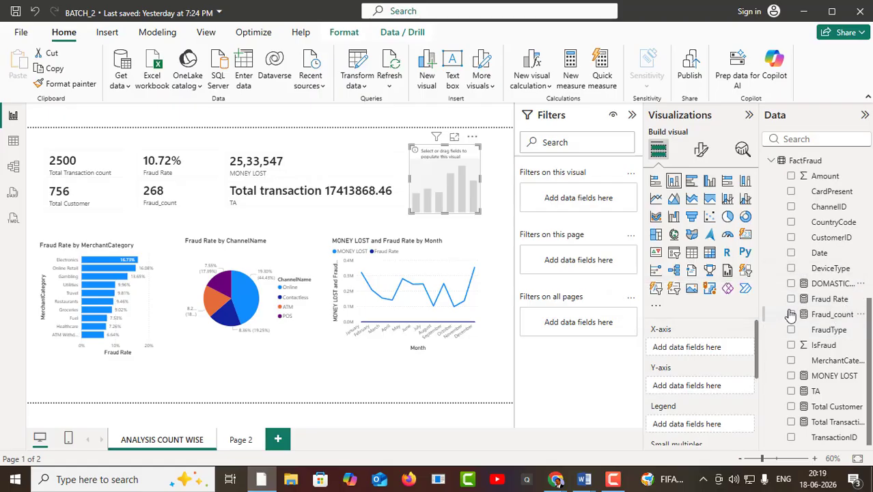
pyautogui.moveTo(828, 284); pyautogui.dragTo(721, 388)
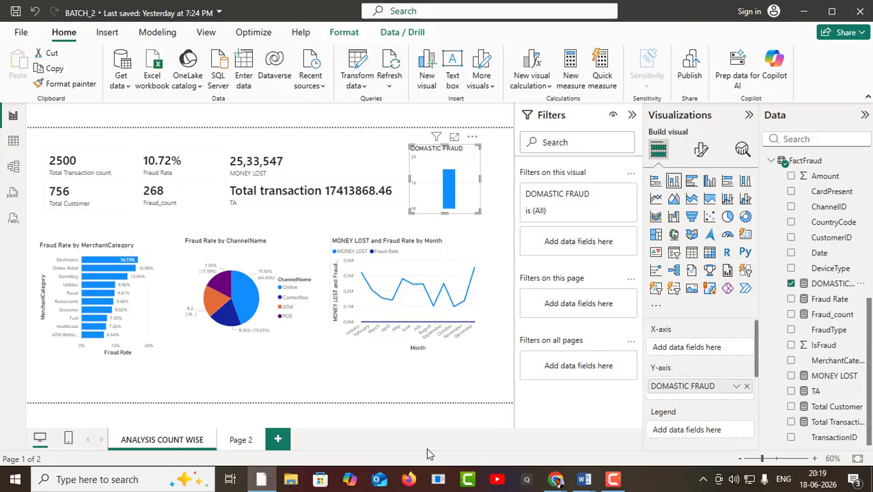
pyautogui.moveTo(445, 196)
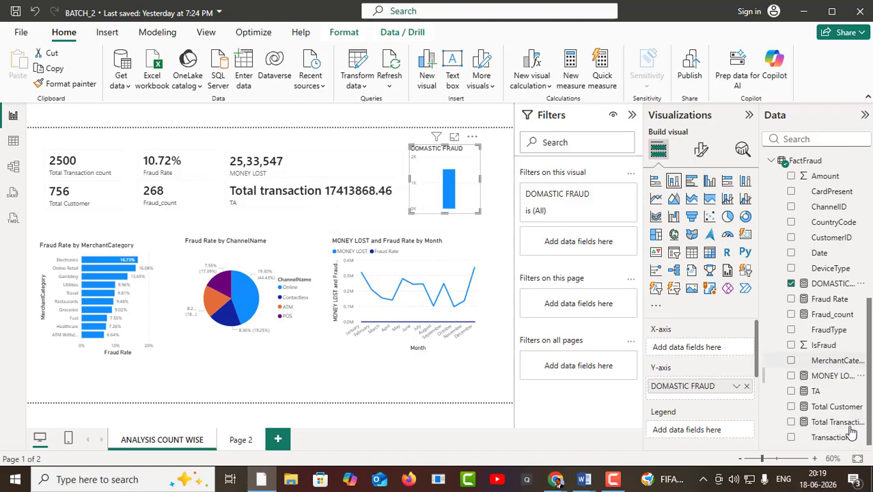
# - Try the Percentage format on the DOMASTIC FRAUD measure and settle on the General format instead
pyautogui.click(836, 286)
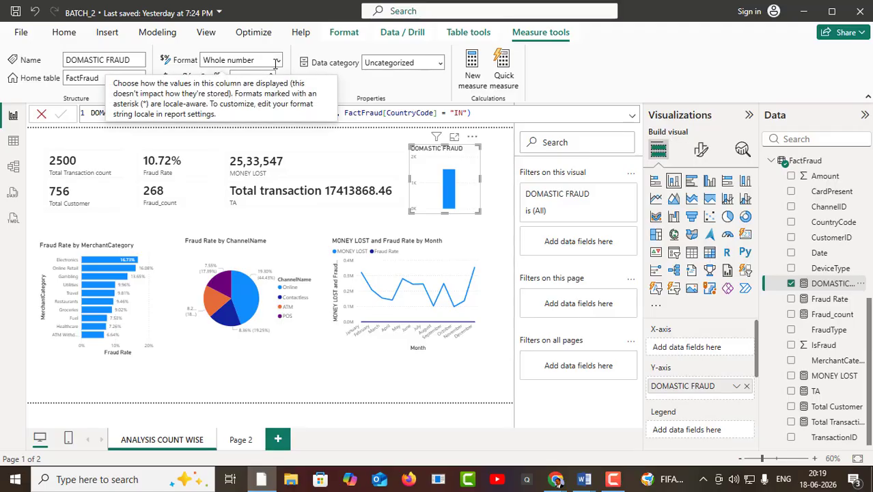
pyautogui.click(279, 63)
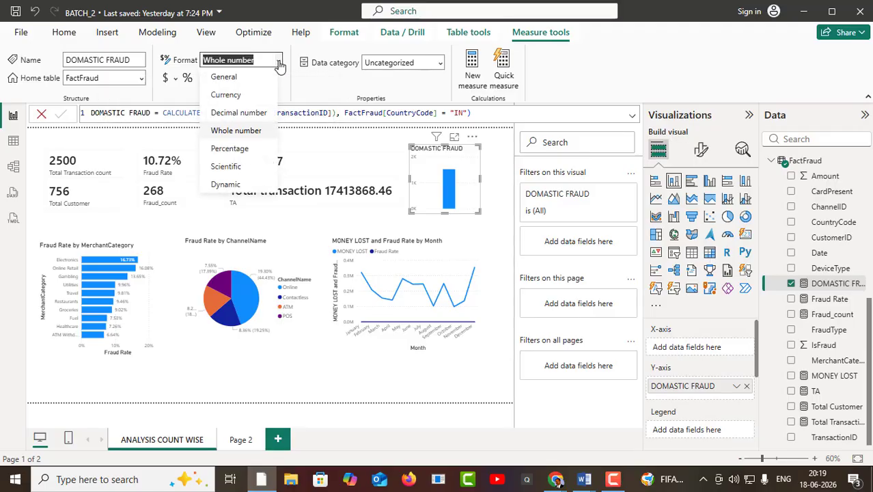
pyautogui.click(234, 148)
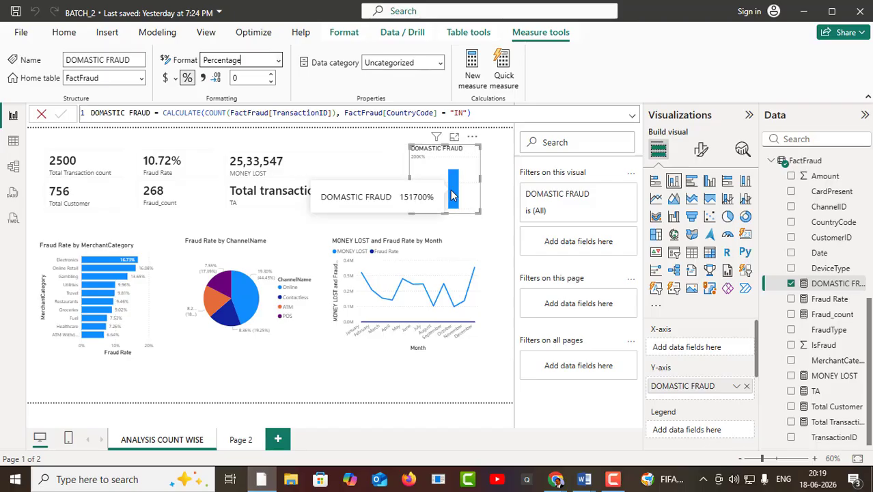
pyautogui.click(278, 65)
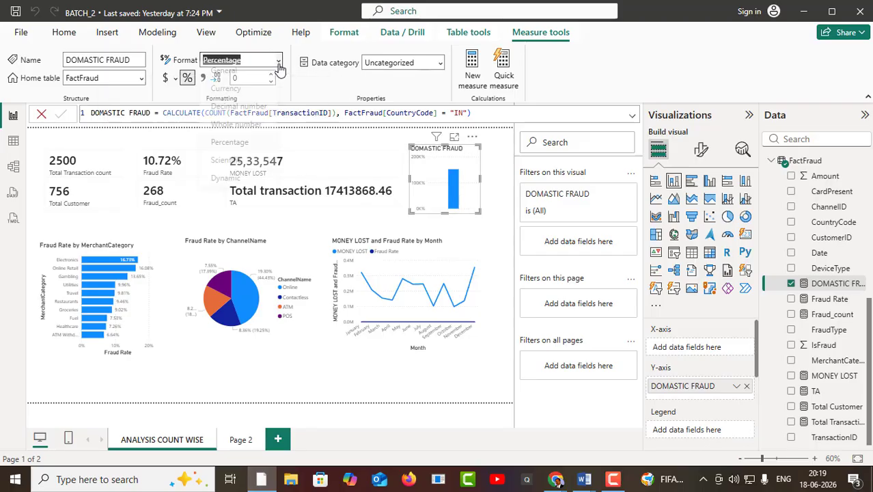
pyautogui.click(229, 71)
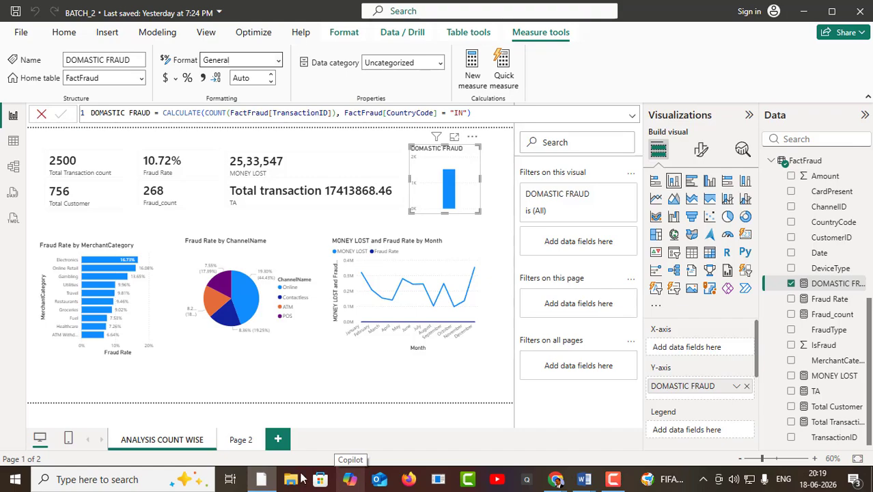
# - Copy the full DOMASTIC FRAUD formula and paste it over the default text of a new measure in the FactFraud table
pyautogui.moveTo(519, 113); pyautogui.dragTo(89, 114)
pyautogui.hotkey('ctrl', 'c')
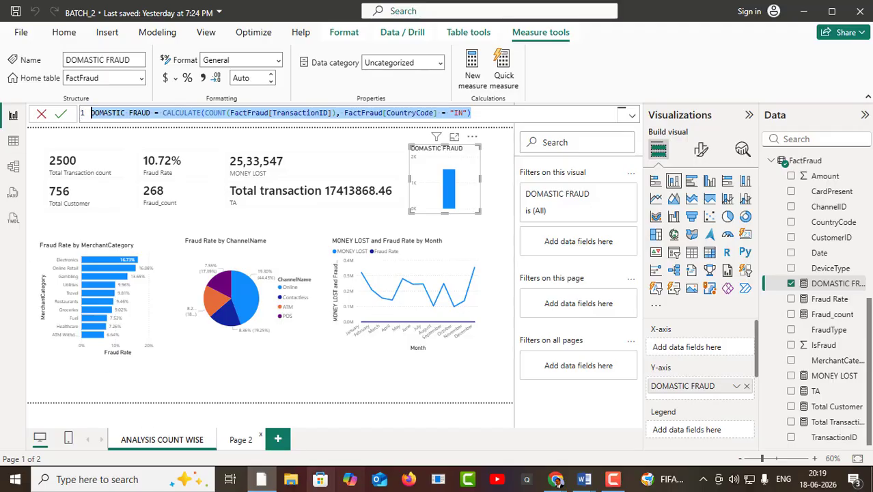
pyautogui.click(13, 145)
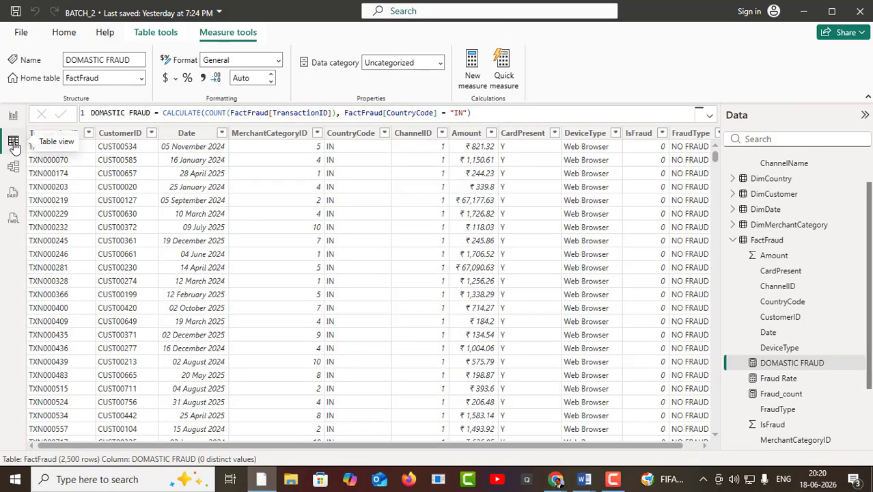
pyautogui.rightClick(463, 140)
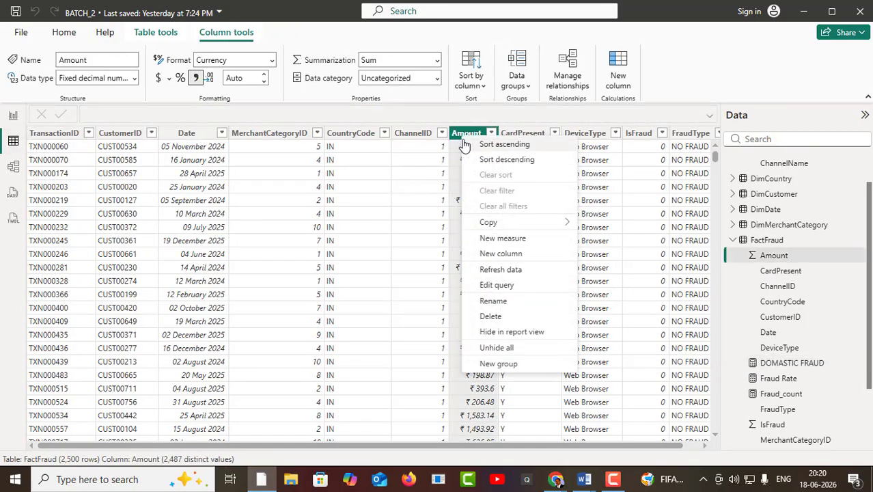
pyautogui.click(509, 240)
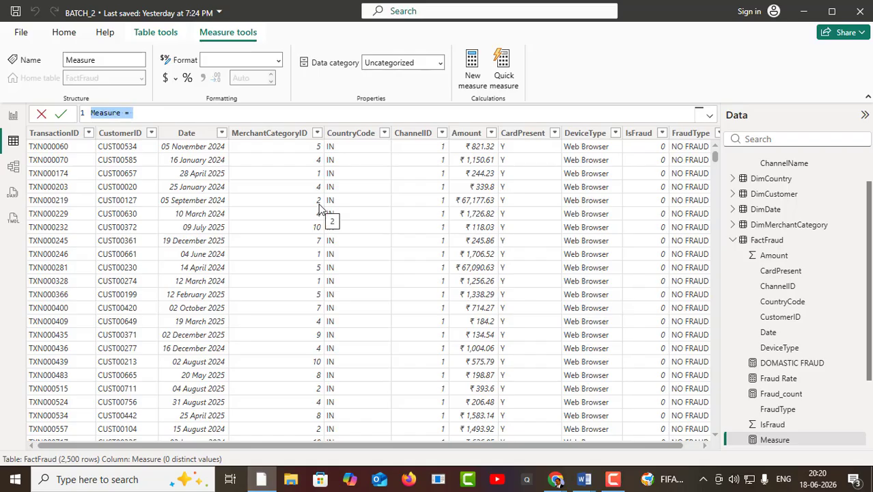
pyautogui.press('BackSpace')
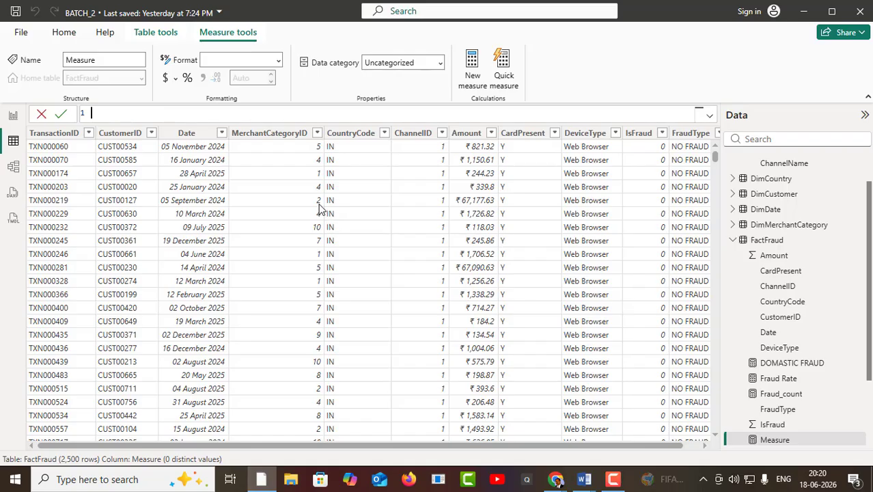
pyautogui.hotkey('ctrl', 'v')
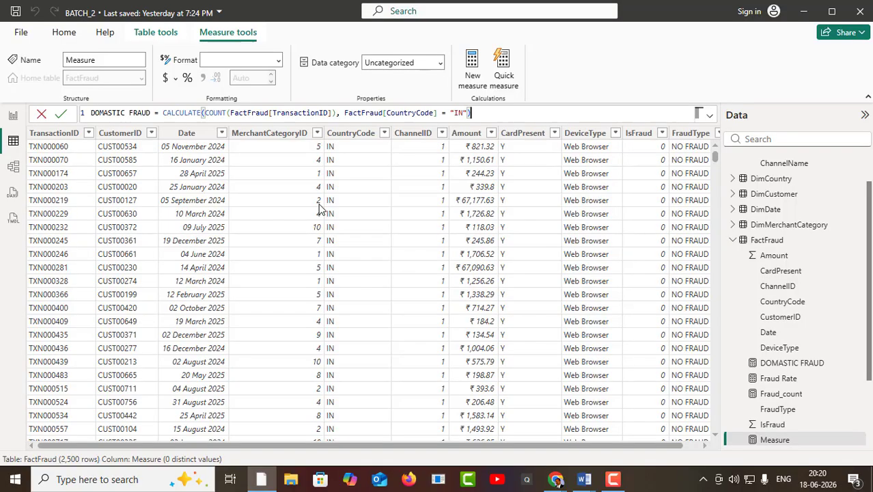
# - Rename the pasted measure to FOREIGN FRAUD within its formula
pyautogui.click(125, 113)
pyautogui.press('BackSpace')
pyautogui.press('BackSpace')
pyautogui.press('BackSpace')
pyautogui.press('BackSpace')
pyautogui.press('BackSpace')
pyautogui.press('BackSpace')
pyautogui.press('BackSpace')
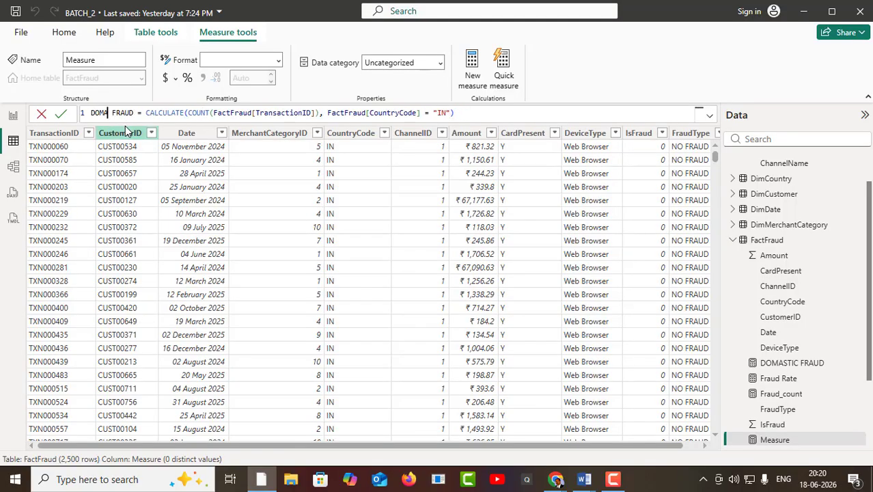
pyautogui.press('BackSpace')
pyautogui.write('FO')
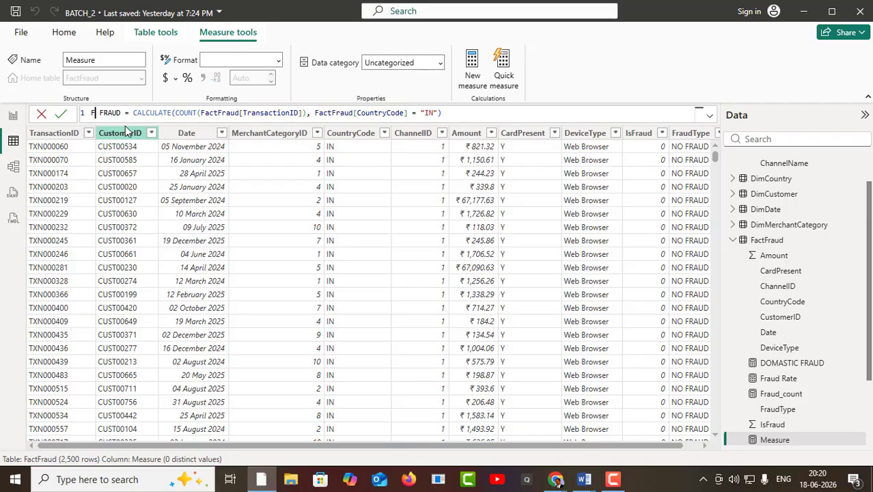
pyautogui.write('REIGN')
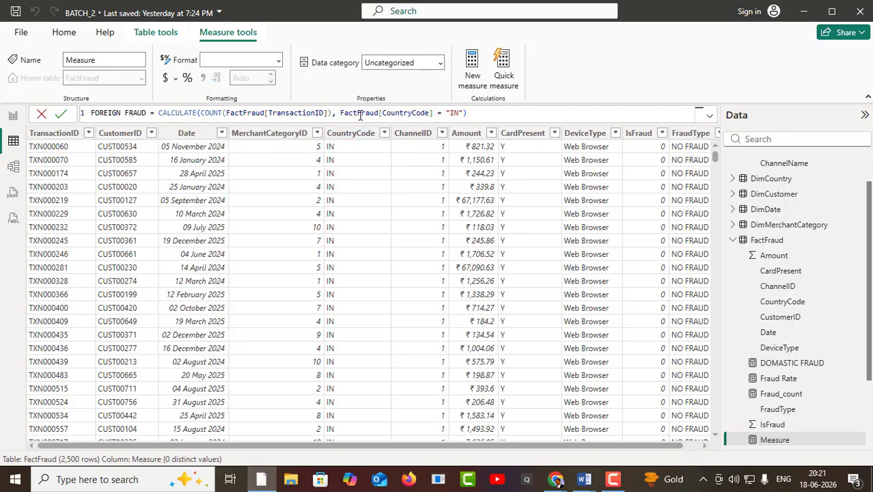
# - Change the FOREIGN FRAUD filter to FactFraud[CountryCode] <> "IN" and commit the measure
pyautogui.click(444, 113)
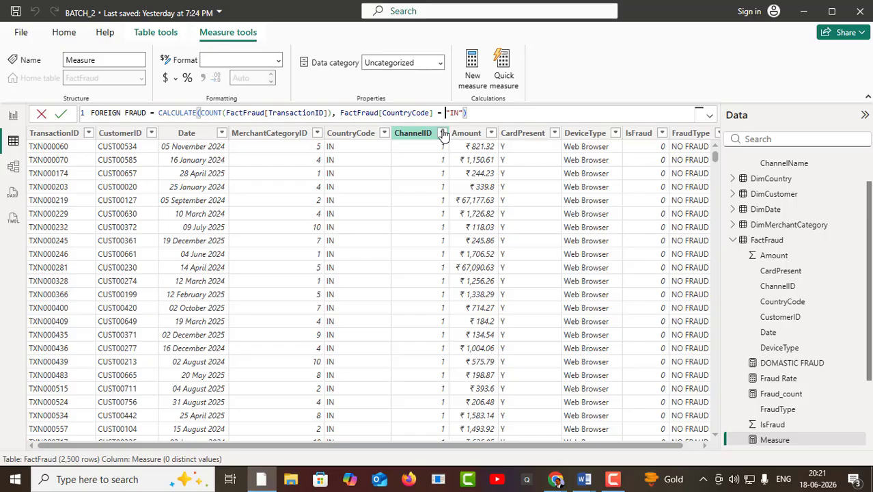
pyautogui.press('BackSpace')
pyautogui.press('BackSpace')
pyautogui.write('<>')
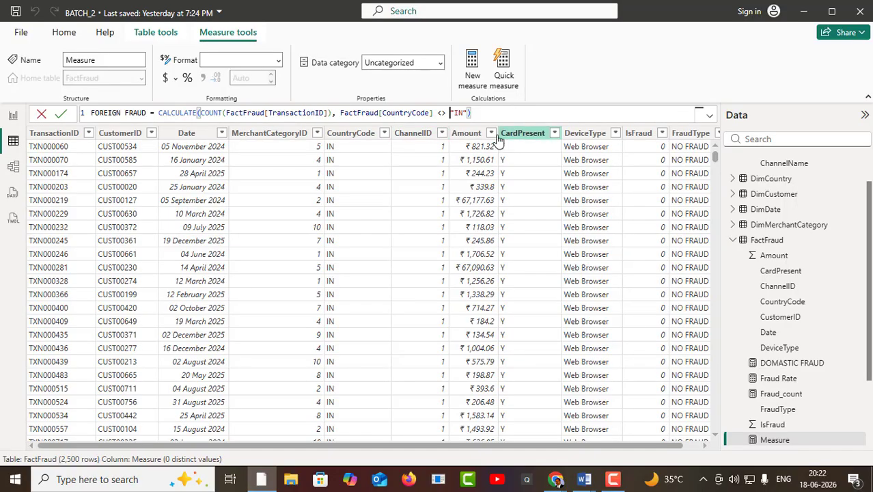
pyautogui.click(441, 112)
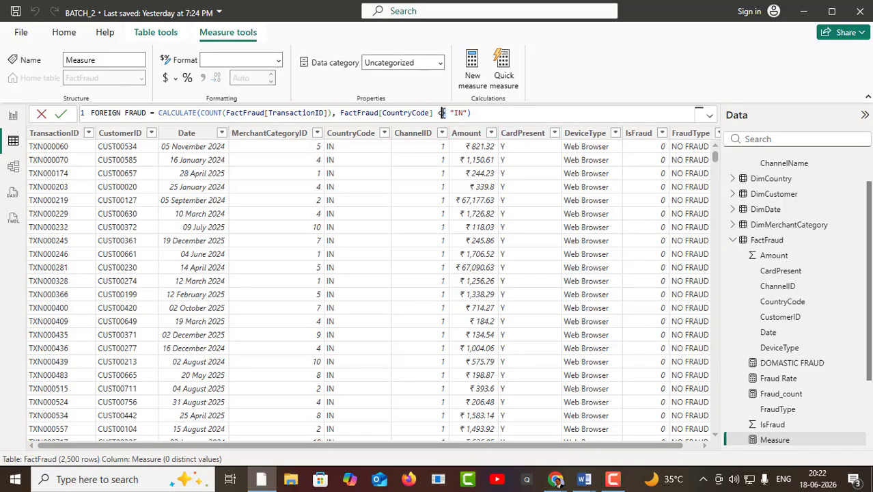
pyautogui.doubleClick(440, 113)
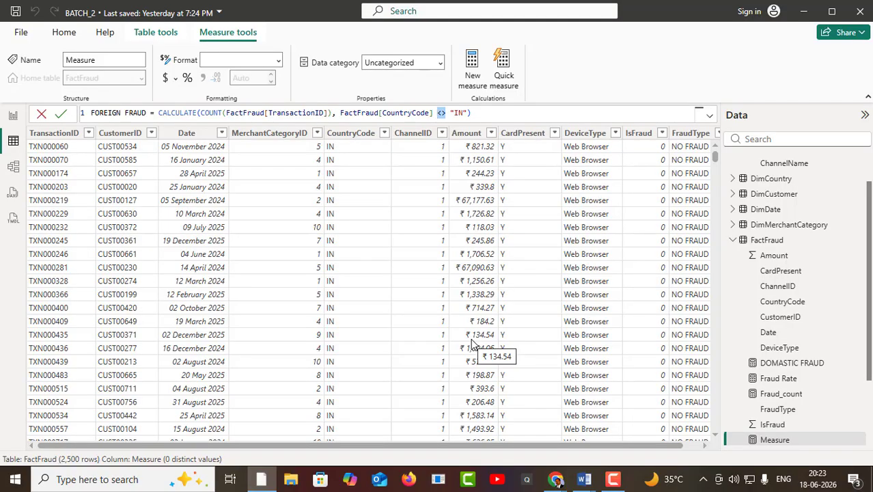
pyautogui.click(62, 113)
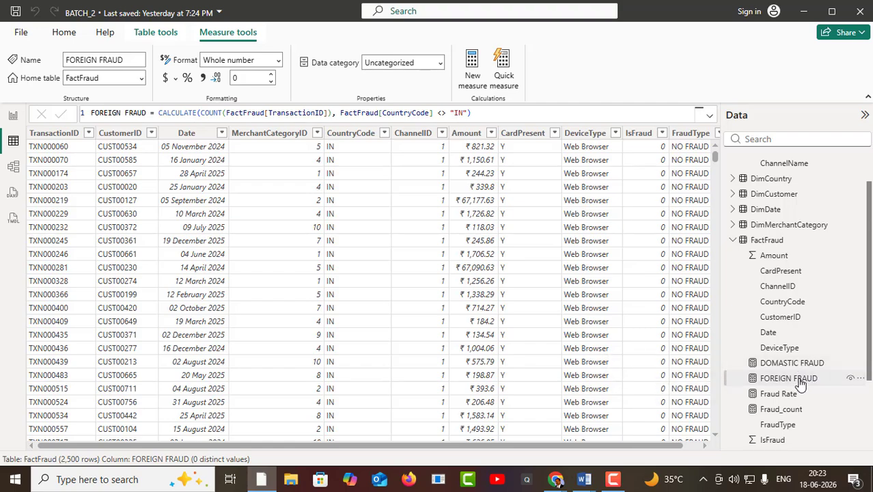
# - Add FOREIGN FRAUD to the Y-axis of the DOMASTIC FRAUD stacked column chart on the report page
pyautogui.click(13, 116)
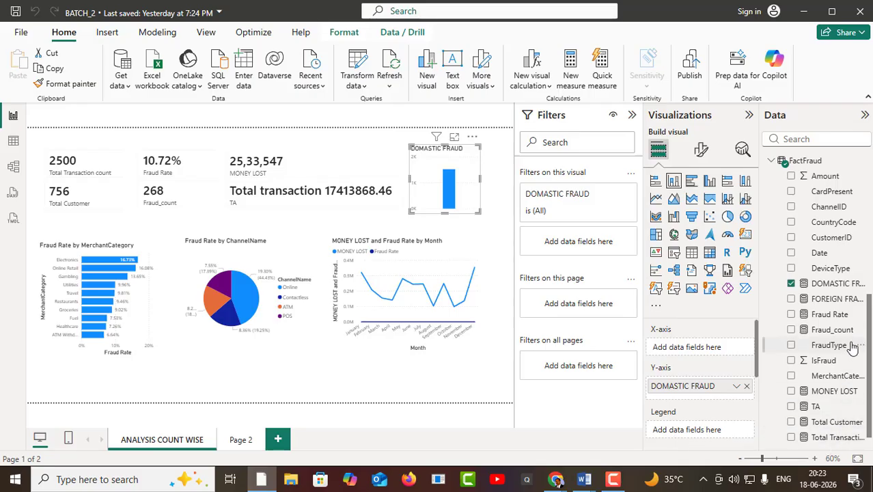
pyautogui.moveTo(844, 301); pyautogui.dragTo(727, 352)
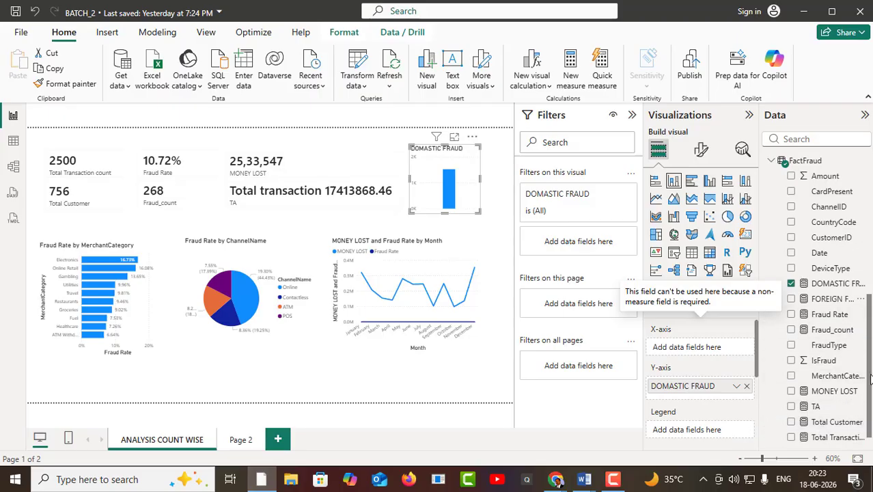
pyautogui.scroll(3, 852, 393)
pyautogui.scroll(-3, 853, 392)
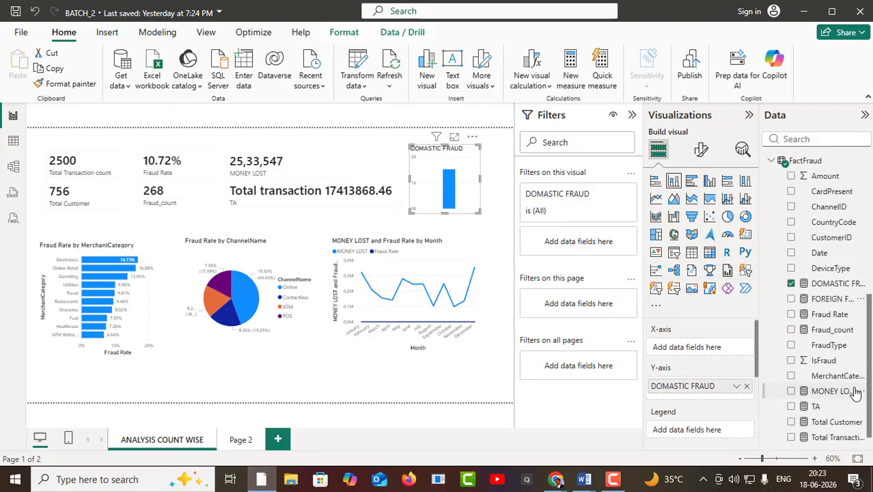
pyautogui.scroll(-1, 856, 394)
pyautogui.moveTo(836, 288); pyautogui.dragTo(707, 403)
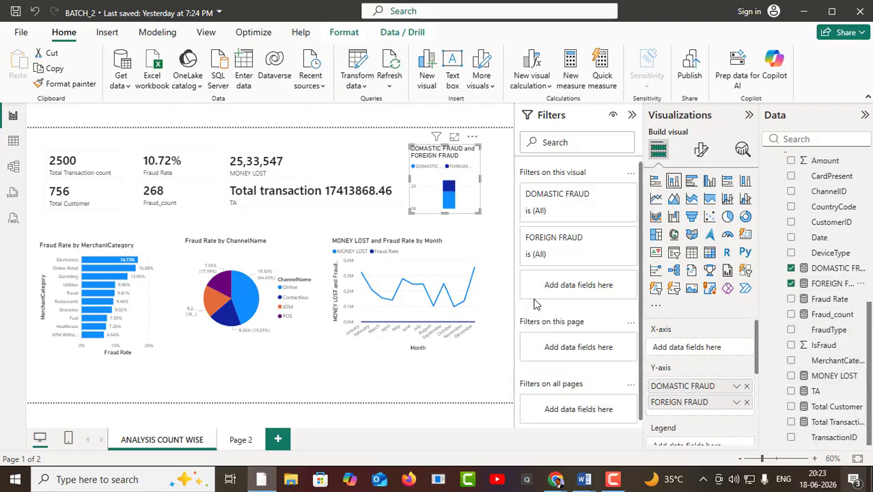
# - Enlarge the domestic and foreign fraud chart in focus mode and check the value of each column segment
pyautogui.click(455, 138)
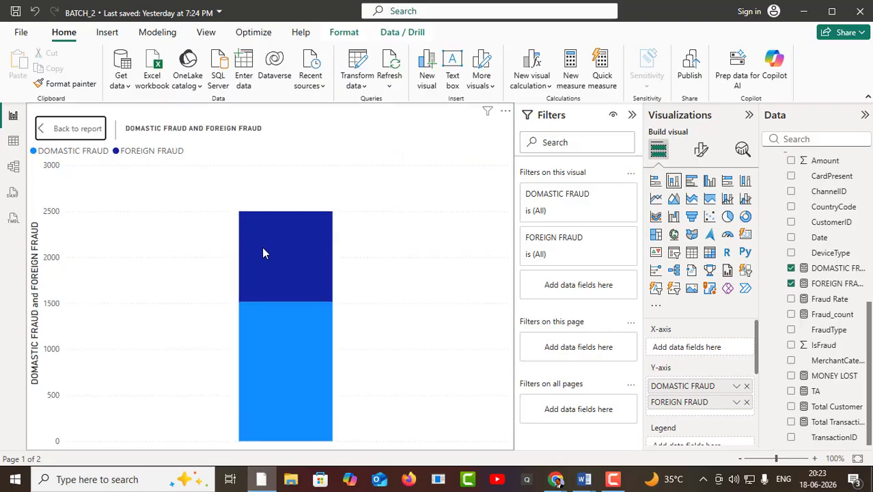
pyautogui.moveTo(290, 269)
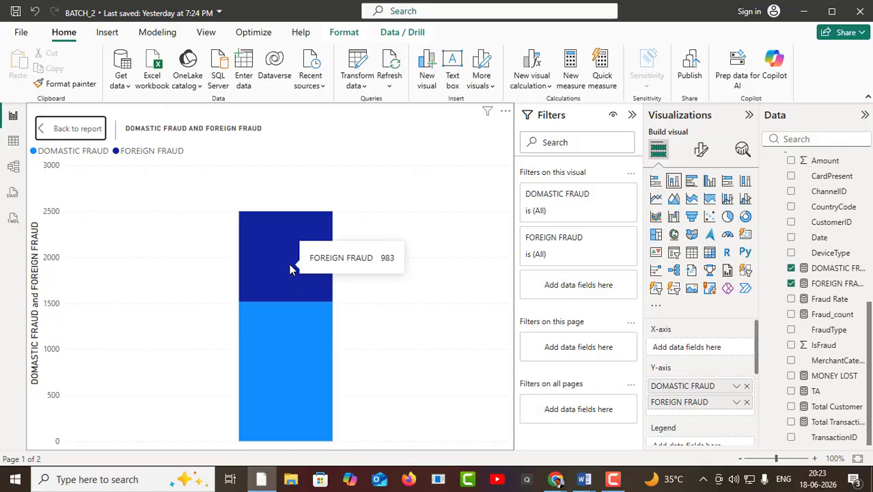
pyautogui.moveTo(295, 349)
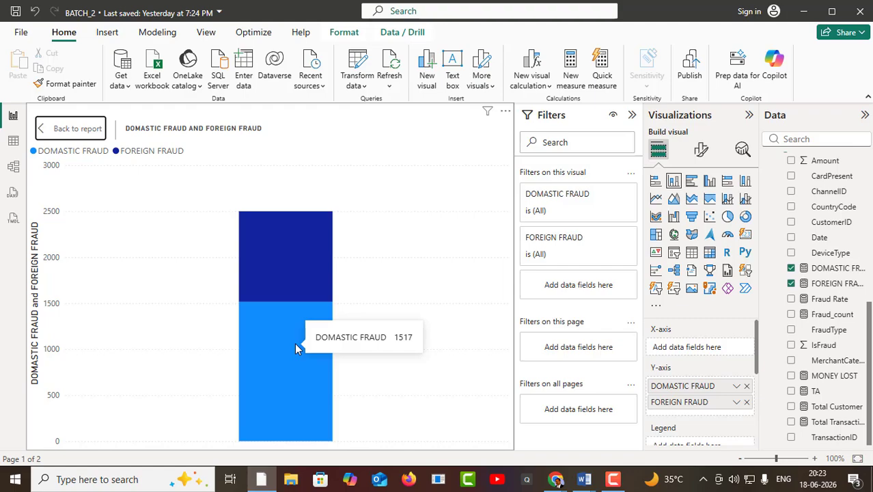
# - Find the data label settings by searching for DATA, turn on data labels for the stacked column chart, and return to its field setup
pyautogui.click(704, 153)
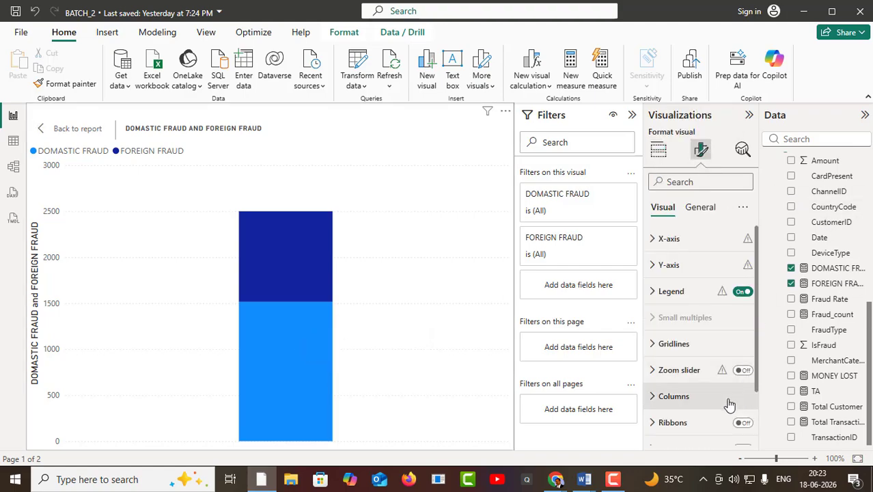
pyautogui.scroll(-2, 725, 398)
pyautogui.scroll(2, 720, 341)
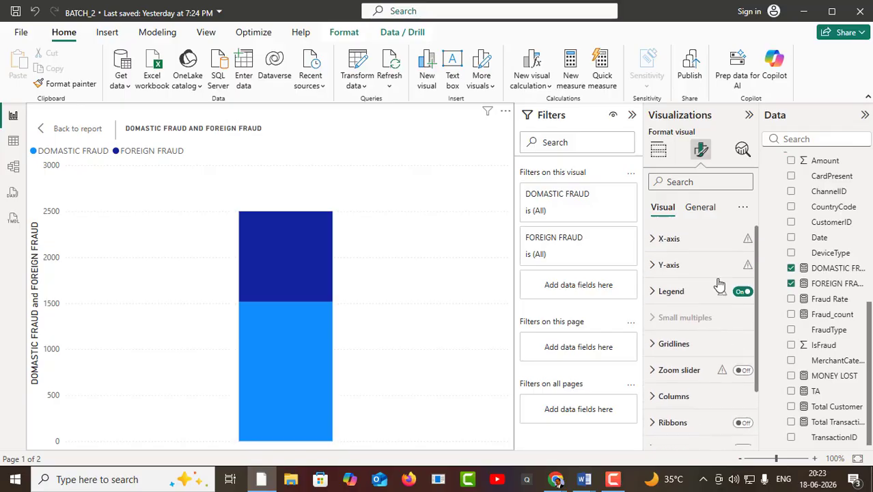
pyautogui.click(722, 184)
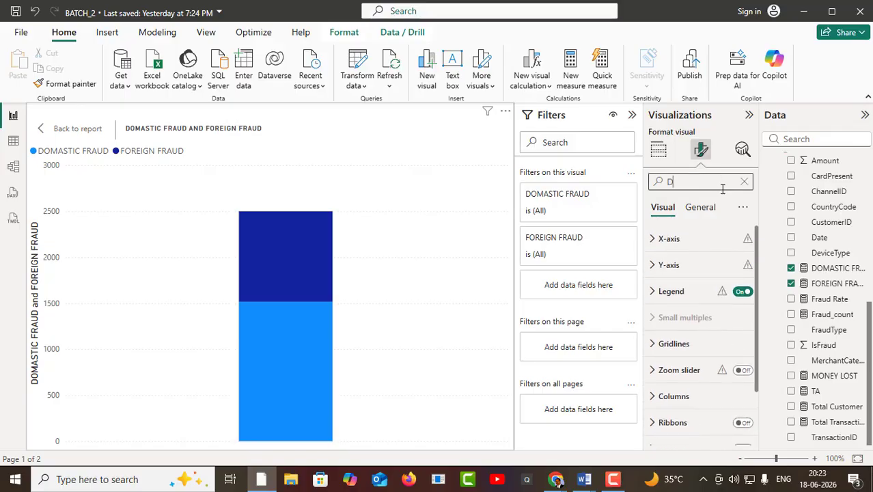
pyautogui.write('DATA')
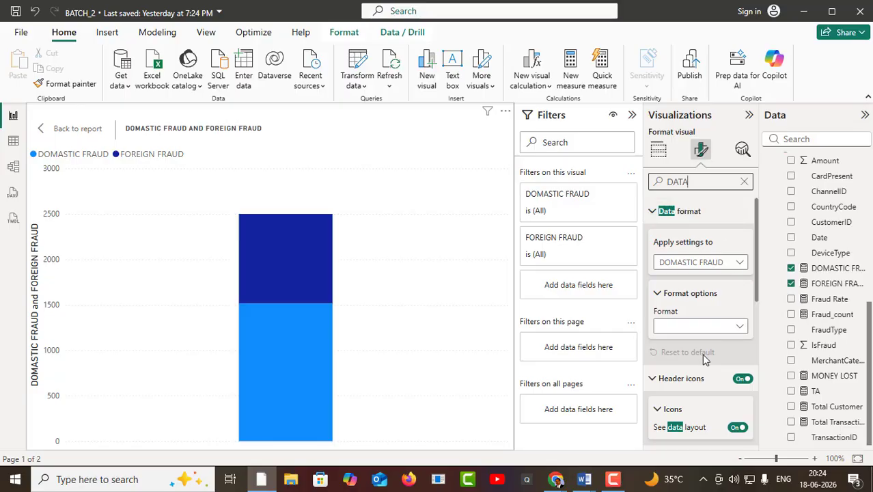
pyautogui.scroll(-5, 704, 354)
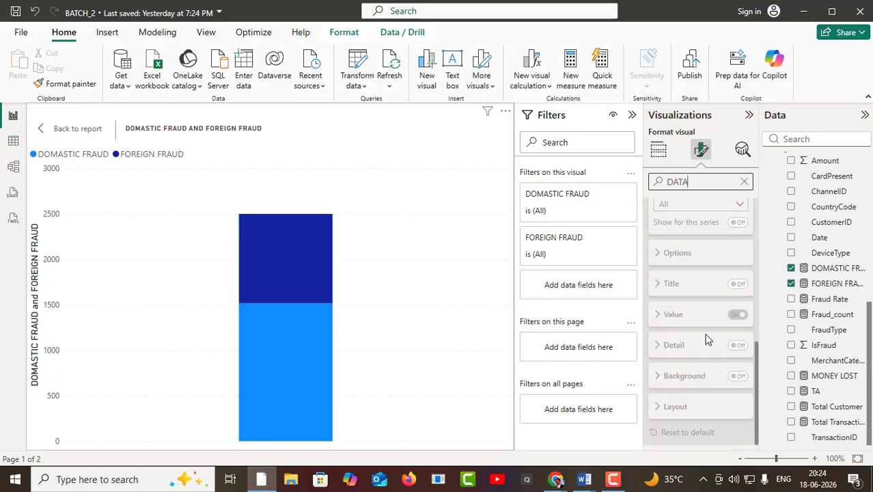
pyautogui.scroll(4, 704, 345)
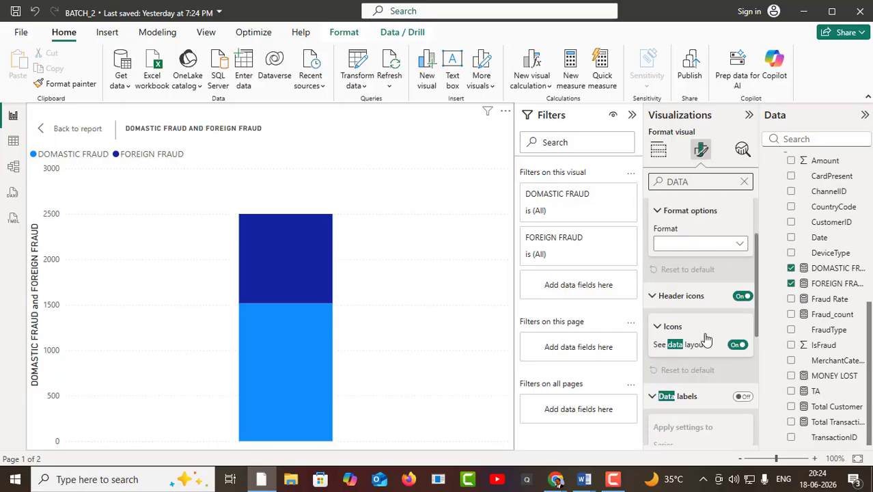
pyautogui.click(743, 396)
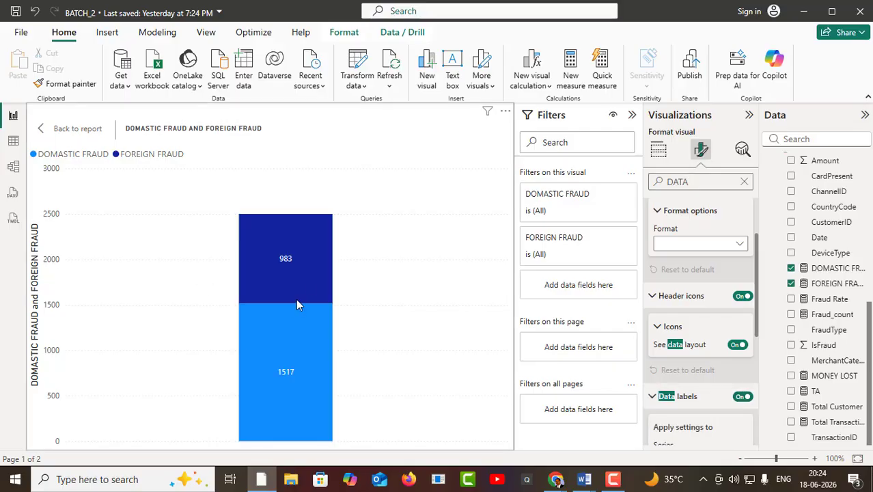
pyautogui.moveTo(309, 286)
pyautogui.moveTo(312, 307)
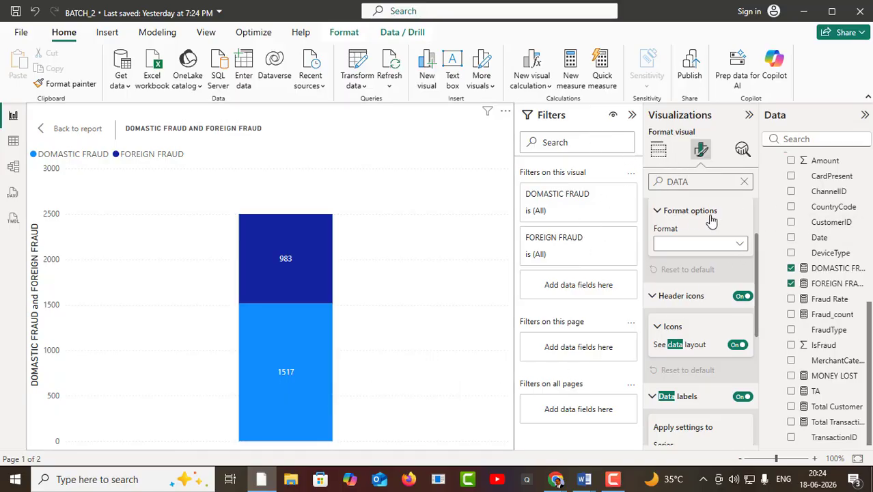
pyautogui.click(660, 153)
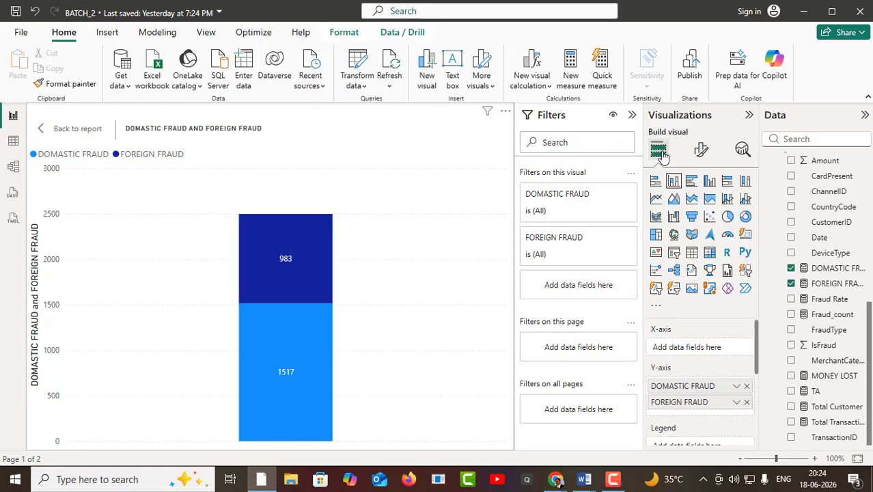
# - Convert the domestic and foreign fraud stacked column chart to a pie chart
pyautogui.click(728, 223)
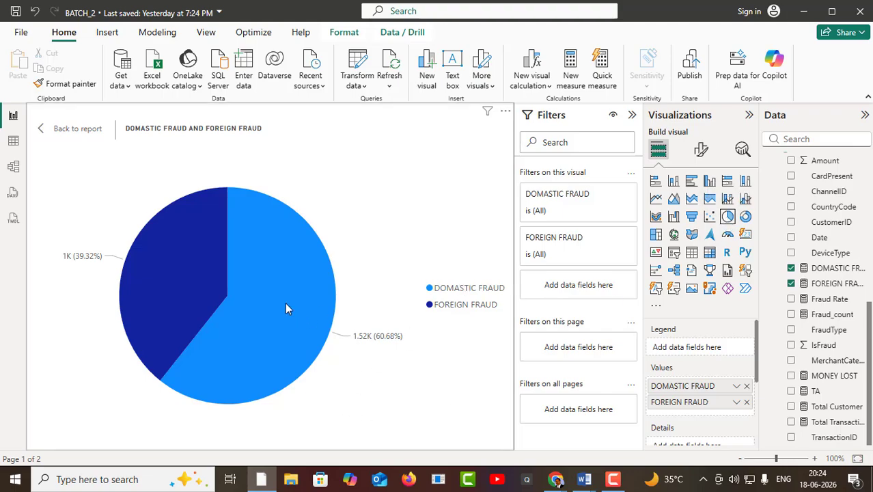
pyautogui.moveTo(181, 265)
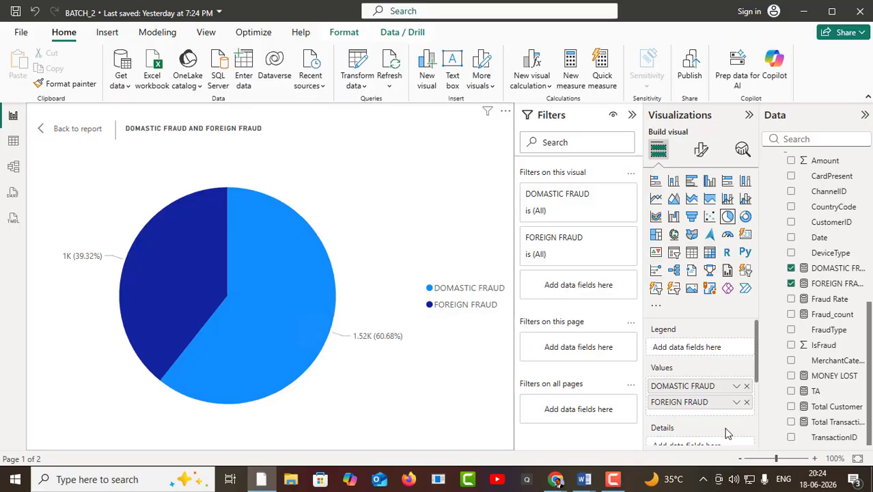
pyautogui.scroll(-5, 728, 430)
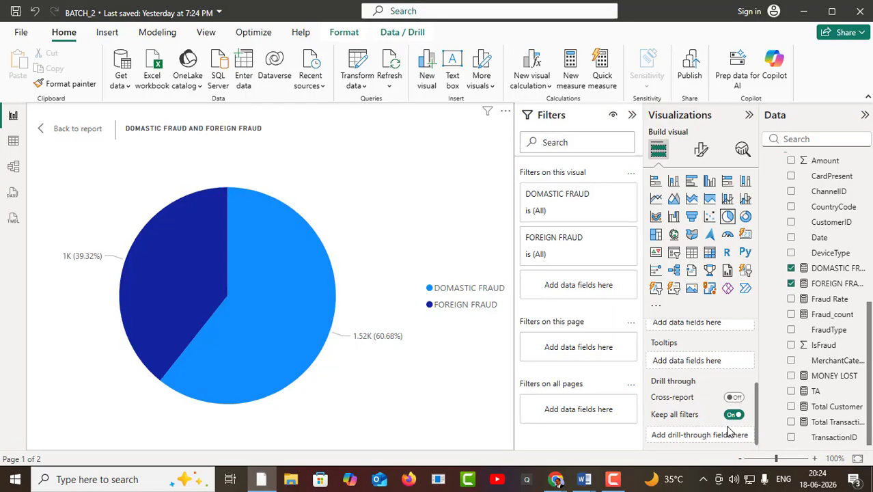
pyautogui.scroll(5, 728, 429)
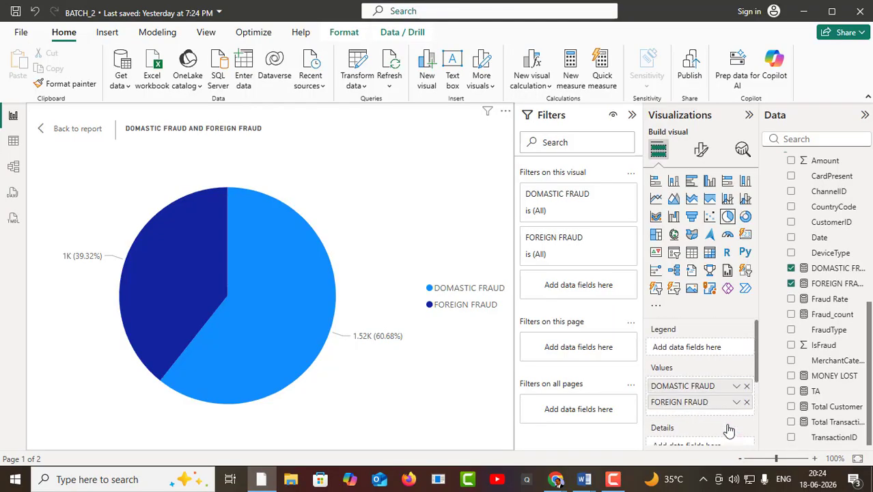
# - Find the pie chart's data format settings by searching for DATA and set the DOMASTIC FRAUD format to General
pyautogui.click(701, 152)
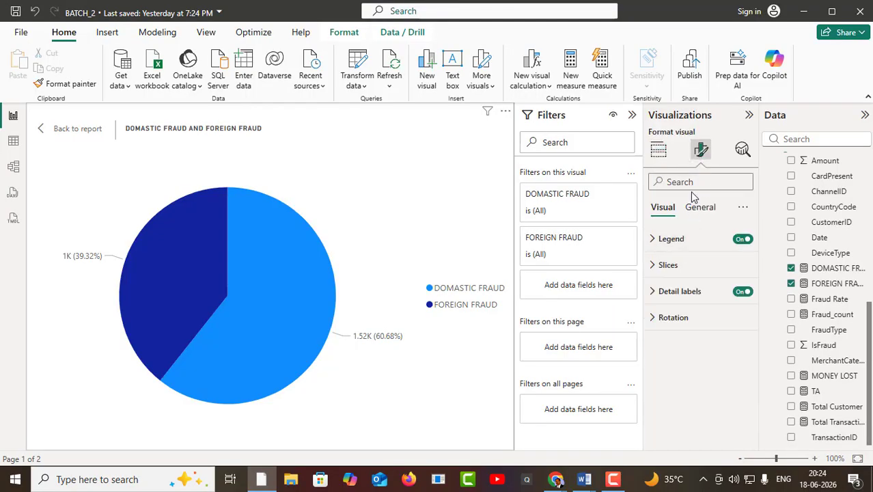
pyautogui.click(691, 181)
pyautogui.write('DATA')
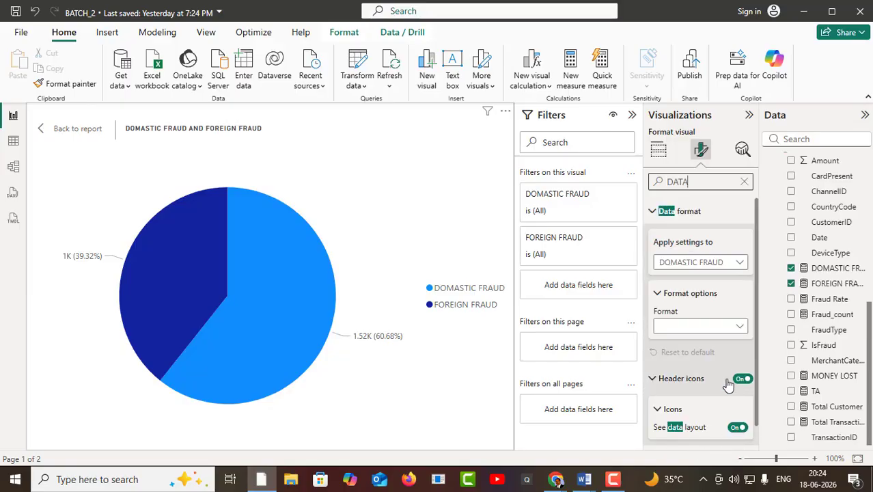
pyautogui.scroll(-1, 727, 388)
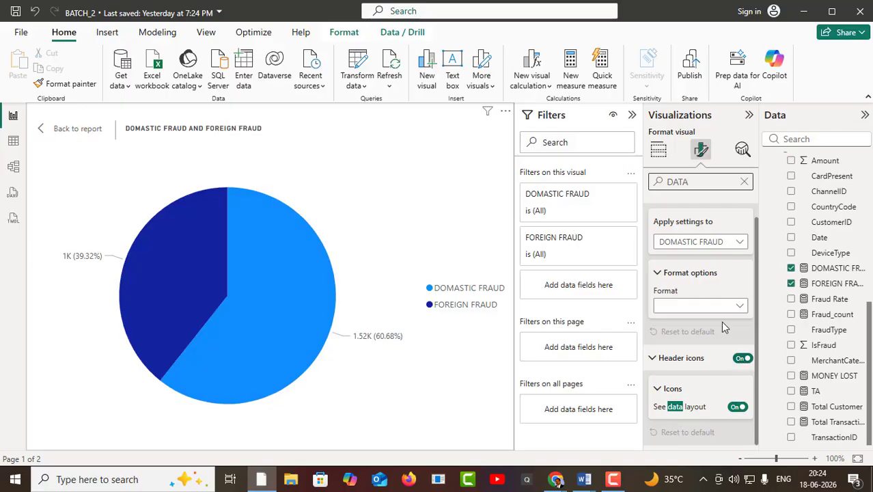
pyautogui.click(741, 309)
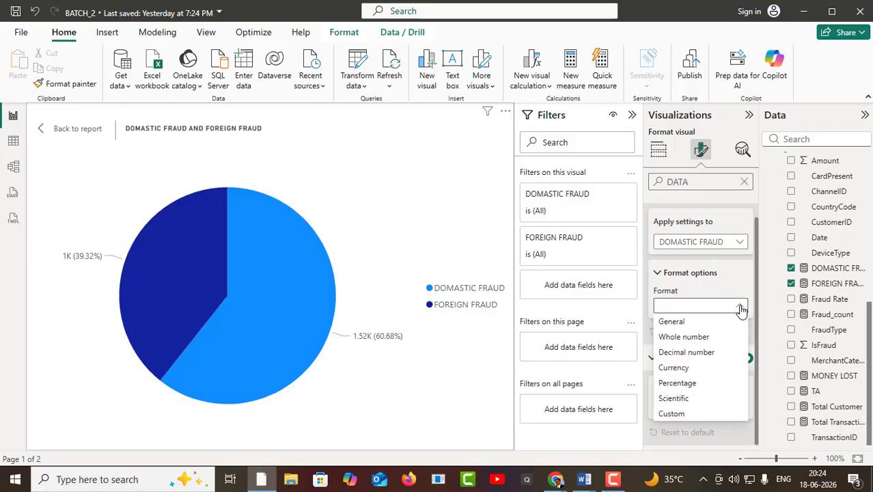
pyautogui.click(691, 320)
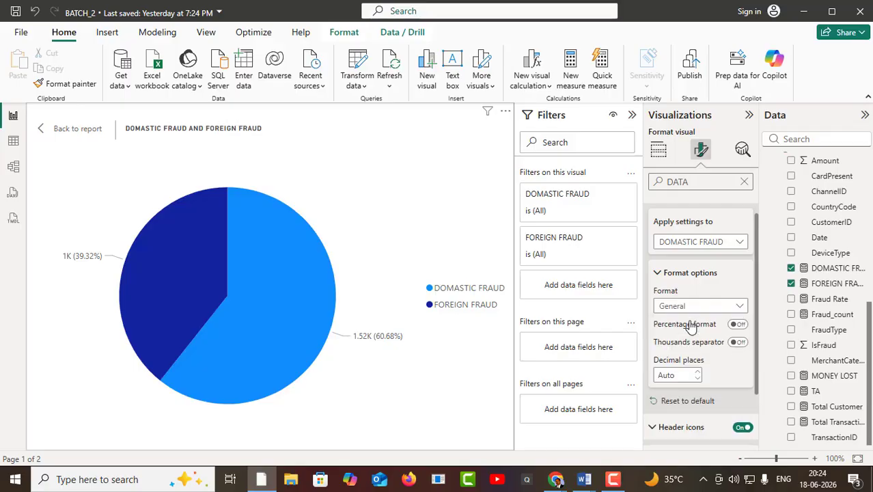
# - Try 0 decimal places, a thousands separator and percentage format for DOMASTIC FRAUD, and return its format to General
pyautogui.click(698, 372)
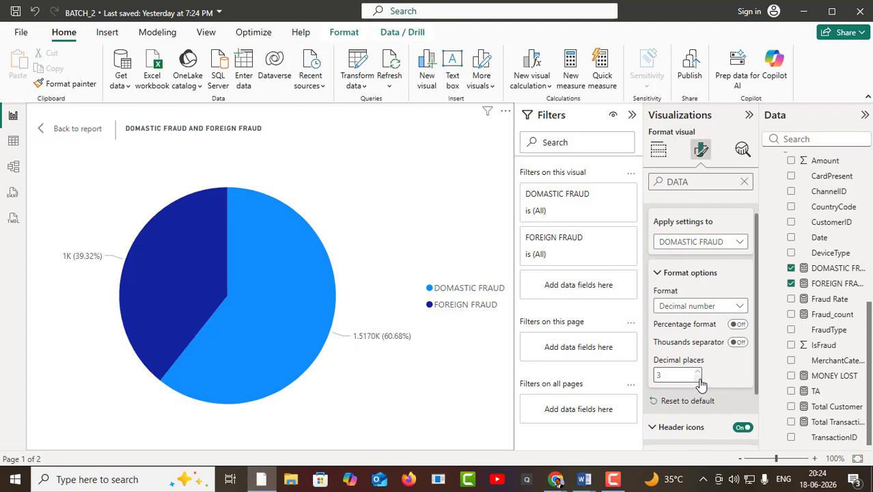
pyautogui.click(698, 379)
pyautogui.click(697, 378)
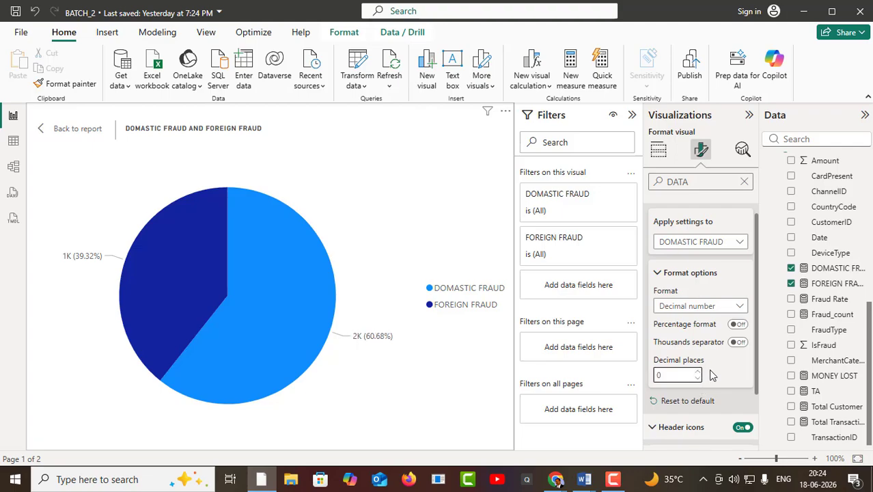
pyautogui.click(738, 342)
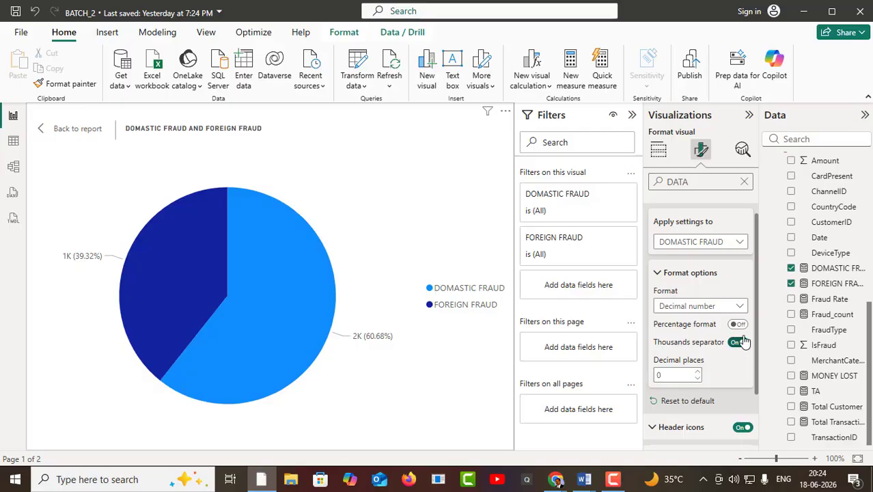
pyautogui.click(739, 325)
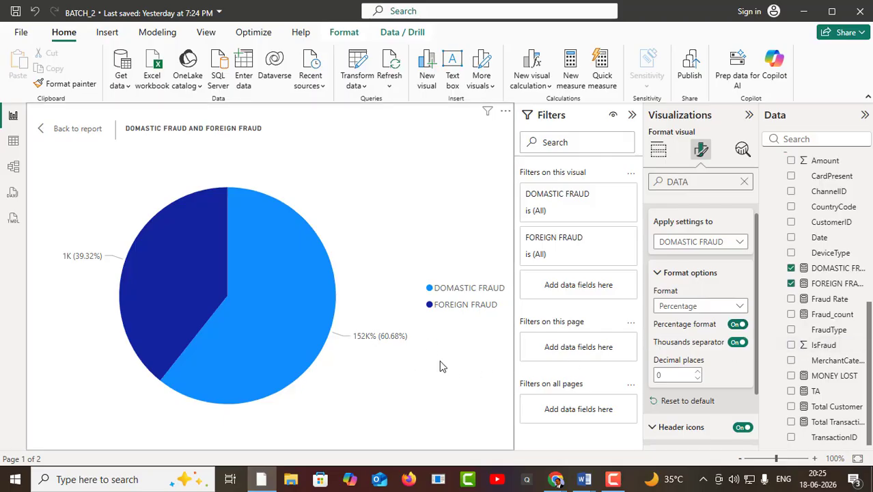
pyautogui.scroll(1, 721, 368)
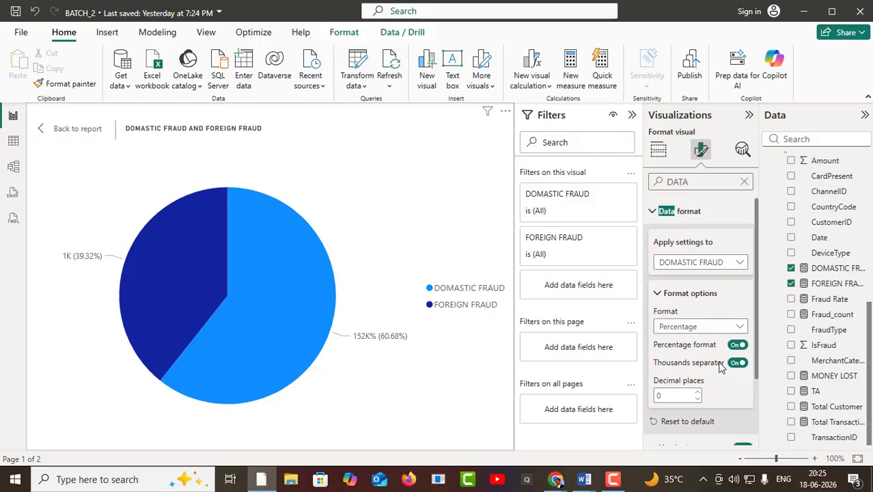
pyautogui.click(735, 329)
pyautogui.click(671, 342)
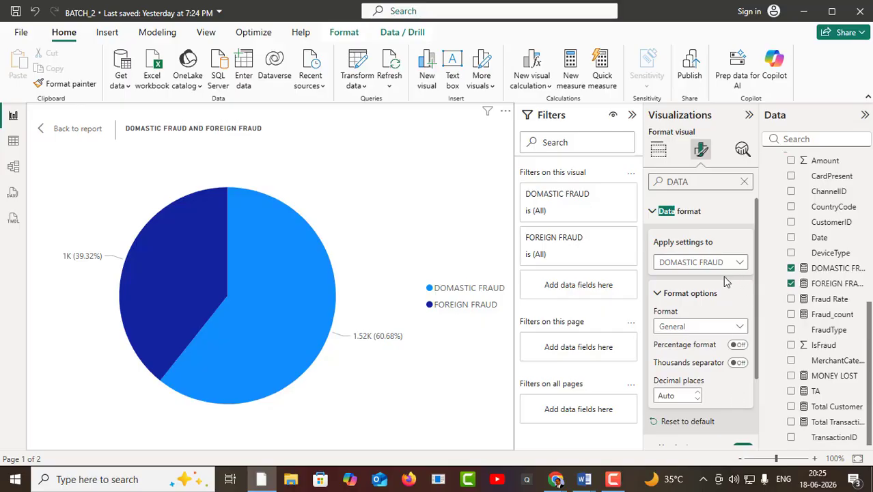
pyautogui.scroll(-2, 683, 381)
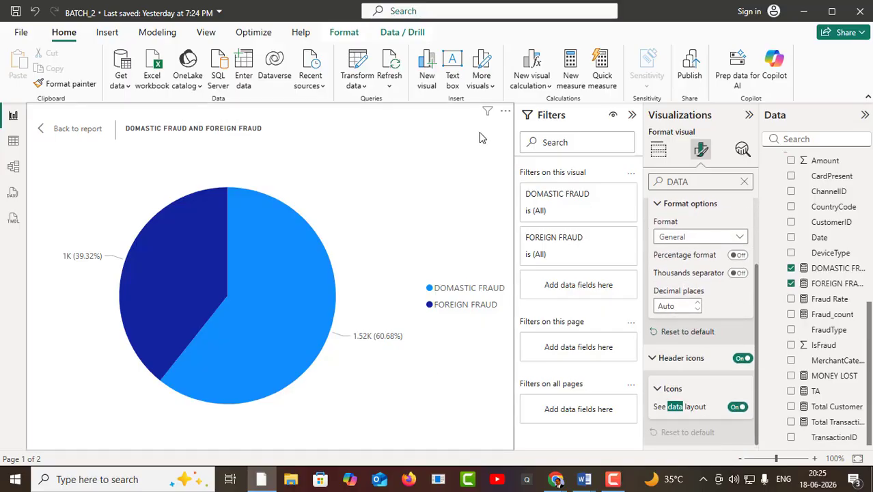
# - Return to the report page, collapse Filters and Visualizations, and move the domestic and foreign fraud pie chart to the page's upper-right corner
pyautogui.click(43, 131)
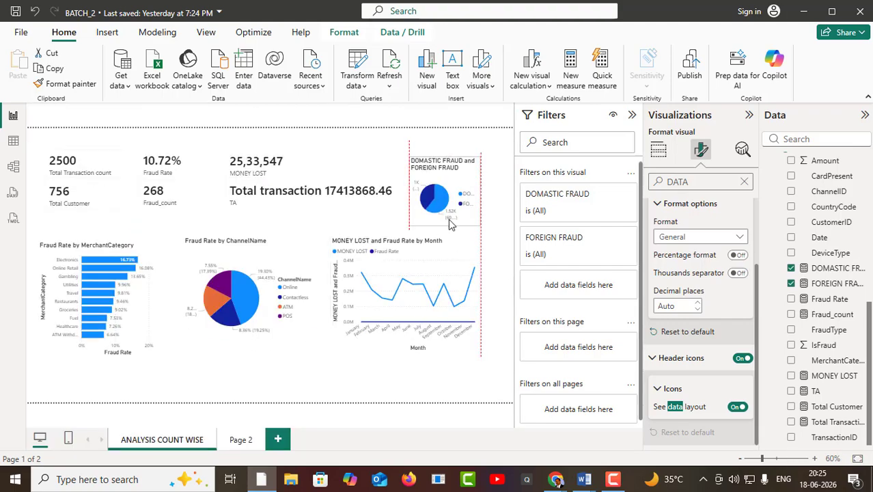
pyautogui.moveTo(427, 205); pyautogui.dragTo(234, 409)
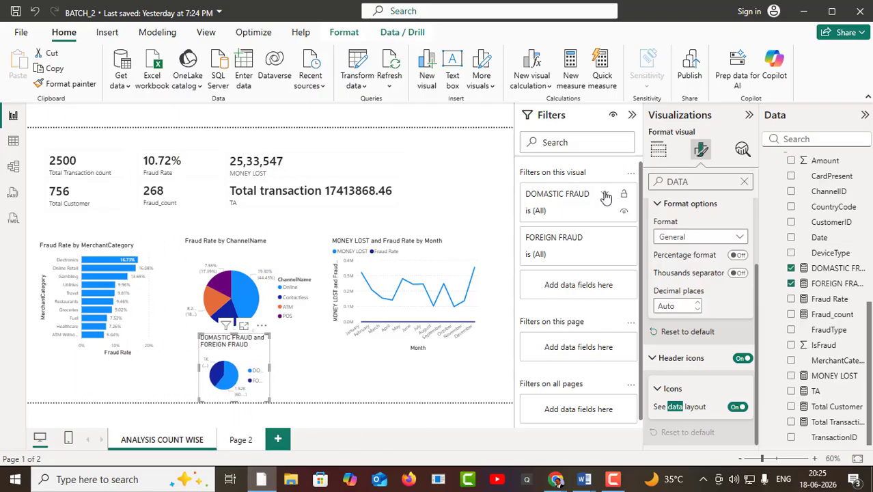
pyautogui.click(632, 115)
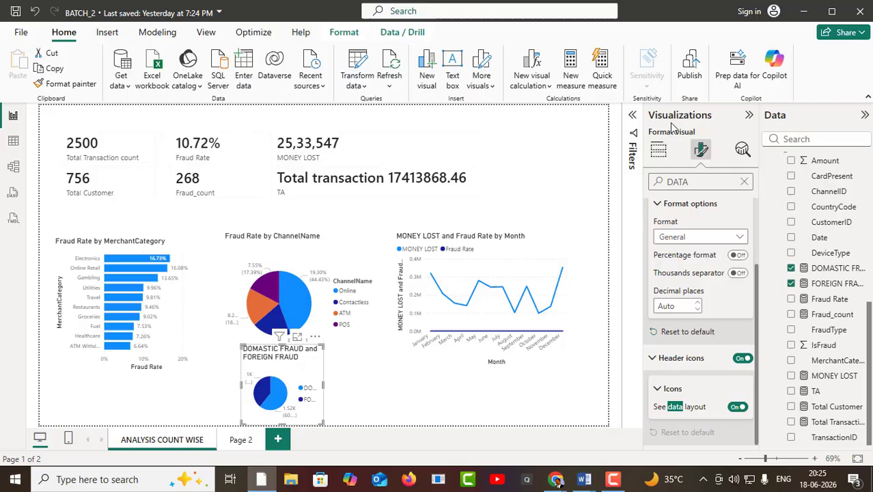
pyautogui.click(749, 116)
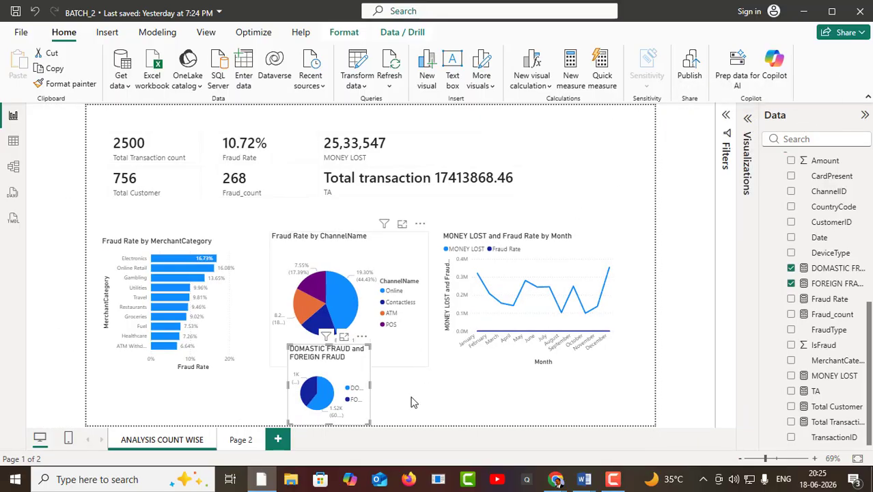
pyautogui.moveTo(350, 389); pyautogui.dragTo(625, 166)
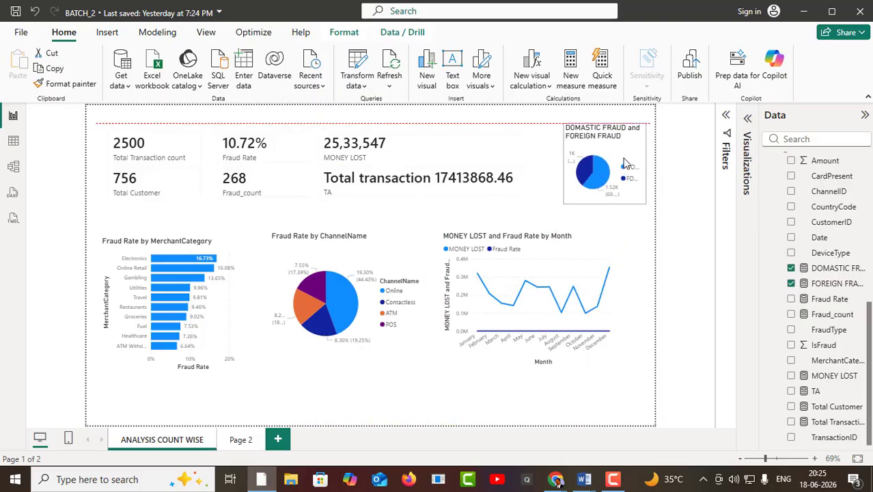
# - Move the monthly MONEY LOST and Fraud Rate line chart to the page's right edge and place the domestic and foreign fraud pie slightly lower above it
pyautogui.moveTo(502, 301); pyautogui.dragTo(520, 304)
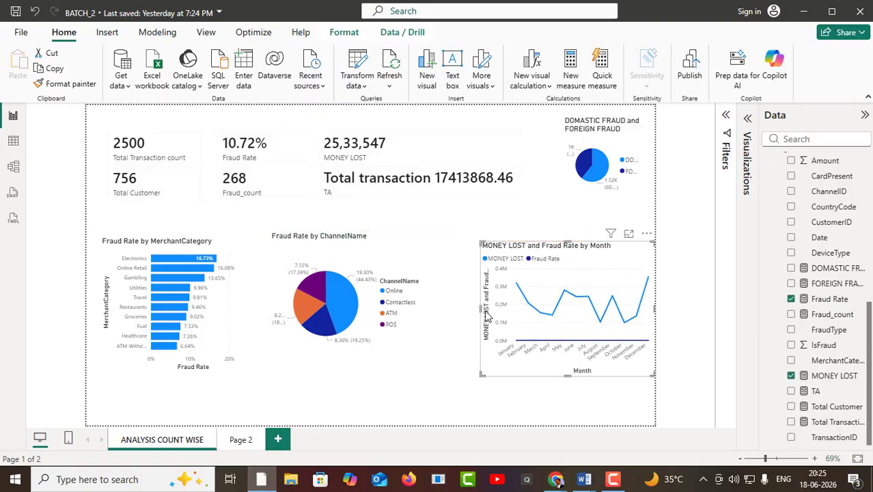
pyautogui.moveTo(573, 182); pyautogui.dragTo(596, 179)
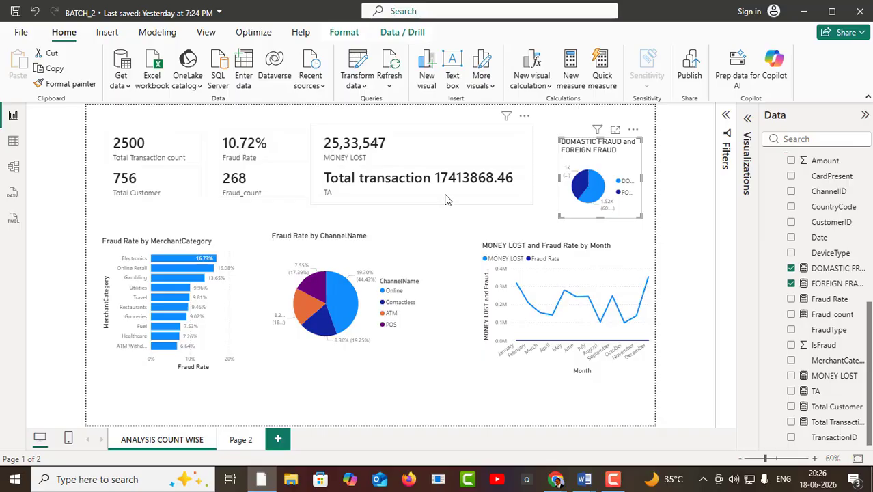
pyautogui.moveTo(579, 277)
pyautogui.moveTo(579, 276); pyautogui.dragTo(580, 281)
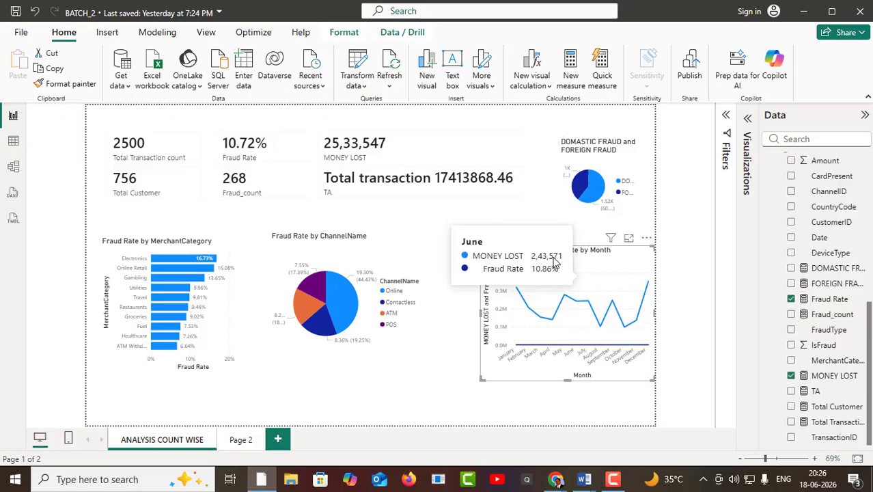
pyautogui.click(598, 226)
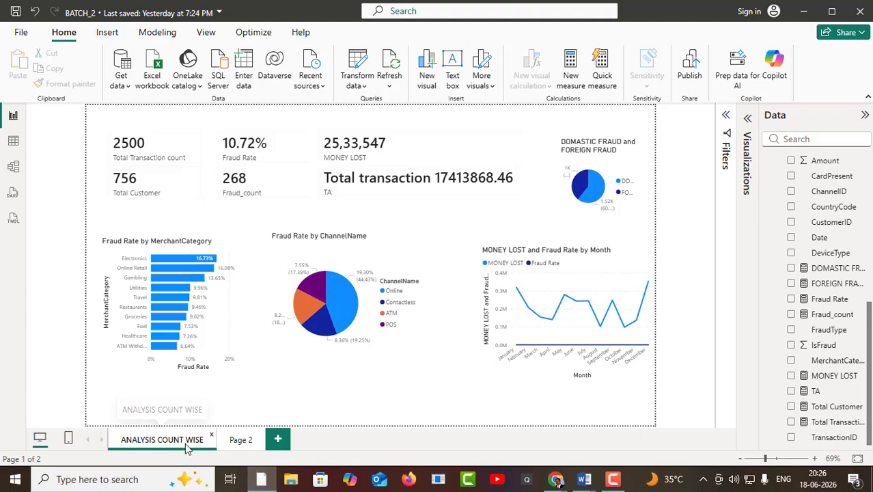
pyautogui.click(239, 441)
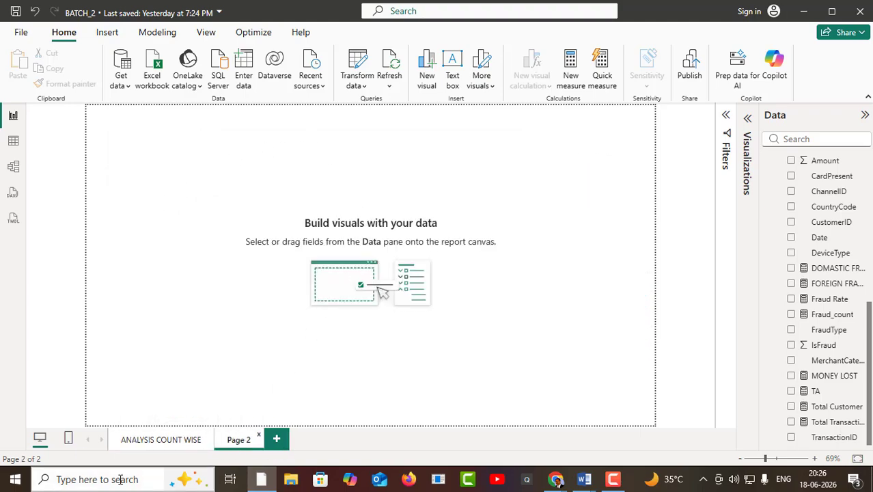
pyautogui.click(164, 440)
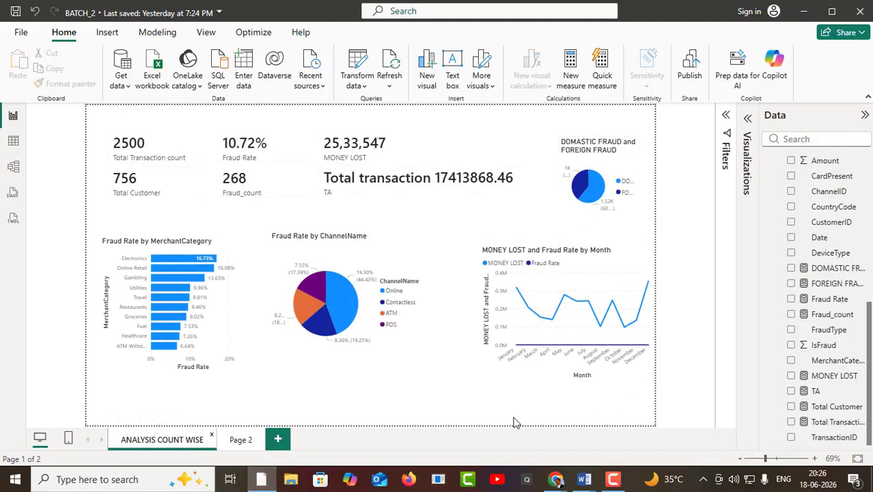
pyautogui.click(612, 479)
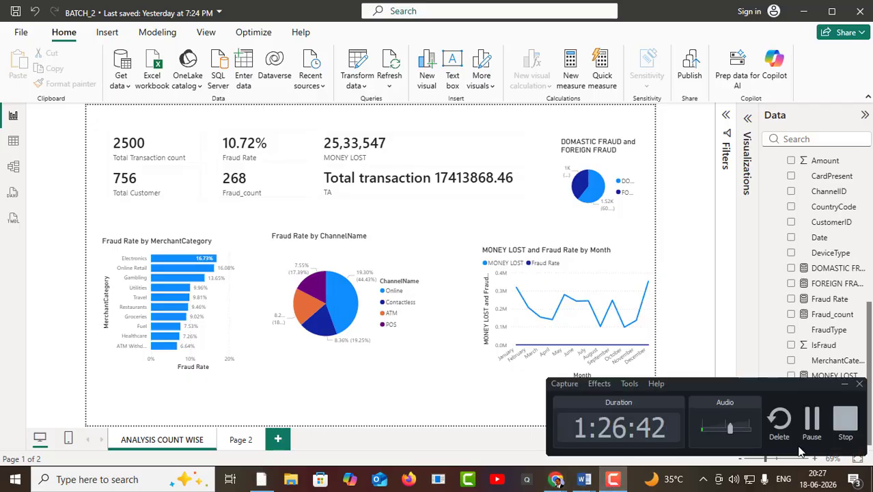